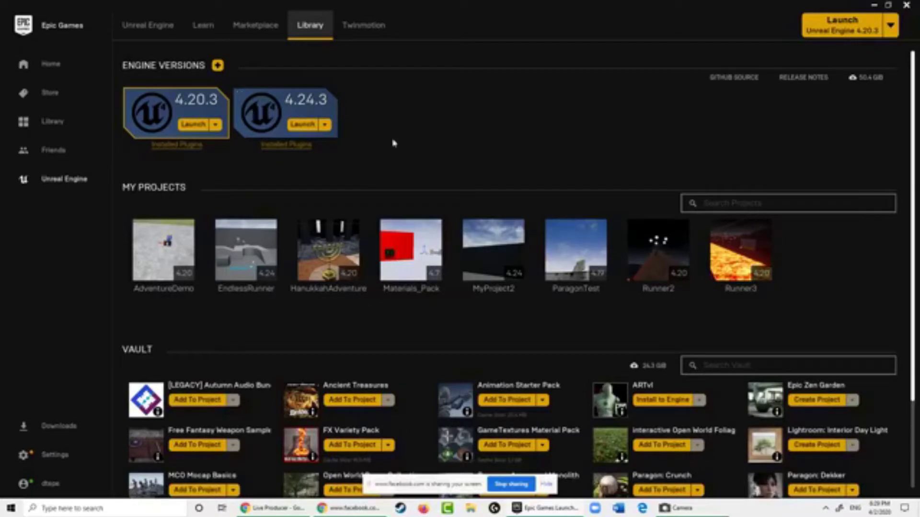
- Launch Unreal Engine 4.24.3 and start a new project in the Games category
{"action": "left_click", "coordinate": [304, 125]}
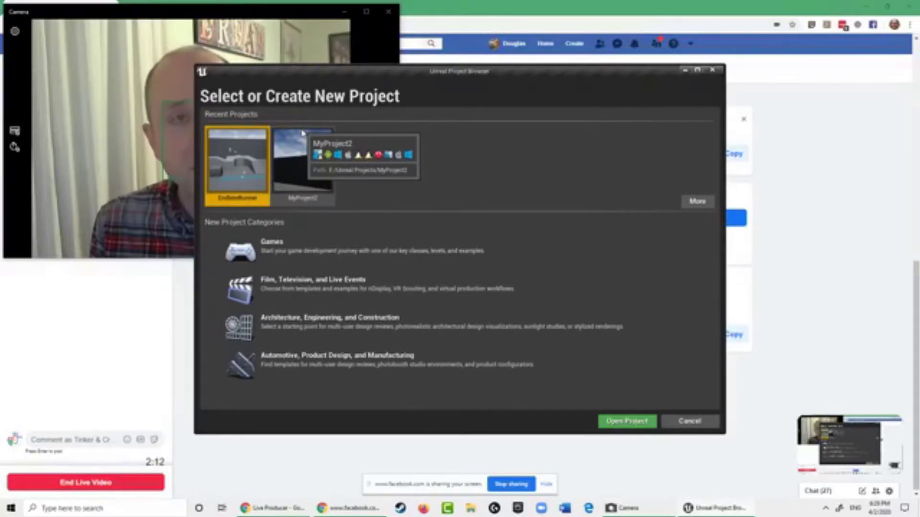
{"action": "left_click_drag", "start_coordinate": [441, 83], "coordinate": [576, 88]}
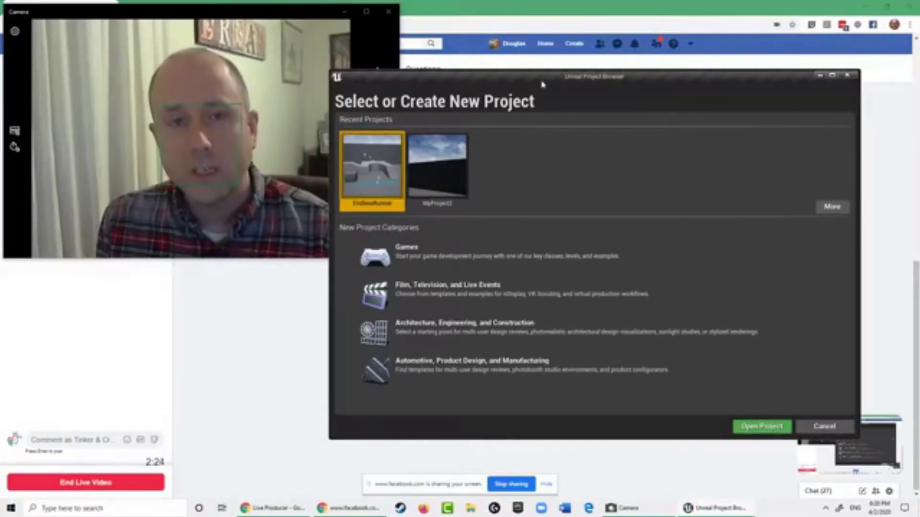
{"action": "left_click_drag", "start_coordinate": [542, 84], "coordinate": [556, 66]}
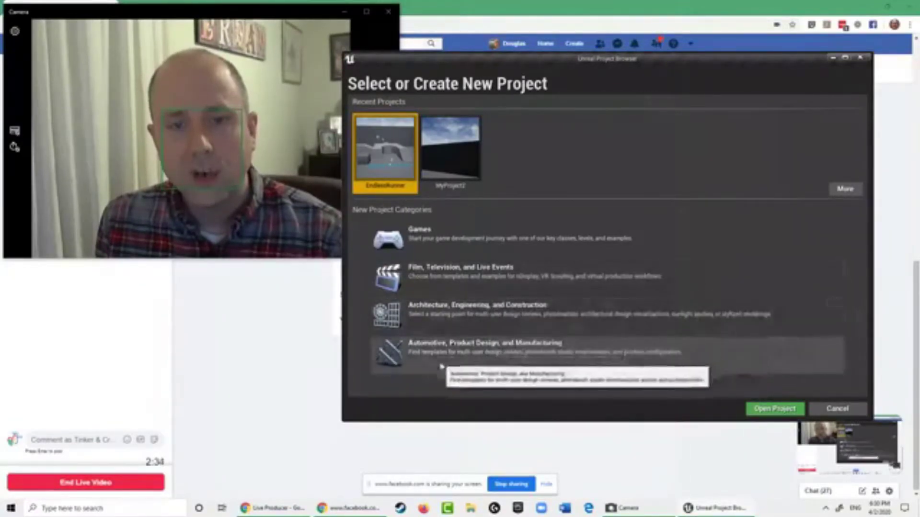
{"action": "left_click", "coordinate": [449, 242]}
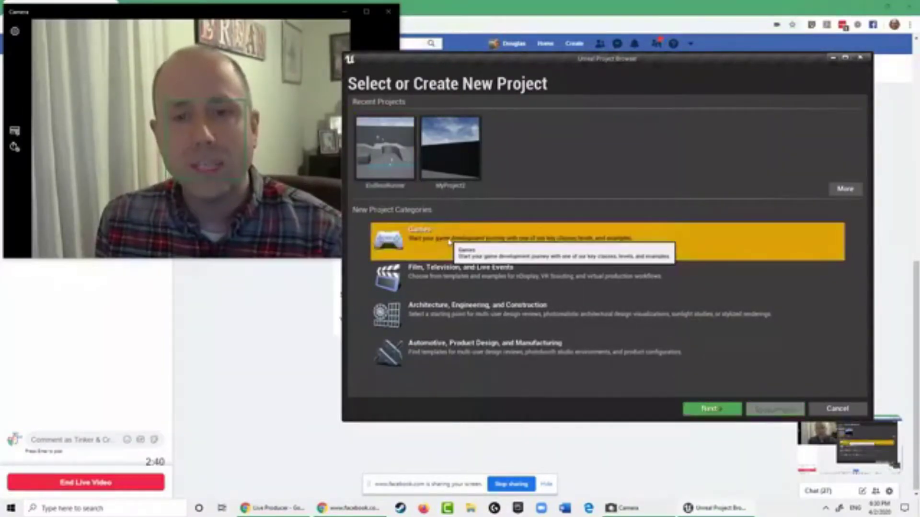
{"action": "left_click", "coordinate": [701, 408]}
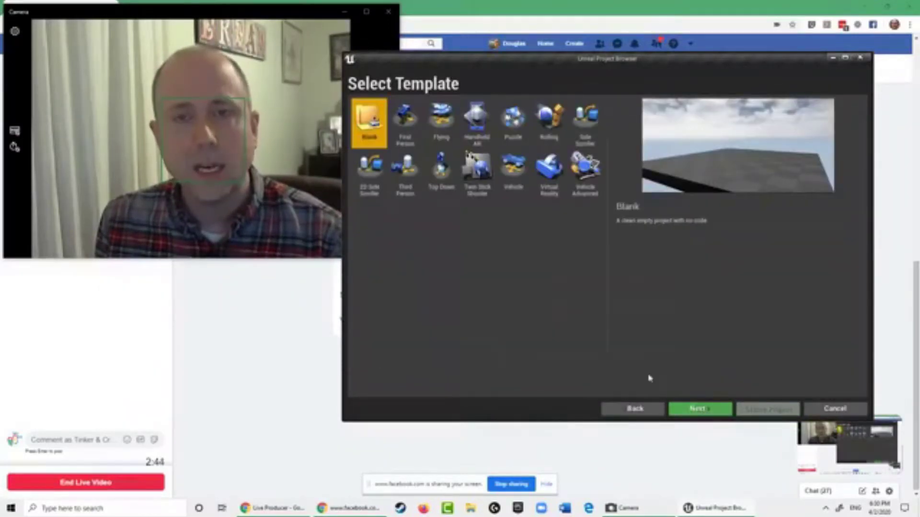
- Examine the descriptions of game templates such as Rolling, Handheld AR, Blank, Vehicle and Vehicle Advanced
{"action": "left_click", "coordinate": [428, 114]}
{"action": "left_click", "coordinate": [543, 120]}
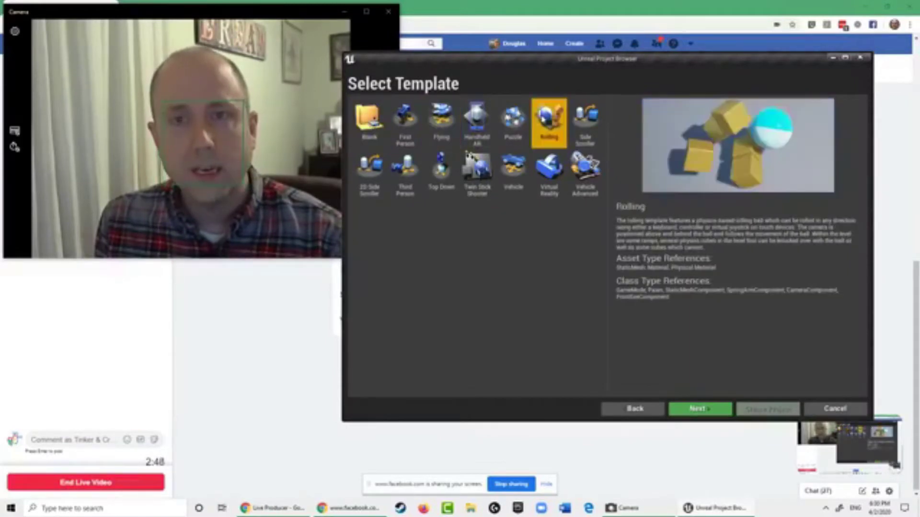
{"action": "left_click", "coordinate": [440, 122]}
{"action": "left_click", "coordinate": [477, 122]}
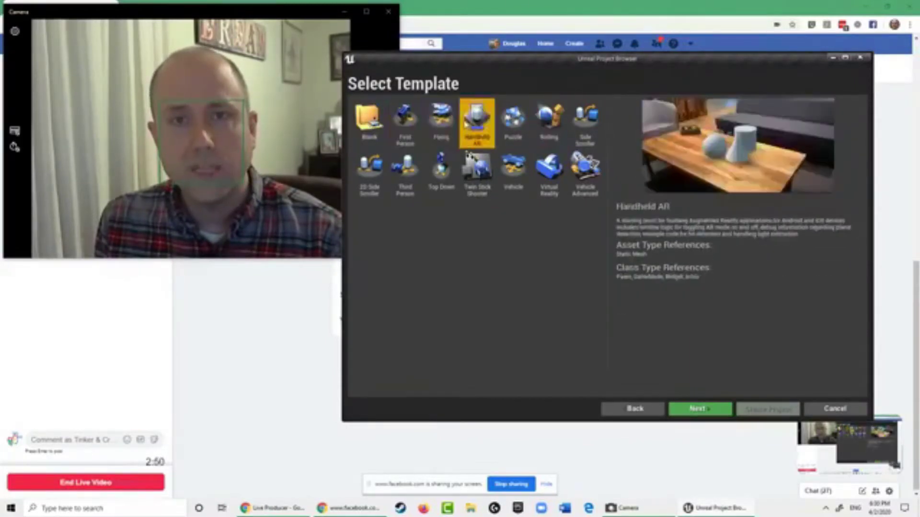
{"action": "left_click", "coordinate": [439, 128]}
{"action": "left_click", "coordinate": [369, 120]}
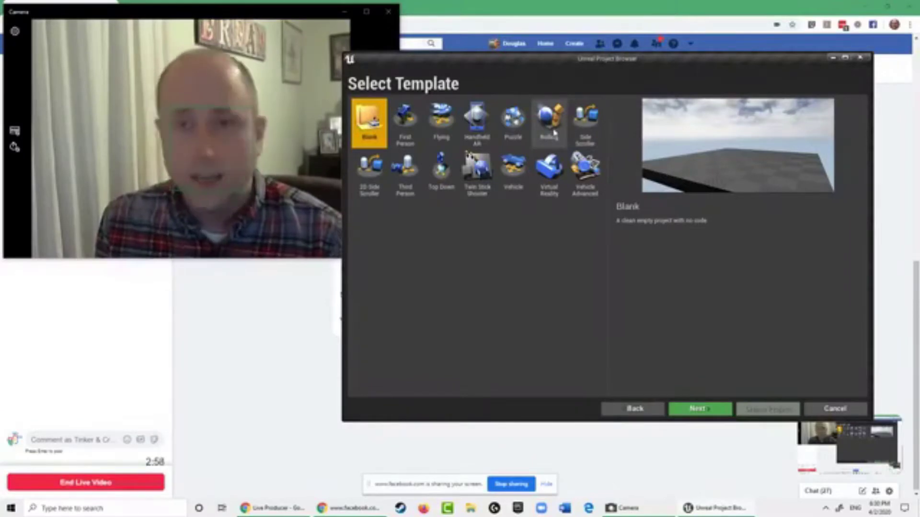
{"action": "left_click", "coordinate": [513, 170]}
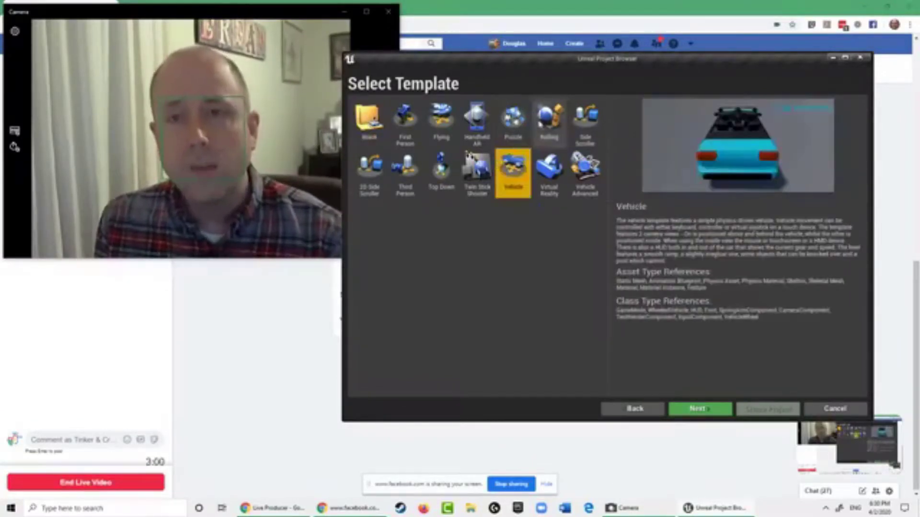
{"action": "left_click", "coordinate": [549, 120]}
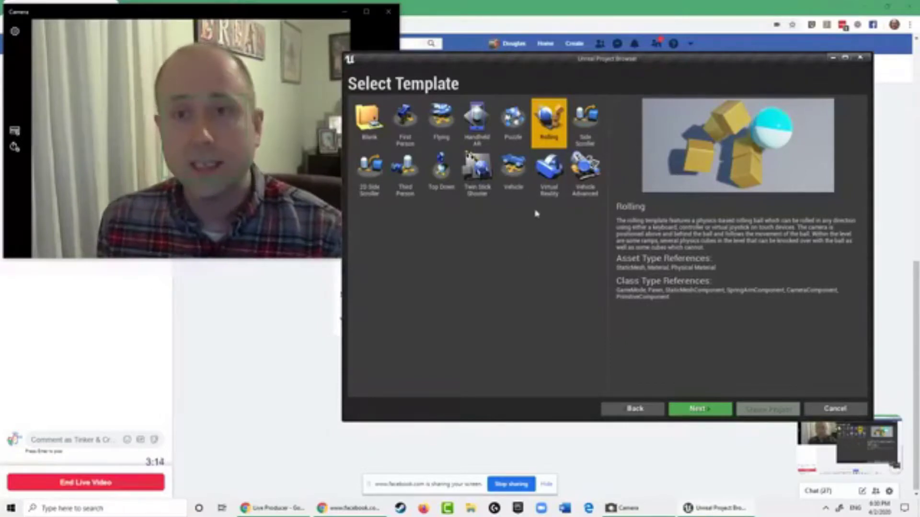
{"action": "left_click", "coordinate": [514, 173]}
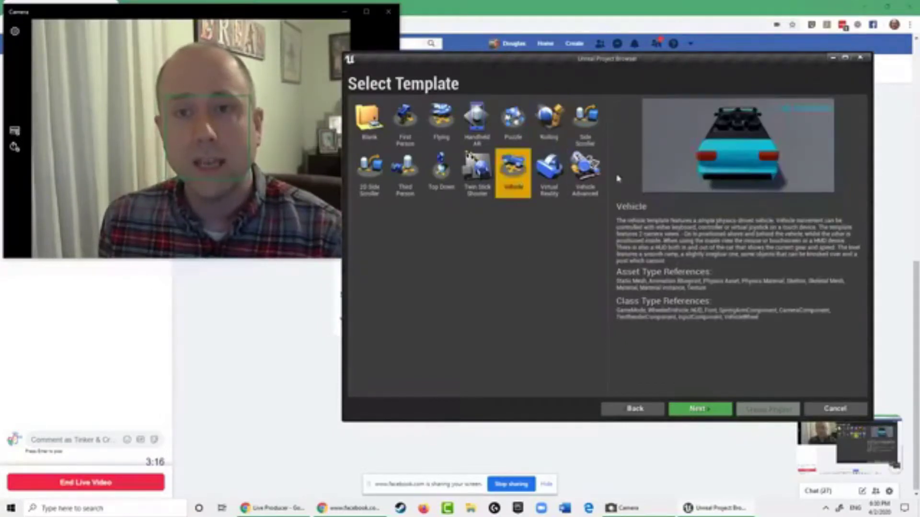
{"action": "left_click", "coordinate": [598, 178]}
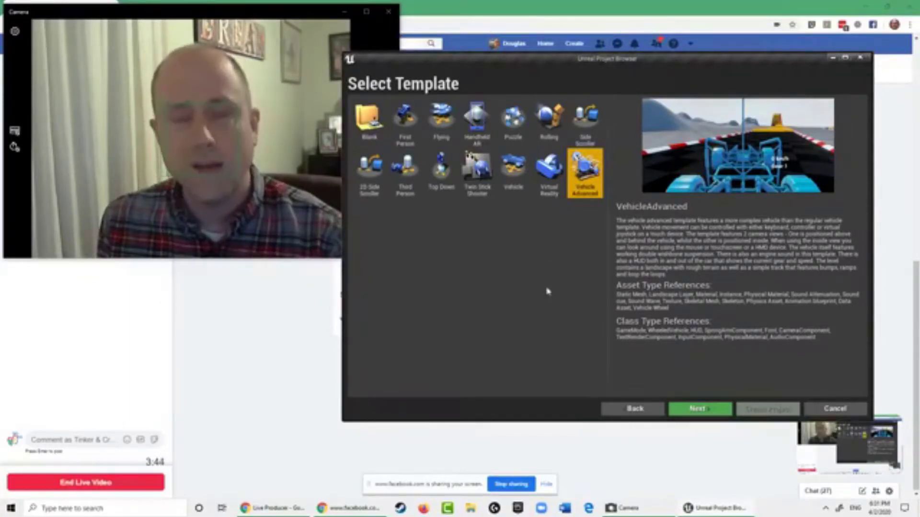
- Choose the Third Person template and proceed to the project settings
{"action": "left_click", "coordinate": [409, 177]}
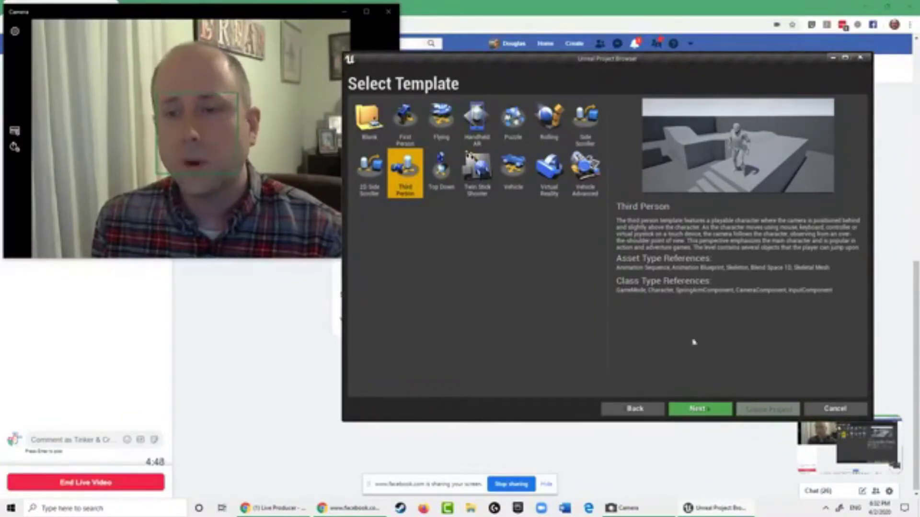
{"action": "left_click", "coordinate": [699, 413]}
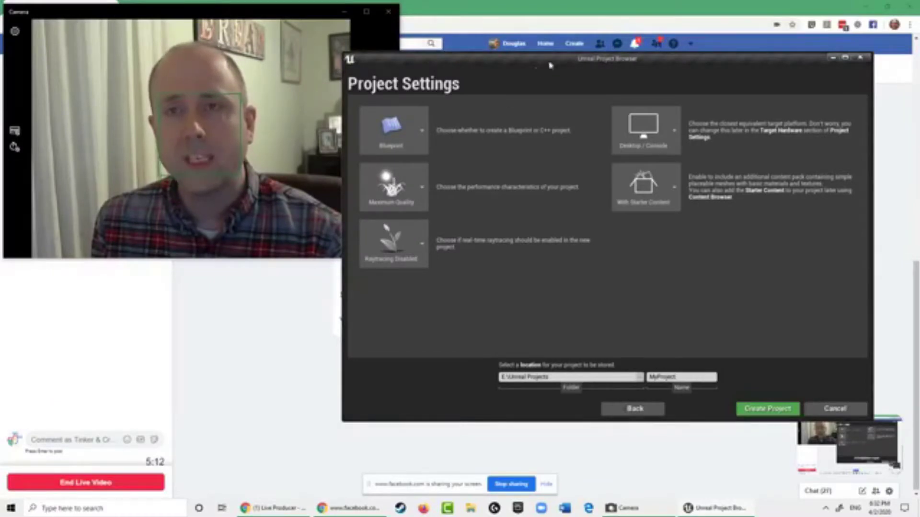
{"action": "left_click_drag", "start_coordinate": [561, 61], "coordinate": [590, 61]}
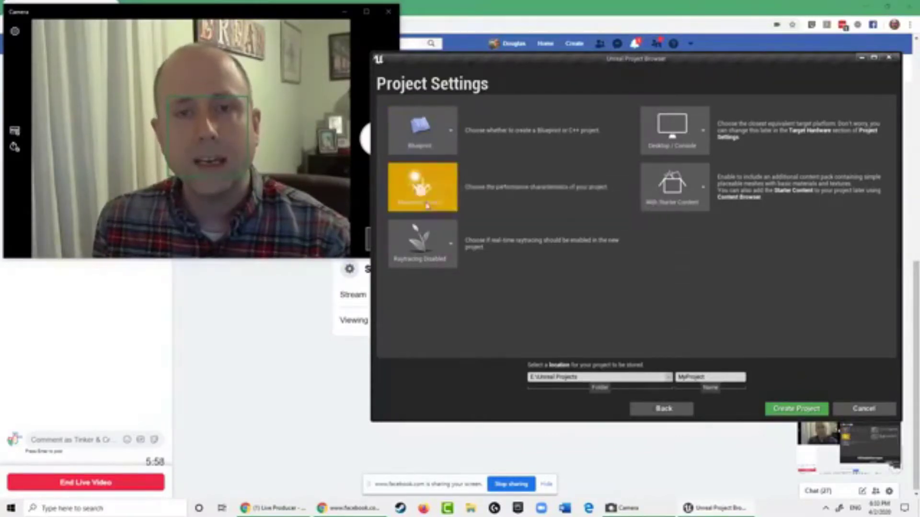
- Try the Scalable 3D or 2D performance option for the project and restore Maximum Quality
{"action": "left_click", "coordinate": [453, 194]}
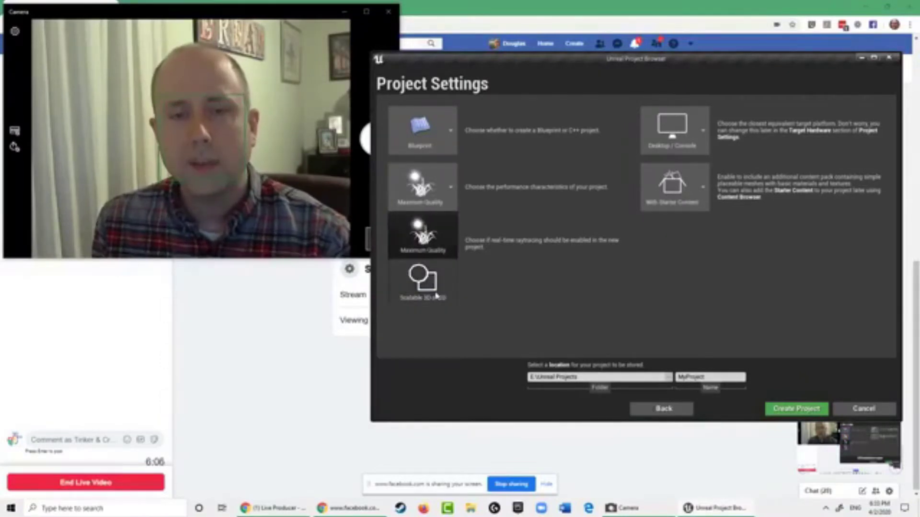
{"action": "left_click", "coordinate": [427, 244]}
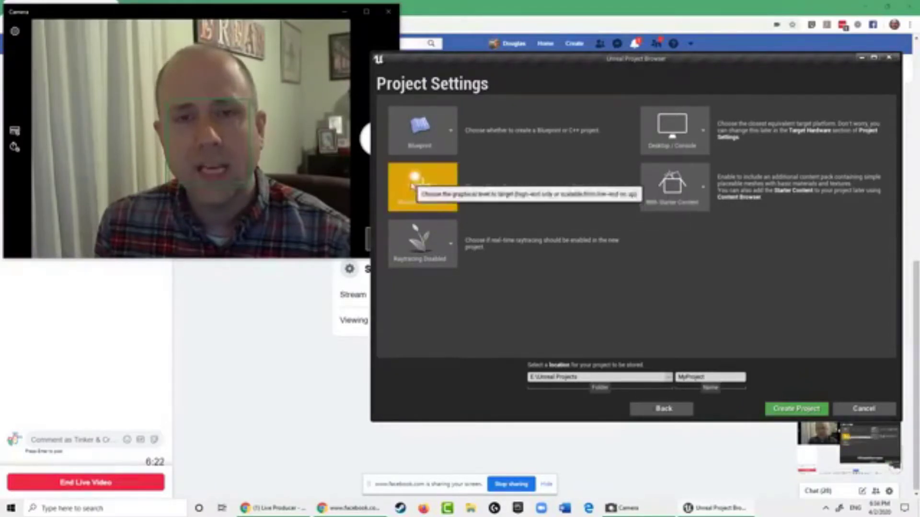
{"action": "left_click", "coordinate": [441, 204]}
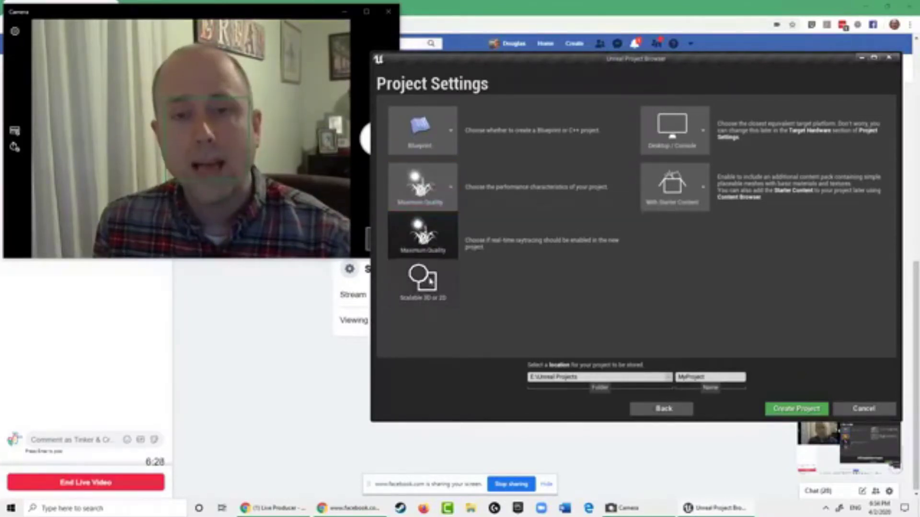
{"action": "left_click", "coordinate": [441, 284]}
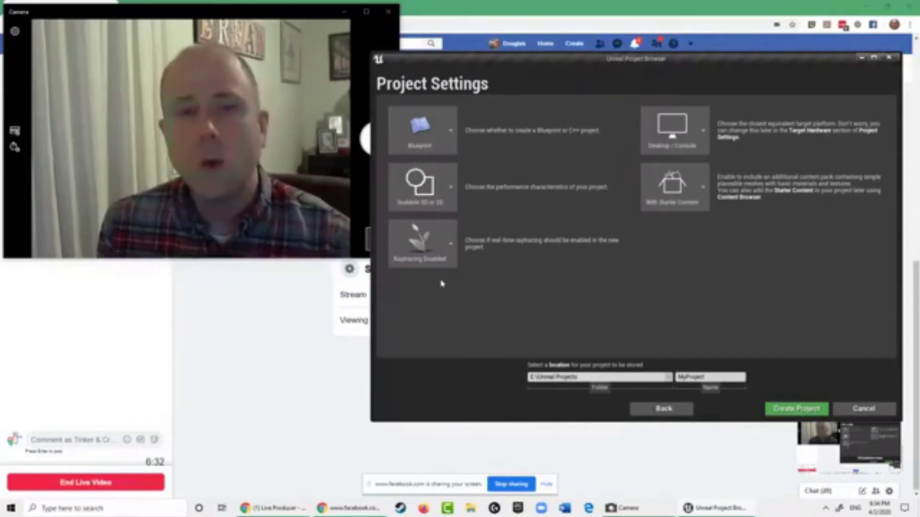
{"action": "left_click", "coordinate": [428, 192]}
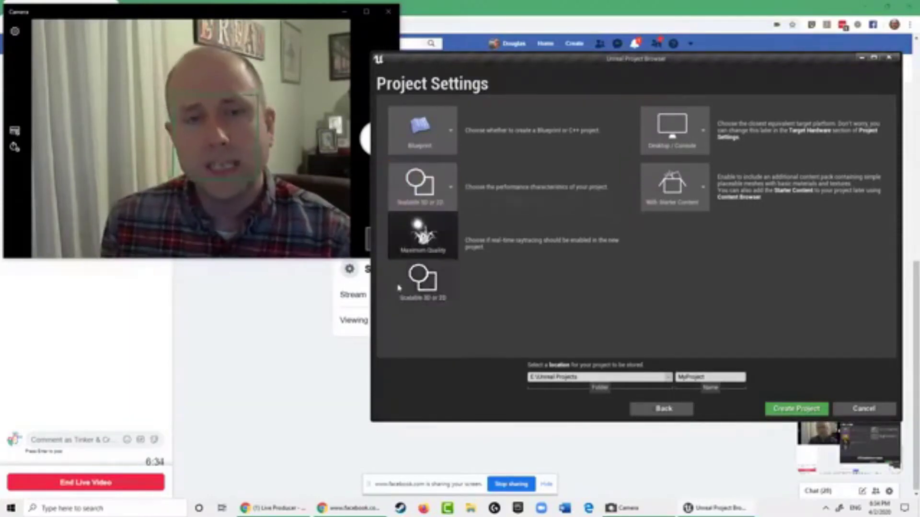
{"action": "left_click", "coordinate": [426, 296]}
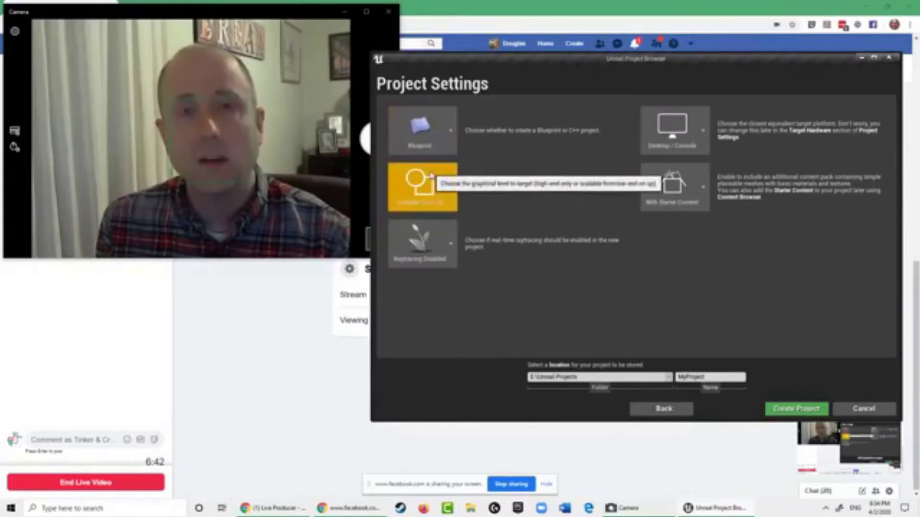
{"action": "left_click", "coordinate": [445, 197]}
{"action": "left_click", "coordinate": [429, 240]}
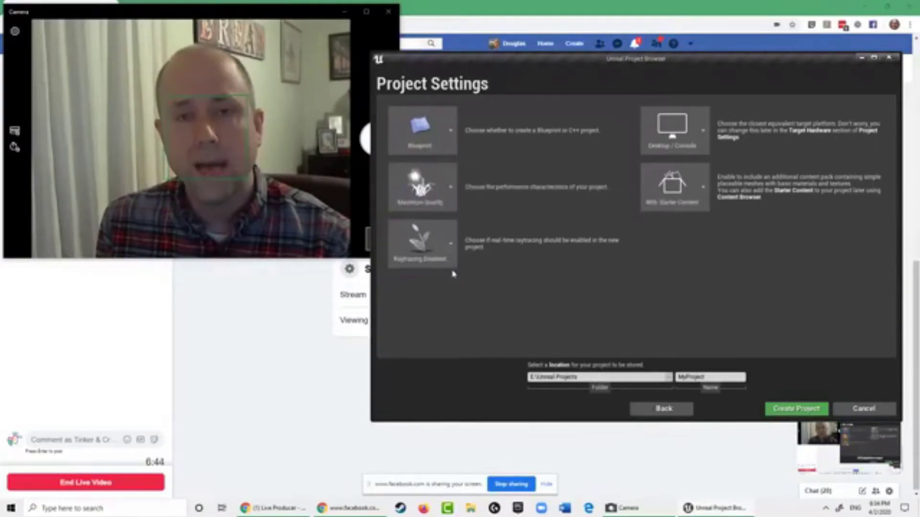
{"action": "left_click", "coordinate": [446, 209]}
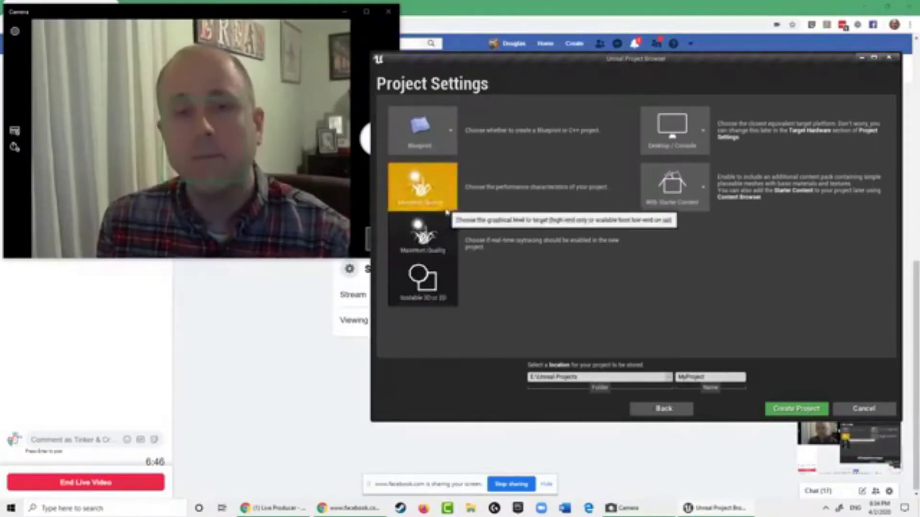
{"action": "left_click", "coordinate": [445, 195]}
{"action": "left_click", "coordinate": [445, 196]}
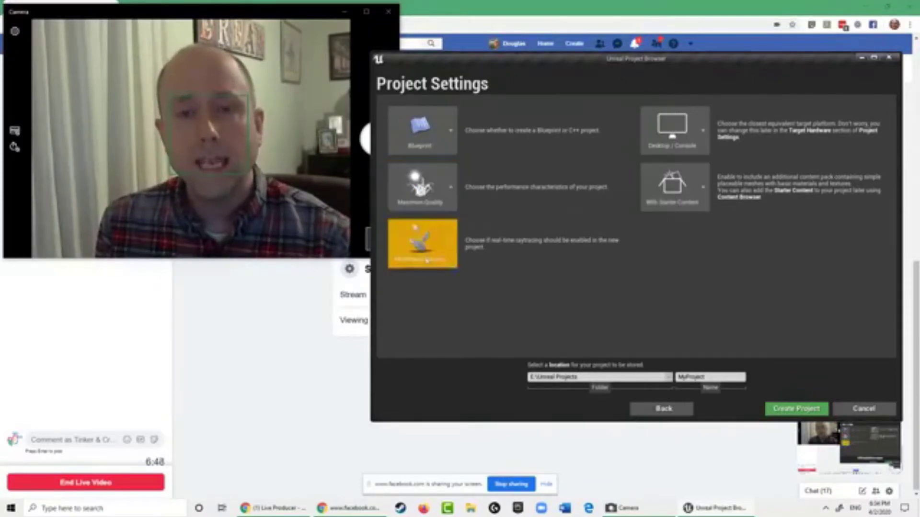
- Rearrange the Camera window and the project browser window, keeping all project settings uncovered
{"action": "left_click", "coordinate": [422, 241]}
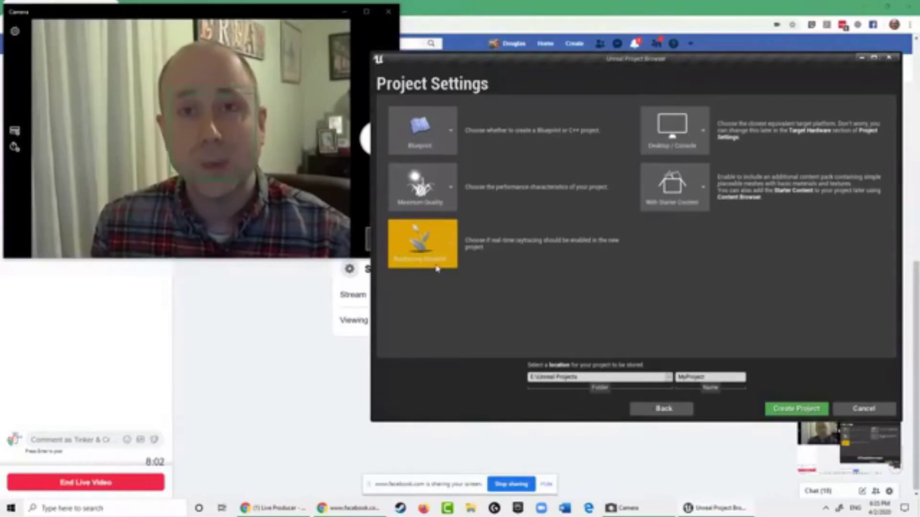
{"action": "left_click", "coordinate": [200, 13]}
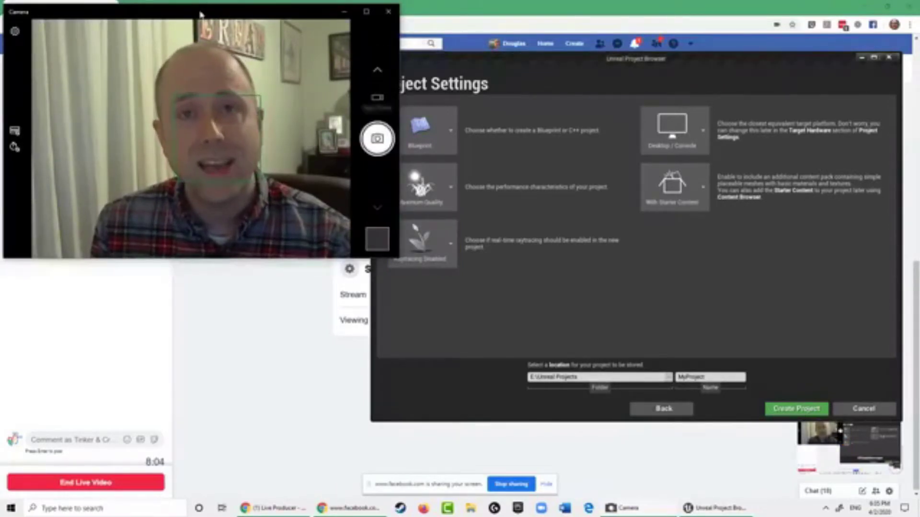
{"action": "mouse_move", "coordinate": [200, 14]}
{"action": "left_mouse_down"}
{"action": "mouse_move", "coordinate": [213, 11]}
{"action": "mouse_move", "coordinate": [217, 29]}
{"action": "mouse_move", "coordinate": [210, 11]}
{"action": "left_mouse_up"}
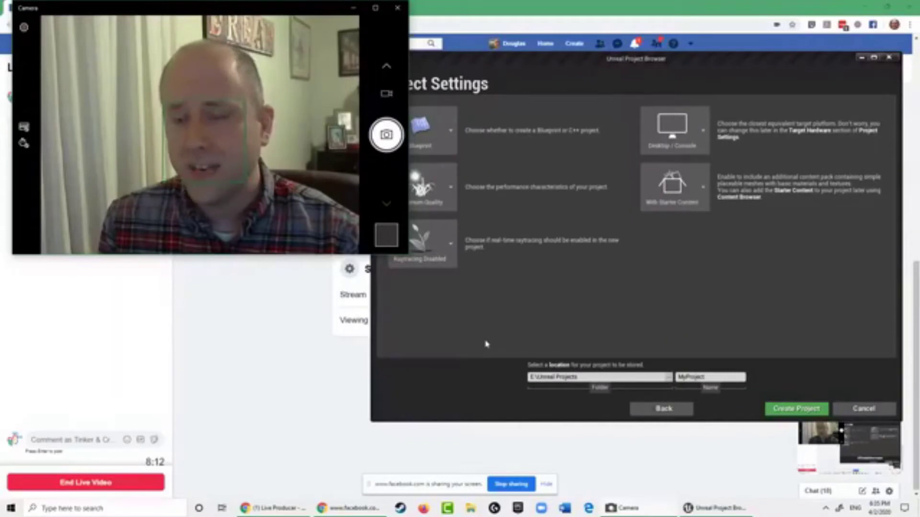
{"action": "left_click", "coordinate": [486, 344]}
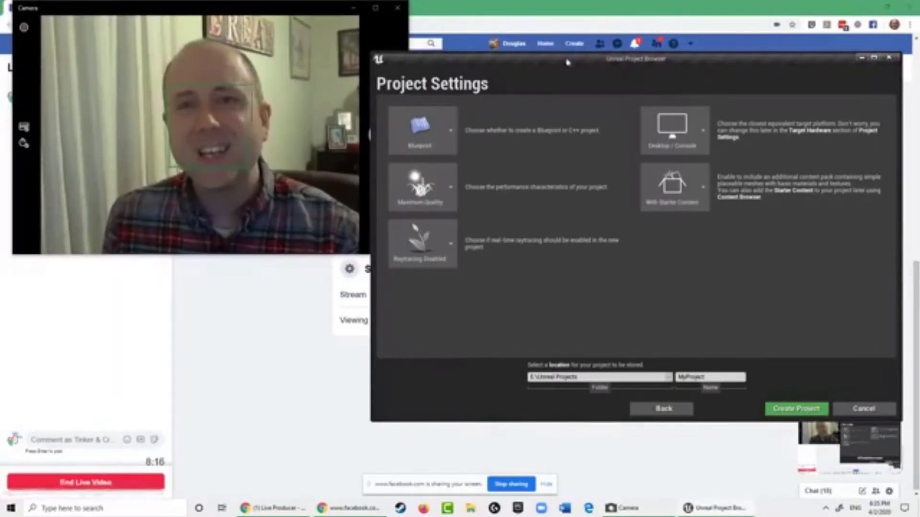
{"action": "left_click_drag", "start_coordinate": [567, 62], "coordinate": [547, 70]}
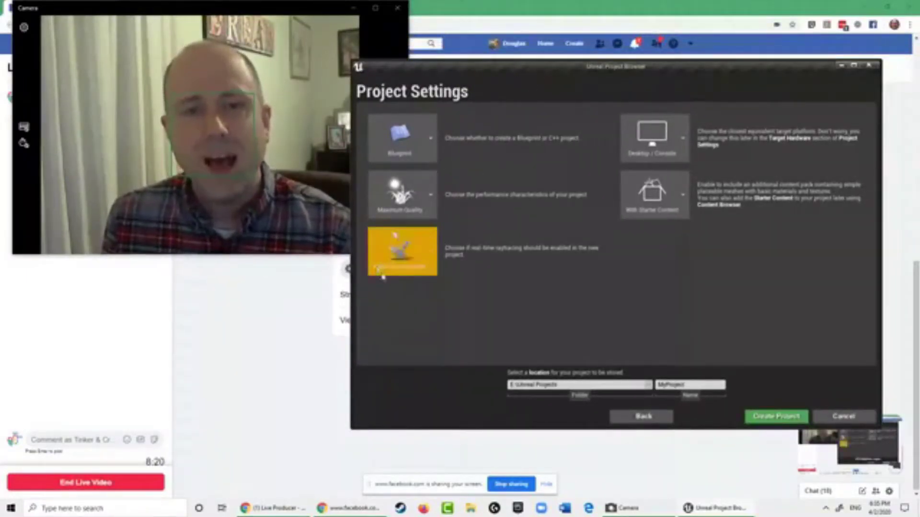
- Keep Desktop / Console as the target platform and With Starter Content as the content option for the project
{"action": "left_click", "coordinate": [672, 139]}
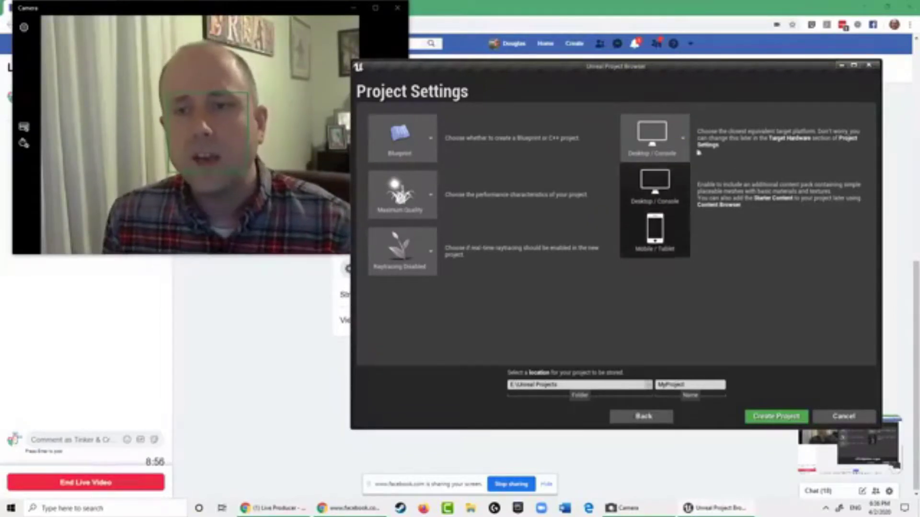
{"action": "left_click", "coordinate": [664, 185]}
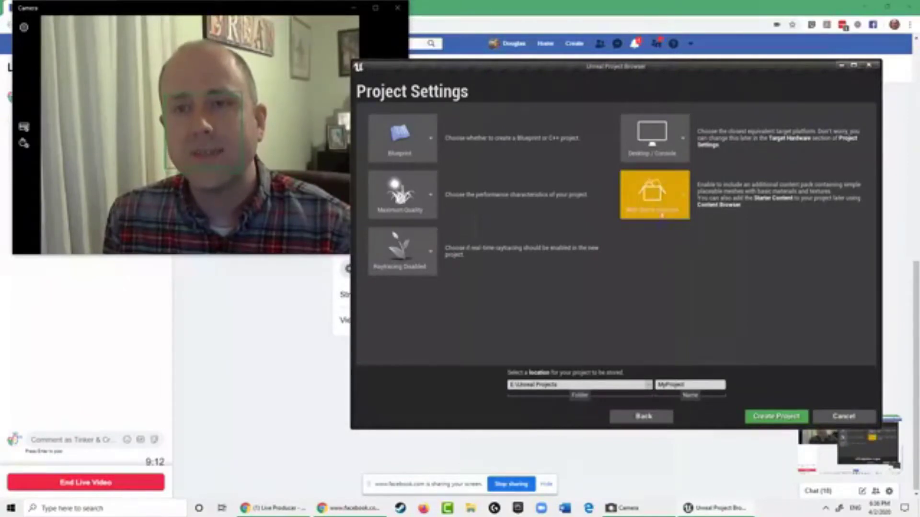
{"action": "left_click", "coordinate": [663, 200]}
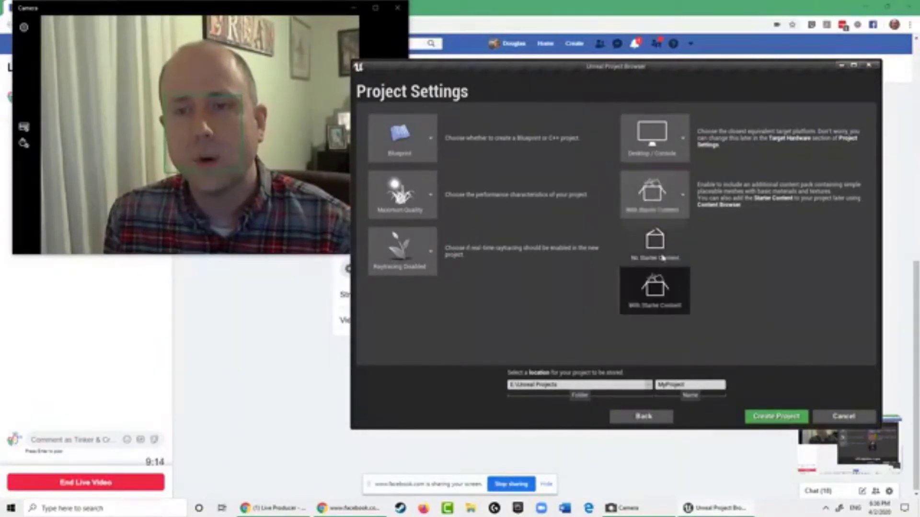
{"action": "left_click", "coordinate": [646, 188]}
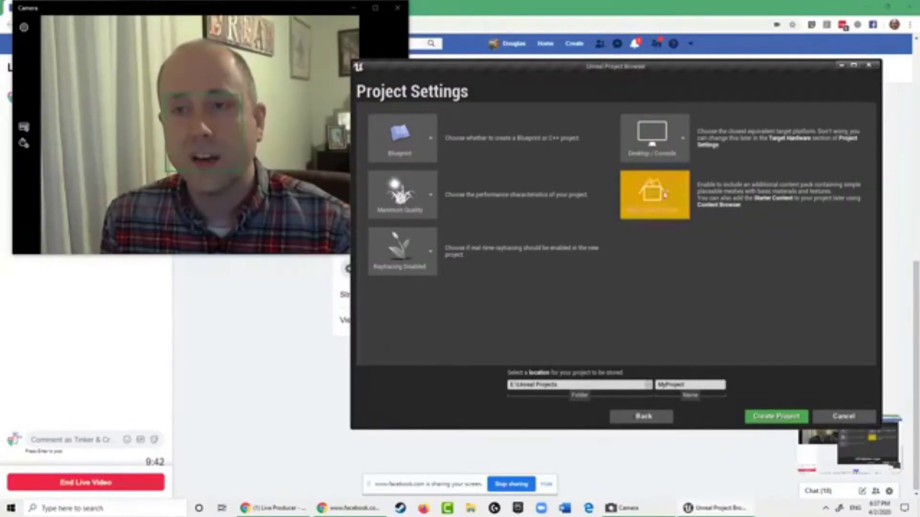
{"action": "left_click", "coordinate": [653, 218]}
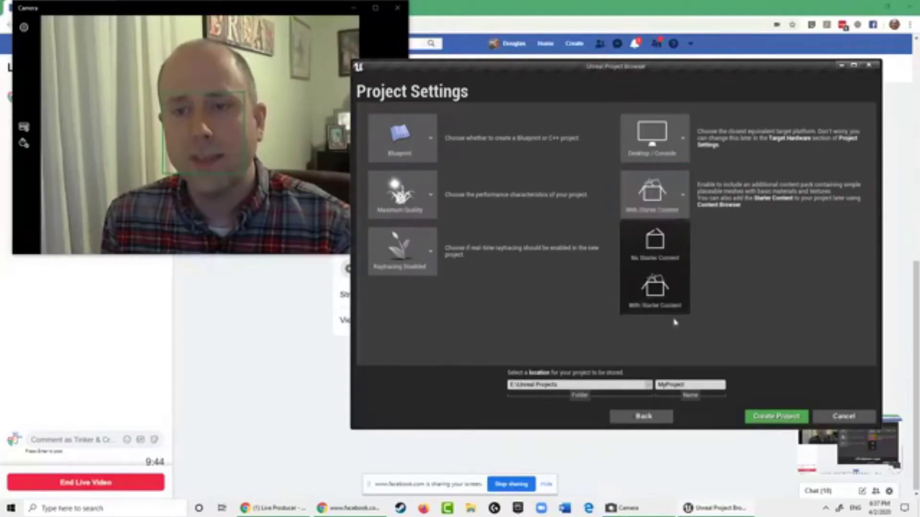
{"action": "left_click", "coordinate": [673, 287]}
- Try the No Starter Content option for the project and restore With Starter Content
{"action": "left_click", "coordinate": [634, 198]}
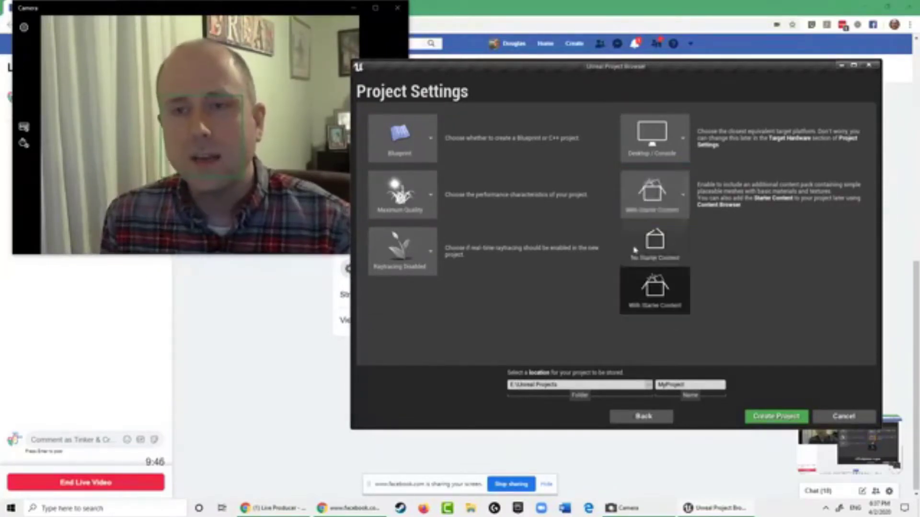
{"action": "left_click", "coordinate": [652, 247]}
{"action": "left_click", "coordinate": [669, 200]}
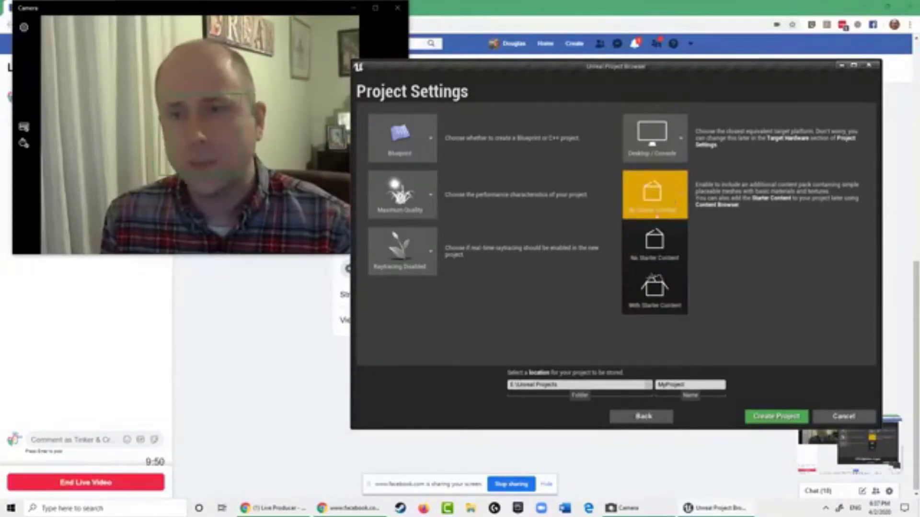
{"action": "left_click", "coordinate": [642, 293]}
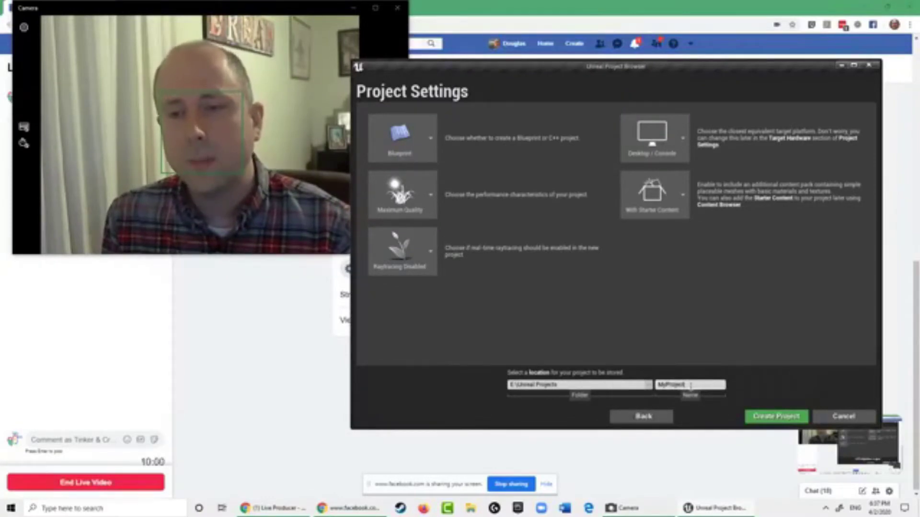
- Keep the project name as MyProject without a space and create the project
{"action": "left_click", "coordinate": [689, 385]}
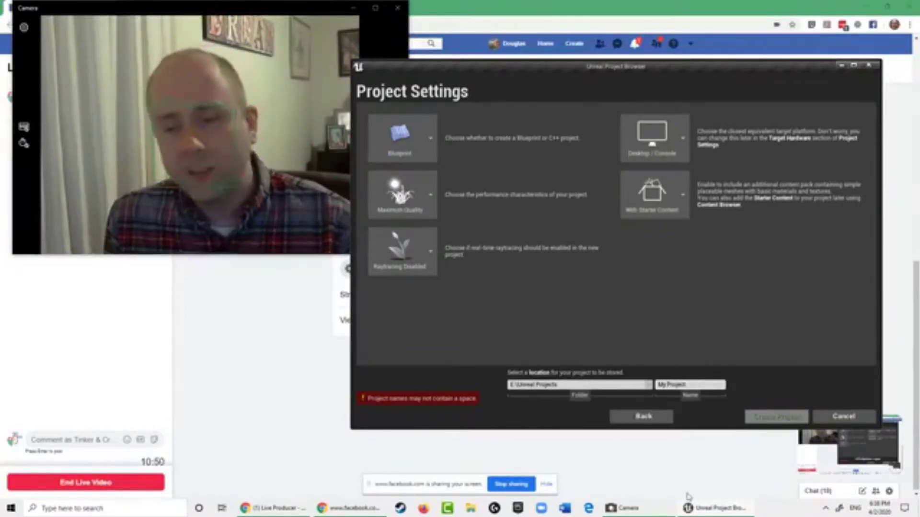
{"action": "key", "text": "BackSpace"}
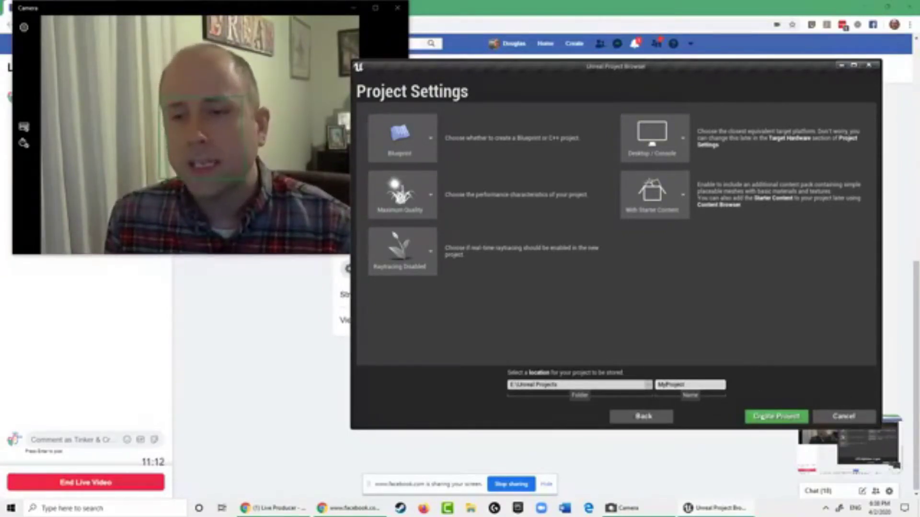
{"action": "left_click", "coordinate": [764, 416]}
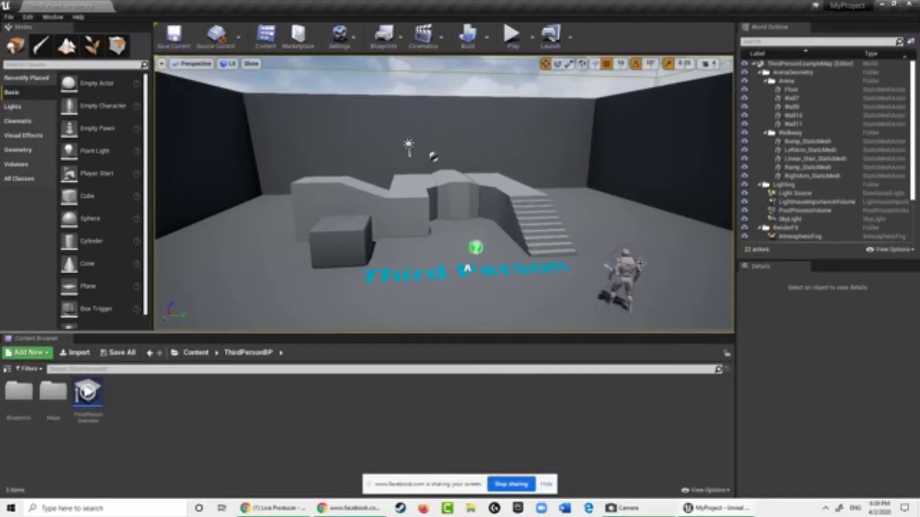
- Show the Camera window briefly, return to the level viewport and view the arena from outside and inside
{"action": "key", "text": "alt+Tab"}
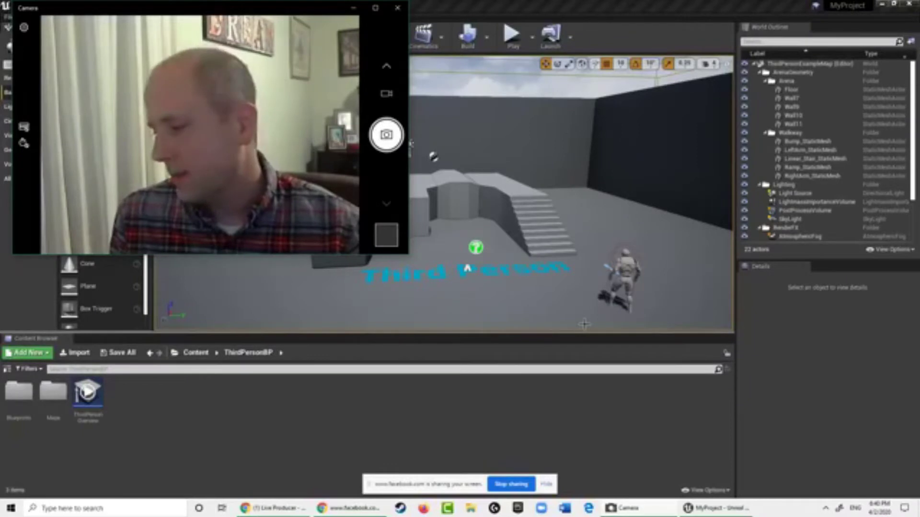
{"action": "left_click", "coordinate": [584, 324]}
{"action": "scroll", "coordinate": [584, 324], "scroll_direction": "down", "scroll_amount": 10}
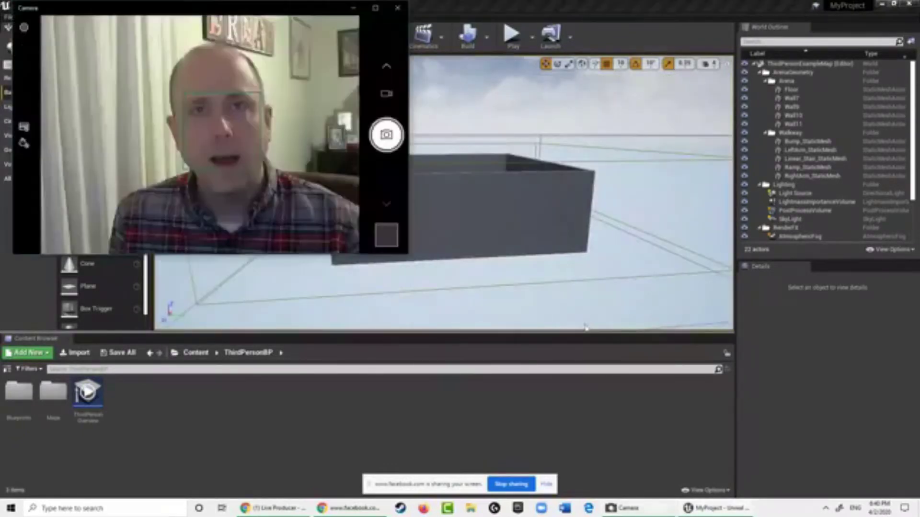
{"action": "left_click", "coordinate": [569, 311]}
{"action": "scroll", "coordinate": [426, 242], "scroll_direction": "up", "scroll_amount": 2}
{"action": "scroll", "coordinate": [429, 247], "scroll_direction": "up", "scroll_amount": 5}
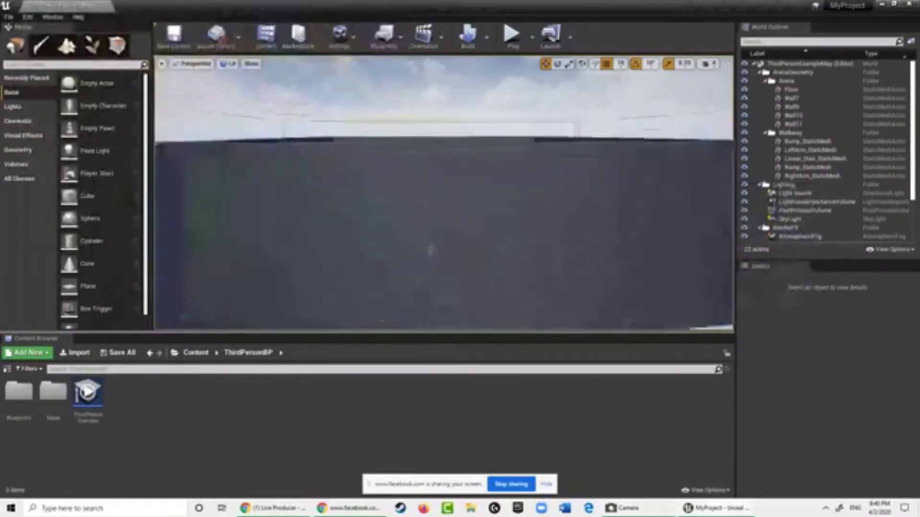
{"action": "scroll", "coordinate": [444, 192], "scroll_direction": "down", "scroll_amount": 3}
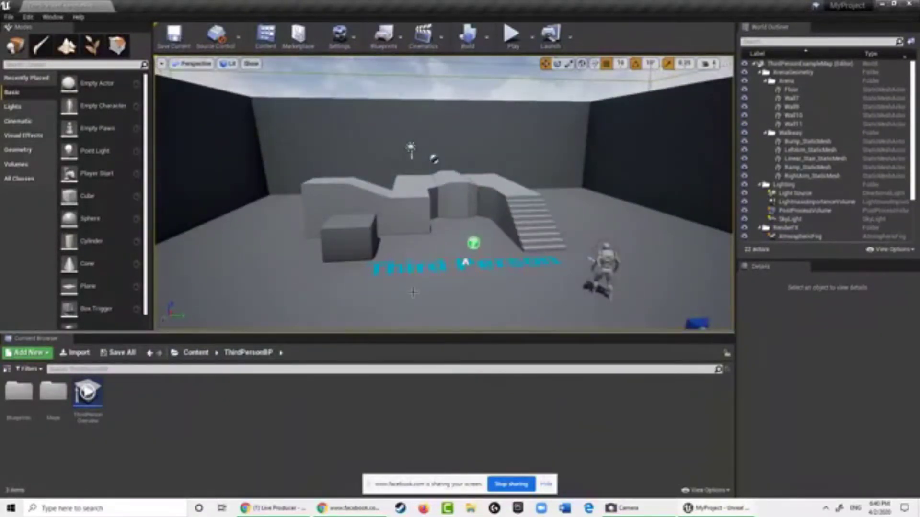
- Look around the arena's walkway, stairs and walls from several angles, including from above
{"action": "right_click_drag", "start_coordinate": [415, 296], "coordinate": [490, 287]}
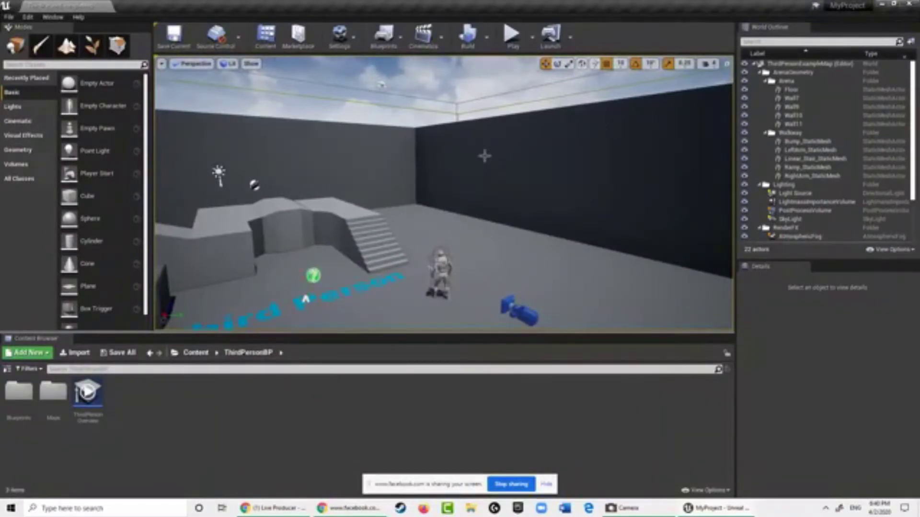
{"action": "right_click_drag", "start_coordinate": [489, 154], "coordinate": [422, 165]}
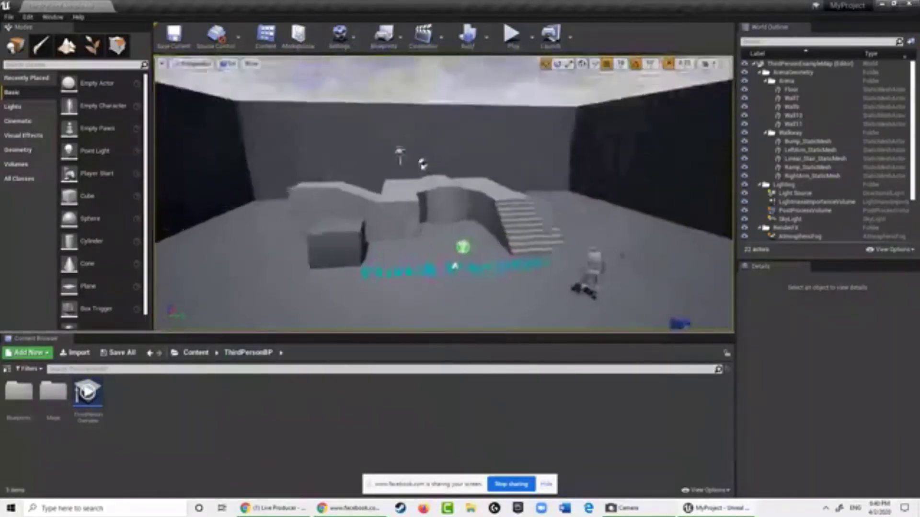
{"action": "right_click_drag", "start_coordinate": [454, 266], "coordinate": [490, 154]}
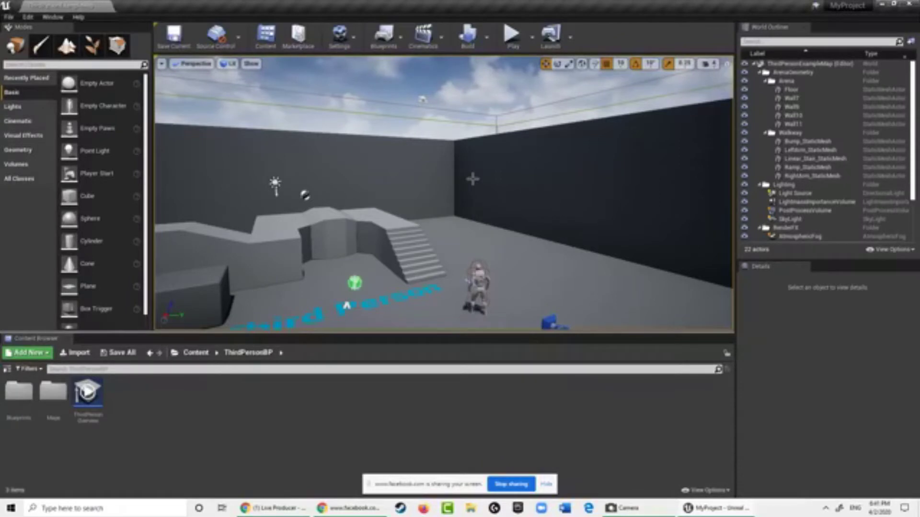
{"action": "mouse_move", "coordinate": [493, 170]}
{"action": "right_mouse_down"}
{"action": "mouse_move", "coordinate": [339, 302]}
{"action": "mouse_move", "coordinate": [509, 166]}
{"action": "mouse_move", "coordinate": [518, 210]}
{"action": "mouse_move", "coordinate": [494, 163]}
{"action": "mouse_move", "coordinate": [488, 173]}
{"action": "mouse_move", "coordinate": [462, 139]}
{"action": "mouse_move", "coordinate": [483, 158]}
{"action": "mouse_move", "coordinate": [436, 150]}
{"action": "mouse_move", "coordinate": [464, 107]}
{"action": "mouse_move", "coordinate": [500, 155]}
{"action": "right_mouse_up"}
{"action": "scroll", "coordinate": [482, 158], "scroll_direction": "down", "scroll_amount": 10}
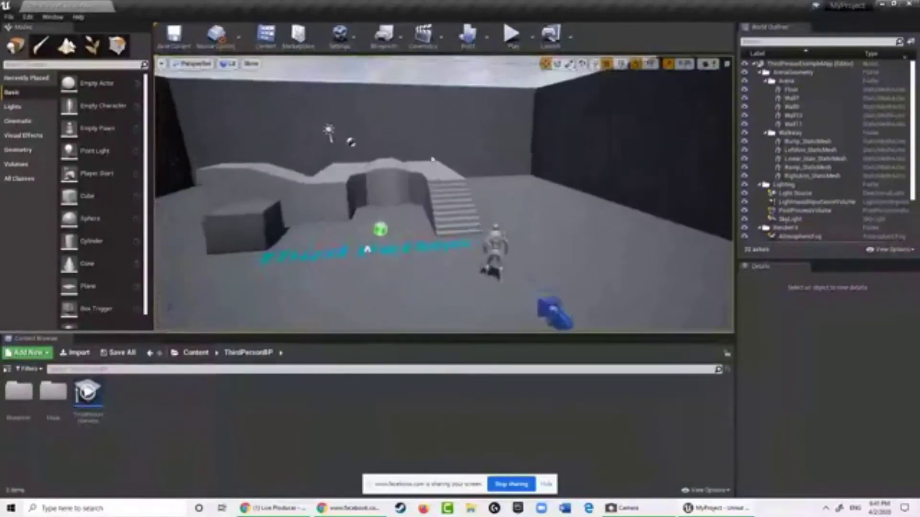
{"action": "right_click_drag", "start_coordinate": [432, 159], "coordinate": [432, 159]}
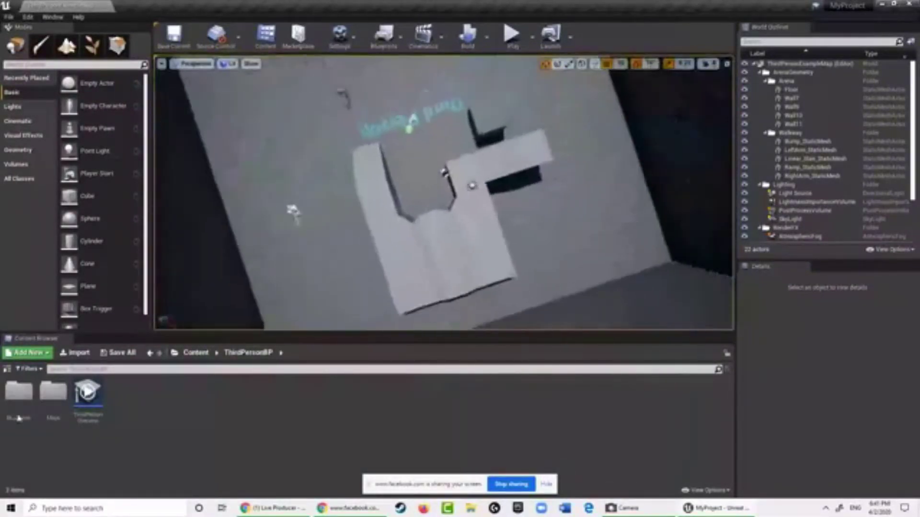
- Examine the blue camera and the mannequin character at close range, then view both from farther back
{"action": "right_click_drag", "start_coordinate": [19, 418], "coordinate": [887, 266]}
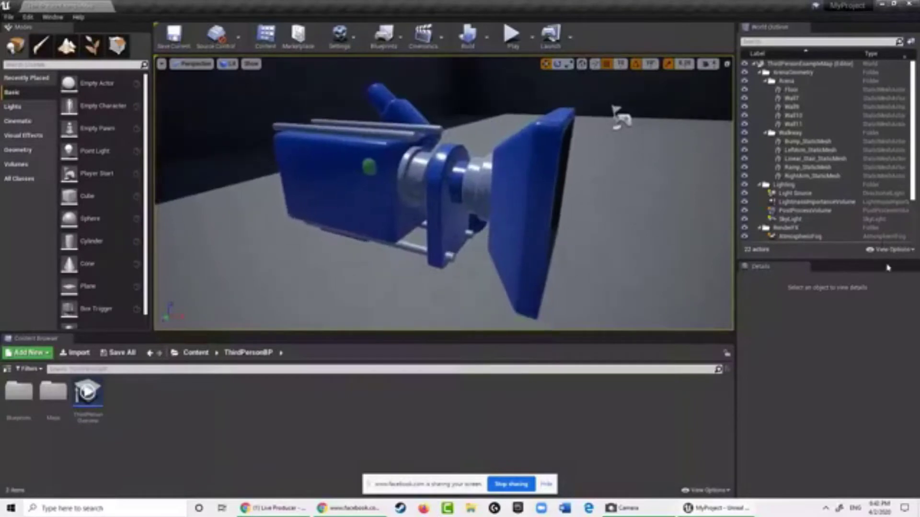
{"action": "key", "text": "Right"}
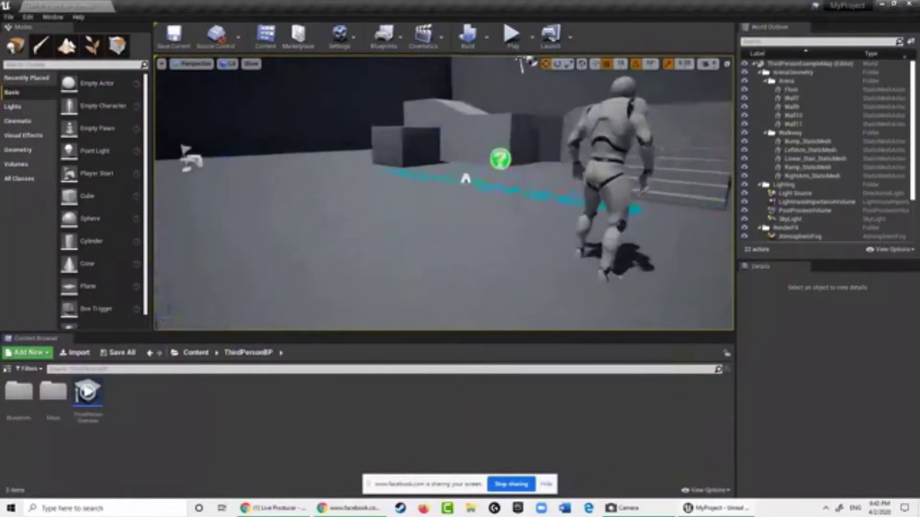
{"action": "right_click_drag", "start_coordinate": [916, 259], "coordinate": [725, 265]}
{"action": "key", "text": "Right"}
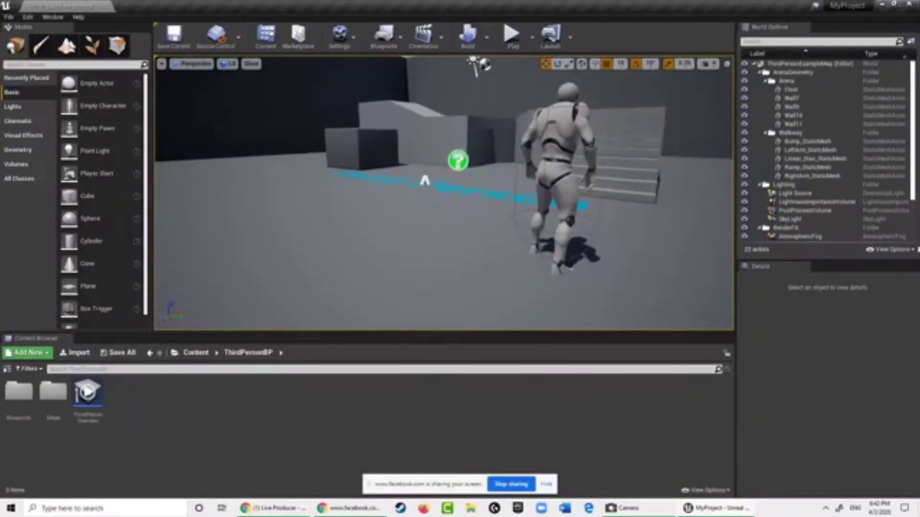
{"action": "right_click_drag", "start_coordinate": [916, 257], "coordinate": [919, 238]}
{"action": "key", "text": "Left"}
{"action": "key", "text": "s"}
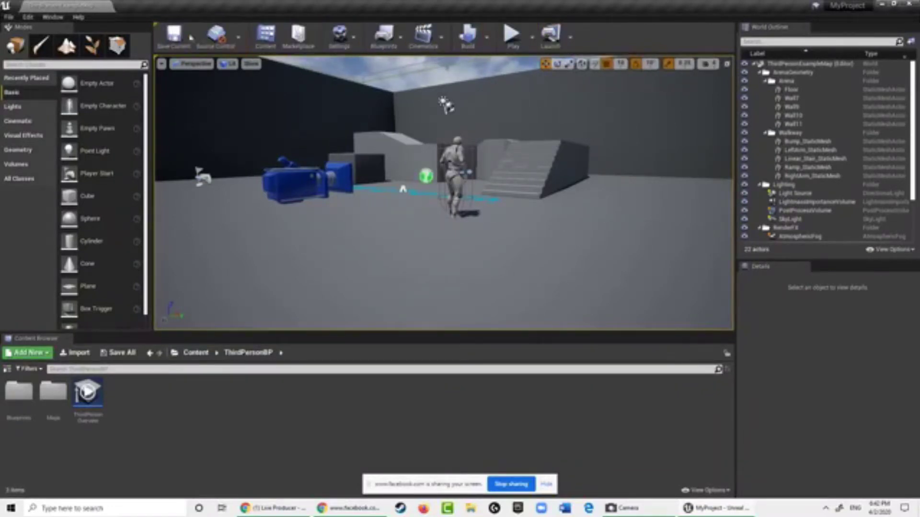
- Start a play test in the viewport and move the mannequin briefly while turning the camera around it
{"action": "left_click", "coordinate": [517, 43]}
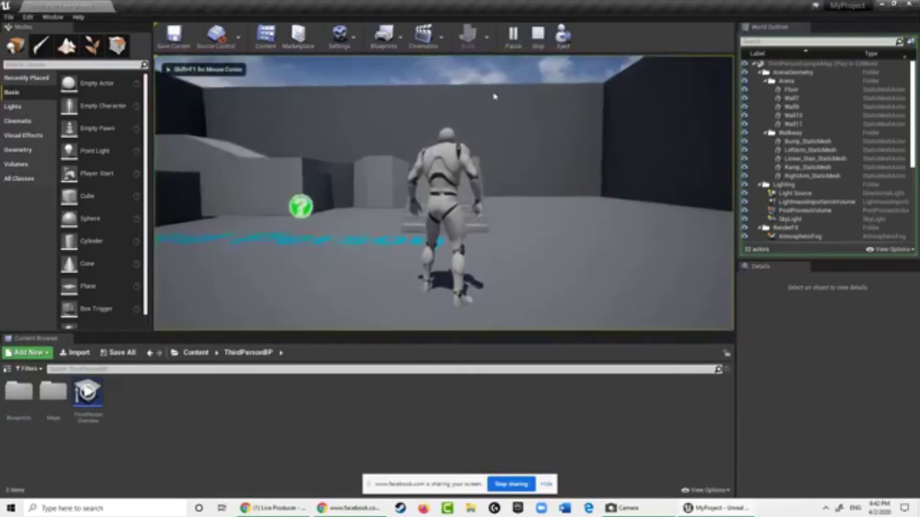
{"action": "key", "text": "w"}
{"action": "key", "text": "w"}
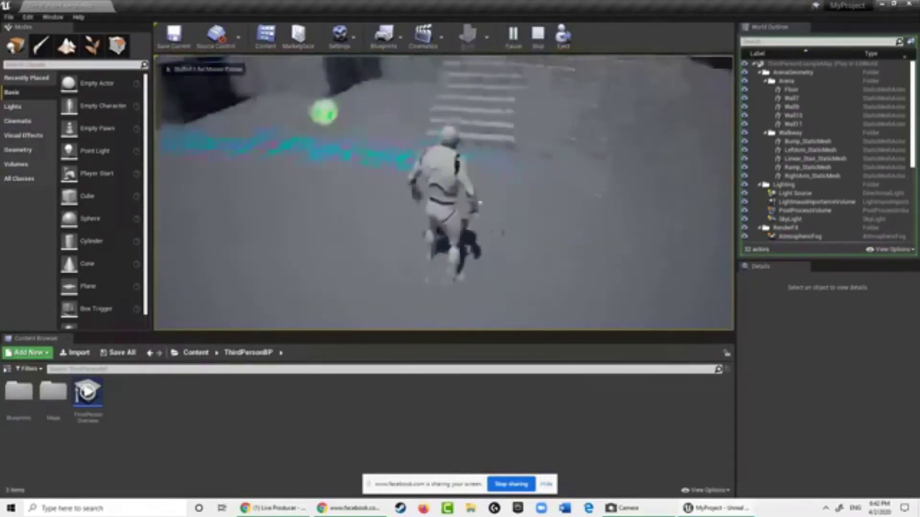
{"action": "key", "text": "w"}
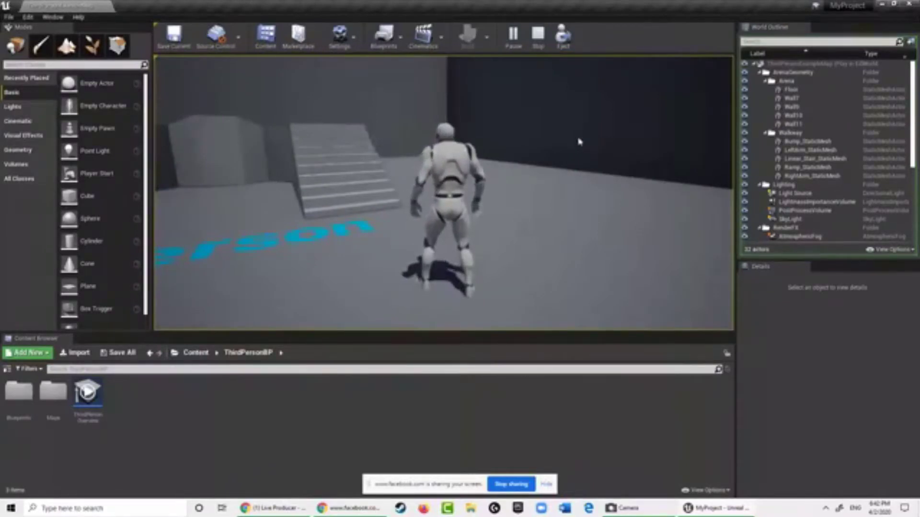
{"action": "key", "text": "w"}
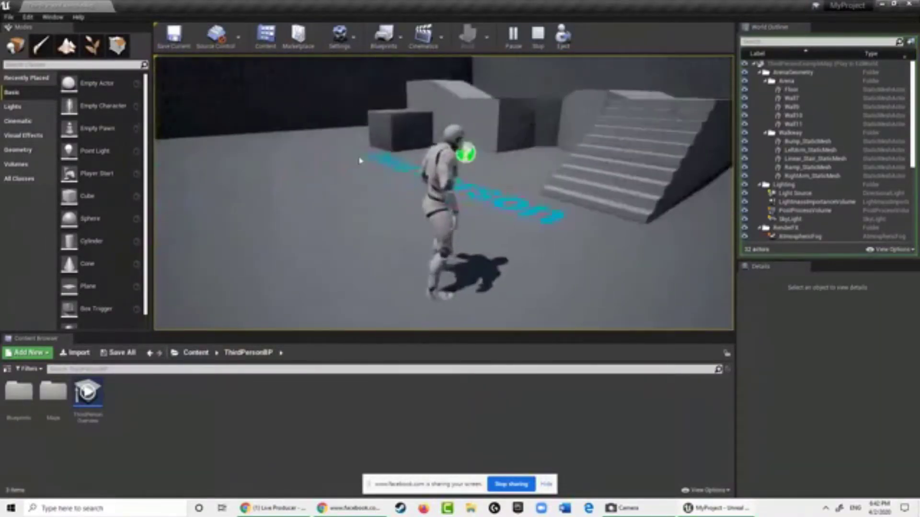
{"action": "key", "text": "w"}
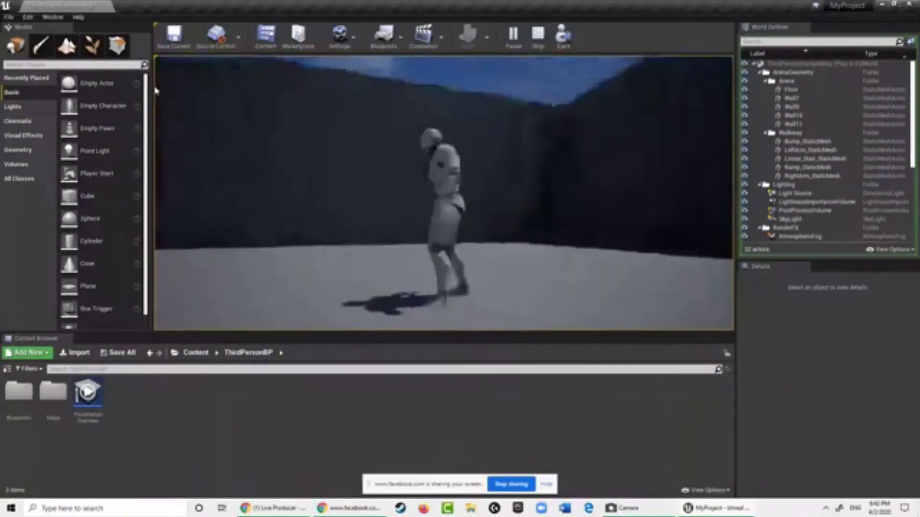
{"action": "key", "text": "w"}
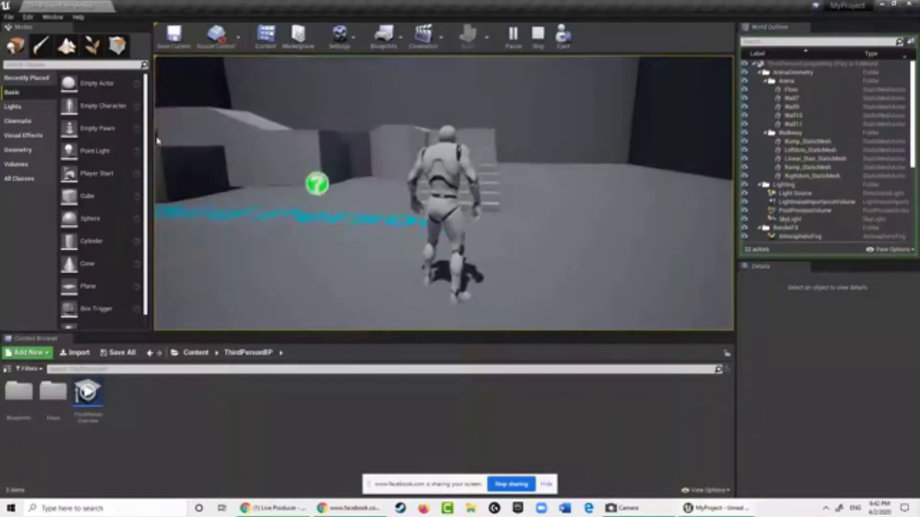
{"action": "key", "text": "w"}
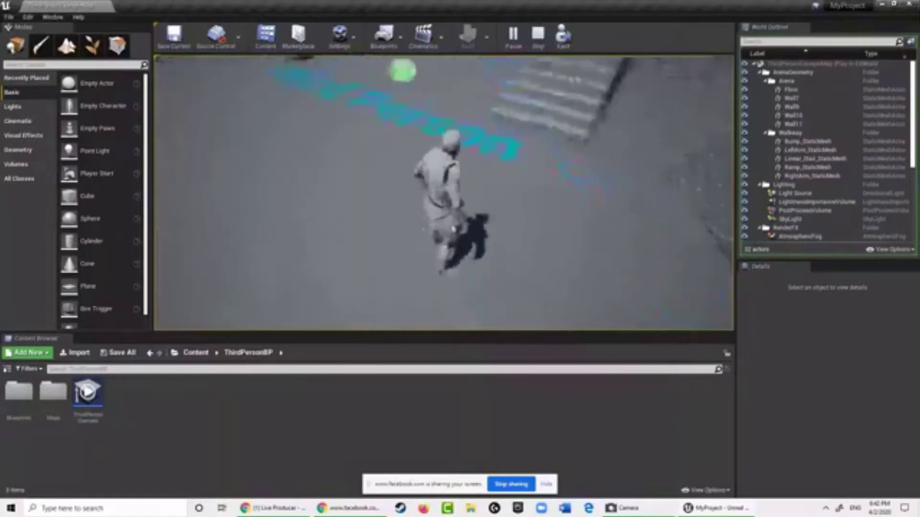
{"action": "key", "text": "w"}
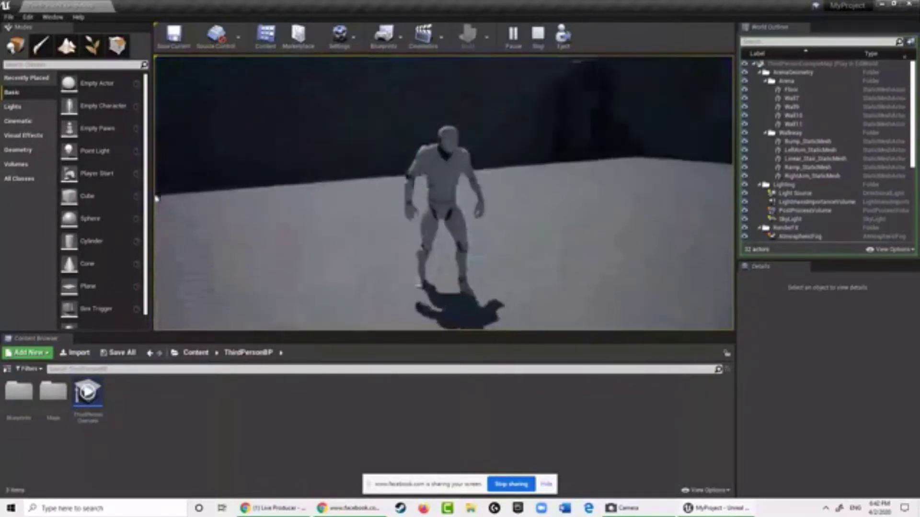
{"action": "key", "text": "w"}
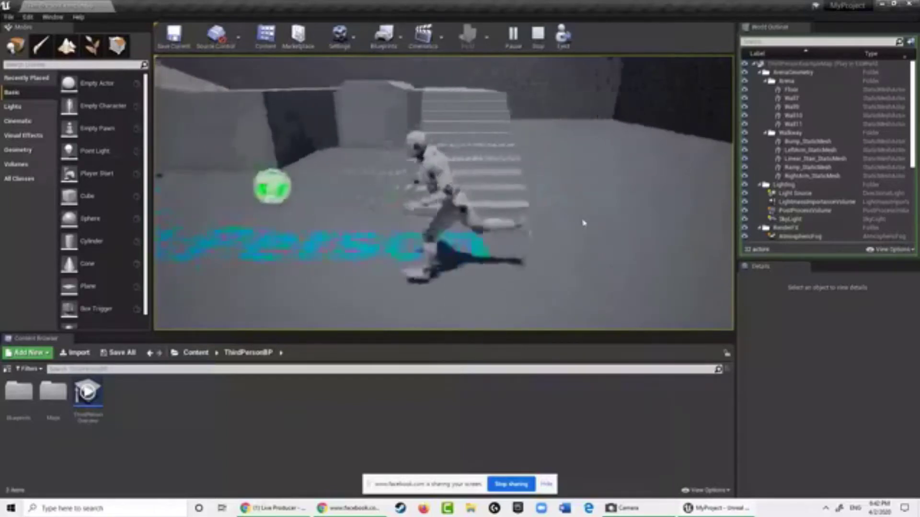
- Run the mannequin in different directions across the arena floor, around the Third Person lettering and along the walls
{"action": "key", "text": "a"}
{"action": "key", "text": "w"}
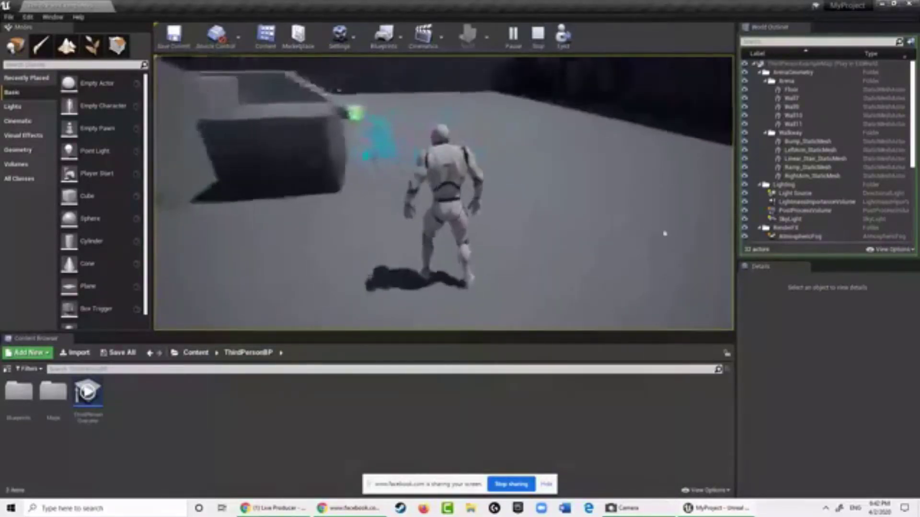
{"action": "key", "text": "w"}
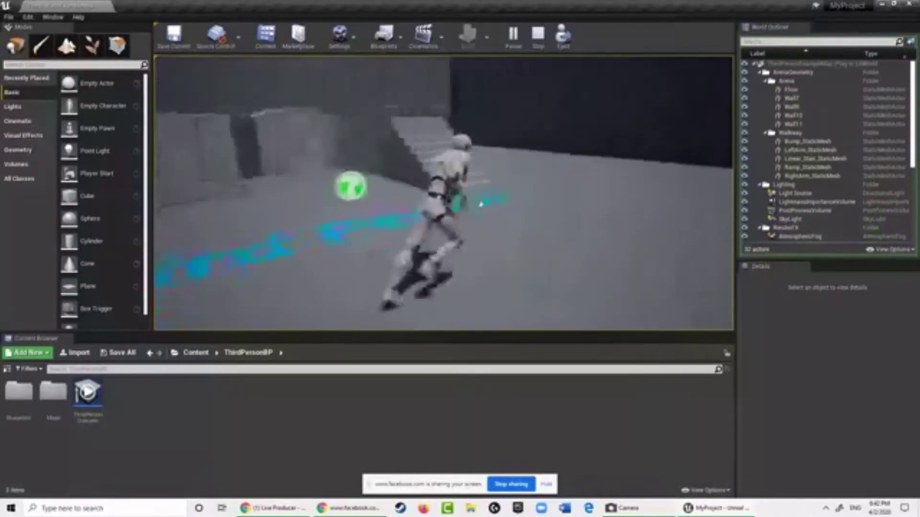
{"action": "left_click_drag", "start_coordinate": [420, 205], "coordinate": [284, 215]}
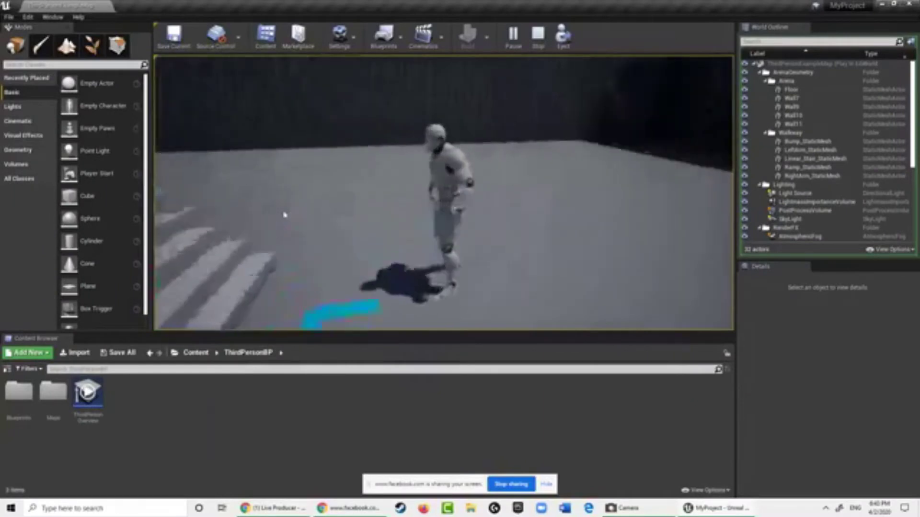
{"action": "key", "text": "w"}
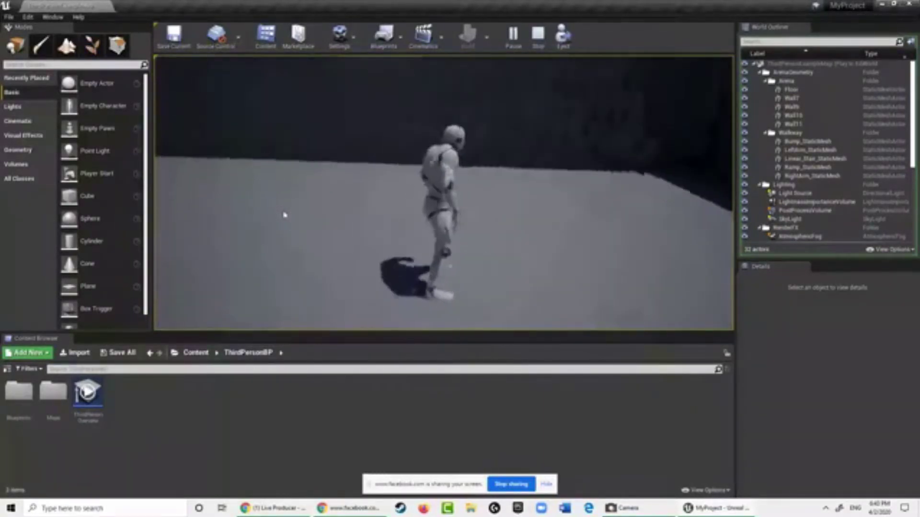
{"action": "key", "text": "w"}
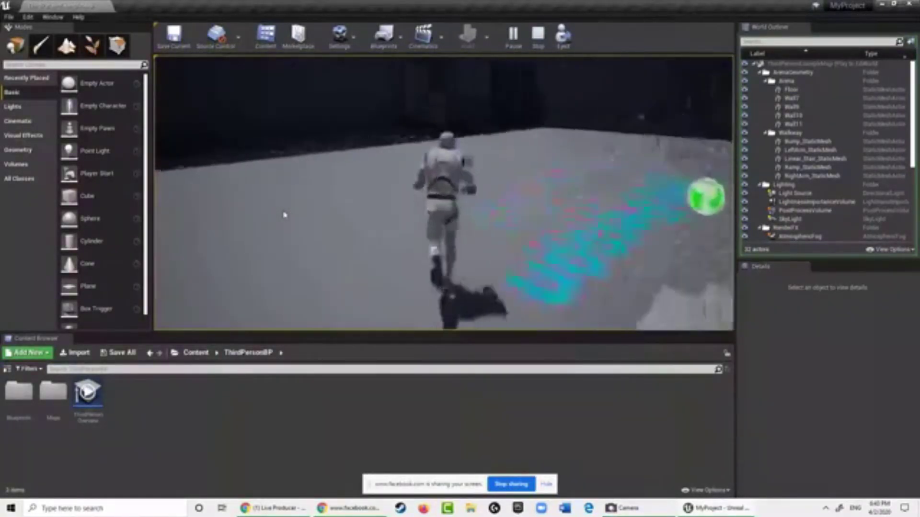
{"action": "key", "text": "w"}
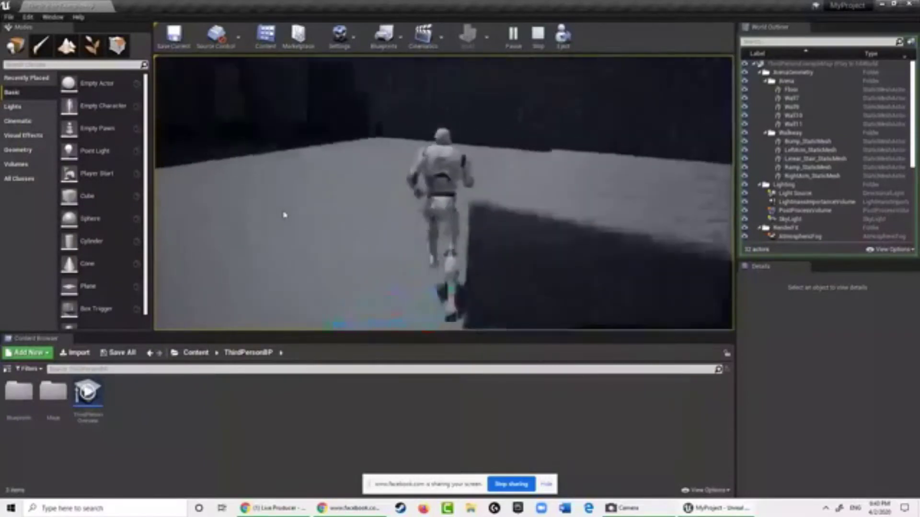
{"action": "key", "text": "w"}
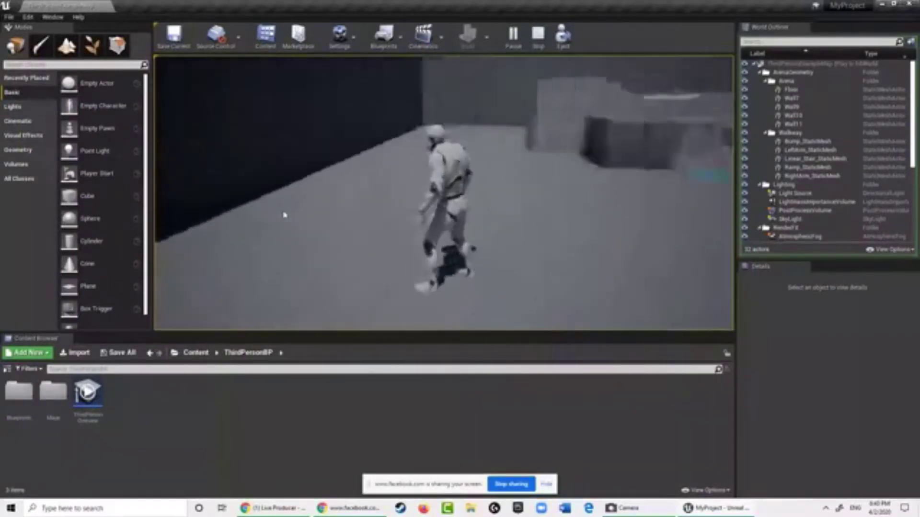
{"action": "key", "text": "a"}
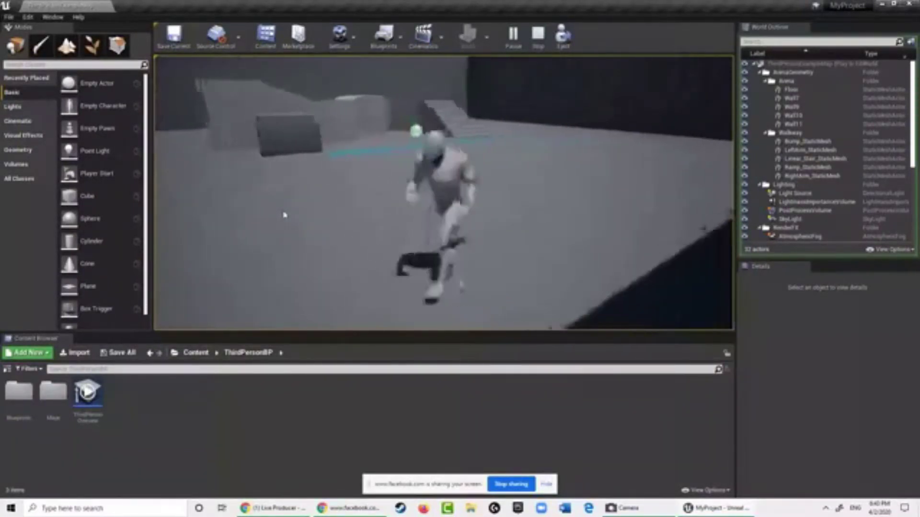
{"action": "key", "text": "d"}
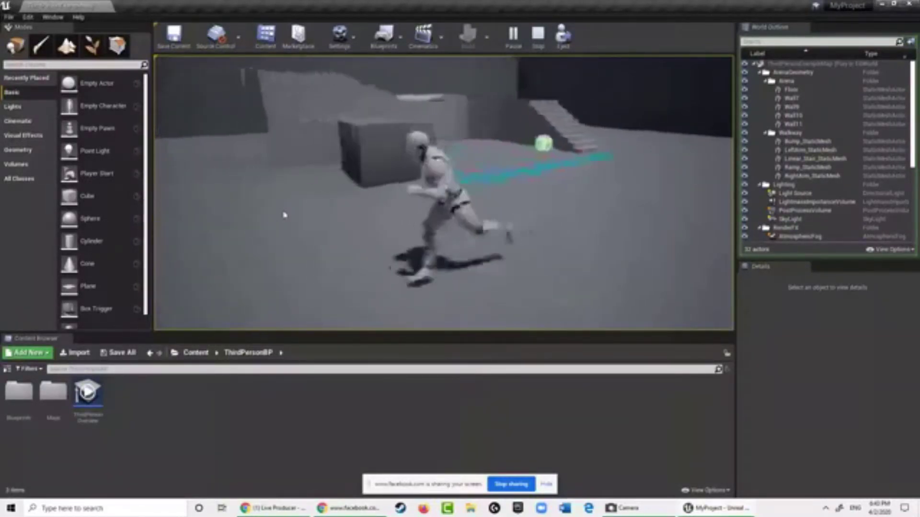
- Run the mannequin up the stairs and back and forth over the raised walkway
{"action": "key", "text": "w"}
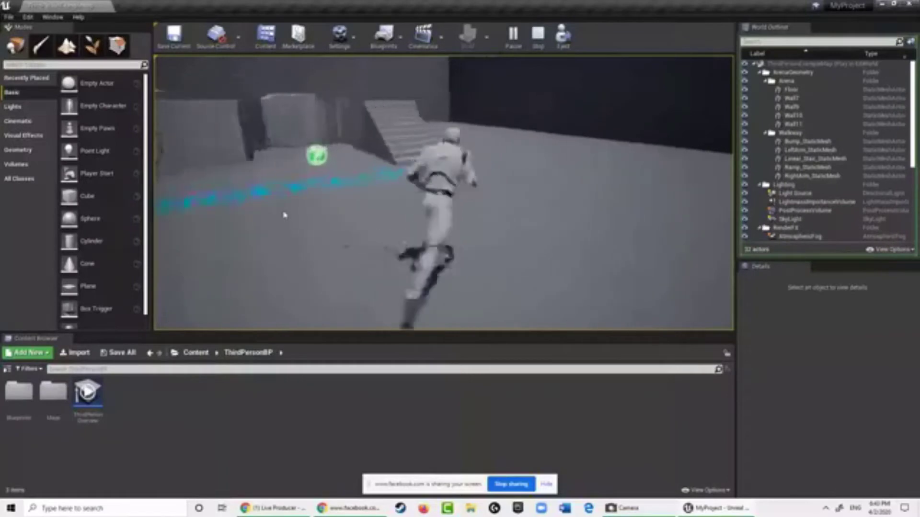
{"action": "key", "text": "w"}
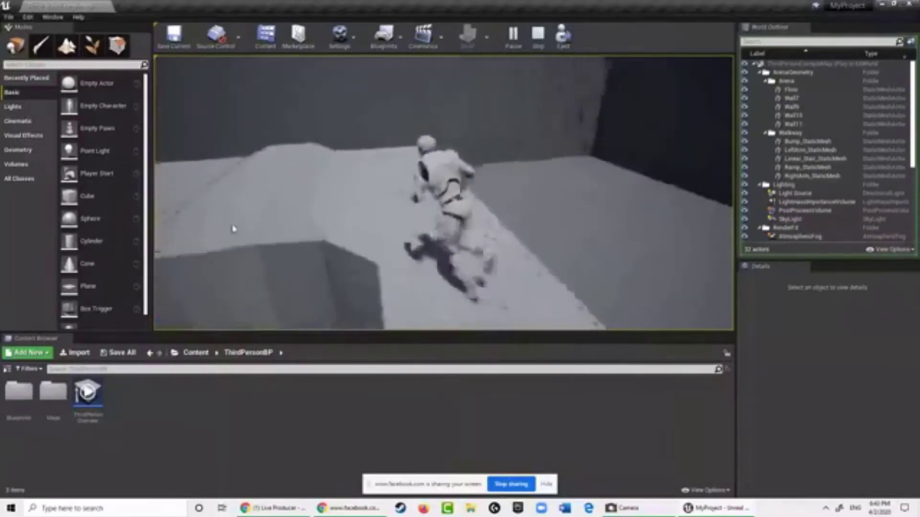
{"action": "key", "text": "a"}
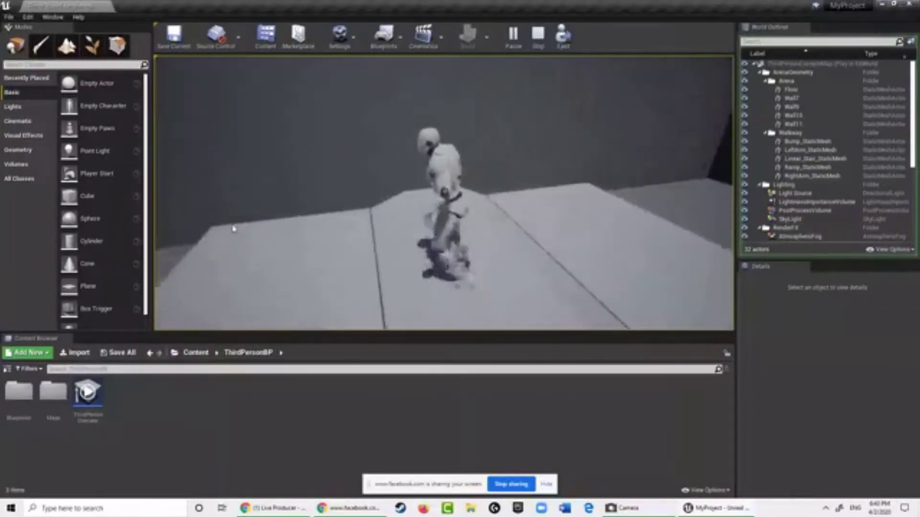
{"action": "key", "text": "s"}
{"action": "key", "text": "s"}
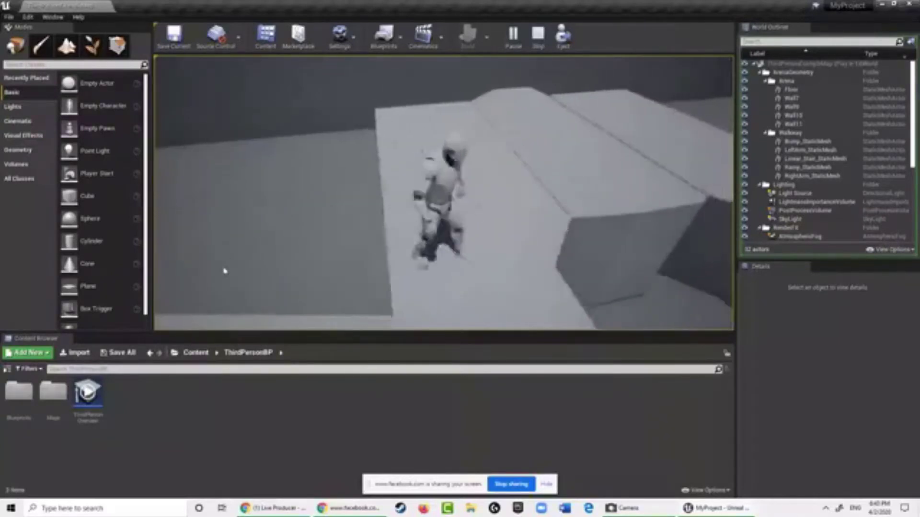
{"action": "key", "text": "a"}
{"action": "key", "text": "w"}
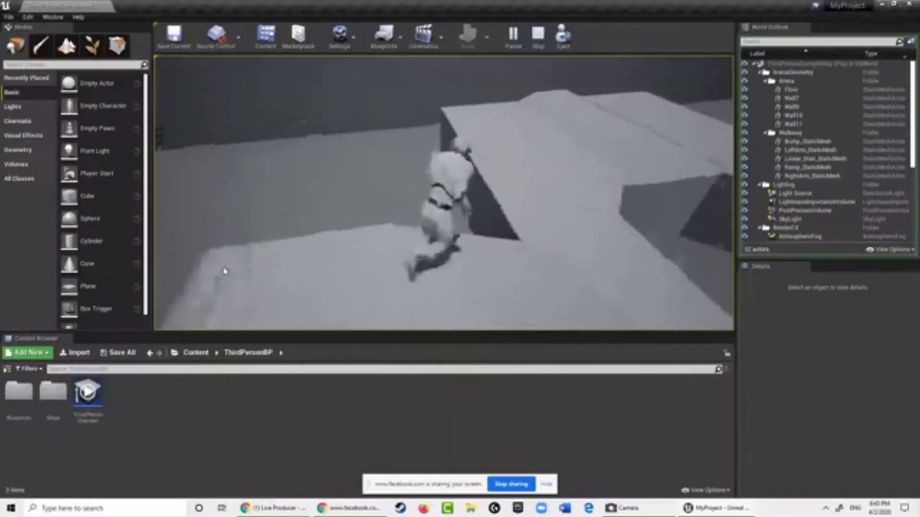
{"action": "key", "text": "w"}
- Test the mannequin's jump repeatedly on the raised walkway, viewing it from behind, the front and the side
{"action": "key", "text": "space"}
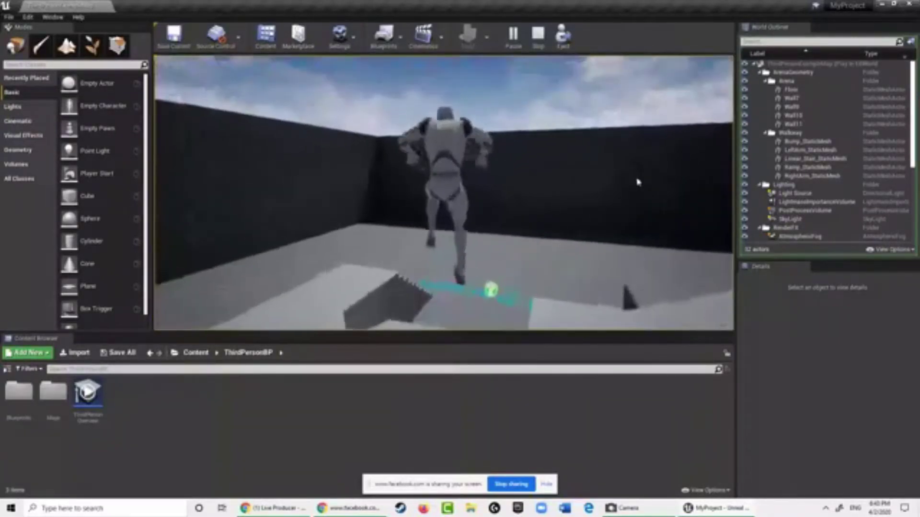
{"action": "key", "text": "space"}
{"action": "key", "text": "s"}
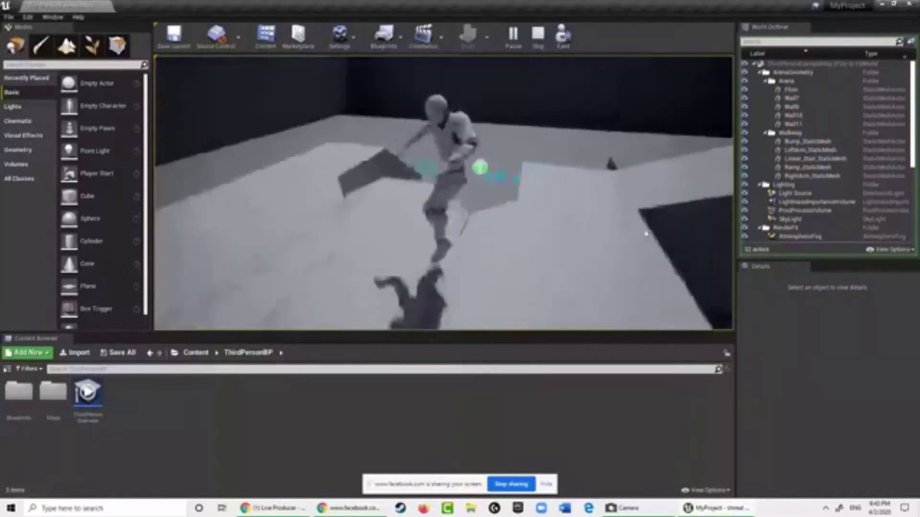
{"action": "key", "text": "space"}
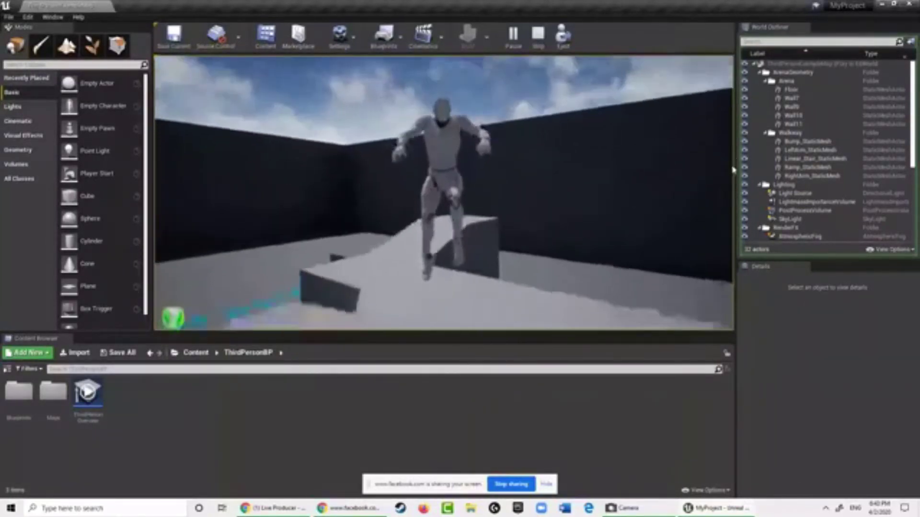
{"action": "key", "text": "space"}
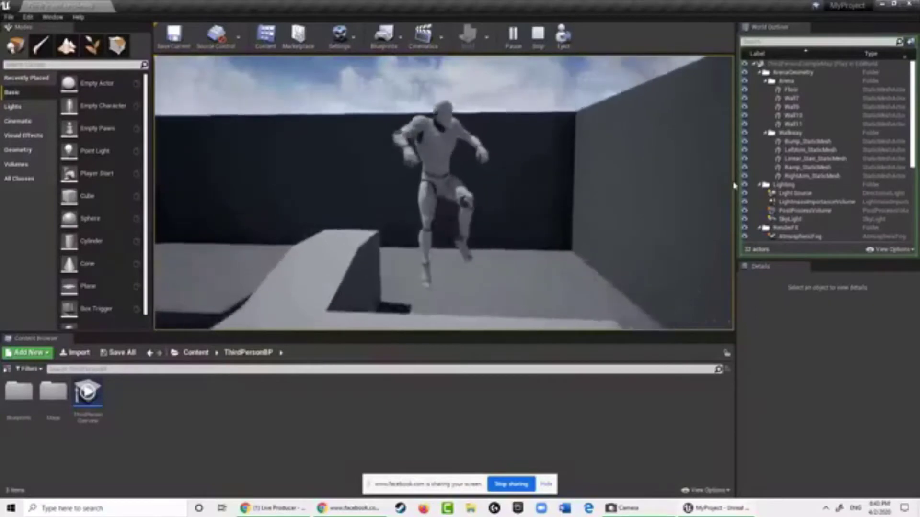
{"action": "key", "text": "a"}
{"action": "key", "text": "space"}
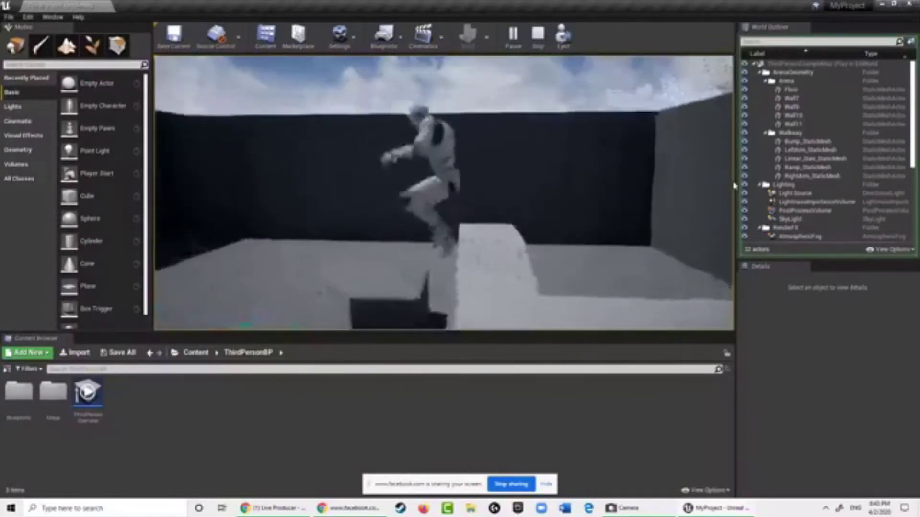
- Run the mannequin over the arena floor, up the stairs again and along the walkway
{"action": "key", "text": "w"}
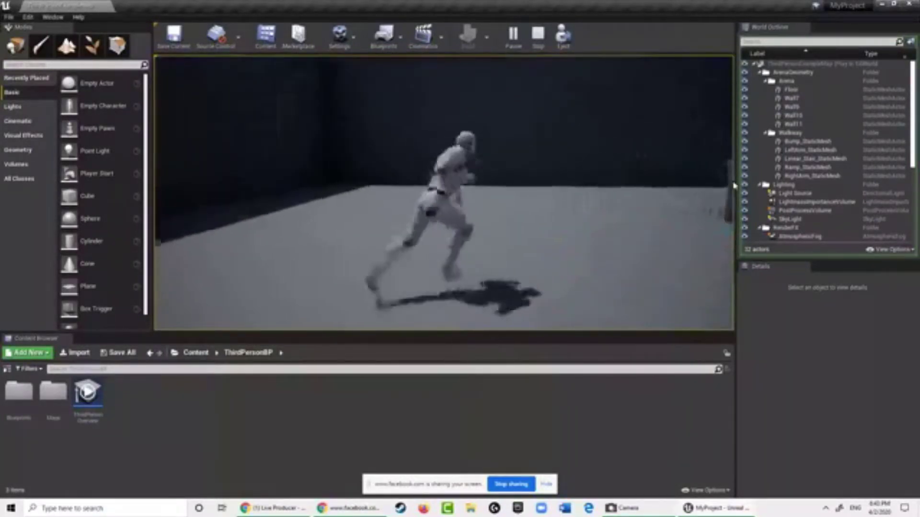
{"action": "key", "text": "d"}
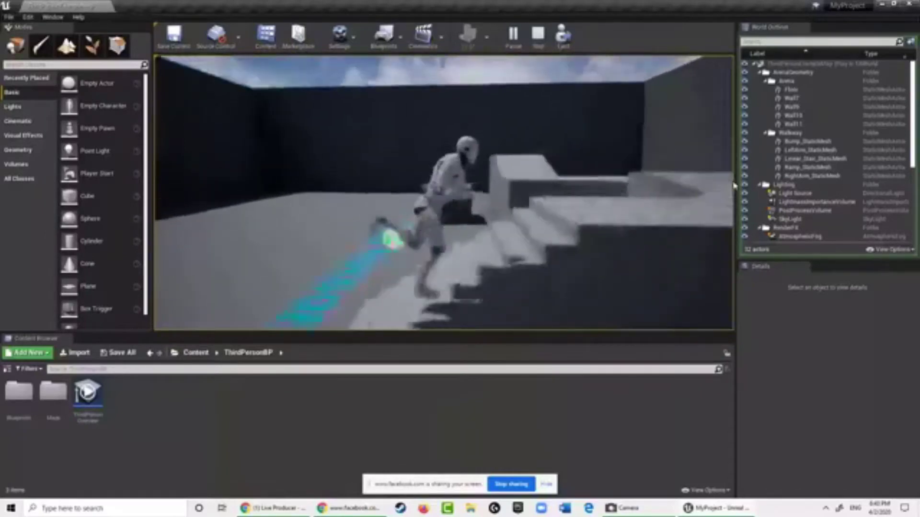
{"action": "key", "text": "w"}
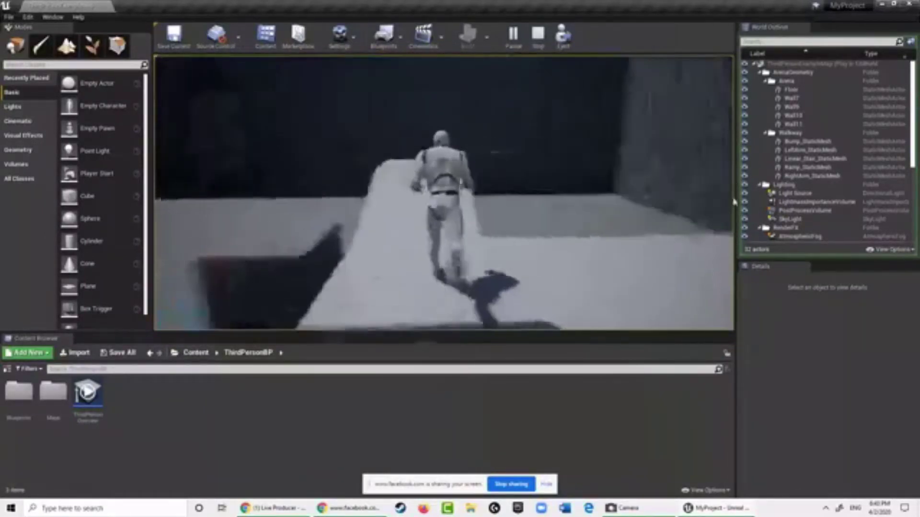
{"action": "key", "text": "d"}
{"action": "key", "text": "w"}
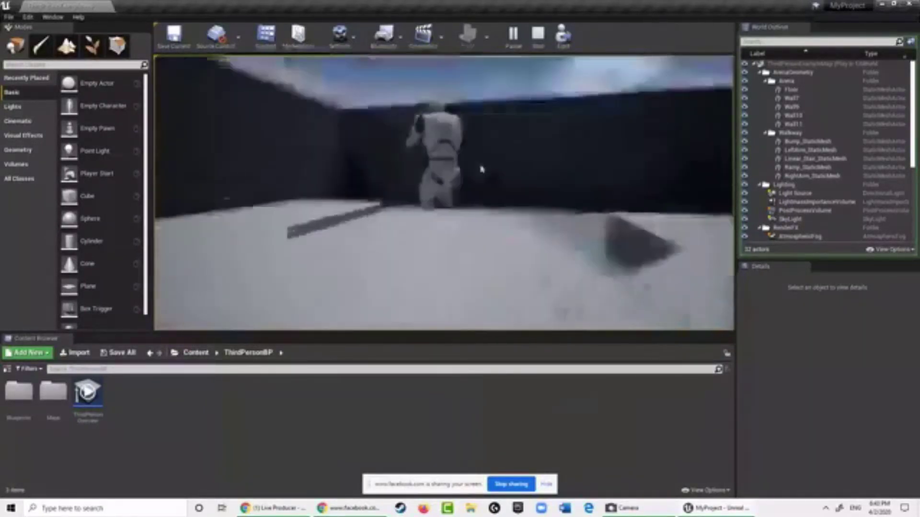
- Bring the mannequin back to the floor beside the Third Person lettering and run it toward the arena's dark walls
{"action": "key", "text": "w"}
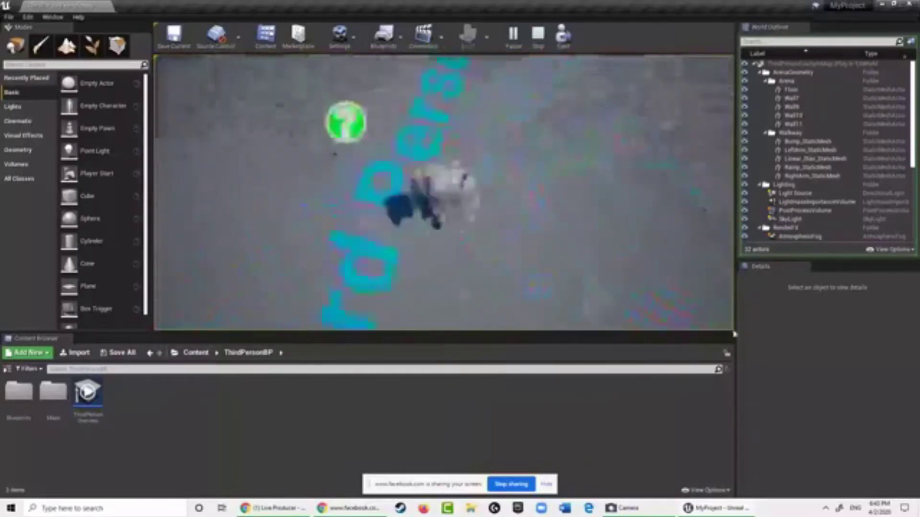
{"action": "key", "text": "d"}
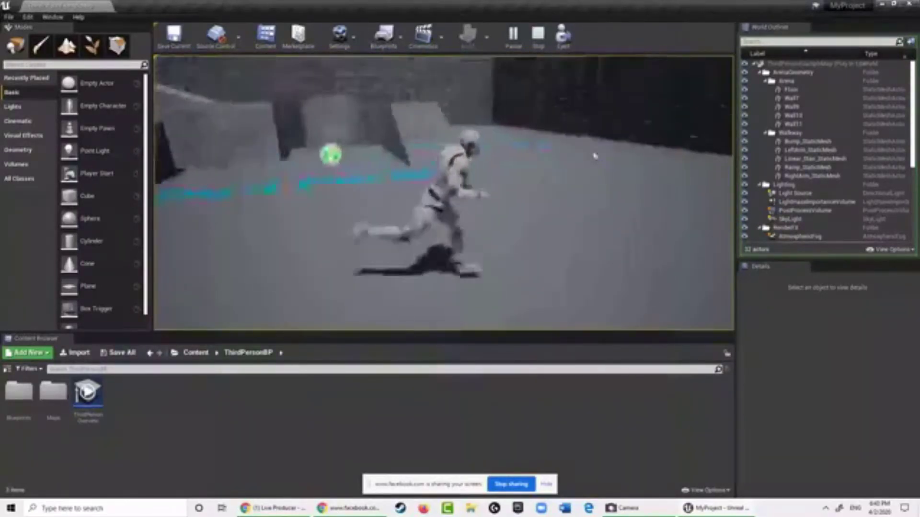
{"action": "key", "text": "w"}
{"action": "key", "text": "w"}
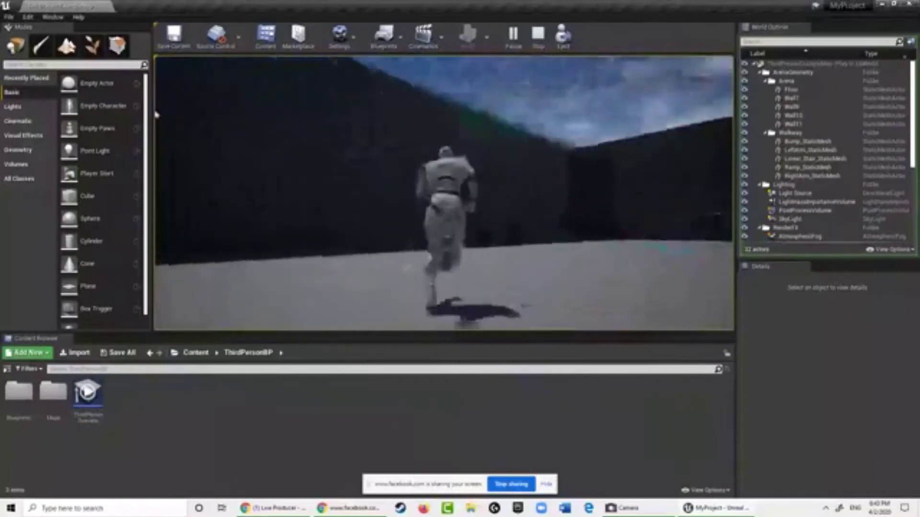
- Run the mannequin from the dark walls across the arena floor, up the stairs and over the raised walkway
{"action": "key", "text": "w"}
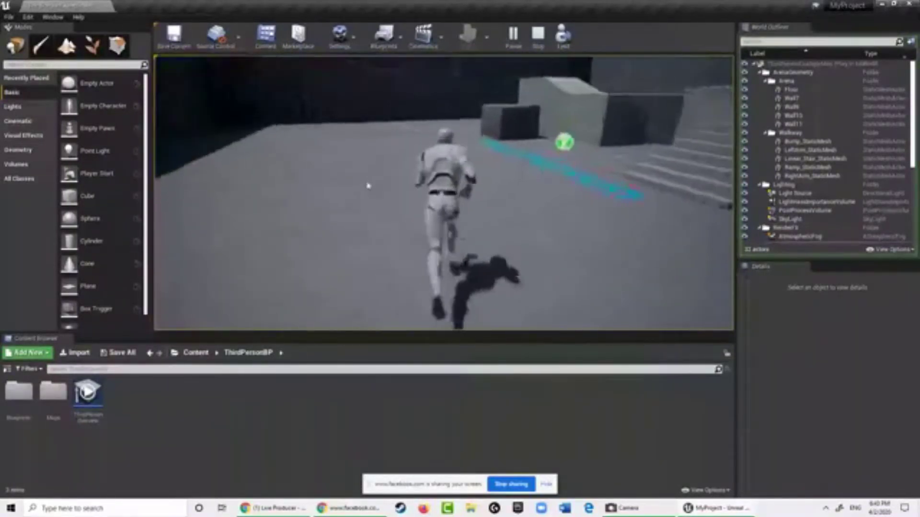
{"action": "key", "text": "w"}
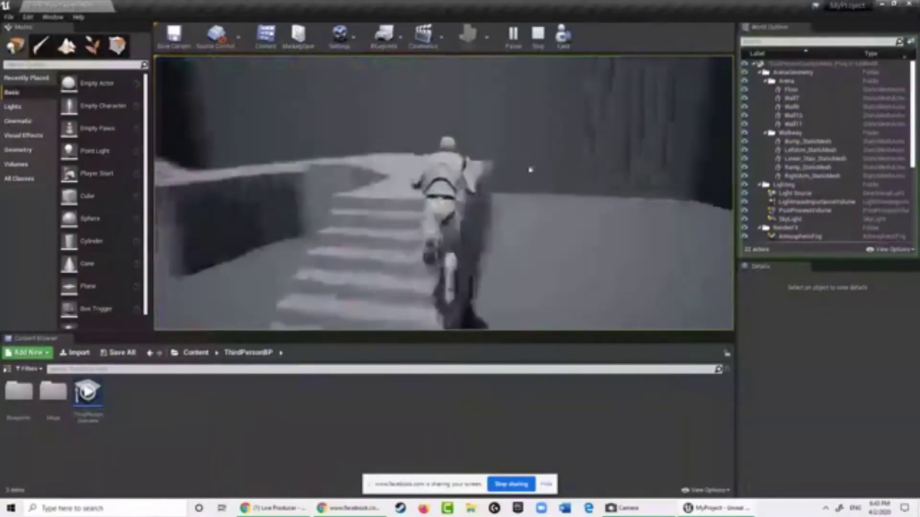
{"action": "key", "text": "w"}
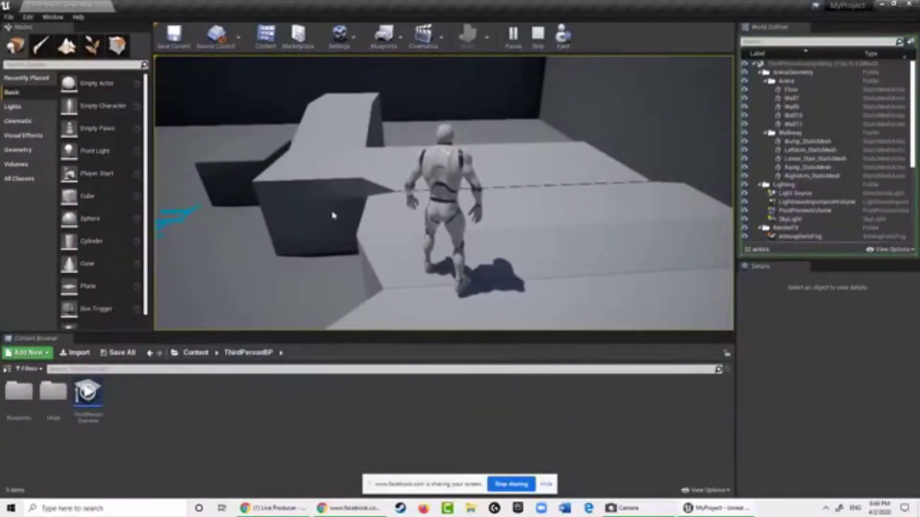
{"action": "key", "text": "w"}
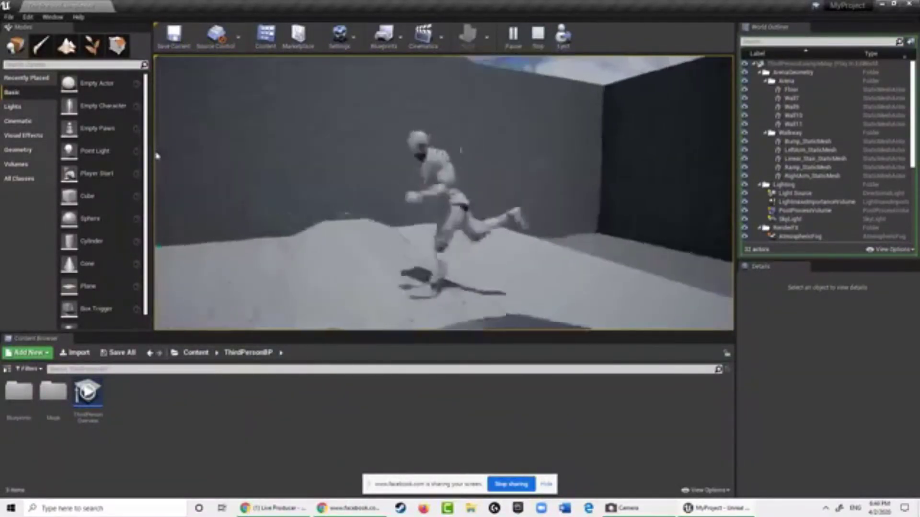
{"action": "key", "text": "w"}
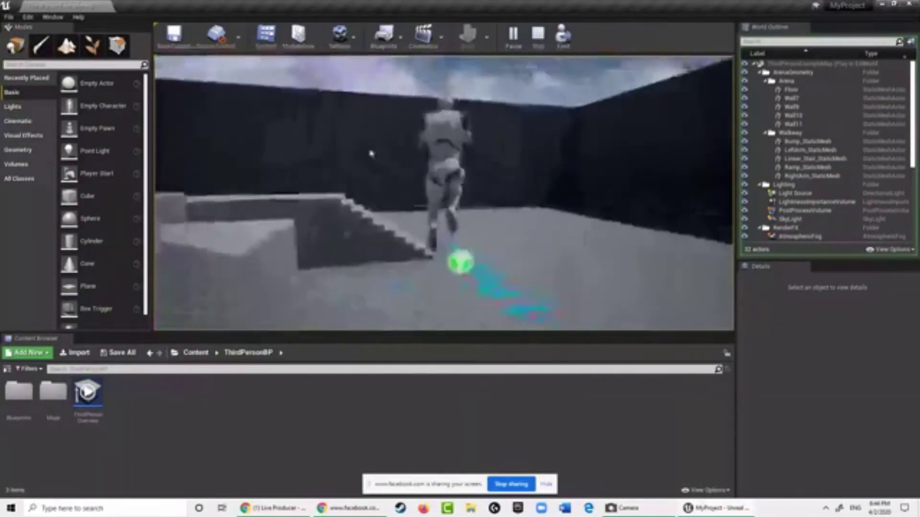
- Run the mannequin in different directions on the floor beside the Third Person lettering, and end the play session
{"action": "key", "text": "d"}
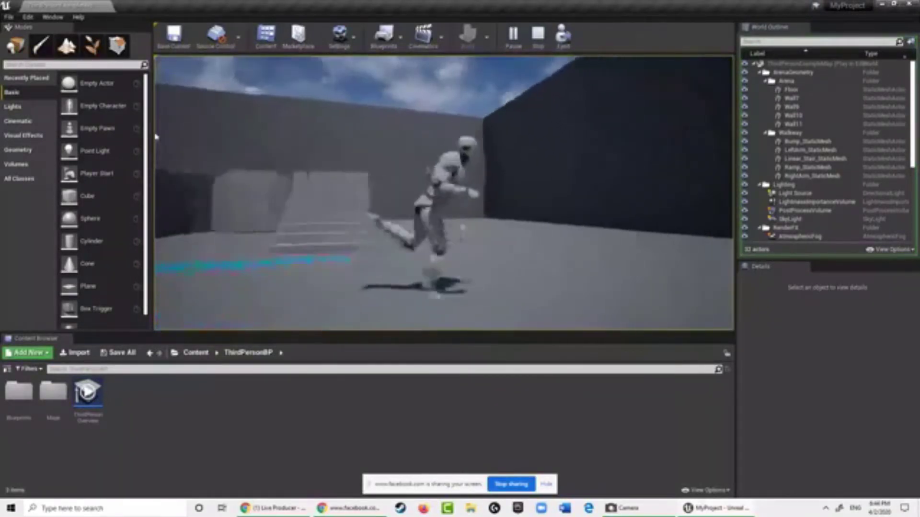
{"action": "key", "text": "s"}
{"action": "key", "text": "a"}
{"action": "key", "text": "w"}
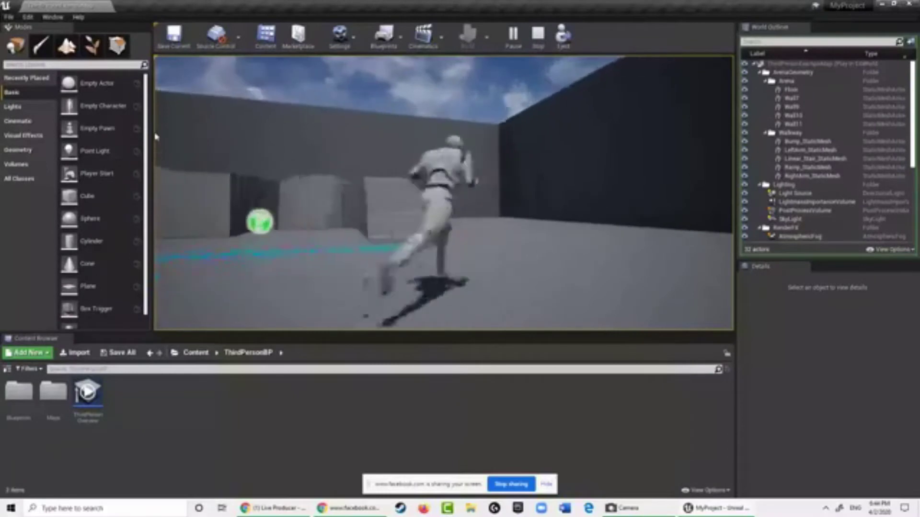
{"action": "key", "text": "w"}
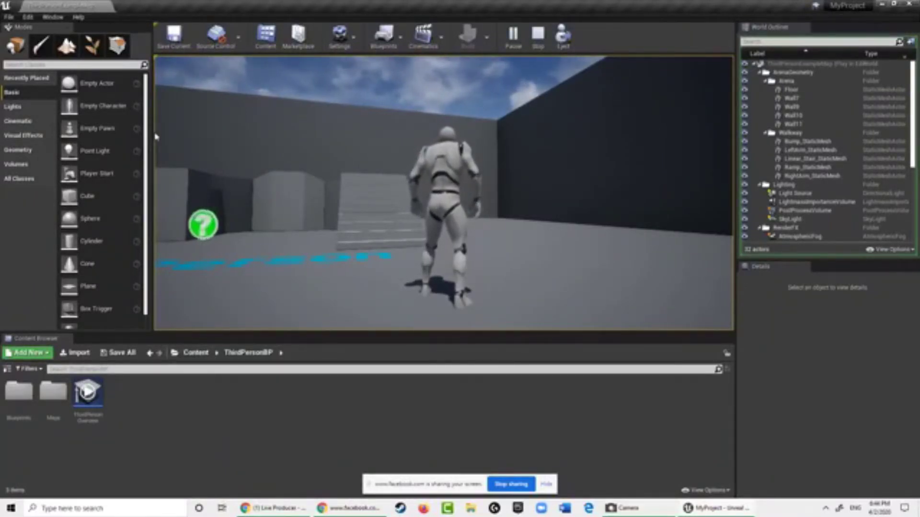
{"action": "key", "text": "Escape"}
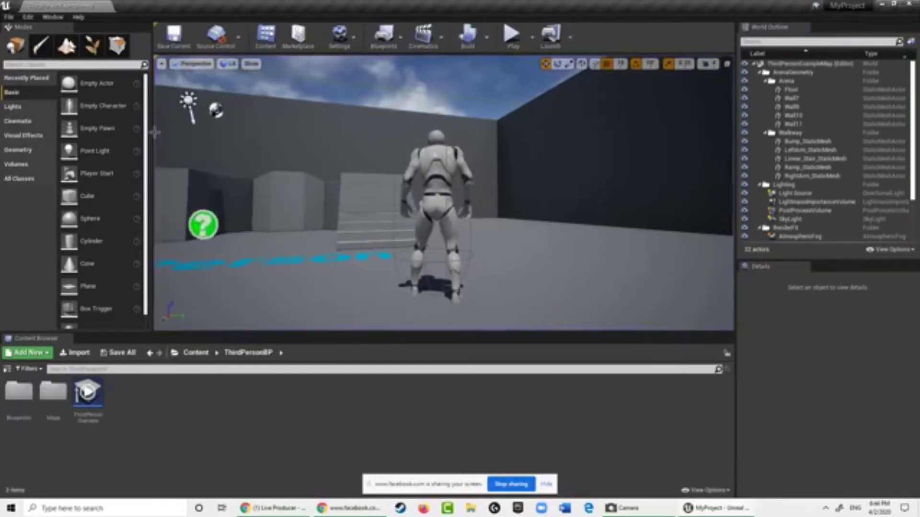
- Fly the editor camera out of the arena to the open sky, and briefly play and stop the level
{"action": "right_click_drag", "start_coordinate": [503, 87], "coordinate": [901, 114]}
{"action": "key", "text": "w"}
{"action": "key", "text": "s"}
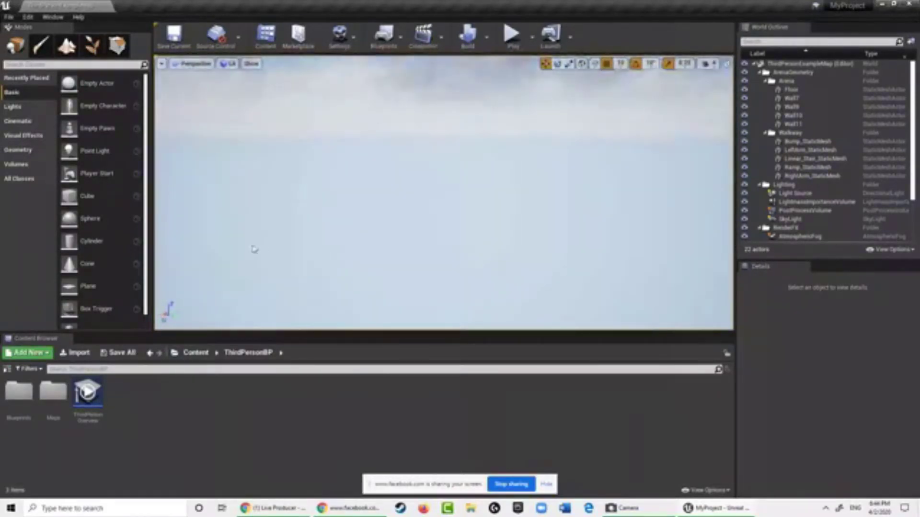
{"action": "right_click_drag", "start_coordinate": [154, 220], "coordinate": [469, 206]}
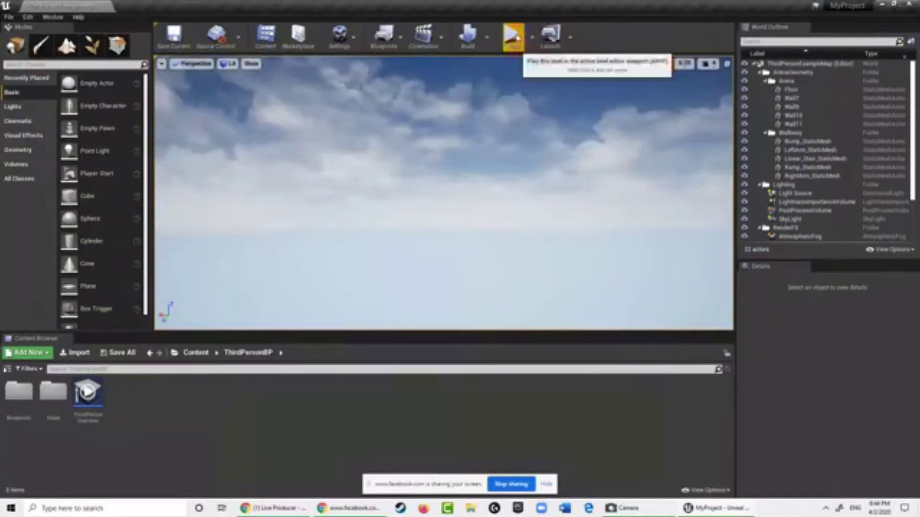
{"action": "left_click", "coordinate": [514, 39]}
{"action": "key", "text": "Escape"}
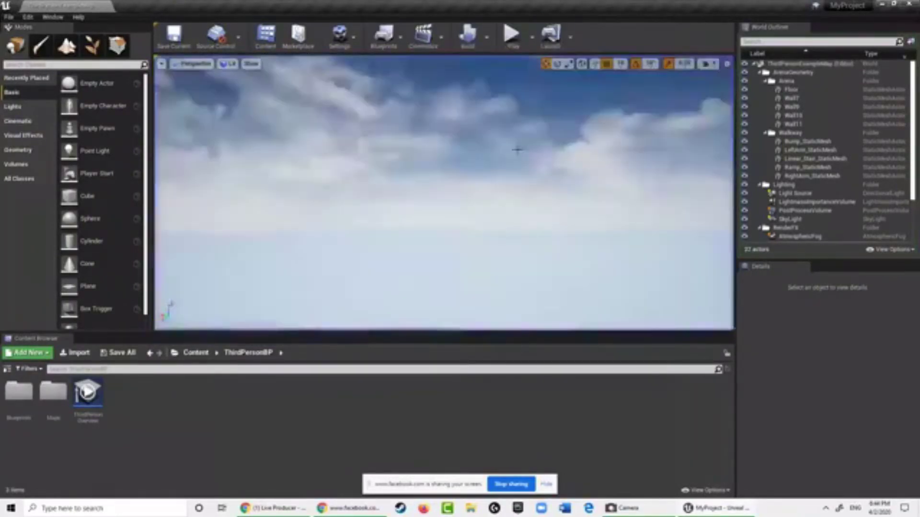
- Return the view to the character in the arena, play and stop the level again, and look over the walkway blocks
{"action": "right_click_drag", "start_coordinate": [507, 162], "coordinate": [790, 183]}
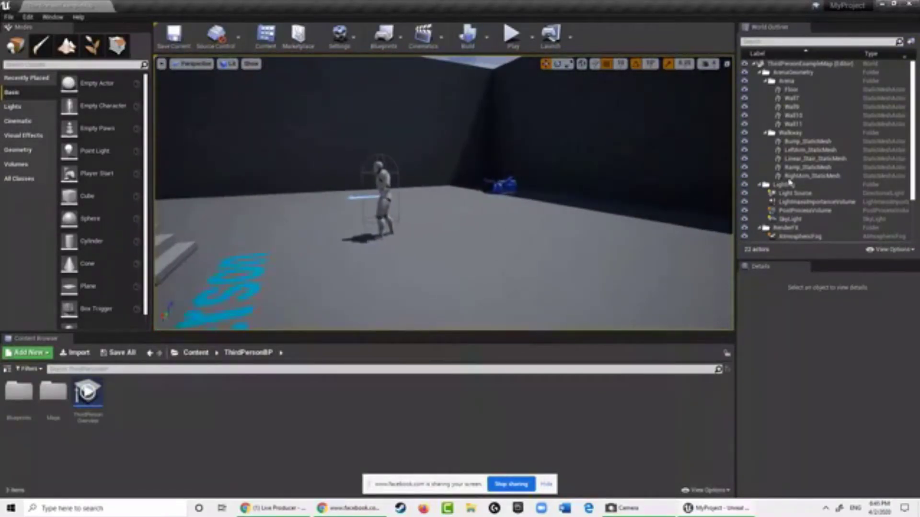
{"action": "right_click_drag", "start_coordinate": [507, 161], "coordinate": [504, 139]}
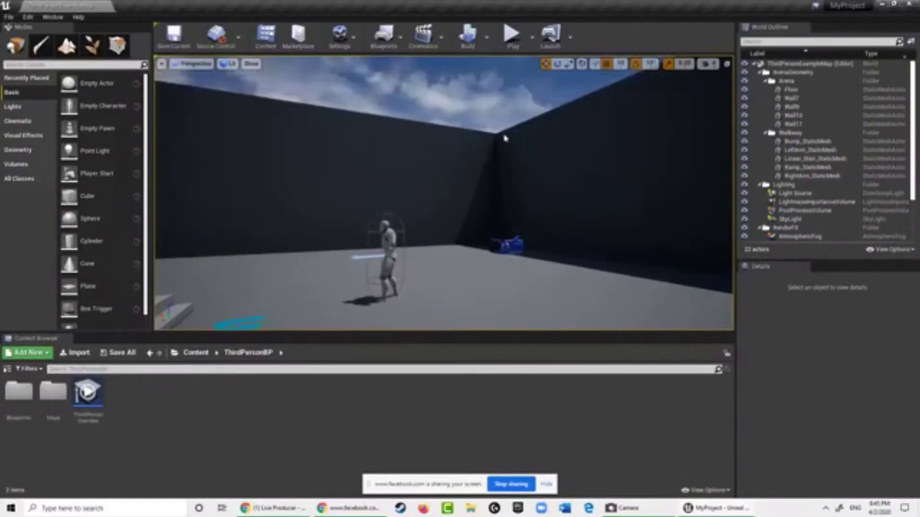
{"action": "left_click", "coordinate": [511, 39]}
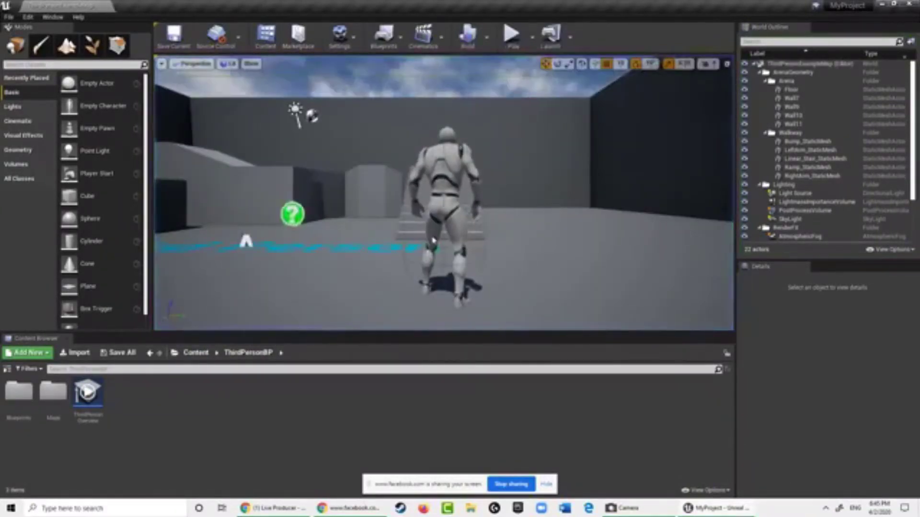
{"action": "key", "text": "a"}
{"action": "right_click_drag", "start_coordinate": [432, 239], "coordinate": [431, 236]}
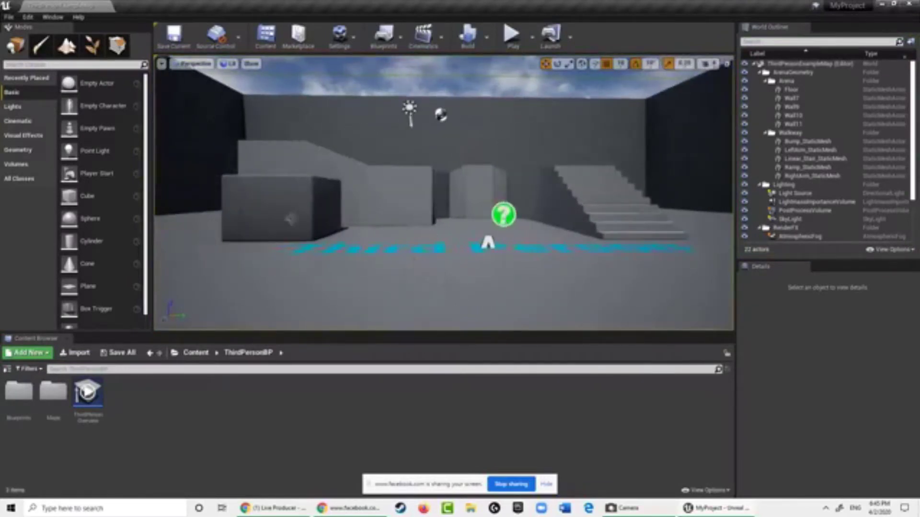
{"action": "right_click_drag", "start_coordinate": [483, 181], "coordinate": [419, 165]}
- Select the walkway's LeftArm_StaticMesh and the grey wall Wall7 in turn to identify the pieces of the level
{"action": "left_click", "coordinate": [443, 234]}
{"action": "left_click", "coordinate": [526, 205]}
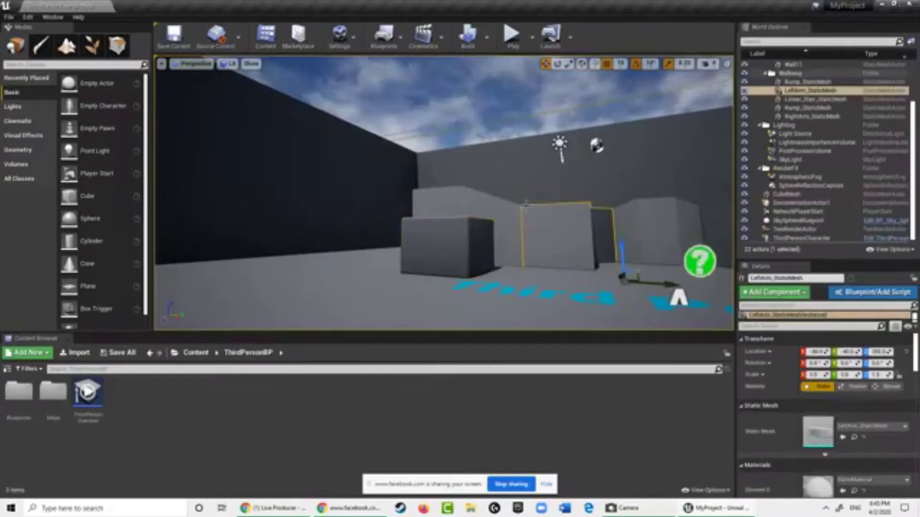
{"action": "left_click", "coordinate": [504, 225]}
{"action": "left_click", "coordinate": [543, 177]}
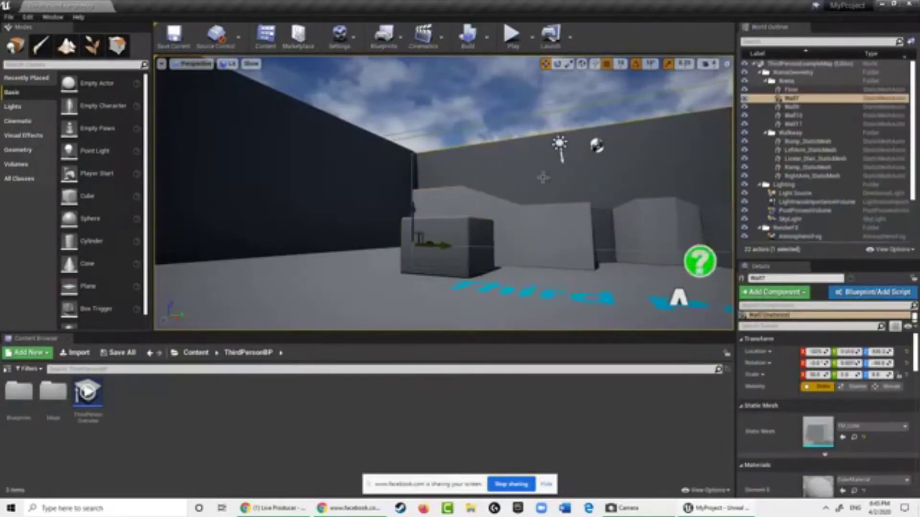
- Inspect further arena pieces by selecting Wall10, CubeMesh, Ramp_StaticMesh and Wall11 one after another
{"action": "right_click_drag", "start_coordinate": [543, 177], "coordinate": [764, 186]}
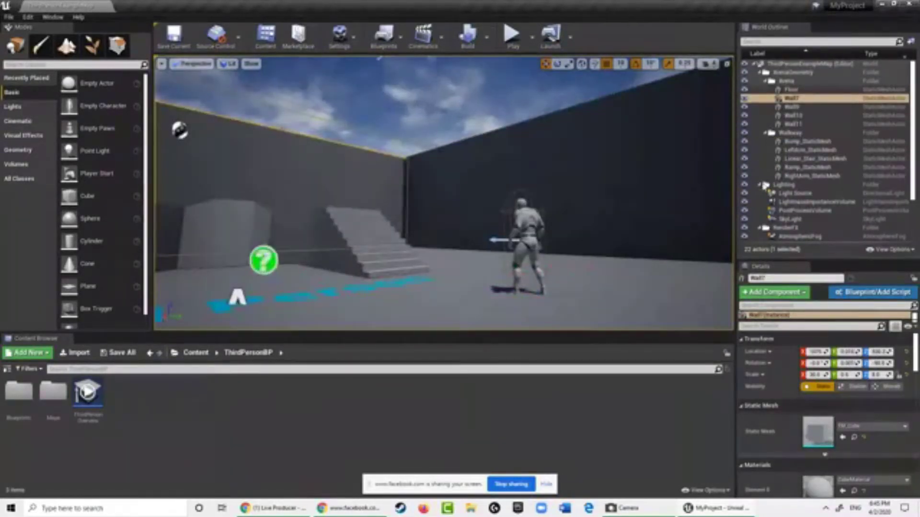
{"action": "right_click_drag", "start_coordinate": [268, 188], "coordinate": [382, 178]}
{"action": "left_click", "coordinate": [384, 181]}
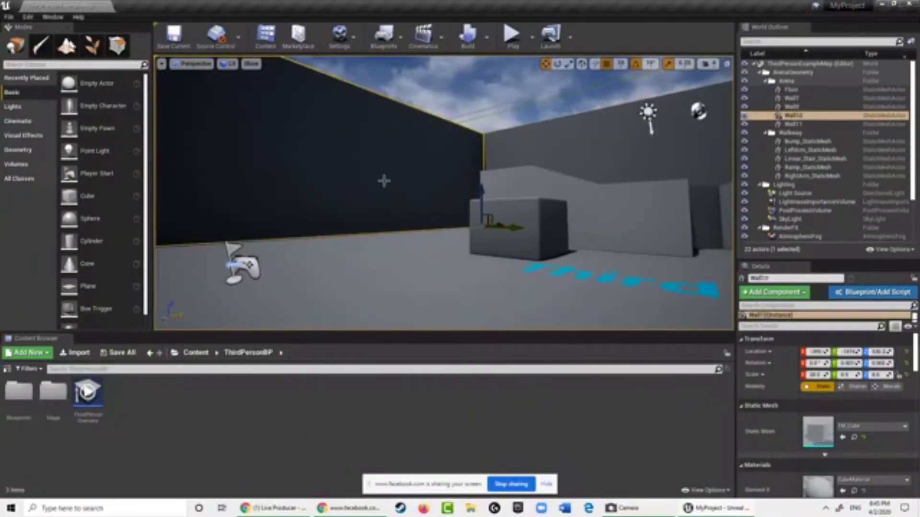
{"action": "left_click", "coordinate": [519, 225]}
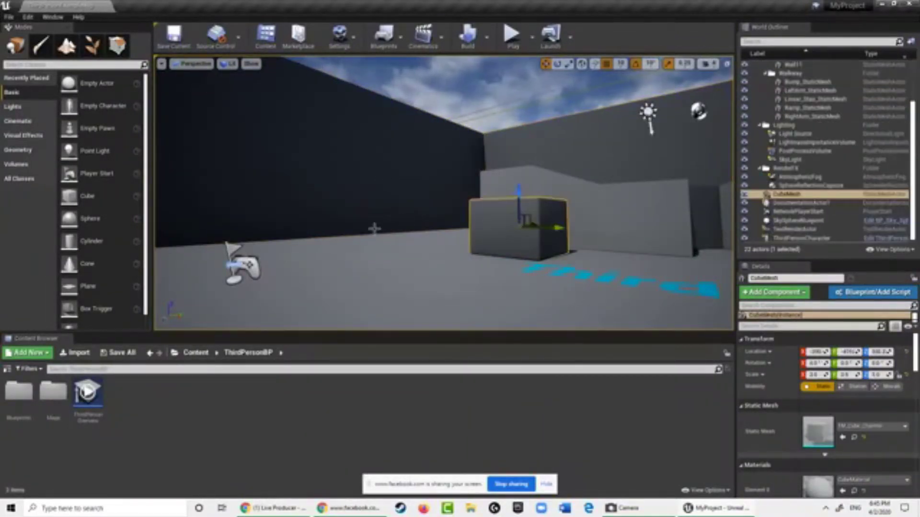
{"action": "left_click", "coordinate": [594, 201]}
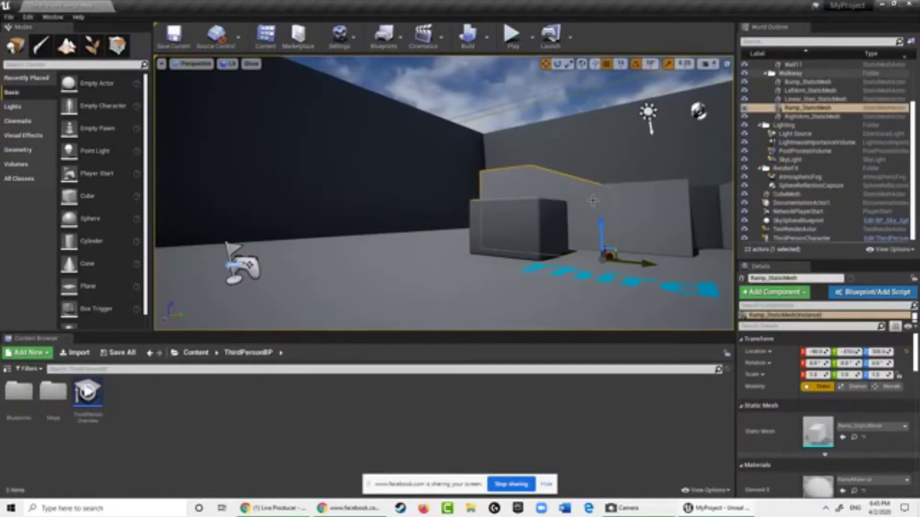
{"action": "right_click_drag", "start_coordinate": [593, 201], "coordinate": [643, 213]}
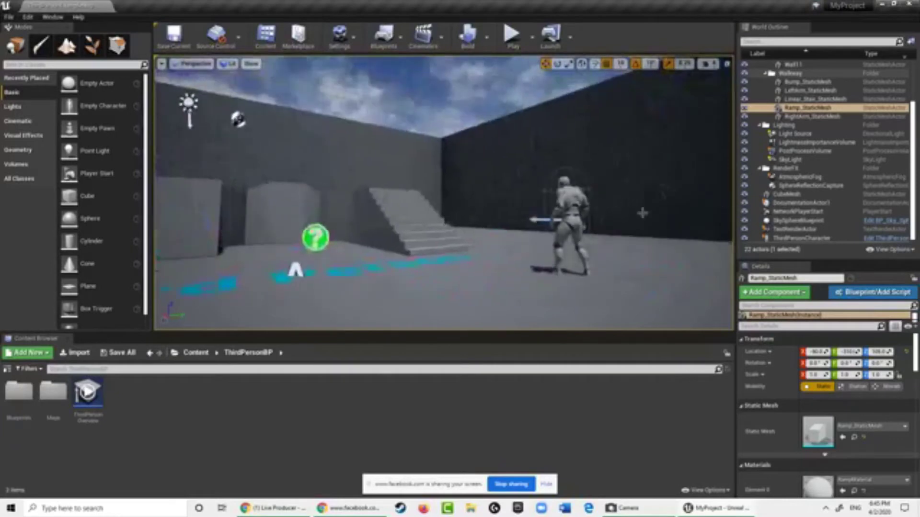
{"action": "left_click", "coordinate": [622, 213]}
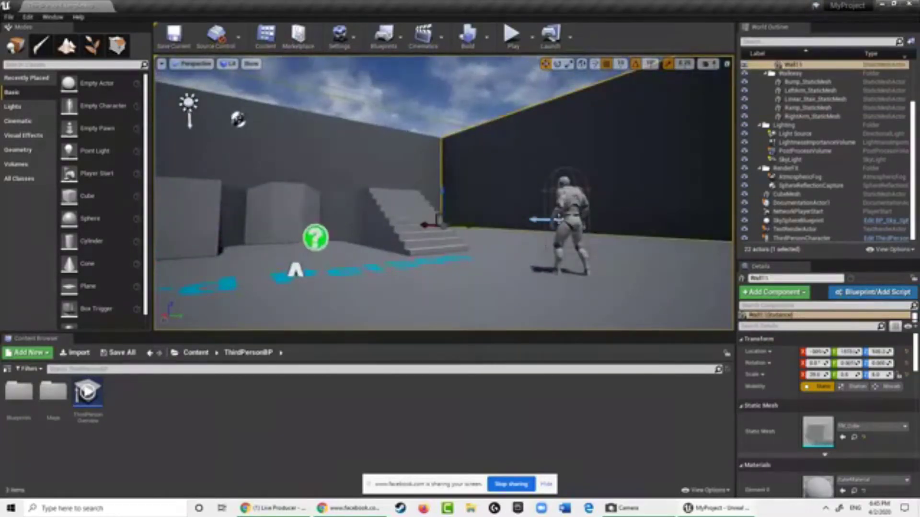
- Select ThirdPersonCharacter and view it up close from the front
{"action": "left_click", "coordinate": [566, 206]}
{"action": "key", "text": "f"}
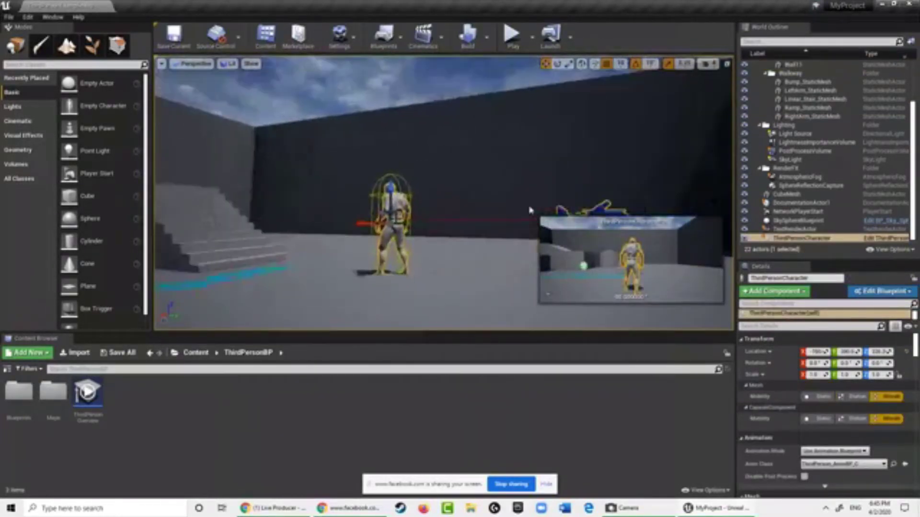
{"action": "key", "text": "w"}
{"action": "right_click_drag", "start_coordinate": [530, 210], "coordinate": [868, 224]}
{"action": "key", "text": "a"}
{"action": "key", "text": "a"}
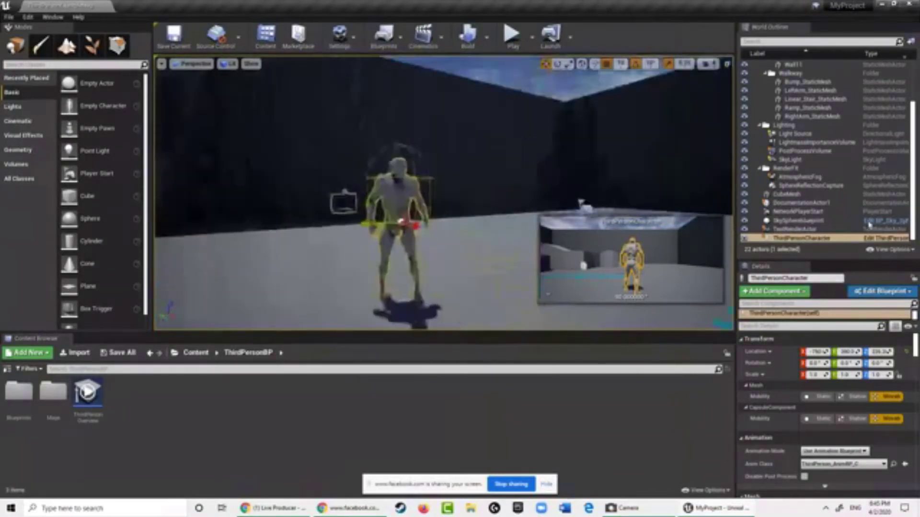
- Examine the selected character from the front and side, including its collision capsule and the attached camera behind it
{"action": "left_click_drag", "start_coordinate": [651, 246], "coordinate": [748, 246], "text": "alt"}
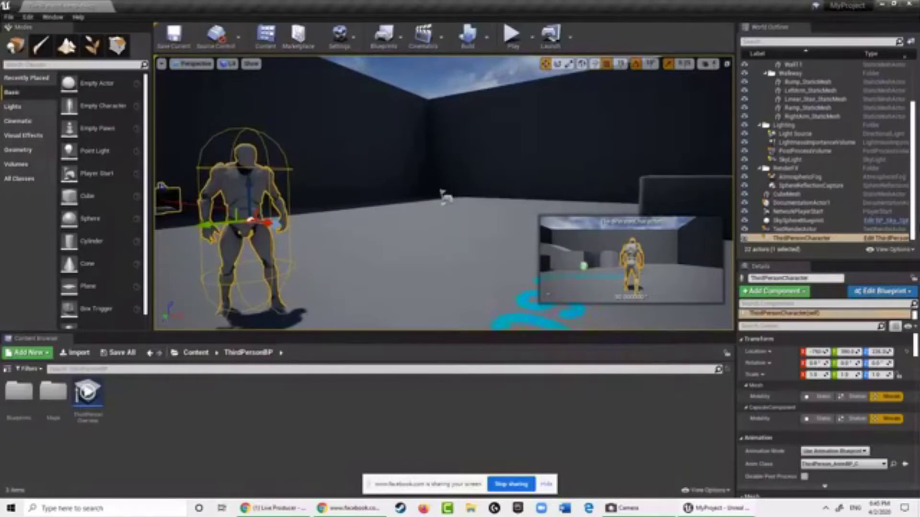
{"action": "right_click_drag", "start_coordinate": [915, 228], "coordinate": [894, 232]}
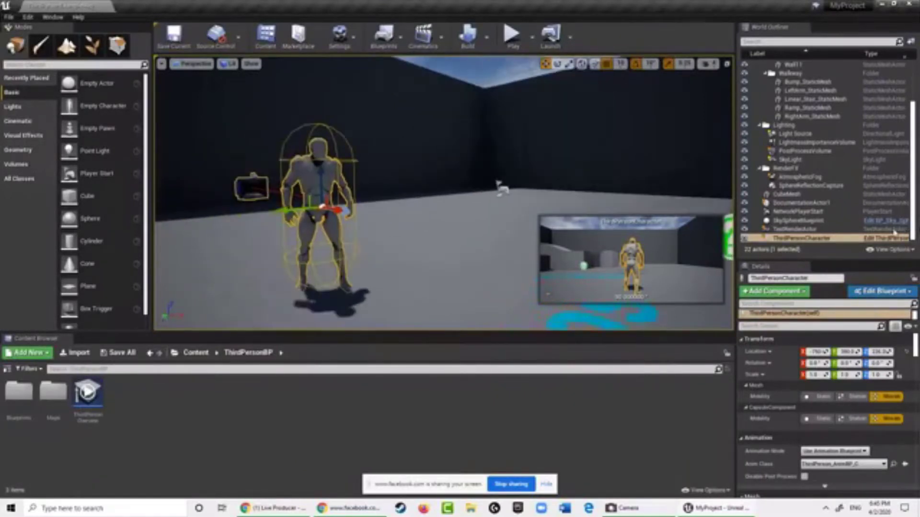
{"action": "left_click_drag", "start_coordinate": [894, 233], "coordinate": [814, 276], "text": "alt"}
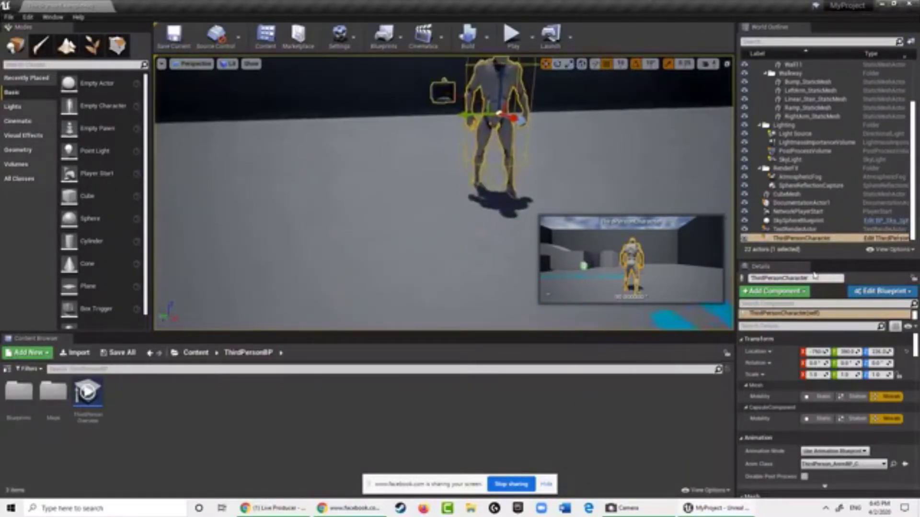
{"action": "right_click_drag", "start_coordinate": [814, 274], "coordinate": [822, 237]}
{"action": "right_click_drag", "start_coordinate": [846, 243], "coordinate": [851, 203]}
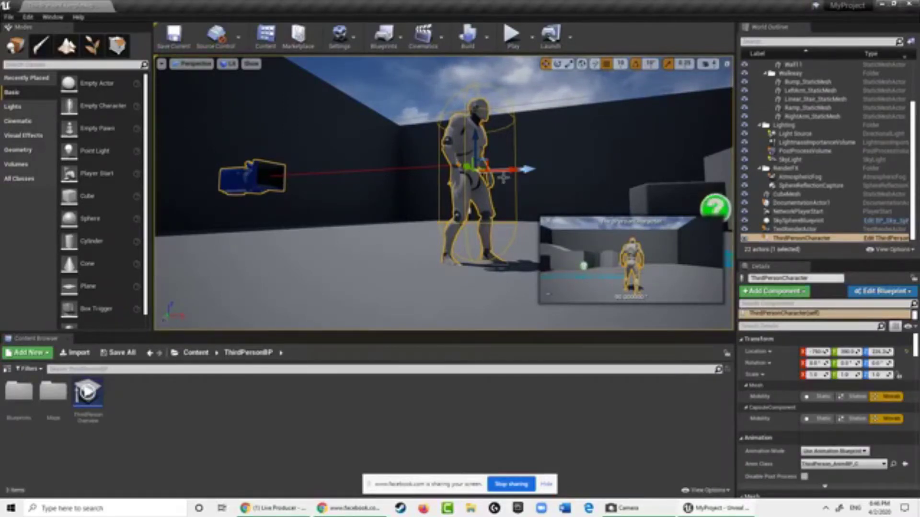
{"action": "mouse_move", "coordinate": [503, 178]}
{"action": "right_mouse_down"}
{"action": "mouse_move", "coordinate": [457, 140]}
{"action": "mouse_move", "coordinate": [496, 178]}
{"action": "right_mouse_up"}
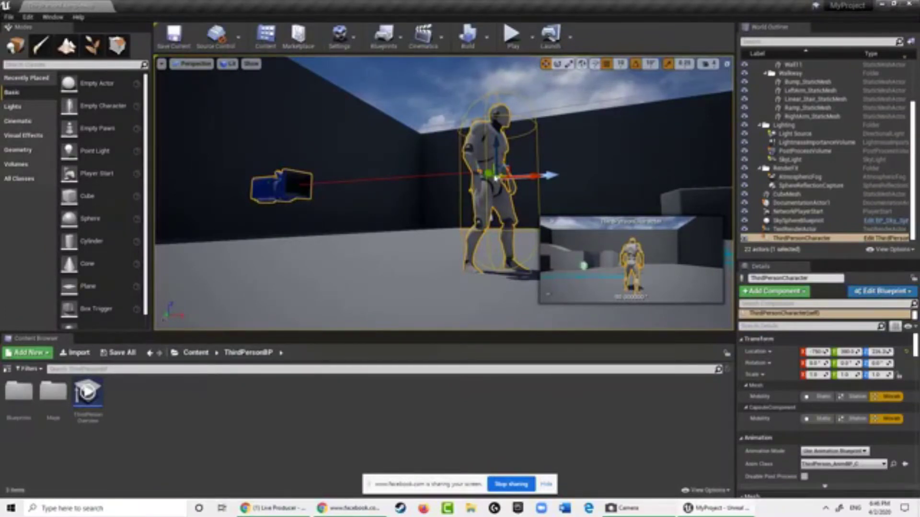
{"action": "mouse_move", "coordinate": [496, 178]}
{"action": "right_mouse_down"}
{"action": "mouse_move", "coordinate": [603, 184]}
{"action": "mouse_move", "coordinate": [494, 176]}
{"action": "mouse_move", "coordinate": [503, 176]}
{"action": "right_mouse_up"}
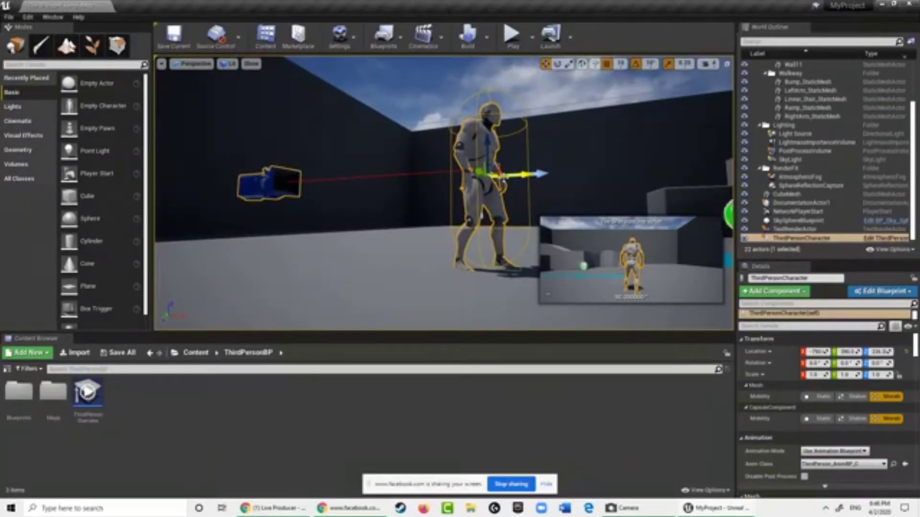
- Select the CubeMesh block, raise it off the floor along Z and slide it along Y toward the dark wall
{"action": "right_click_drag", "start_coordinate": [455, 130], "coordinate": [667, 155]}
{"action": "scroll", "coordinate": [528, 147], "scroll_direction": "up", "scroll_amount": 3}
{"action": "scroll", "coordinate": [668, 154], "scroll_direction": "down", "scroll_amount": 4}
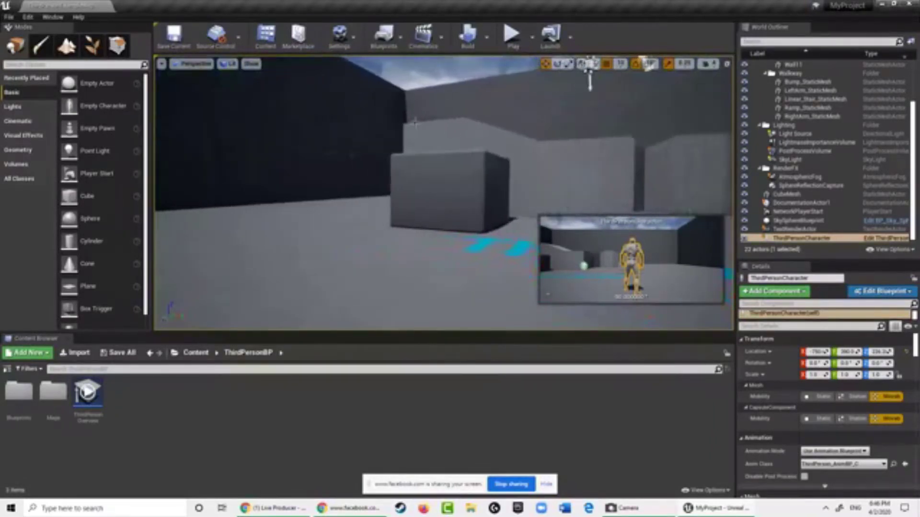
{"action": "left_click", "coordinate": [424, 161]}
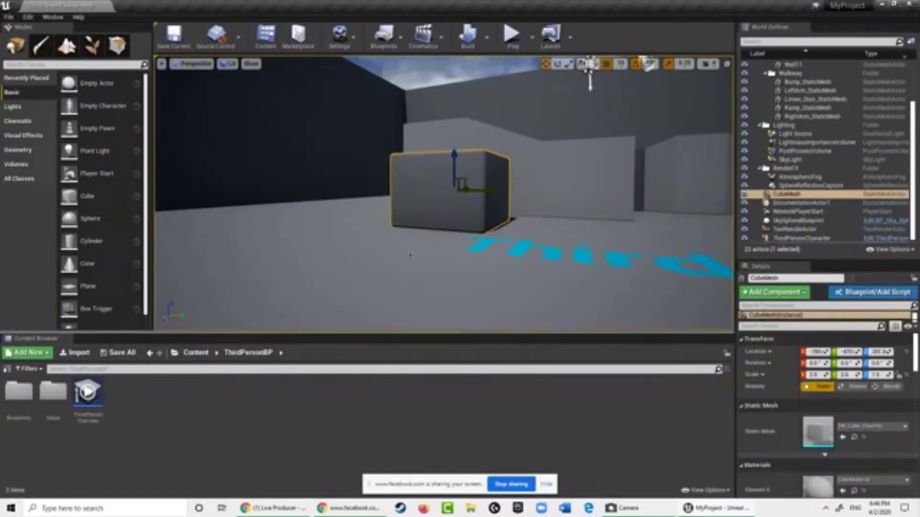
{"action": "mouse_move", "coordinate": [433, 218]}
{"action": "right_mouse_down"}
{"action": "mouse_move", "coordinate": [499, 216]}
{"action": "mouse_move", "coordinate": [424, 223]}
{"action": "right_mouse_up"}
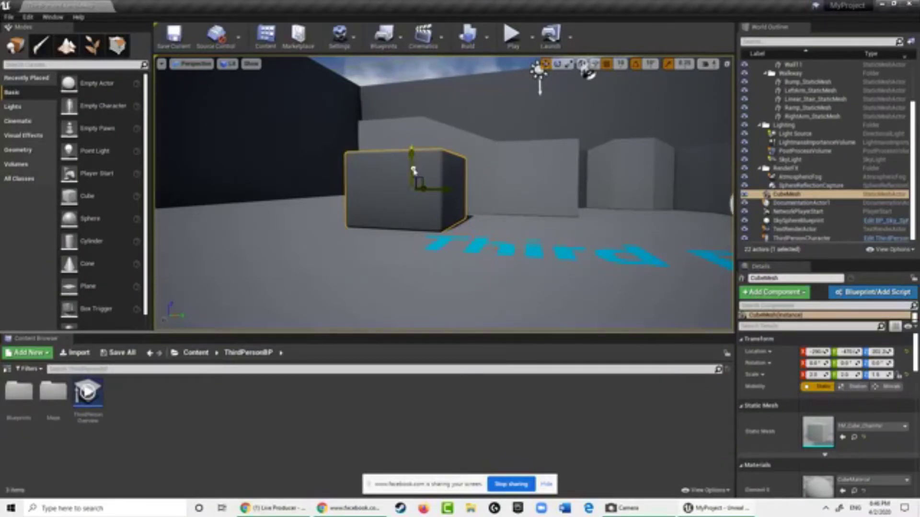
{"action": "left_click_drag", "start_coordinate": [414, 171], "coordinate": [432, 83]}
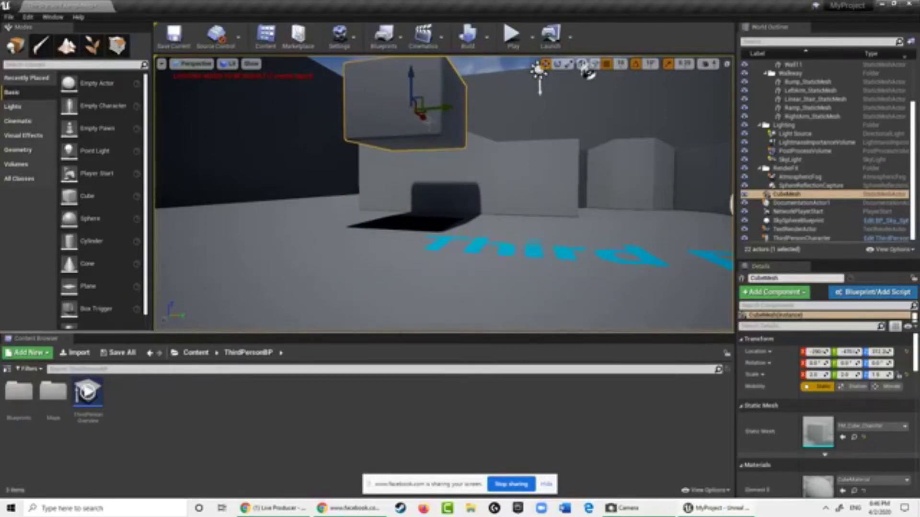
{"action": "left_click_drag", "start_coordinate": [452, 108], "coordinate": [369, 114]}
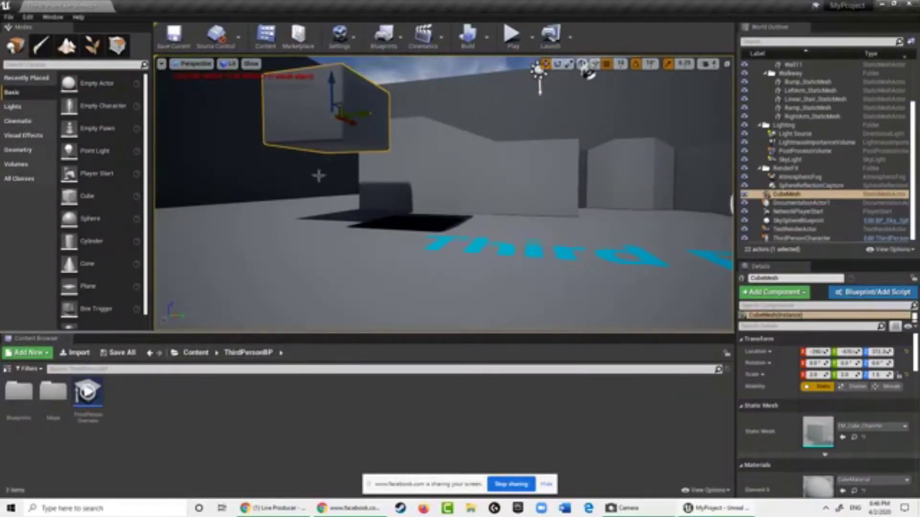
- Slide the floating cube along the X axis and check its position above its shadow from several angles
{"action": "right_click_drag", "start_coordinate": [318, 177], "coordinate": [309, 221]}
{"action": "scroll", "coordinate": [309, 239], "scroll_direction": "down", "scroll_amount": 4}
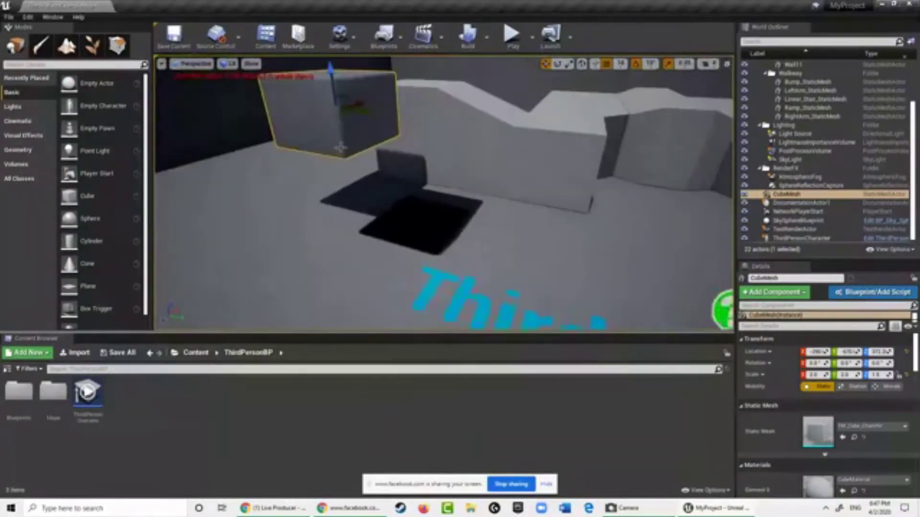
{"action": "left_click_drag", "start_coordinate": [364, 102], "coordinate": [310, 137]}
{"action": "right_click_drag", "start_coordinate": [308, 247], "coordinate": [268, 258]}
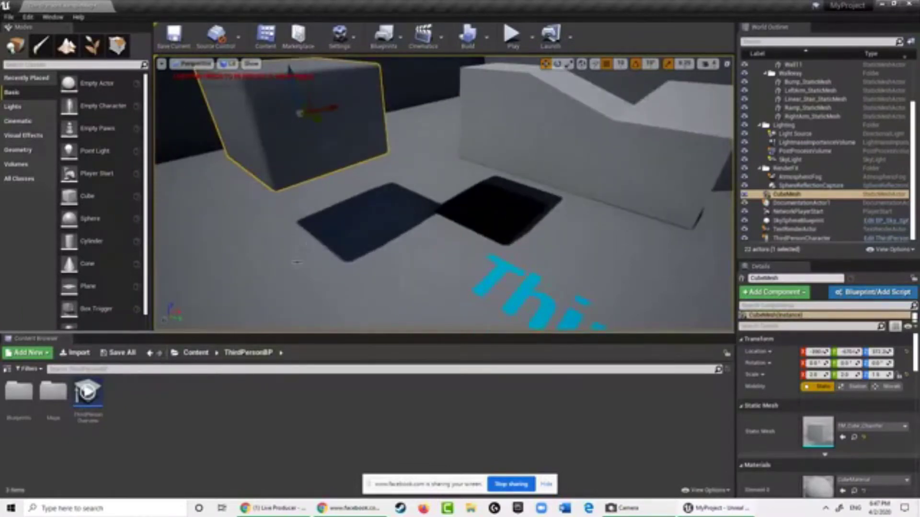
{"action": "right_click_drag", "start_coordinate": [298, 267], "coordinate": [254, 219]}
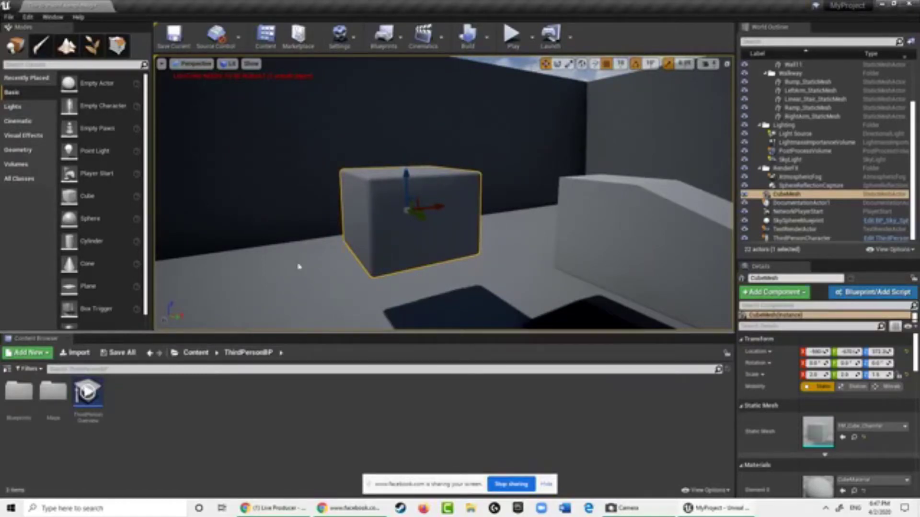
{"action": "right_click_drag", "start_coordinate": [299, 266], "coordinate": [307, 301]}
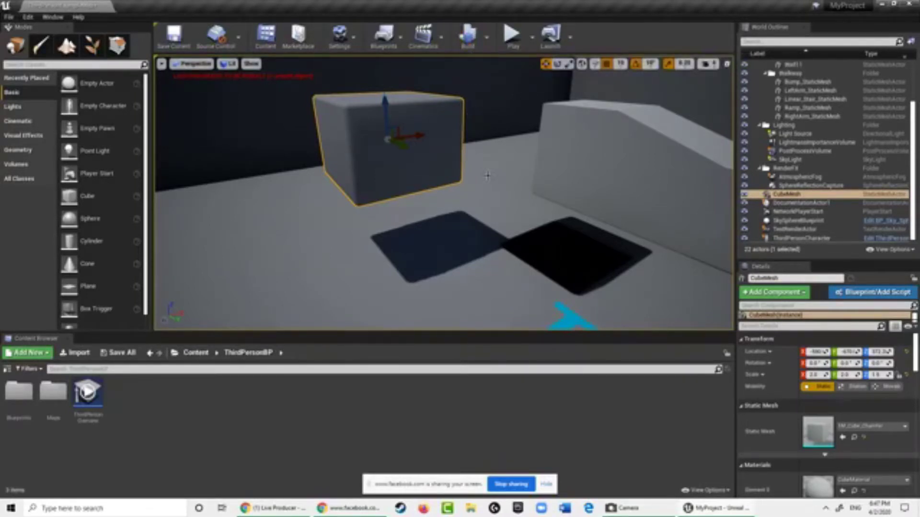
{"action": "right_click_drag", "start_coordinate": [556, 235], "coordinate": [524, 231]}
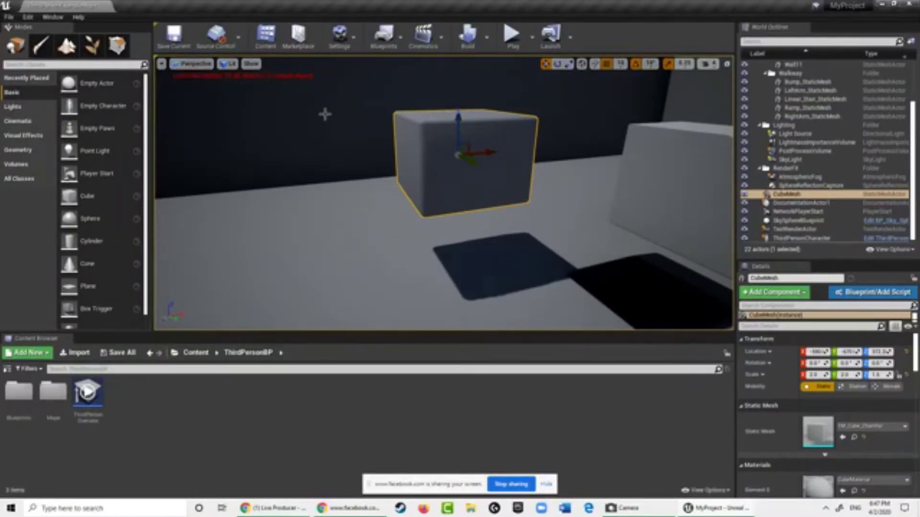
{"action": "right_click_drag", "start_coordinate": [415, 105], "coordinate": [502, 102]}
{"action": "key", "text": "f"}
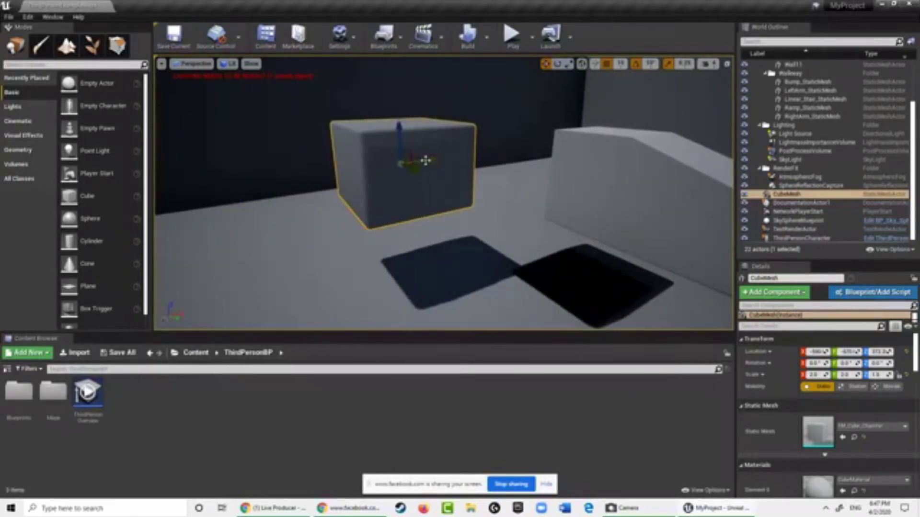
- Reposition the floating cube near the dark wall, moving it on two axes at once, freely from its centre and along X
{"action": "left_click_drag", "start_coordinate": [425, 158], "coordinate": [386, 131]}
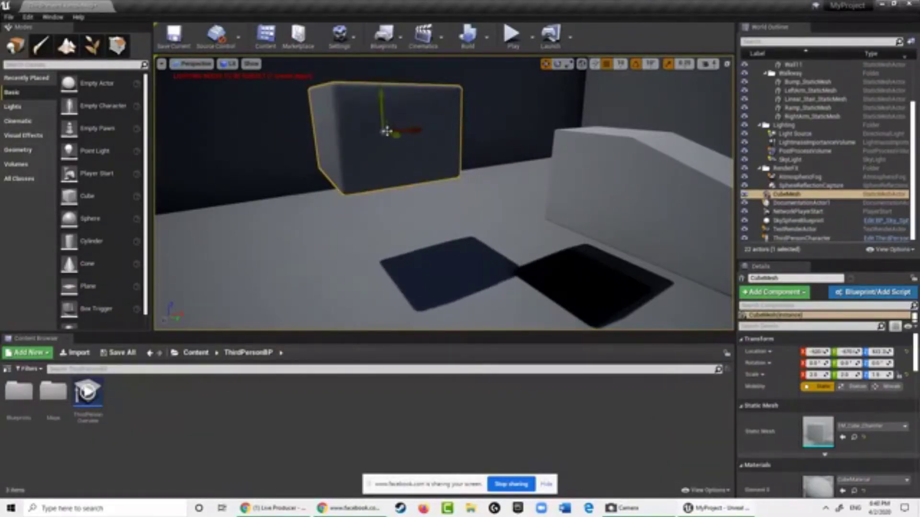
{"action": "left_click_drag", "start_coordinate": [384, 133], "coordinate": [421, 115]}
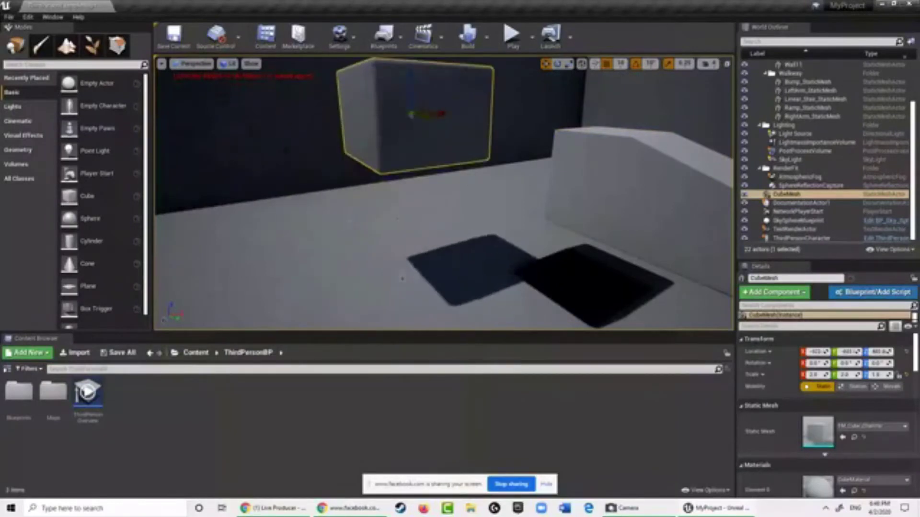
{"action": "right_click_drag", "start_coordinate": [451, 233], "coordinate": [238, 218]}
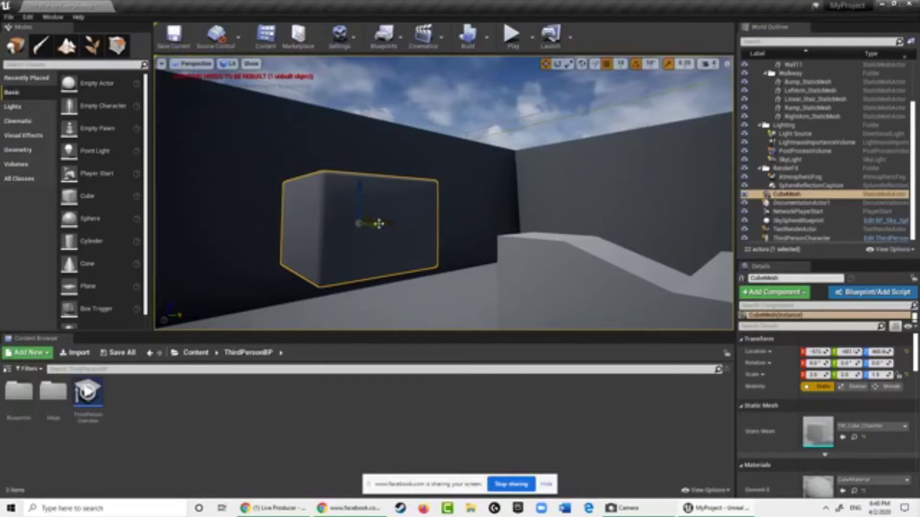
{"action": "left_click_drag", "start_coordinate": [387, 223], "coordinate": [353, 197]}
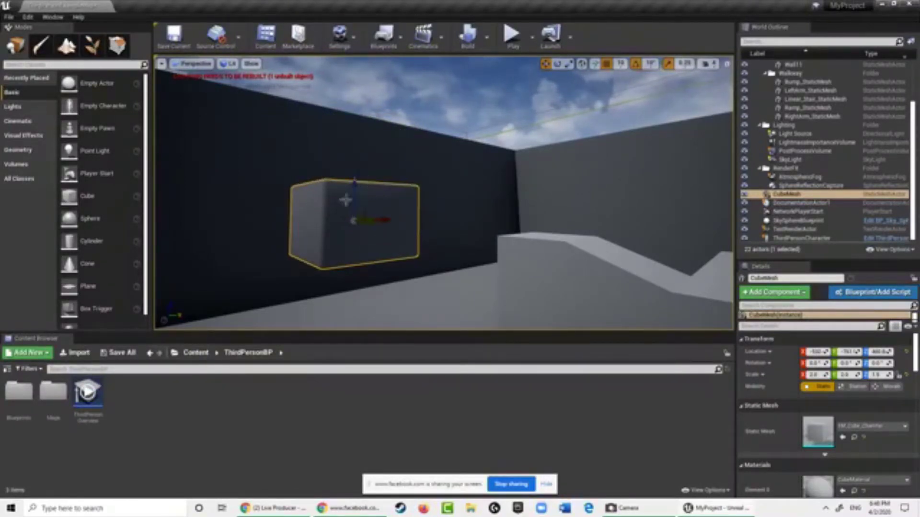
{"action": "left_click_drag", "start_coordinate": [372, 218], "coordinate": [411, 221]}
- Select the dark wall Wall10 behind the cube, raise it high above the floor, and undo that move
{"action": "left_click", "coordinate": [242, 199]}
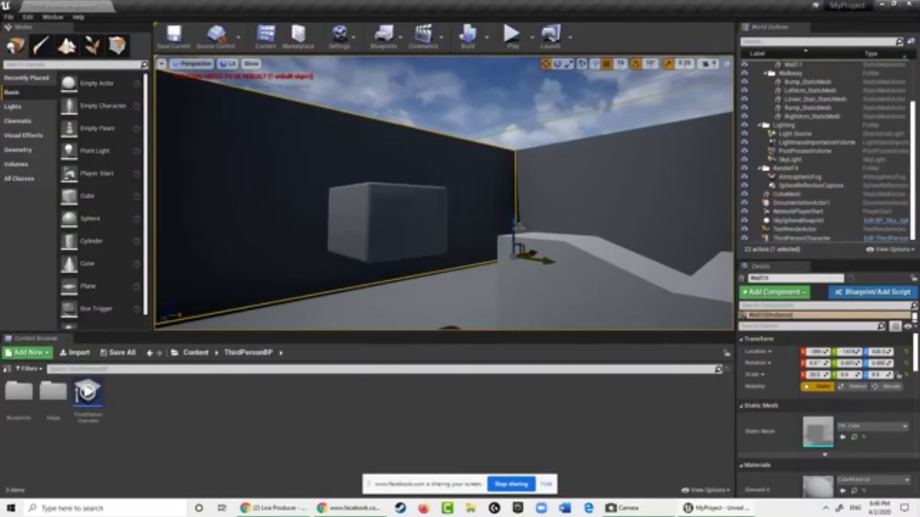
{"action": "right_click_drag", "start_coordinate": [519, 226], "coordinate": [472, 242]}
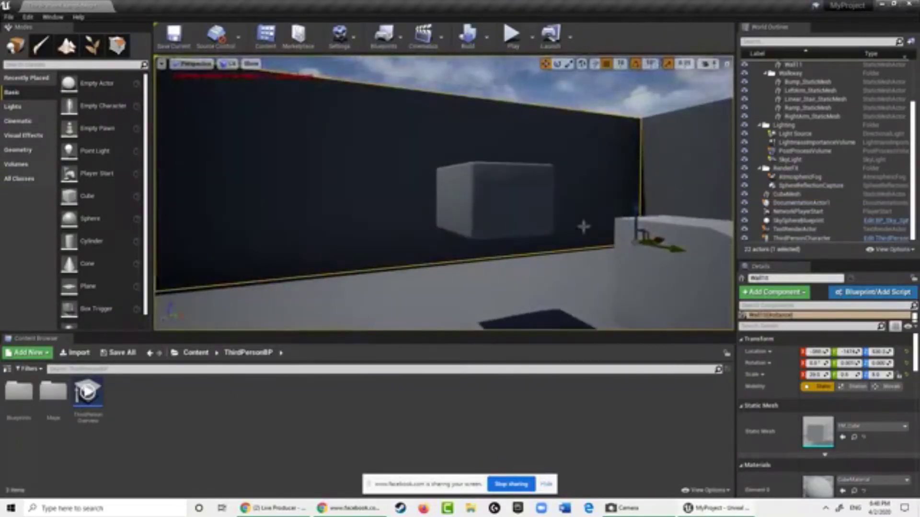
{"action": "left_click_drag", "start_coordinate": [637, 211], "coordinate": [633, 96]}
{"action": "right_click_drag", "start_coordinate": [571, 217], "coordinate": [608, 208]}
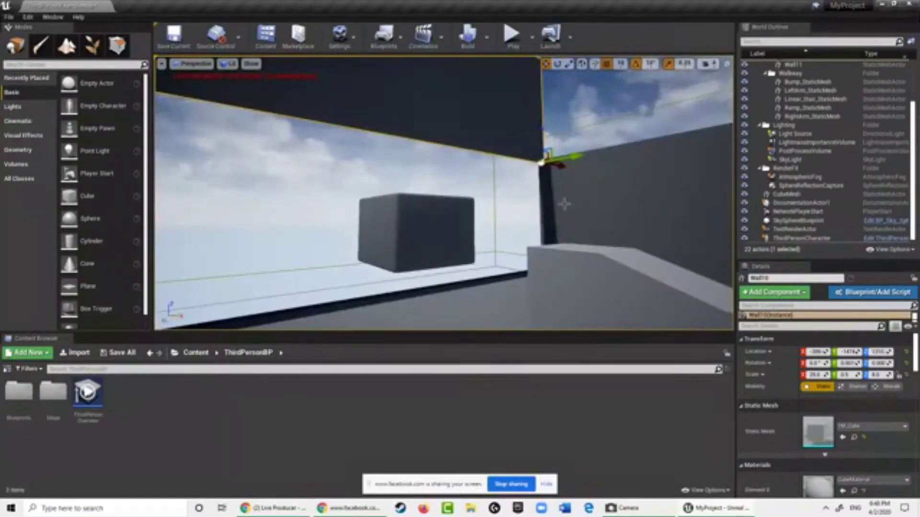
{"action": "key", "text": "ctrl+z"}
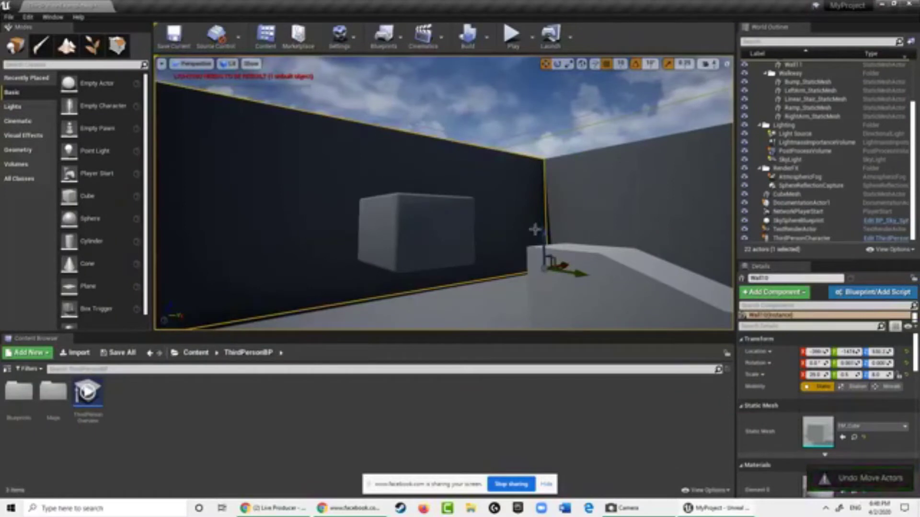
- Select CubeMesh again and undo all of its moves to put it back on the floor at its original spot
{"action": "left_click", "coordinate": [375, 230]}
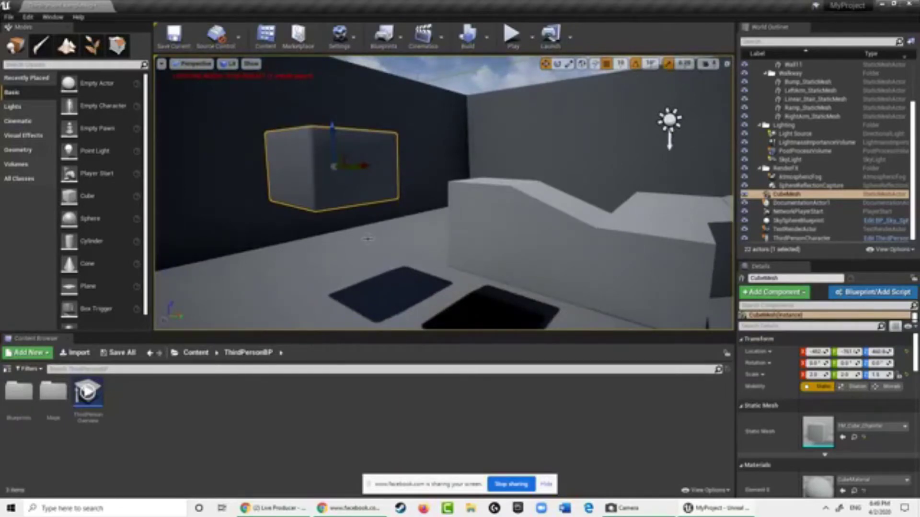
{"action": "key", "text": "ctrl+z"}
{"action": "key", "text": "ctrl+z"}
{"action": "key", "text": "ctrl+z"}
{"action": "key", "text": "ctrl+z"}
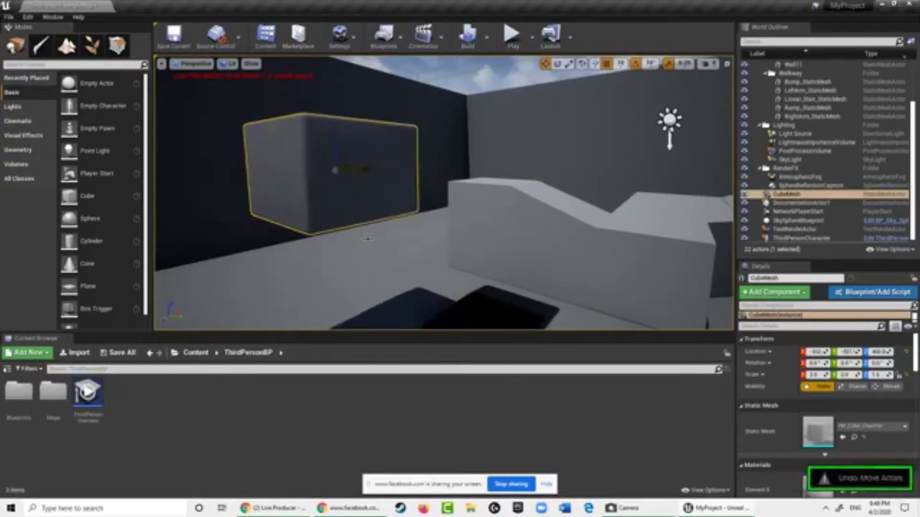
{"action": "key", "text": "ctrl+z"}
{"action": "key", "text": "ctrl+z"}
{"action": "key", "text": "ctrl+z"}
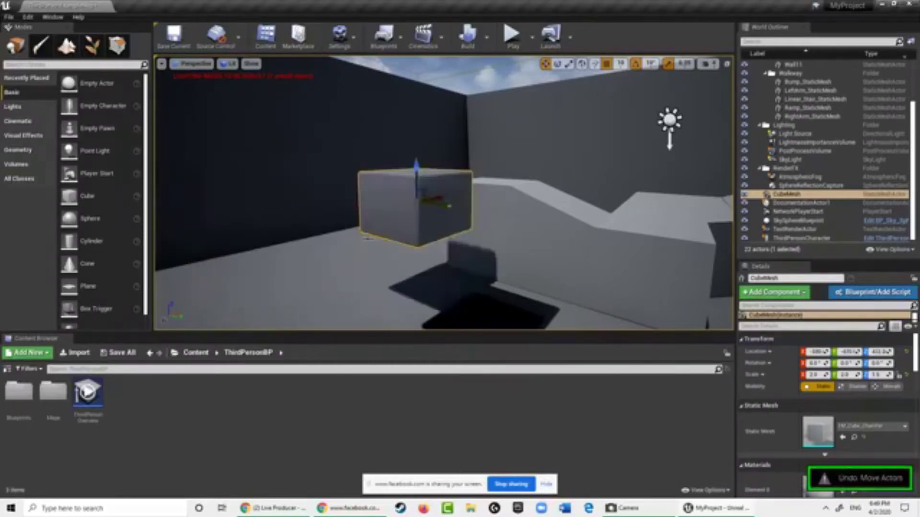
{"action": "right_click_drag", "start_coordinate": [367, 239], "coordinate": [377, 302]}
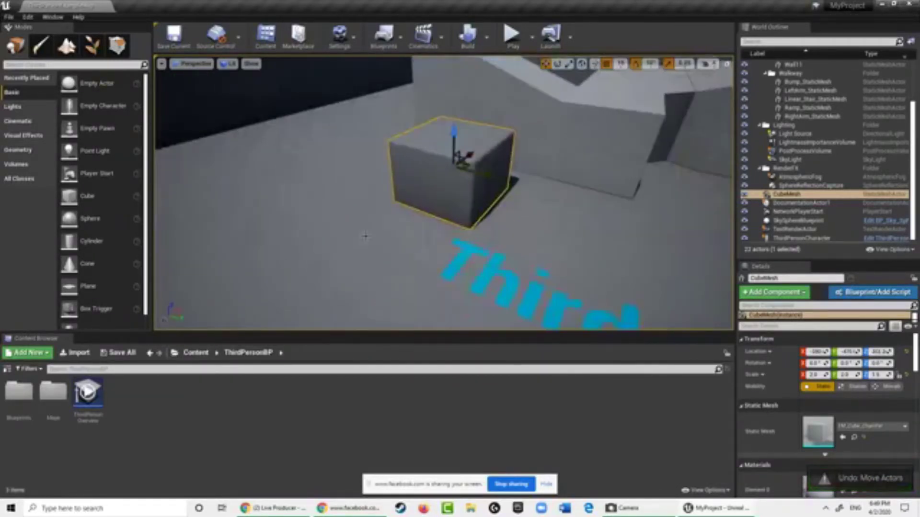
{"action": "right_click_drag", "start_coordinate": [417, 168], "coordinate": [350, 116]}
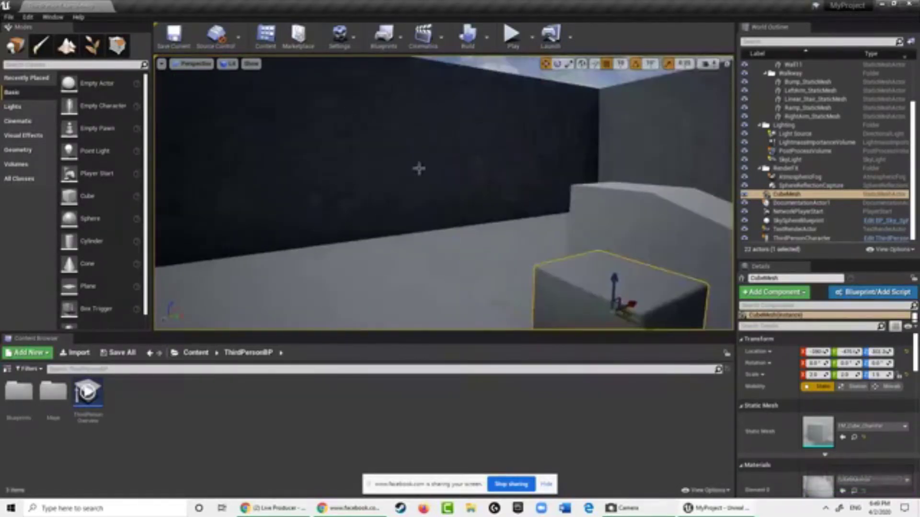
{"action": "right_click_drag", "start_coordinate": [417, 169], "coordinate": [458, 191]}
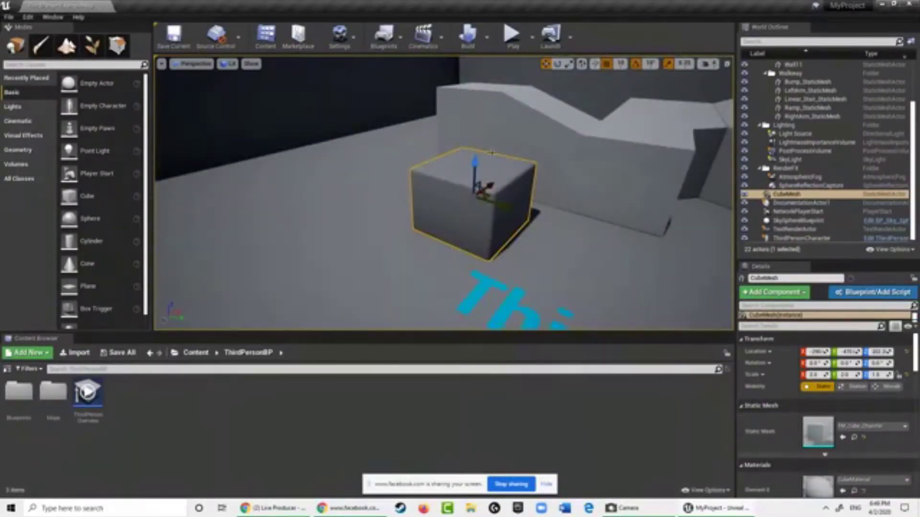
- Raise the cube slightly off the floor, and undo and redo the move several times, ending with the cube raised
{"action": "left_click_drag", "start_coordinate": [474, 163], "coordinate": [476, 140]}
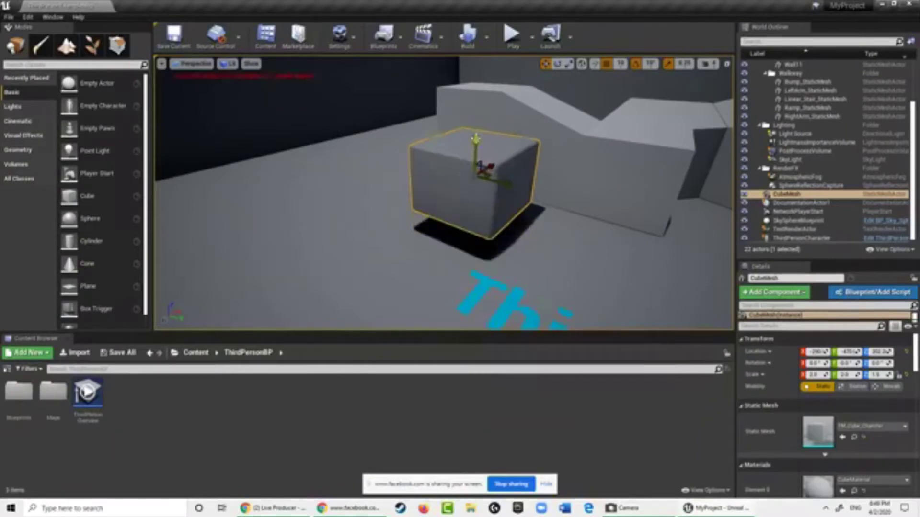
{"action": "key", "text": "ctrl+z"}
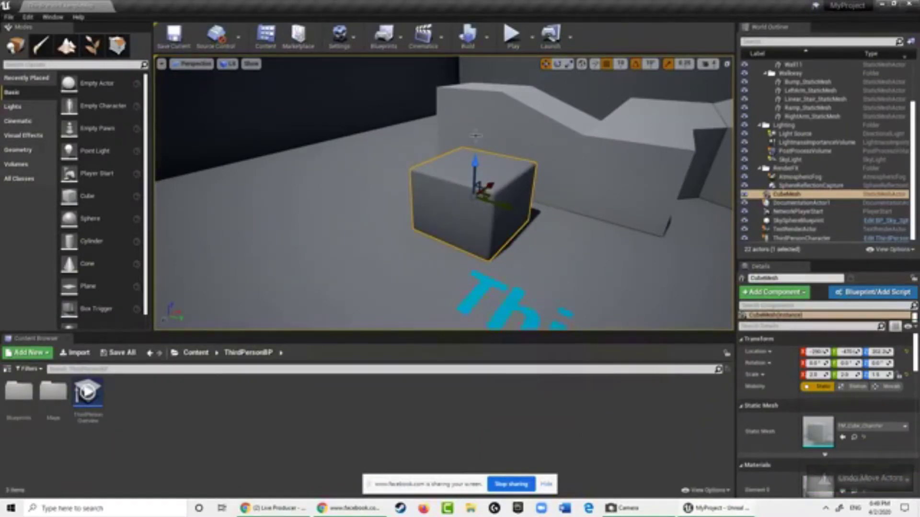
{"action": "key", "text": "ctrl+y"}
{"action": "key", "text": "ctrl+z"}
{"action": "key", "text": "ctrl+y"}
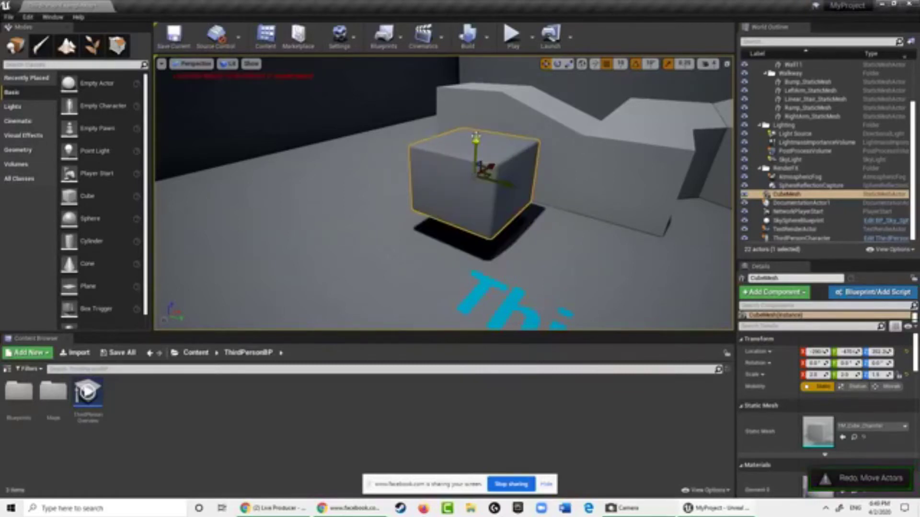
{"action": "key", "text": "ctrl+z"}
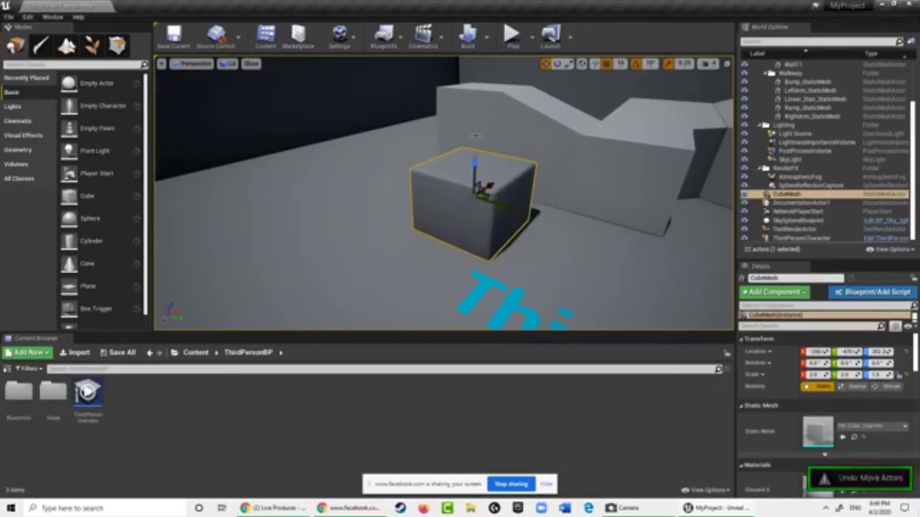
{"action": "key", "text": "ctrl+y"}
{"action": "key", "text": "ctrl+z"}
{"action": "key", "text": "ctrl+y"}
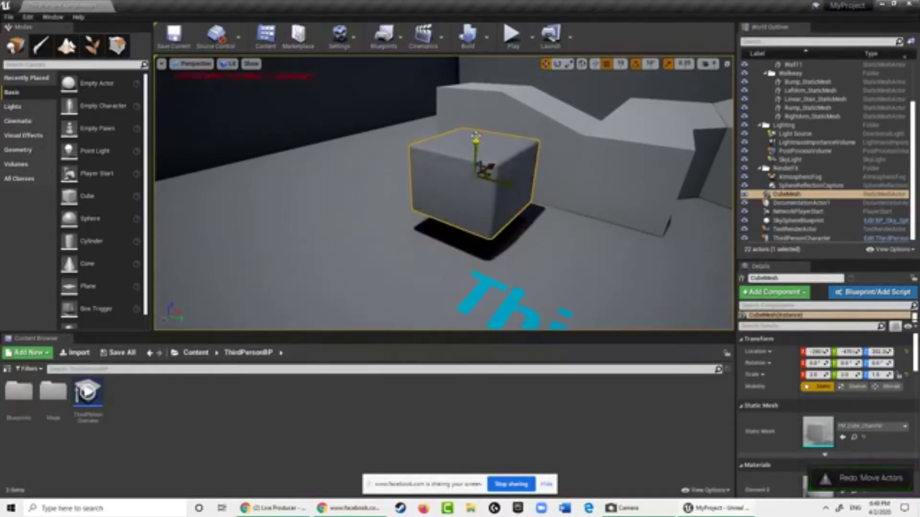
{"action": "key", "text": "ctrl+z"}
{"action": "key", "text": "ctrl+y"}
- Raise the cube further along Z and slide it along the Y axis toward the dark wall
{"action": "left_click_drag", "start_coordinate": [477, 137], "coordinate": [478, 86]}
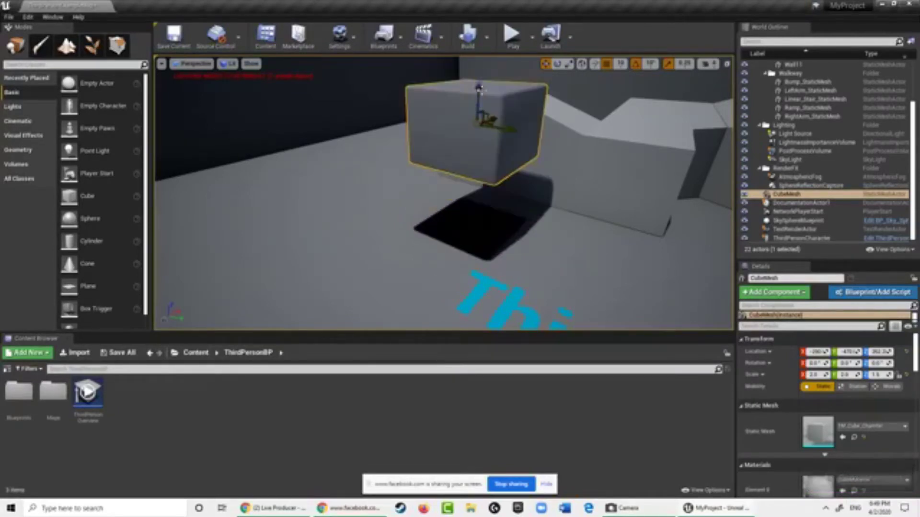
{"action": "left_click_drag", "start_coordinate": [502, 132], "coordinate": [434, 132]}
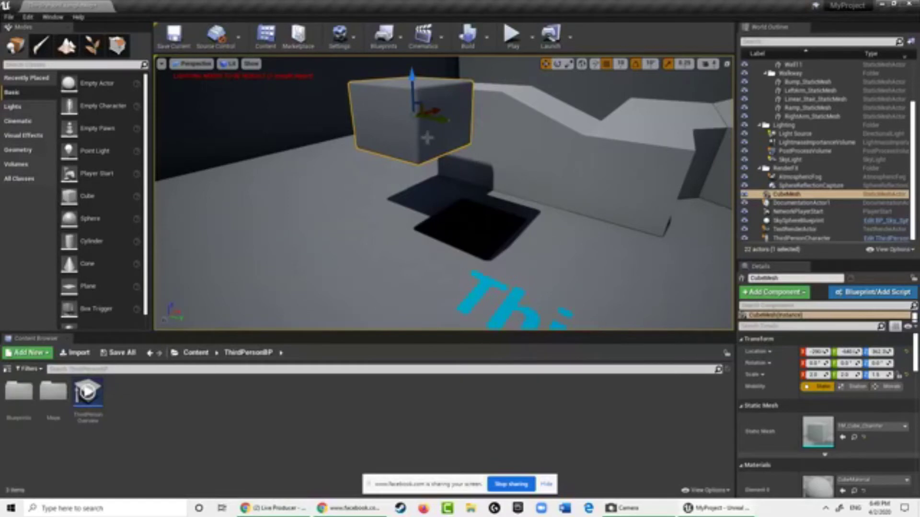
{"action": "right_click_drag", "start_coordinate": [428, 138], "coordinate": [428, 115]}
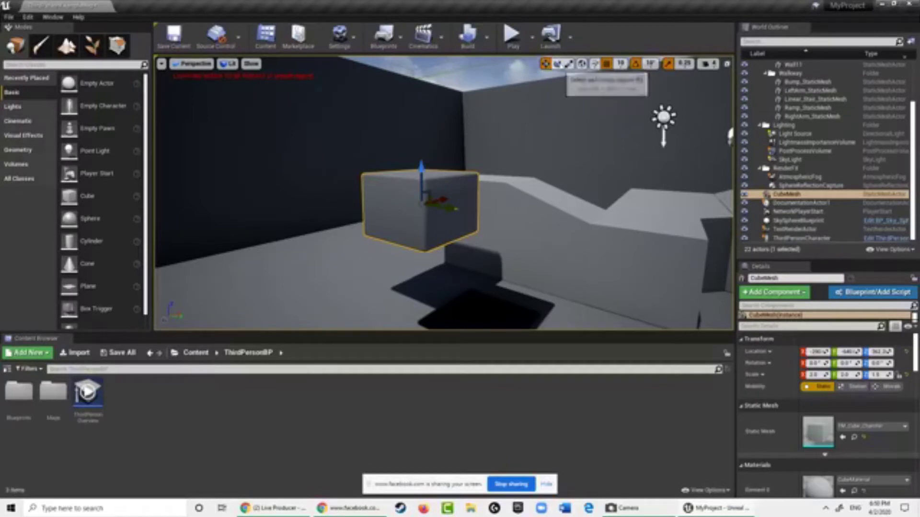
- Switch to the Rotate tool and turn the floating cube about its vertical Z axis
{"action": "left_click", "coordinate": [557, 64]}
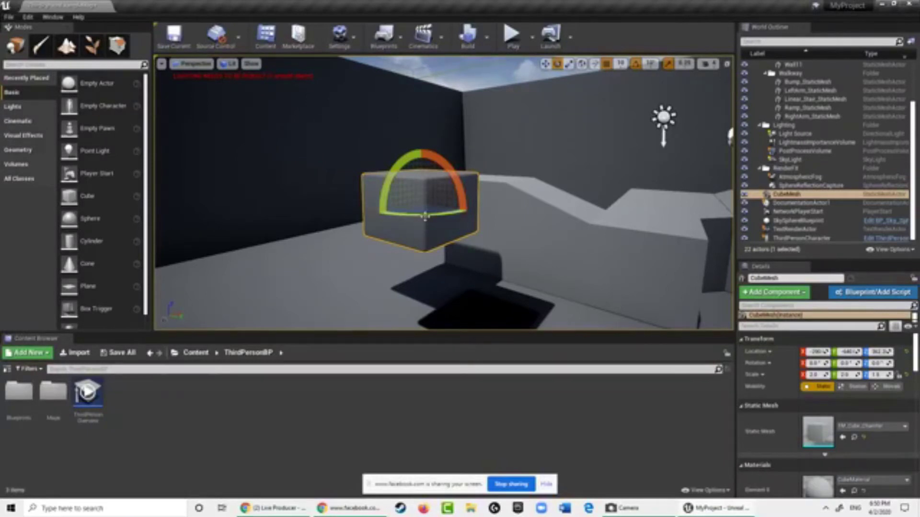
{"action": "left_click_drag", "start_coordinate": [425, 216], "coordinate": [256, 323]}
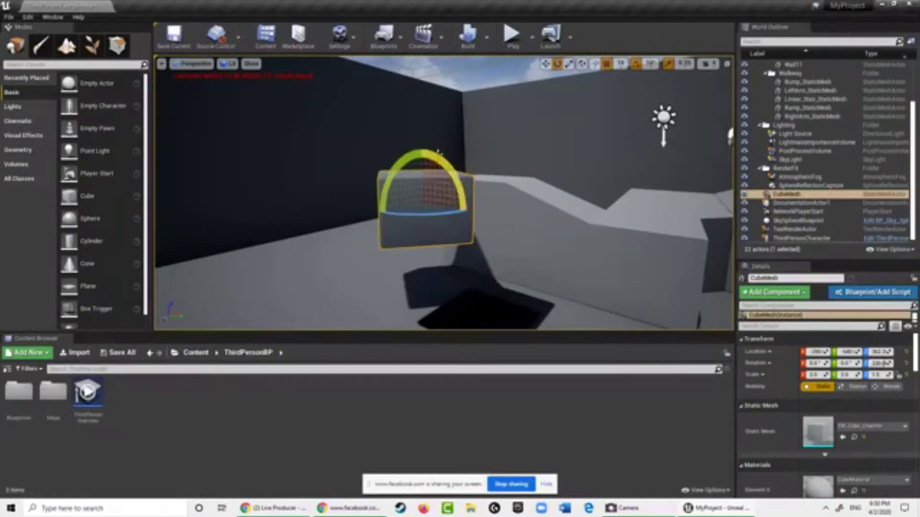
- Rotate the floating cube freely about its Y and X axes until it hangs tilted in the air
{"action": "left_click_drag", "start_coordinate": [433, 167], "coordinate": [473, 224]}
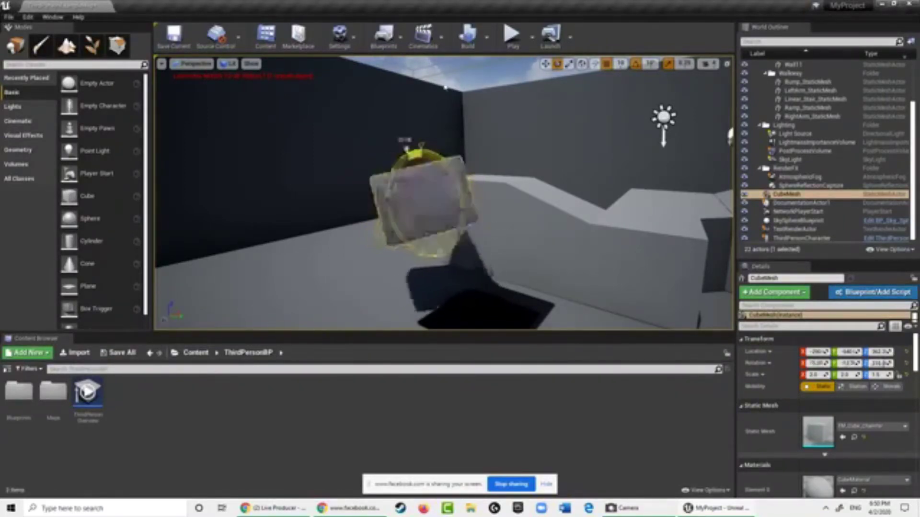
{"action": "left_click_drag", "start_coordinate": [445, 87], "coordinate": [441, 158]}
{"action": "right_click_drag", "start_coordinate": [442, 158], "coordinate": [457, 166]}
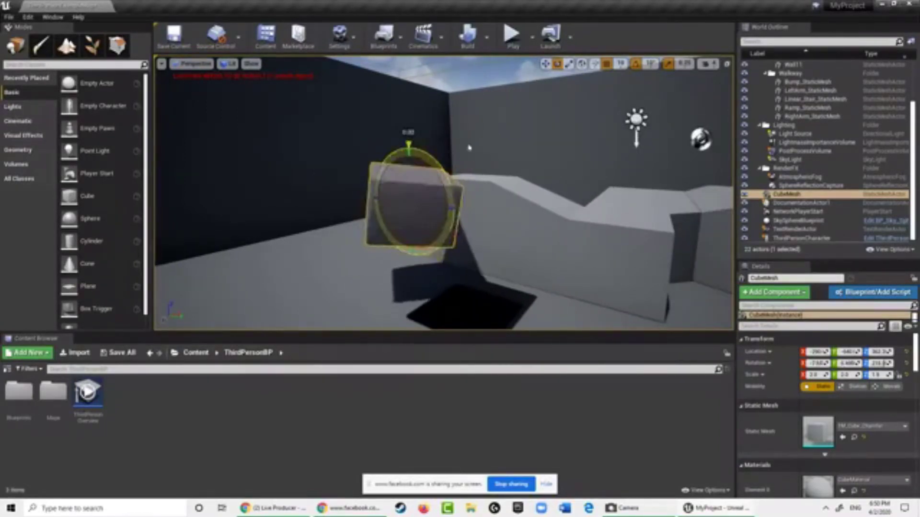
{"action": "left_click_drag", "start_coordinate": [498, 238], "coordinate": [362, 70]}
{"action": "left_click_drag", "start_coordinate": [404, 101], "coordinate": [476, 192]}
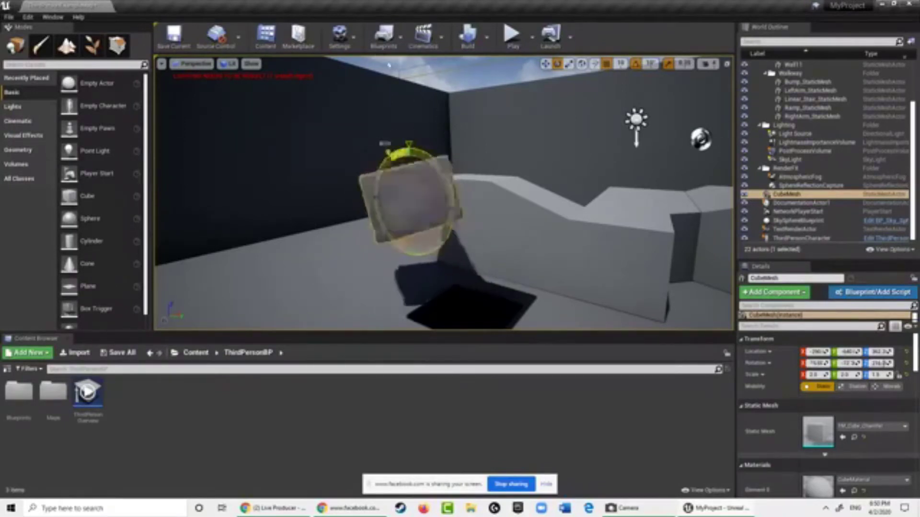
{"action": "left_click_drag", "start_coordinate": [389, 65], "coordinate": [453, 163]}
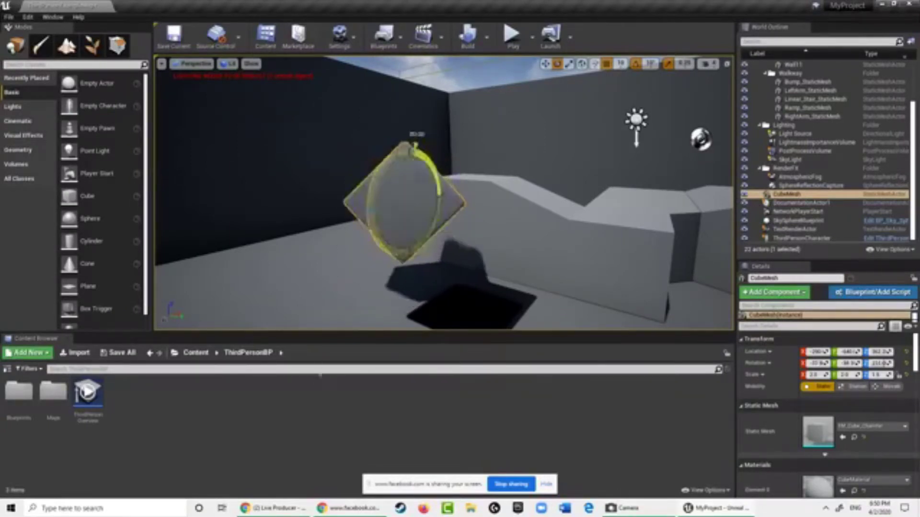
{"action": "left_click_drag", "start_coordinate": [532, 462], "coordinate": [791, 101]}
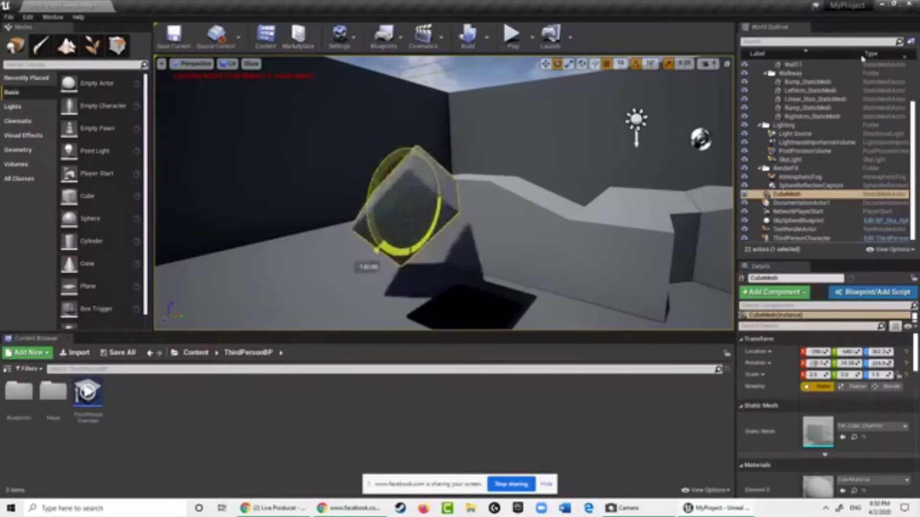
{"action": "left_click_drag", "start_coordinate": [393, 278], "coordinate": [76, 283]}
{"action": "left_click_drag", "start_coordinate": [369, 178], "coordinate": [578, 4]}
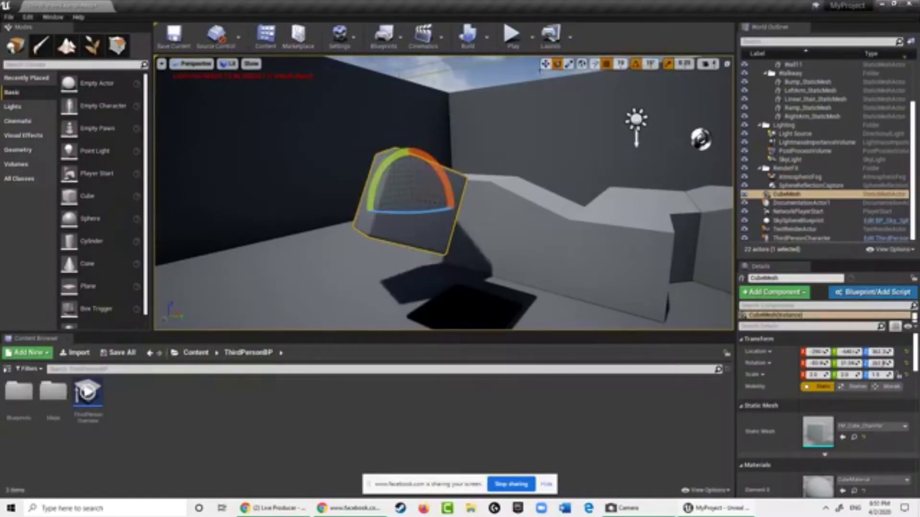
- Switch to the Scale tool and stretch the tilted cube along its Z axis, also resizing it overall and thinning it along X
{"action": "left_click", "coordinate": [568, 64]}
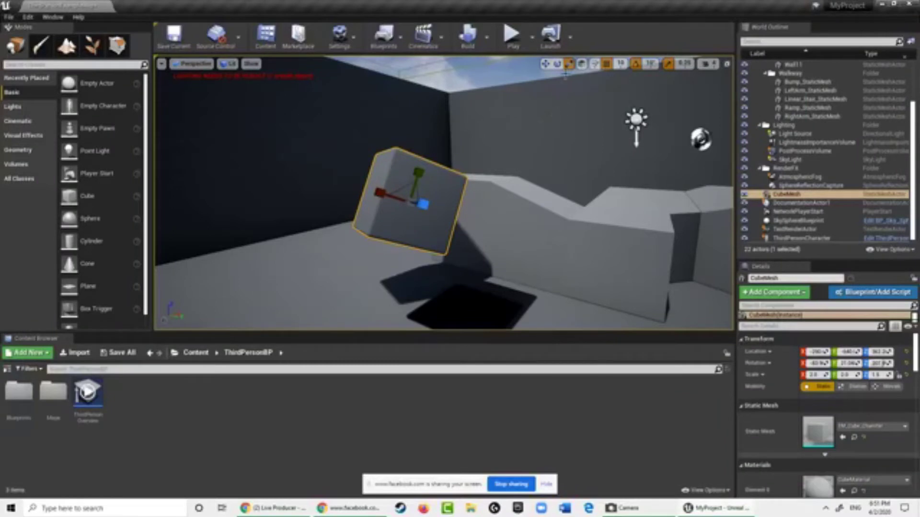
{"action": "right_click_drag", "start_coordinate": [392, 267], "coordinate": [456, 261]}
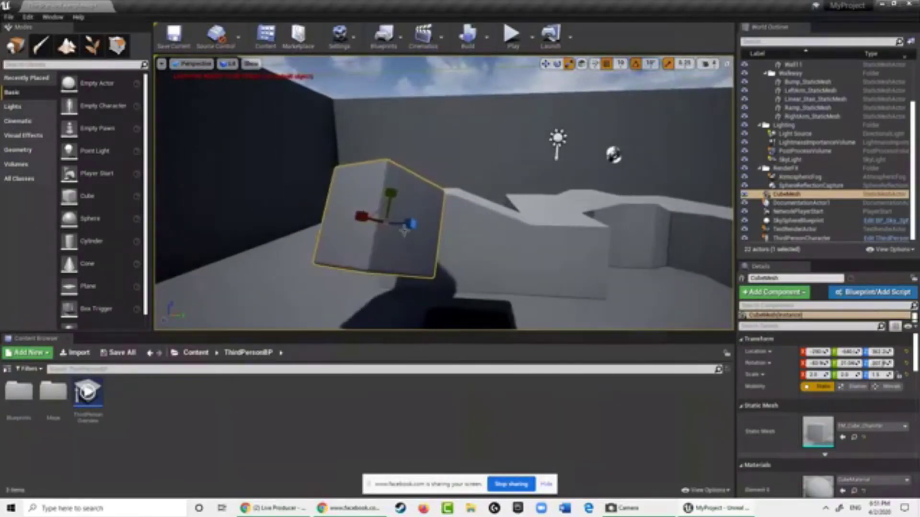
{"action": "left_click_drag", "start_coordinate": [413, 223], "coordinate": [669, 247]}
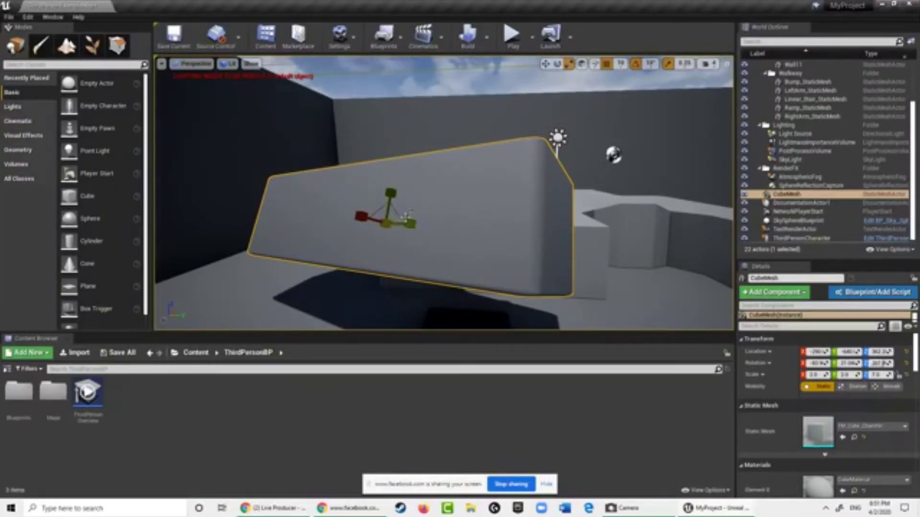
{"action": "left_click_drag", "start_coordinate": [405, 224], "coordinate": [489, 224]}
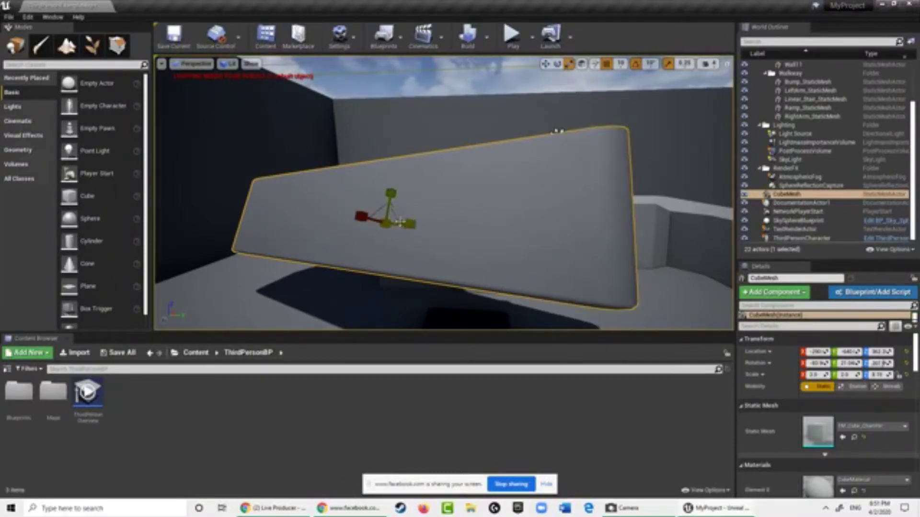
{"action": "left_click_drag", "start_coordinate": [417, 222], "coordinate": [493, 234]}
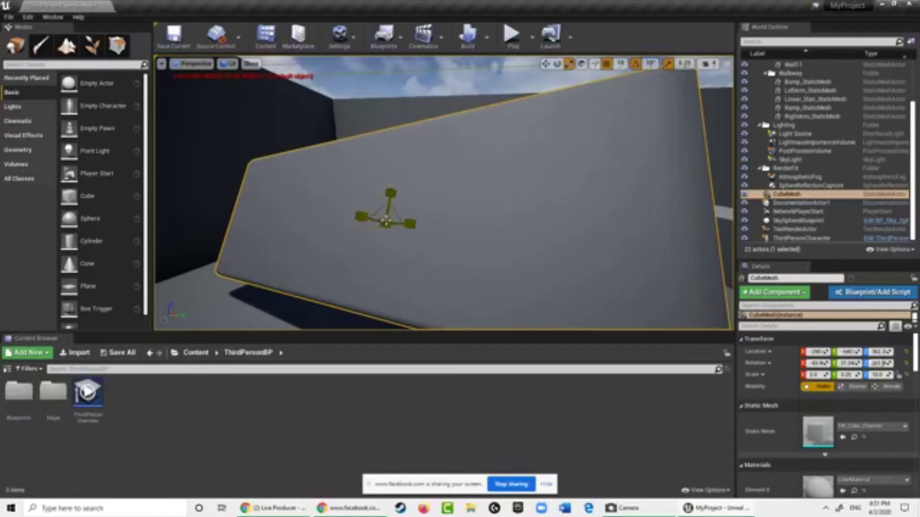
{"action": "left_click_drag", "start_coordinate": [399, 222], "coordinate": [296, 267]}
{"action": "right_click_drag", "start_coordinate": [296, 267], "coordinate": [445, 194]}
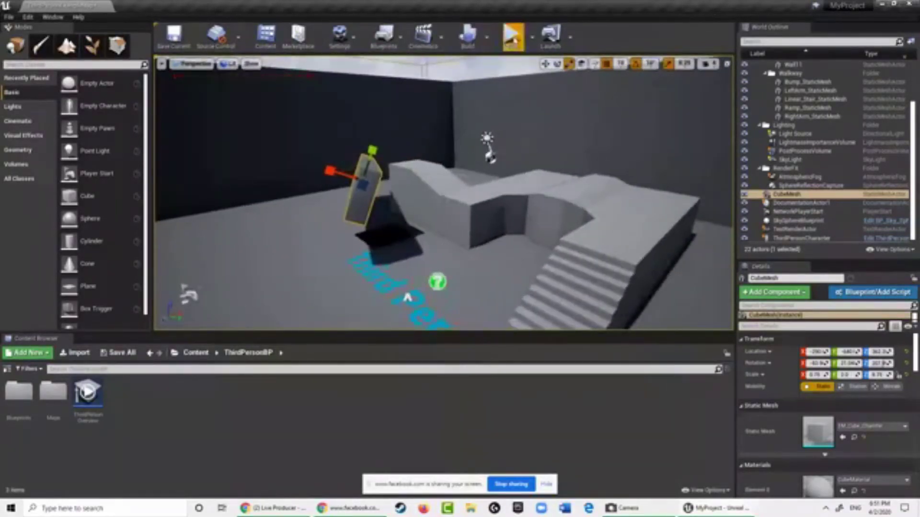
- Play-test the level by running the character around the stretched block, and stop the session
{"action": "left_click", "coordinate": [511, 34]}
{"action": "key", "text": "w"}
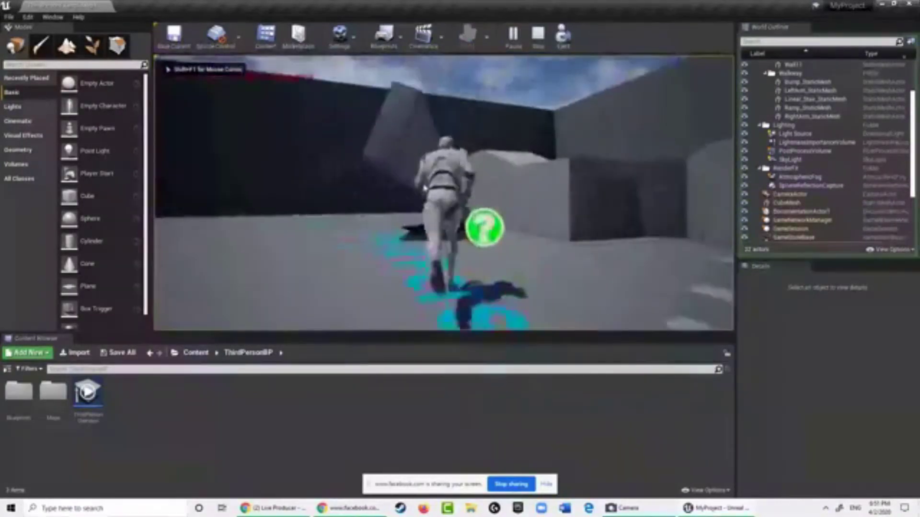
{"action": "key", "text": "w"}
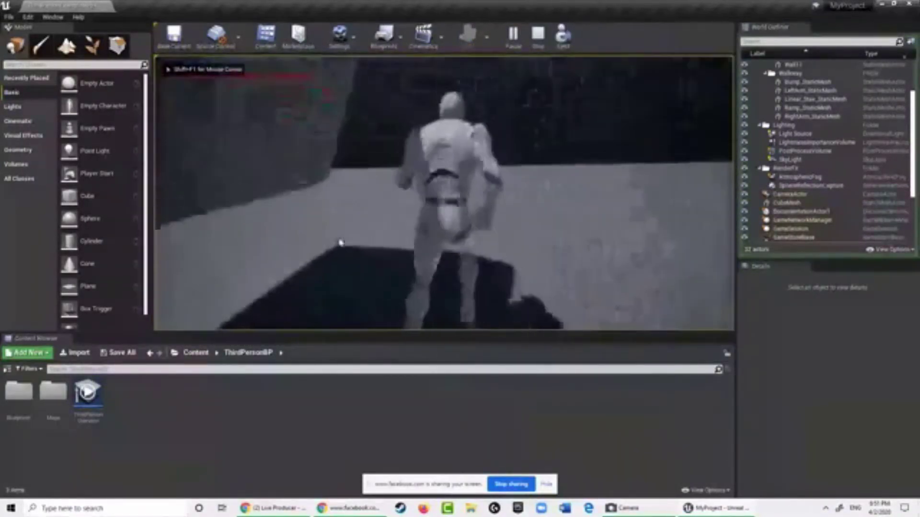
{"action": "key", "text": "w"}
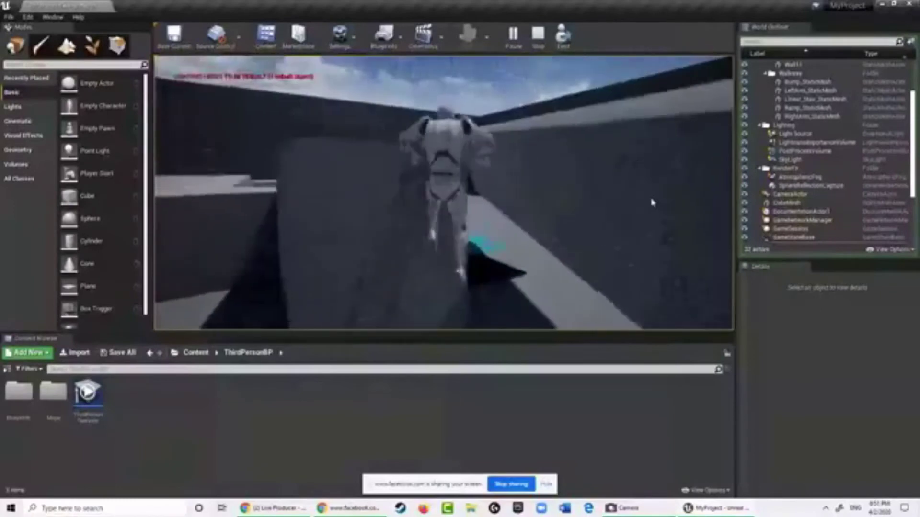
{"action": "key", "text": "w"}
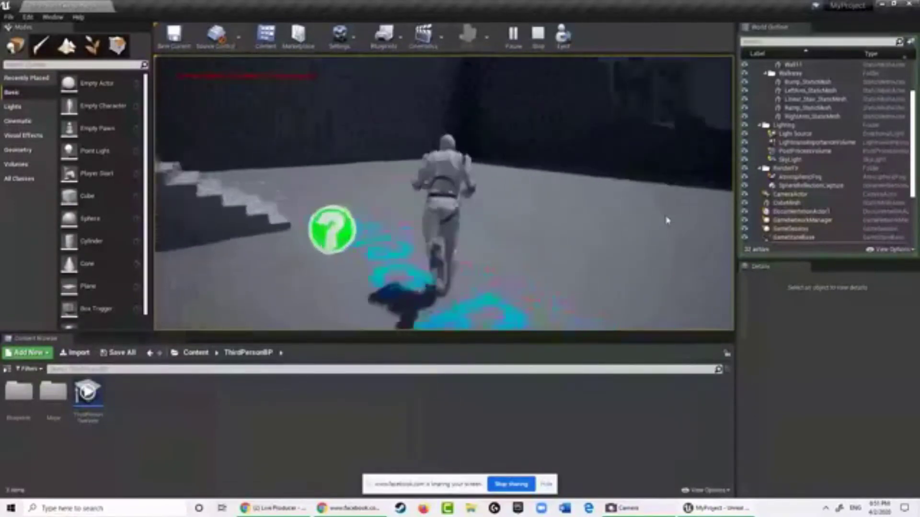
{"action": "key", "text": "Escape"}
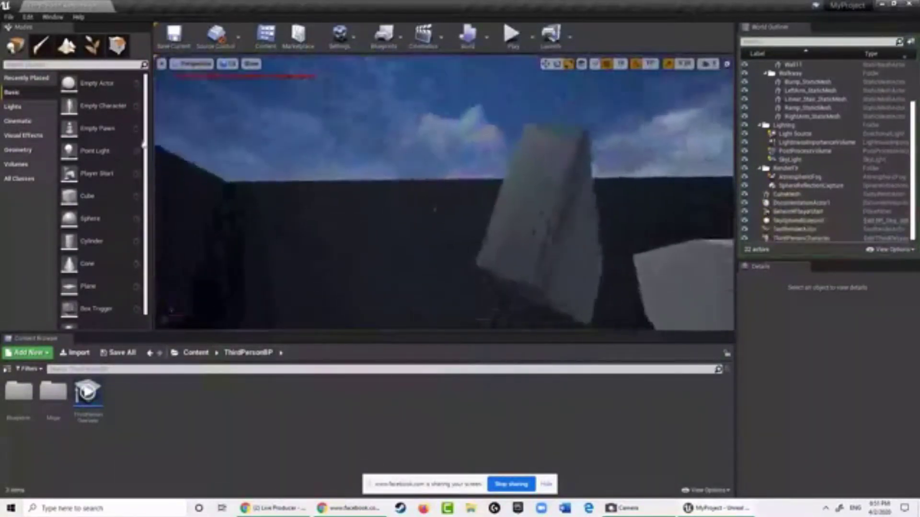
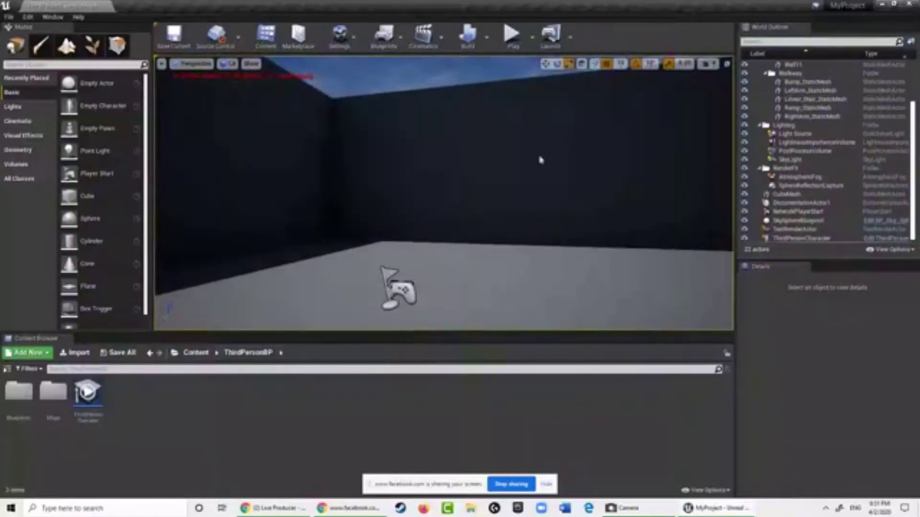
- Select the arena floor and slide it along the Y axis out from under the level
{"action": "right_click_drag", "start_coordinate": [533, 162], "coordinate": [163, 148]}
{"action": "right_click_drag", "start_coordinate": [519, 204], "coordinate": [380, 258]}
{"action": "left_click", "coordinate": [463, 236]}
{"action": "scroll", "coordinate": [311, 288], "scroll_direction": "down", "scroll_amount": 4}
{"action": "key", "text": "e"}
{"action": "key", "text": "w"}
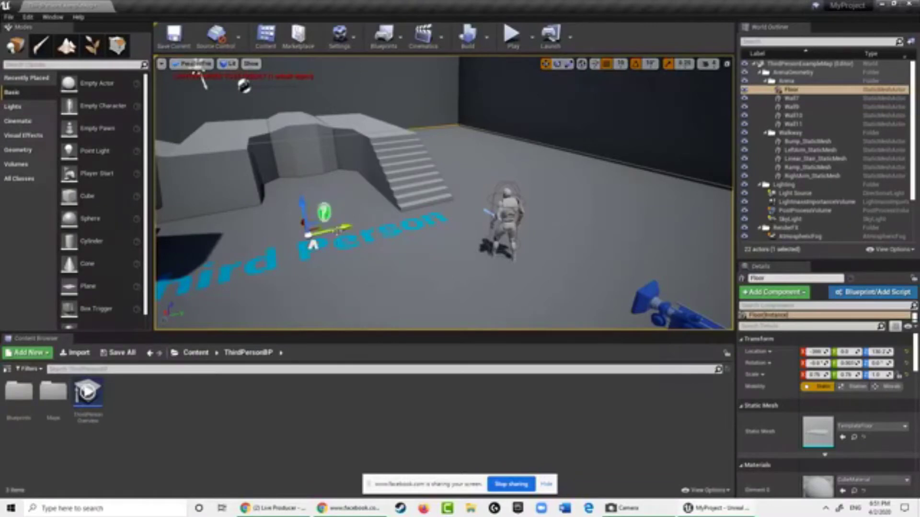
{"action": "left_click_drag", "start_coordinate": [335, 230], "coordinate": [527, 191]}
{"action": "left_click_drag", "start_coordinate": [314, 247], "coordinate": [646, 213]}
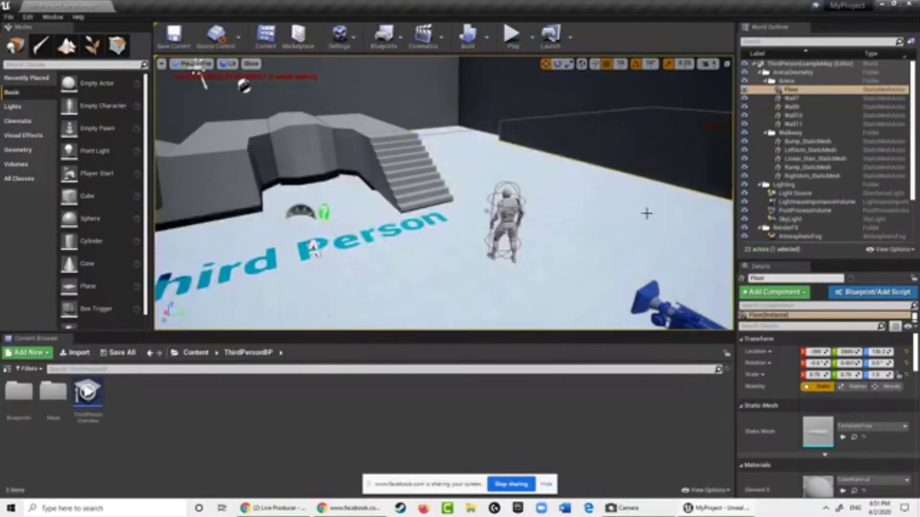
- Play-test the level with the floor moved away, restart the play session once and stop it
{"action": "left_click", "coordinate": [512, 35]}
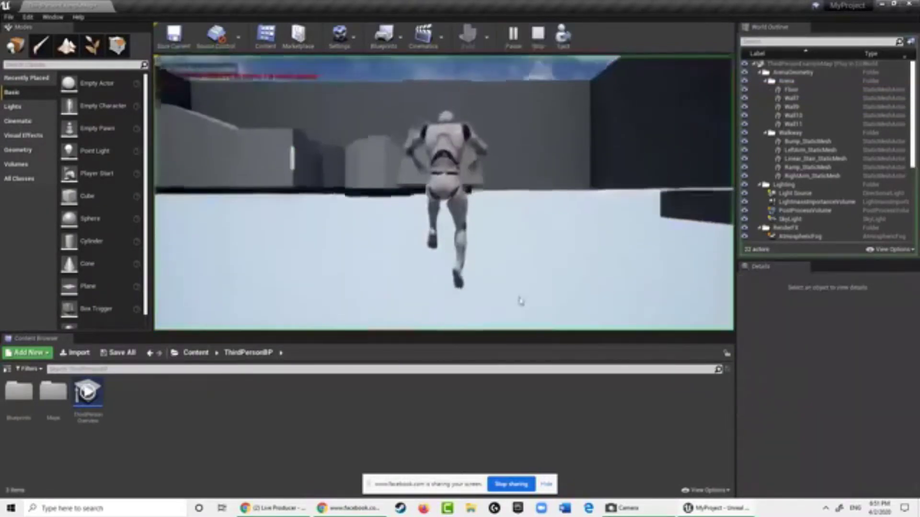
{"action": "left_click", "coordinate": [581, 221]}
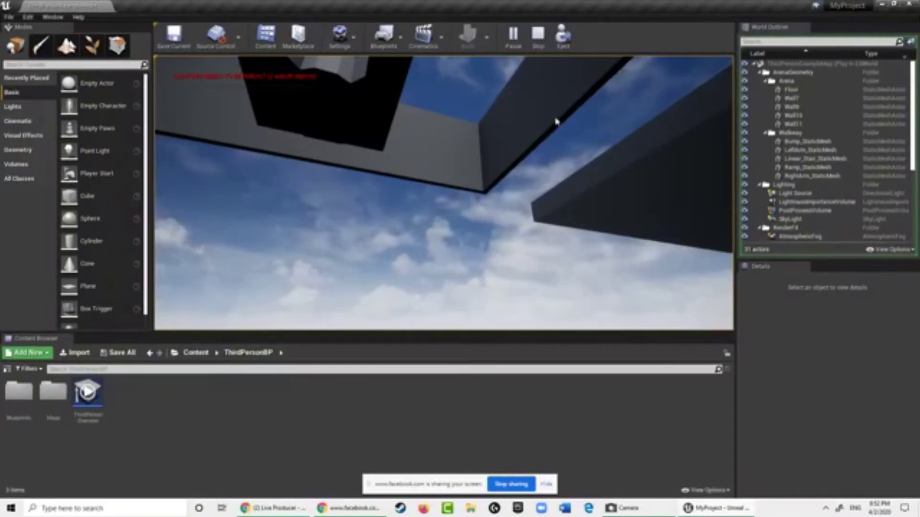
{"action": "key", "text": "Escape"}
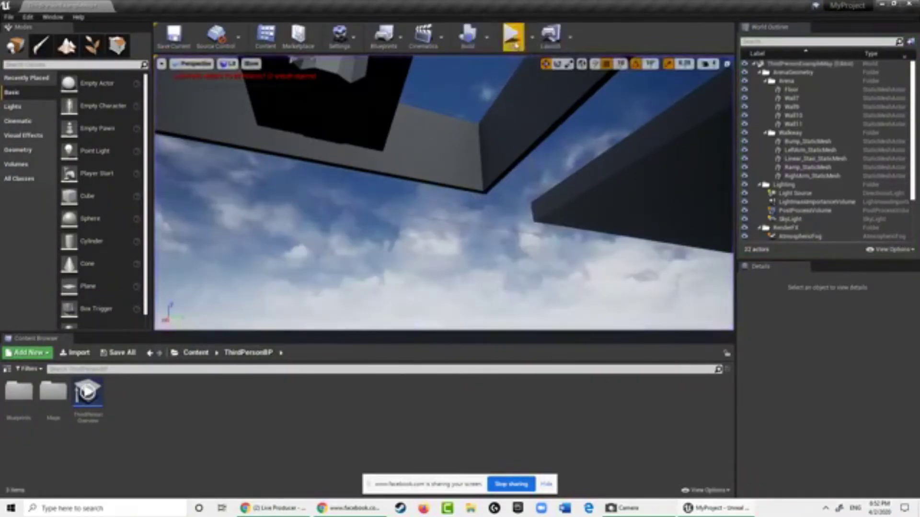
{"action": "left_click", "coordinate": [511, 41]}
{"action": "key", "text": "Escape"}
- Undo the floor's move to put it back under the arena
{"action": "right_click_drag", "start_coordinate": [597, 204], "coordinate": [780, 205]}
{"action": "right_click_drag", "start_coordinate": [597, 205], "coordinate": [780, 205]}
{"action": "key", "text": "ctrl+z"}
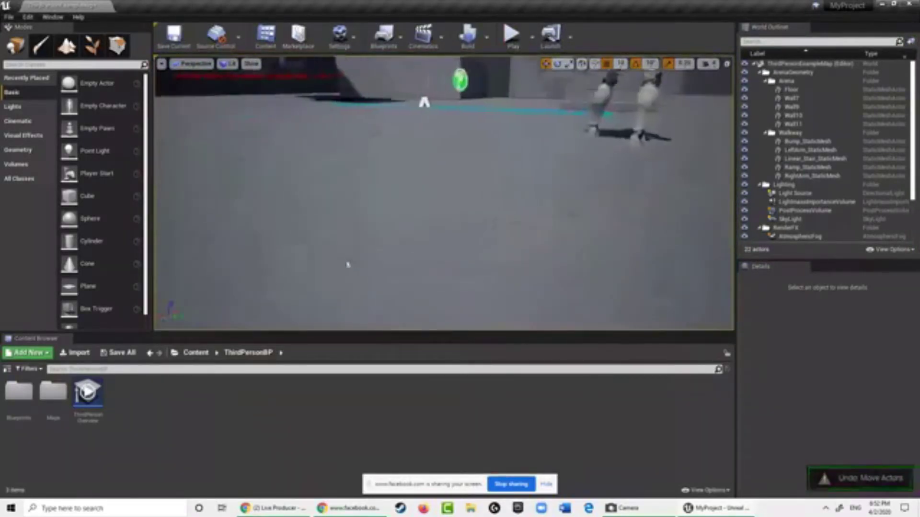
- Play-test the level with the floor restored, running the character in several directions, and stop the session
{"action": "left_click", "coordinate": [507, 40]}
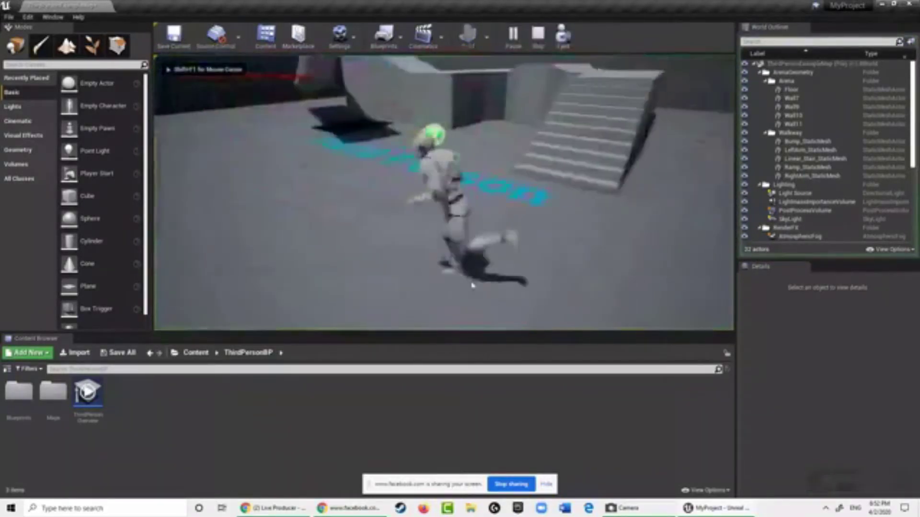
{"action": "key", "text": "s"}
{"action": "key", "text": "a"}
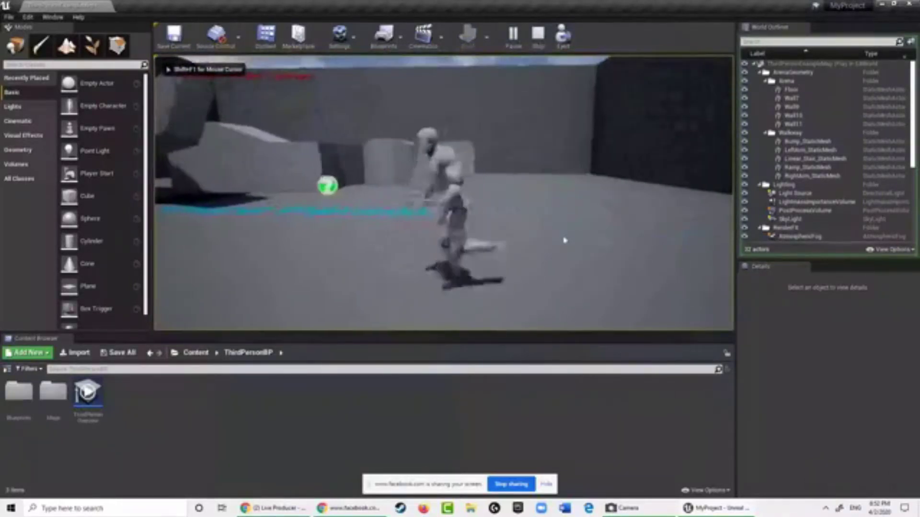
{"action": "key", "text": "w"}
{"action": "key", "text": "Escape"}
{"action": "mouse_move", "coordinate": [571, 221]}
{"action": "right_mouse_down"}
{"action": "mouse_move", "coordinate": [604, 214]}
{"action": "mouse_move", "coordinate": [618, 226]}
{"action": "mouse_move", "coordinate": [571, 223]}
{"action": "right_mouse_up"}
{"action": "key", "text": "w"}
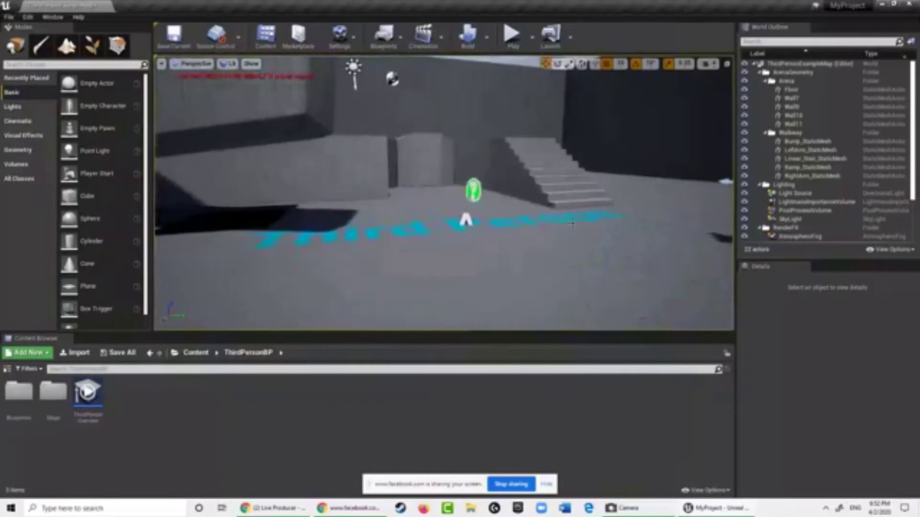
{"action": "key", "text": "alt+Tab"}
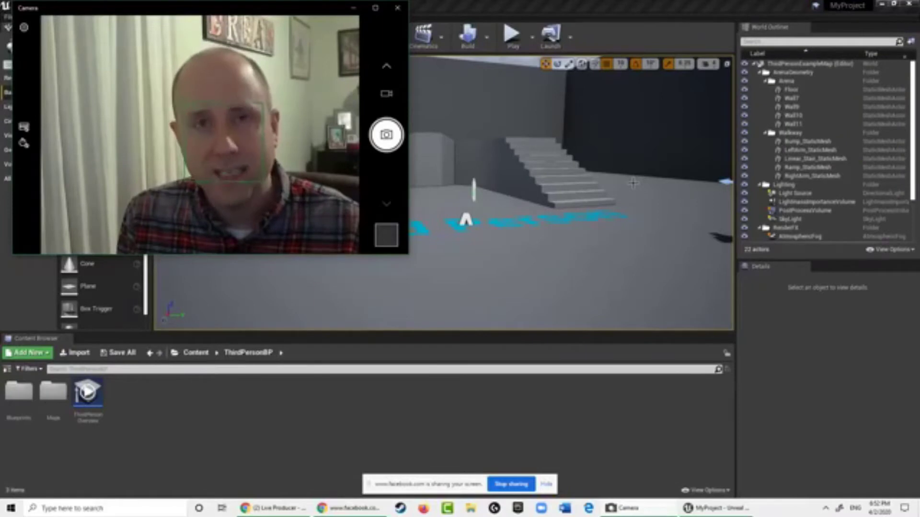
- Select the ThirdPersonCharacter and move it across the floor along X and Y toward the far dark corner of the arena
{"action": "right_click_drag", "start_coordinate": [619, 201], "coordinate": [633, 185]}
{"action": "key", "text": "w"}
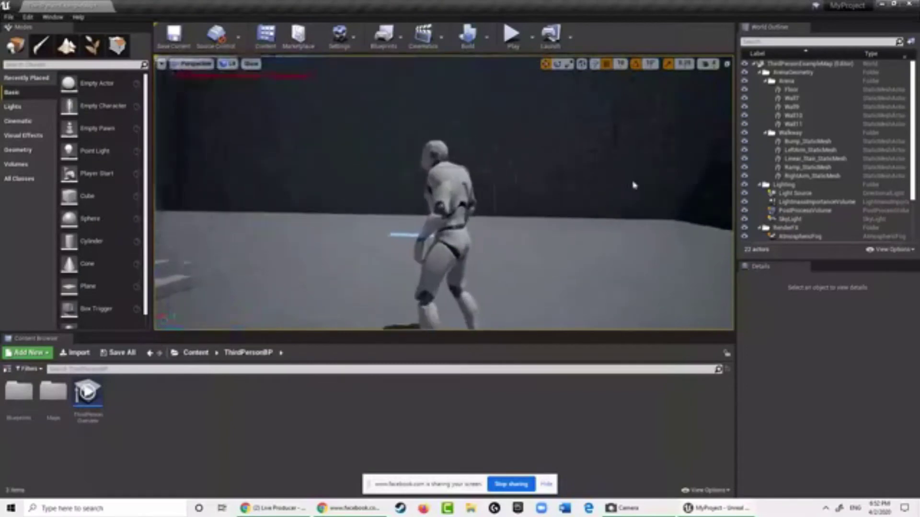
{"action": "right_click_drag", "start_coordinate": [428, 178], "coordinate": [433, 185]}
{"action": "left_click", "coordinate": [407, 177]}
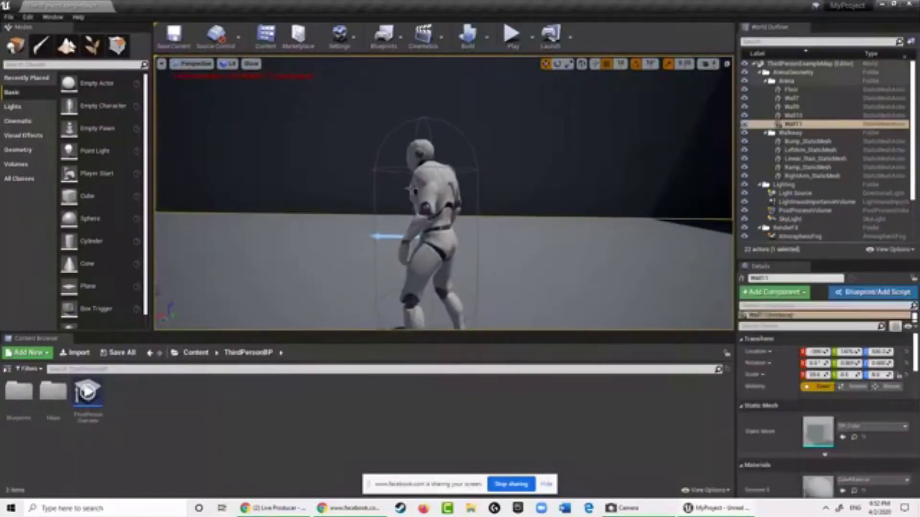
{"action": "left_click", "coordinate": [423, 193]}
{"action": "scroll", "coordinate": [423, 193], "scroll_direction": "down", "scroll_amount": 3}
{"action": "right_click_drag", "start_coordinate": [412, 186], "coordinate": [463, 189]}
{"action": "key", "text": "f"}
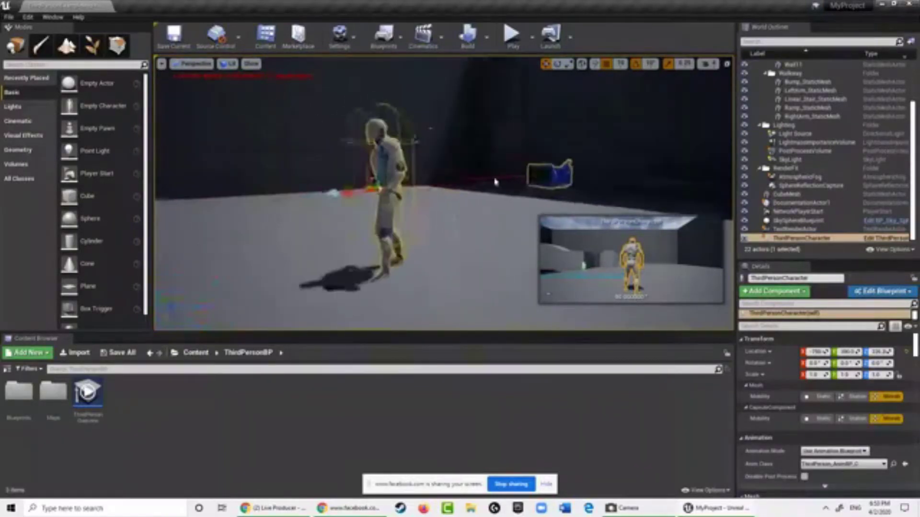
{"action": "right_click_drag", "start_coordinate": [644, 169], "coordinate": [813, 186]}
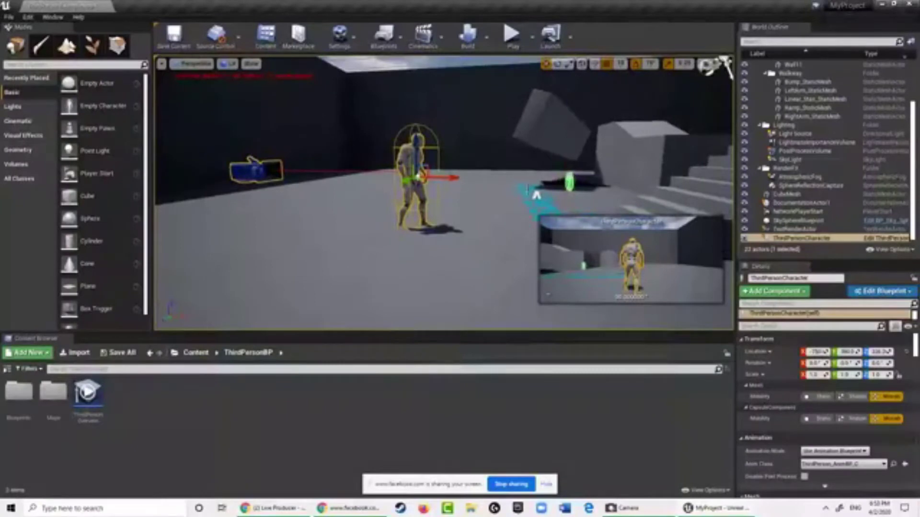
{"action": "left_click_drag", "start_coordinate": [440, 184], "coordinate": [411, 166]}
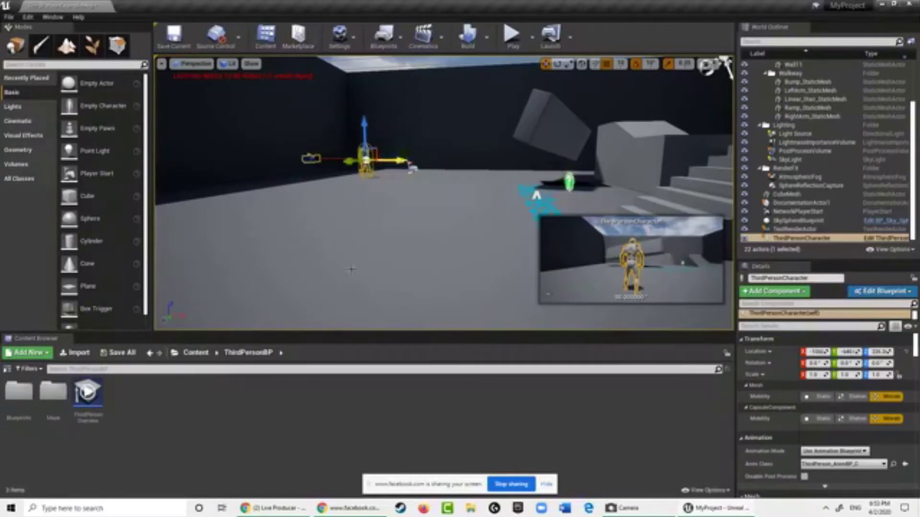
- Play-test the level from the character's new starting position near the corner, and stop the session
{"action": "left_click", "coordinate": [512, 34]}
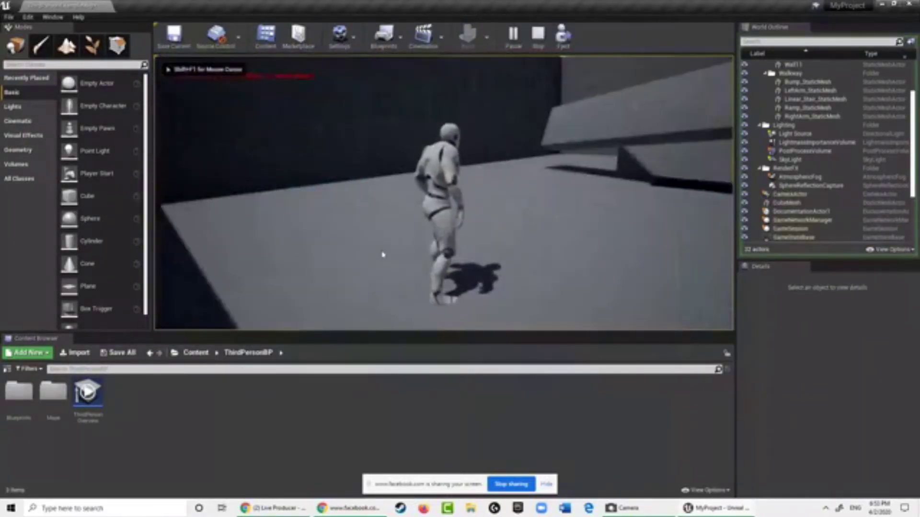
{"action": "key", "text": "Escape"}
{"action": "right_click_drag", "start_coordinate": [397, 224], "coordinate": [286, 216]}
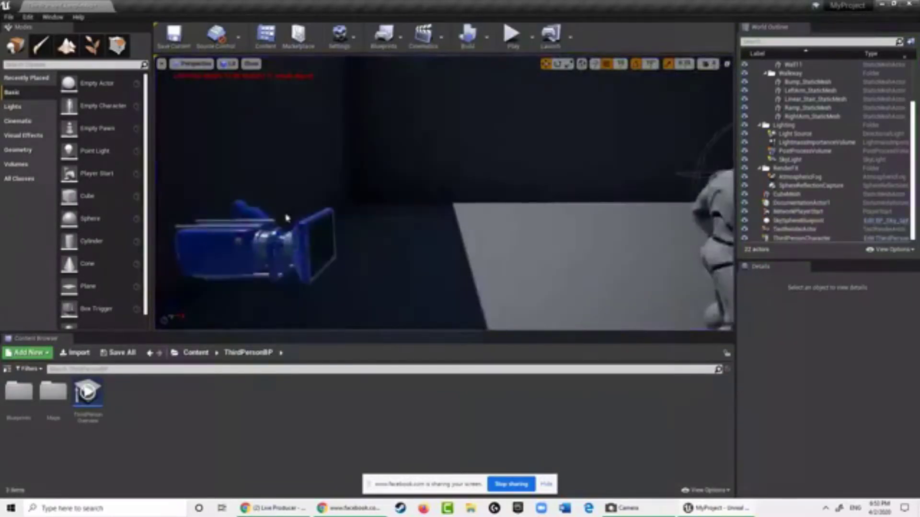
- Select the ThirdPersonCharacter and switch its gizmo repeatedly between the move, rotate and scale modes
{"action": "scroll", "coordinate": [286, 217], "scroll_direction": "down", "scroll_amount": 5}
{"action": "left_click", "coordinate": [446, 201]}
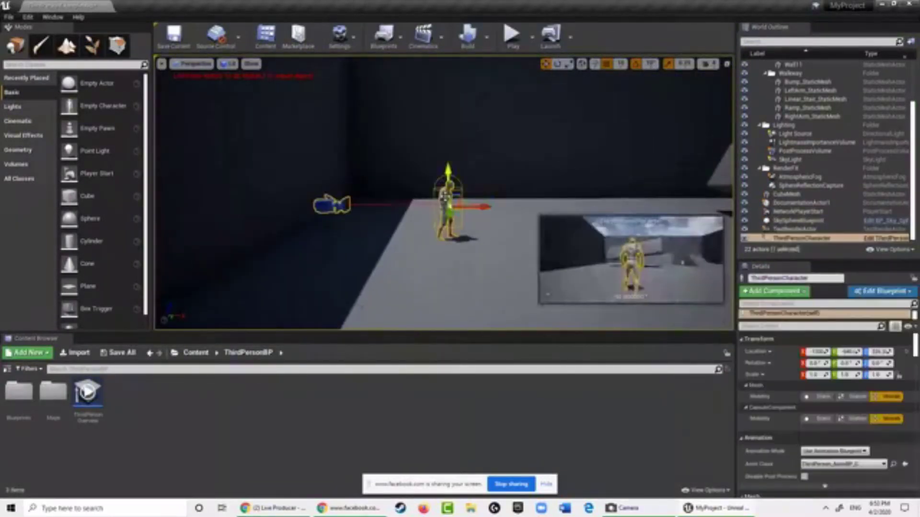
{"action": "key", "text": "e"}
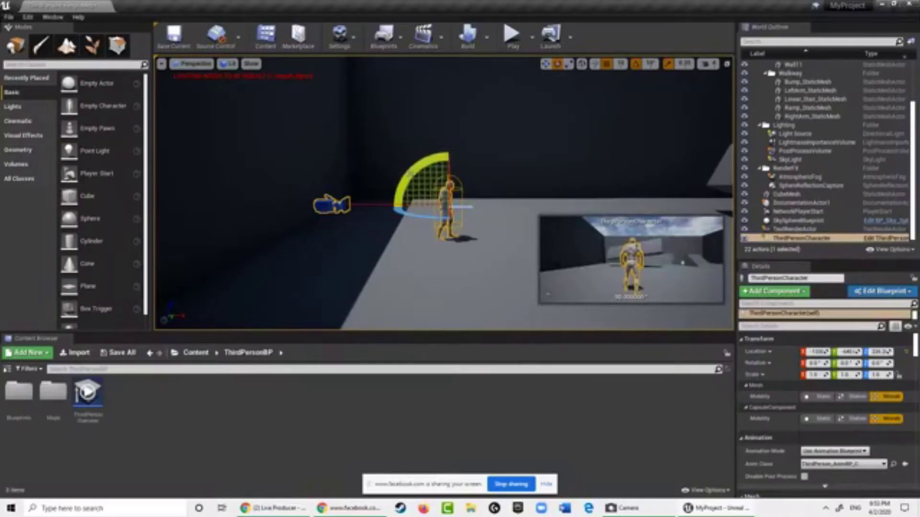
{"action": "key", "text": "w"}
{"action": "key", "text": "e"}
{"action": "key", "text": "r"}
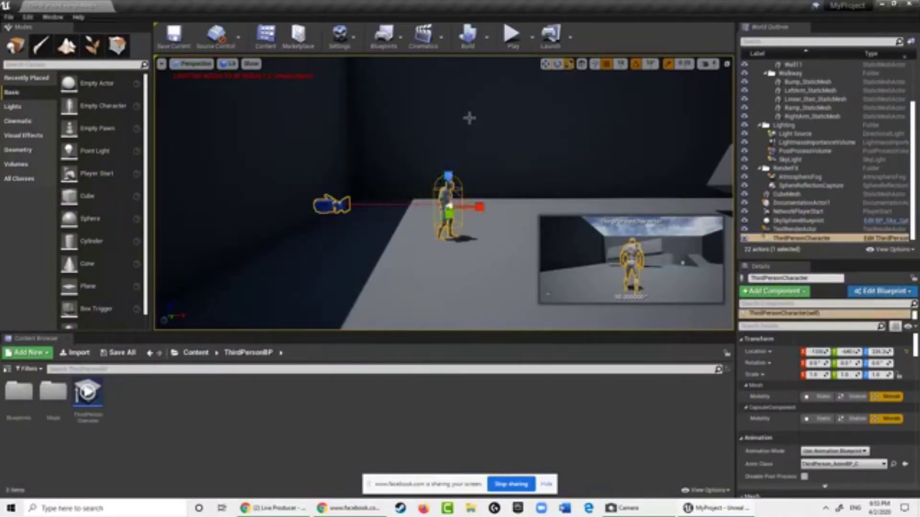
{"action": "key", "text": "w"}
{"action": "key", "text": "e"}
{"action": "key", "text": "w"}
{"action": "key", "text": "e"}
{"action": "key", "text": "w"}
{"action": "key", "text": "e"}
{"action": "key", "text": "w"}
{"action": "key", "text": "e"}
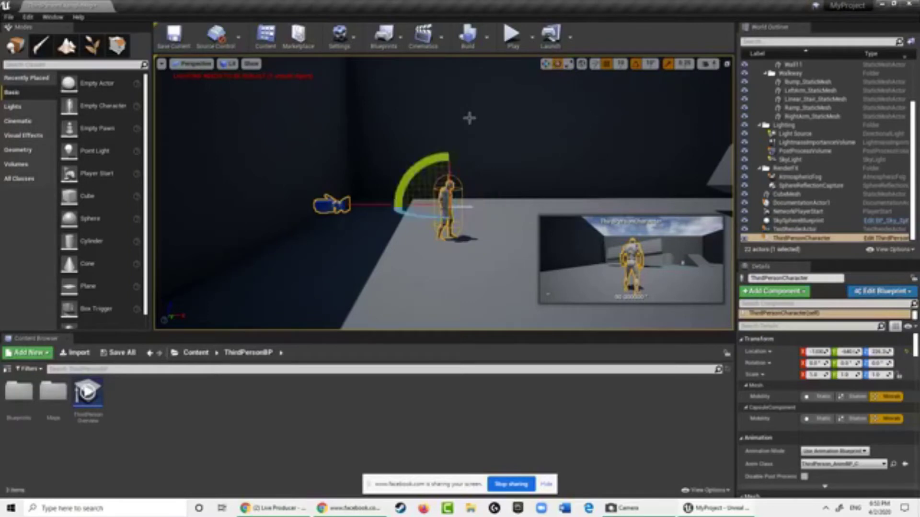
{"action": "key", "text": "w"}
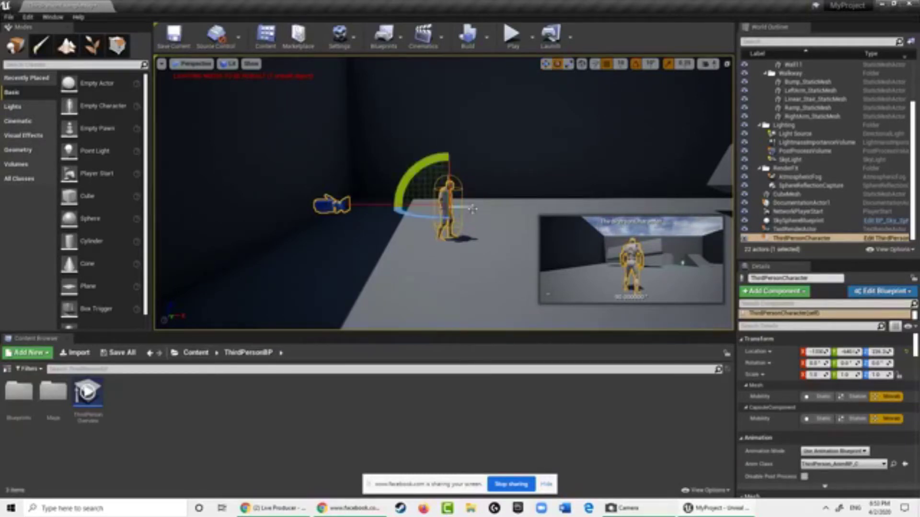
- Rotate the ThirdPersonCharacter about Y until it lies flat, play-test the level with it, and stop the session
{"action": "mouse_move", "coordinate": [411, 179]}
{"action": "left_mouse_down"}
{"action": "mouse_move", "coordinate": [405, 189]}
{"action": "mouse_move", "coordinate": [415, 171]}
{"action": "left_mouse_up"}
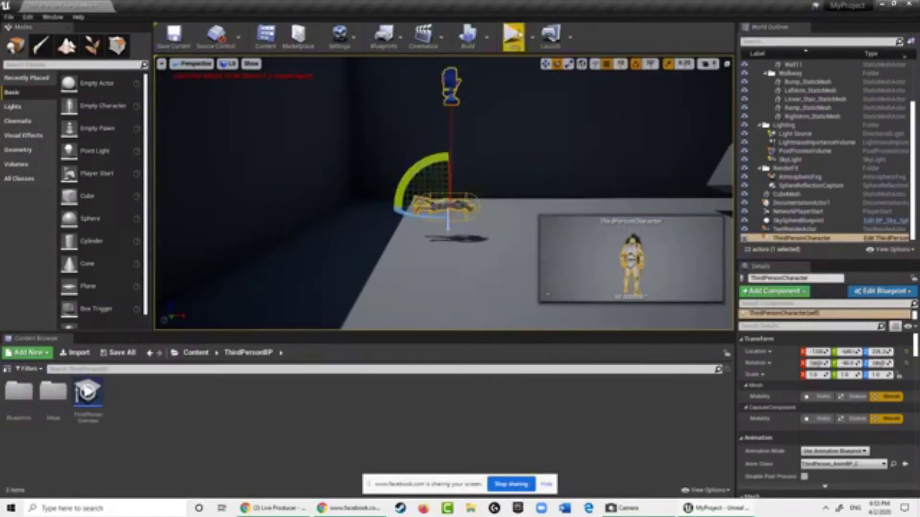
{"action": "left_click", "coordinate": [511, 35]}
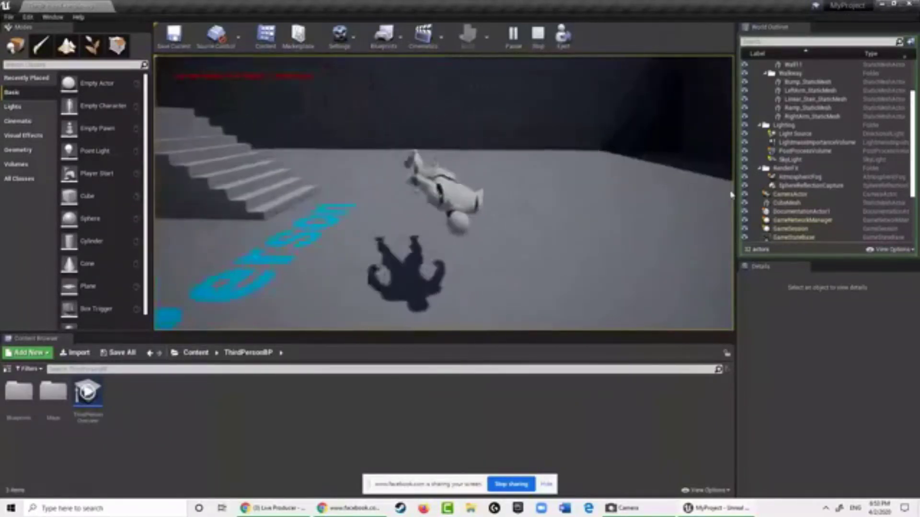
{"action": "key", "text": "Escape"}
- Undo the ThirdPersonCharacter's rotation so it stands upright again
{"action": "right_click_drag", "start_coordinate": [685, 191], "coordinate": [641, 182]}
{"action": "key", "text": "ctrl+z"}
{"action": "right_click_drag", "start_coordinate": [538, 203], "coordinate": [607, 250]}
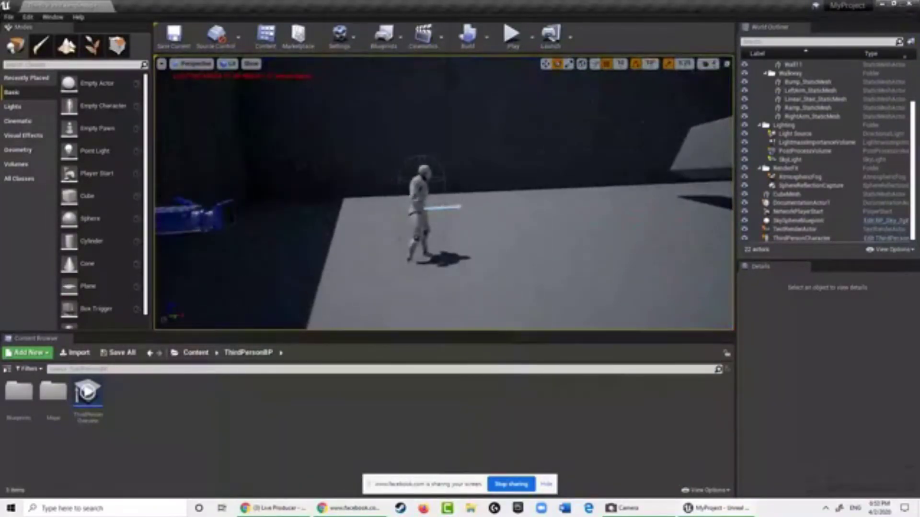
- Scale the ThirdPersonCharacter uniformly to several times its size and play-test the level with the giant character
{"action": "left_click", "coordinate": [420, 206]}
{"action": "key", "text": "w"}
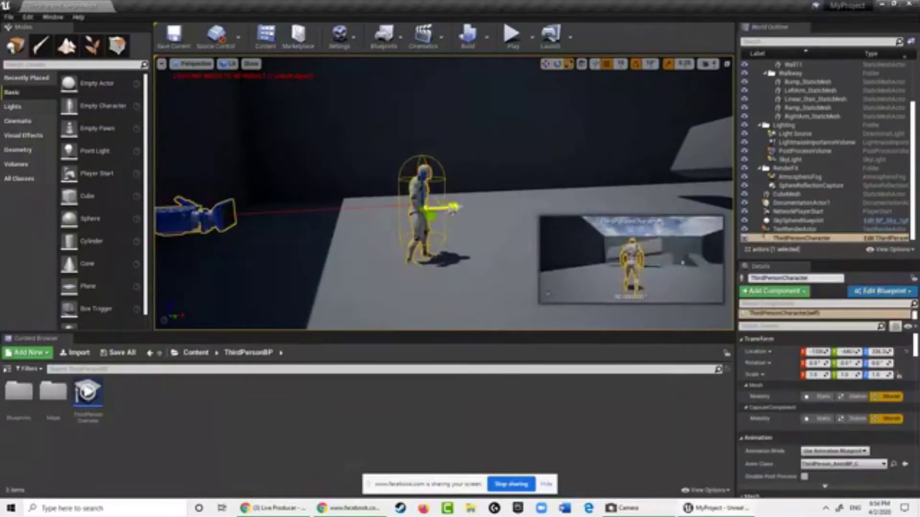
{"action": "key", "text": "f"}
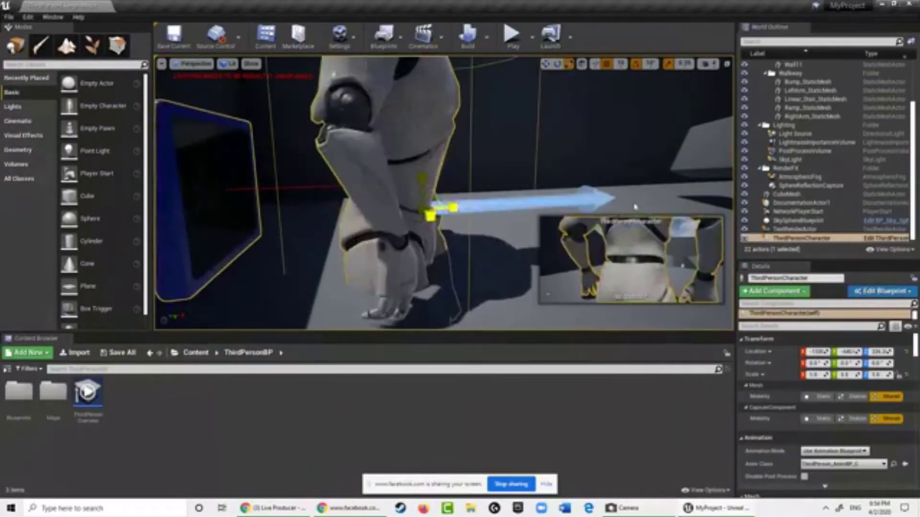
{"action": "scroll", "coordinate": [383, 220], "scroll_direction": "down", "scroll_amount": 6}
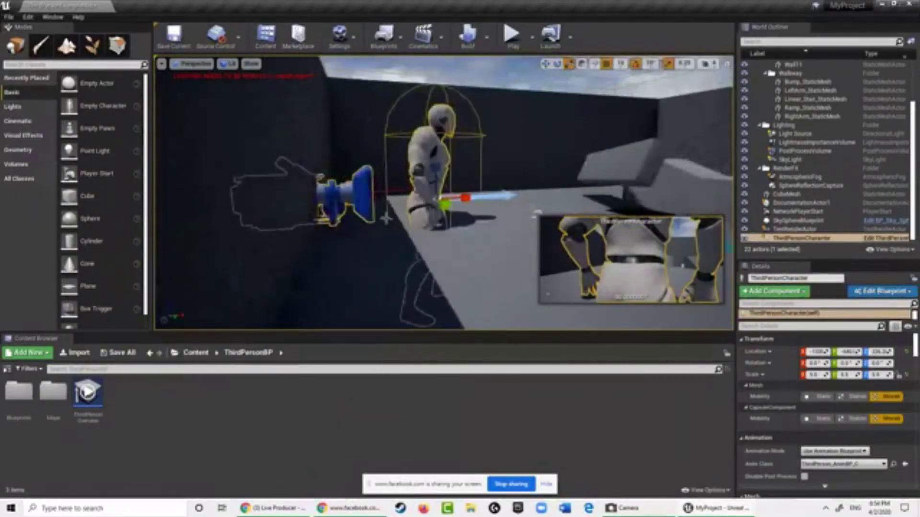
{"action": "left_click", "coordinate": [513, 38]}
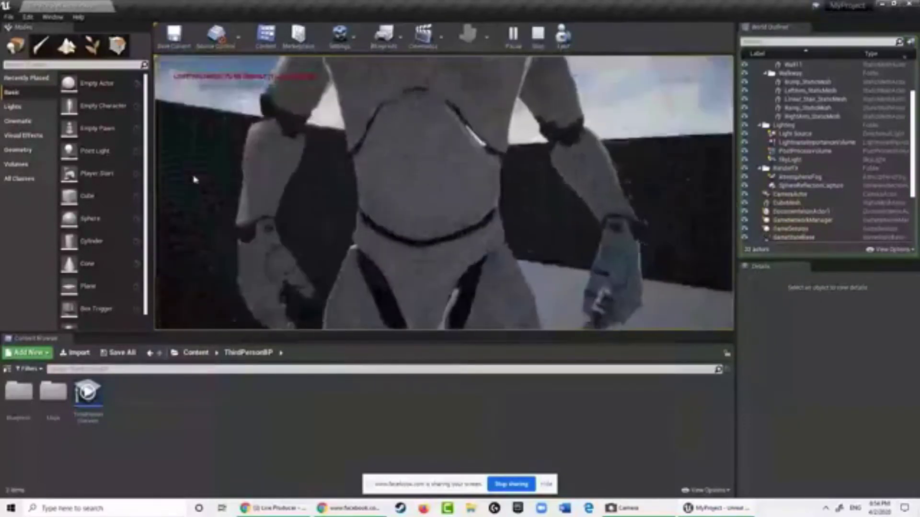
{"action": "key", "text": "Escape"}
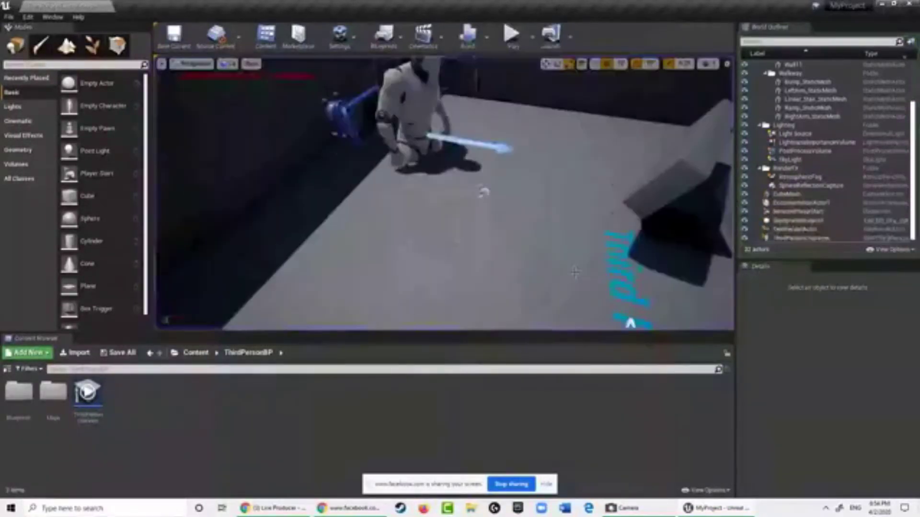
- Undo the ThirdPersonCharacter's scaling to restore its original size
{"action": "right_click_drag", "start_coordinate": [563, 260], "coordinate": [590, 210]}
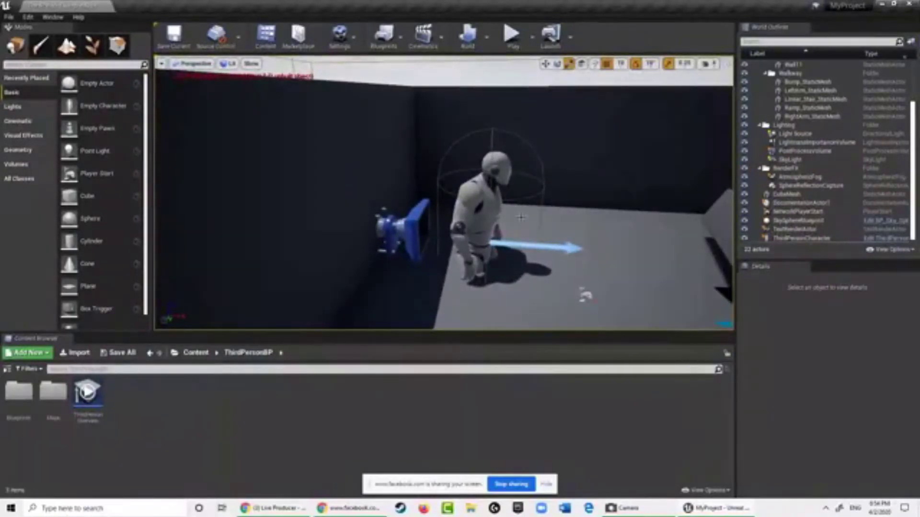
{"action": "key", "text": "ctrl+z"}
{"action": "scroll", "coordinate": [484, 252], "scroll_direction": "up", "scroll_amount": 3}
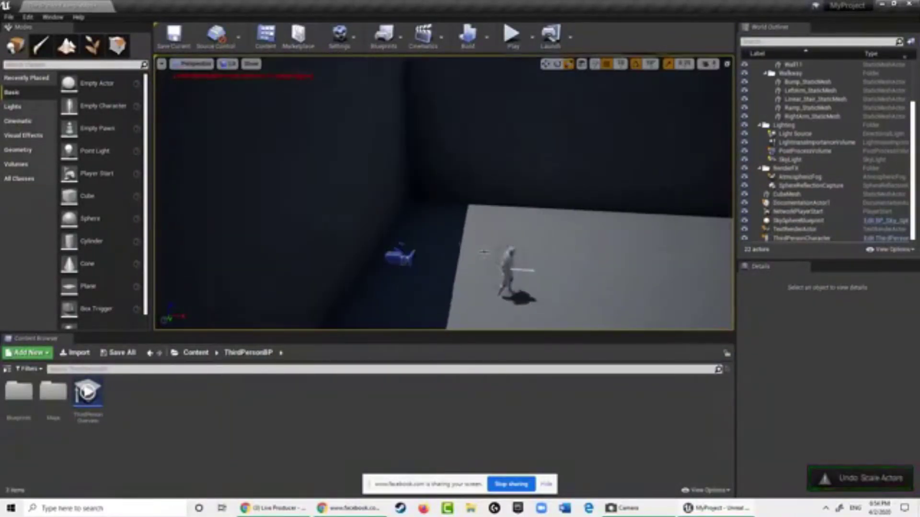
{"action": "right_click_drag", "start_coordinate": [539, 297], "coordinate": [623, 348]}
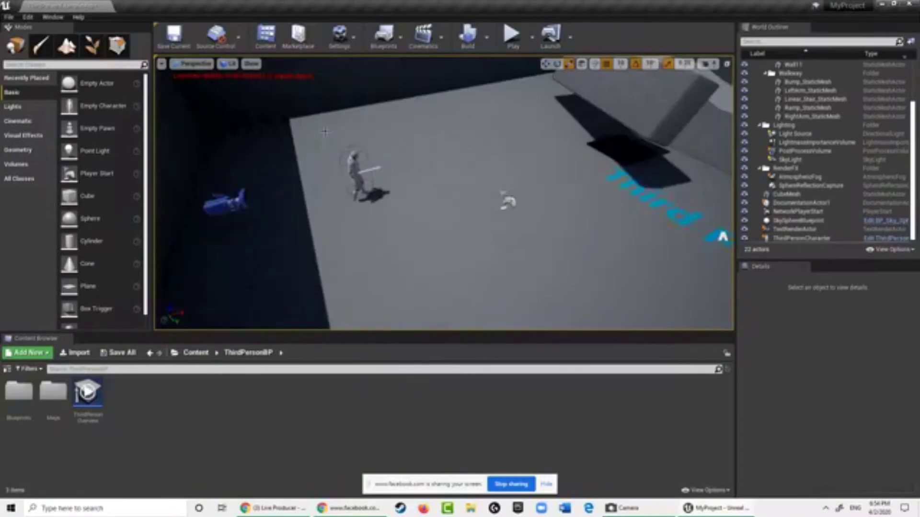
- Select the ThirdPersonCharacter, the tilted CubeMesh and the ThirdPersonCharacter again to compare their listings and details
{"action": "left_click", "coordinate": [354, 173]}
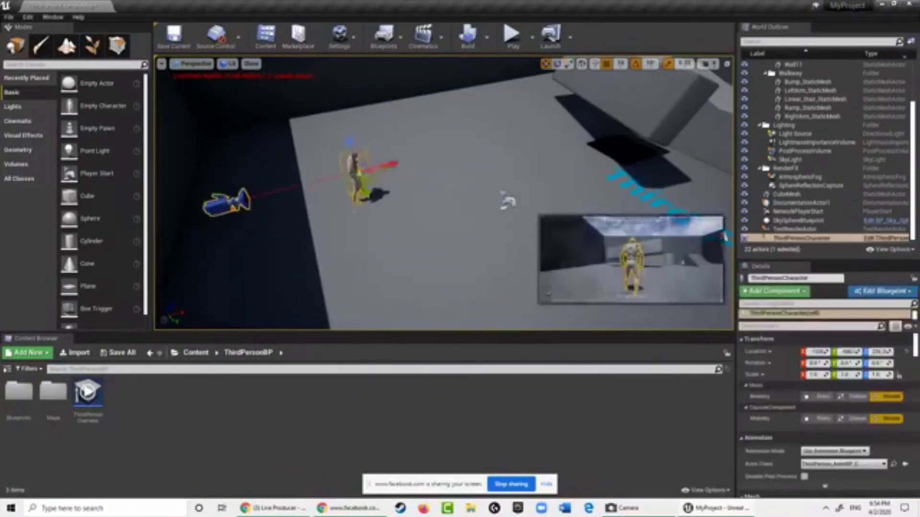
{"action": "right_click_drag", "start_coordinate": [724, 235], "coordinate": [644, 255]}
{"action": "right_click_drag", "start_coordinate": [341, 65], "coordinate": [396, 243]}
{"action": "left_click", "coordinate": [225, 210]}
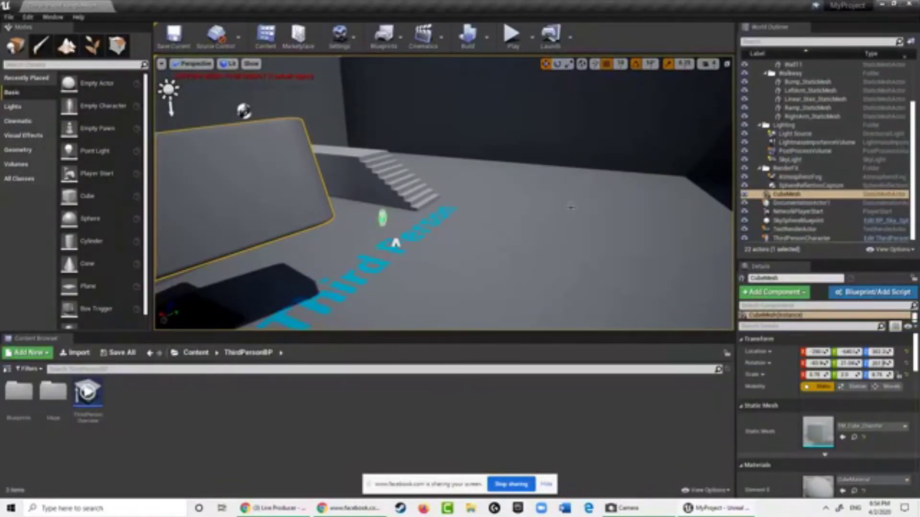
{"action": "right_click_drag", "start_coordinate": [603, 164], "coordinate": [408, 208]}
{"action": "left_click", "coordinate": [334, 178]}
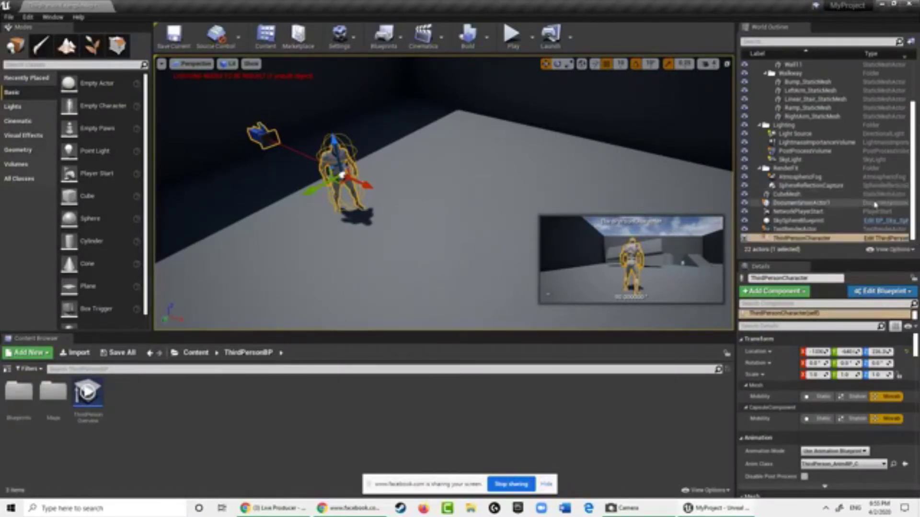
- Select the Light Source, the SphereReflectionCapture and the SkySphereBlueprint in turn to examine their details
{"action": "right_click_drag", "start_coordinate": [429, 131], "coordinate": [744, 76]}
{"action": "key", "text": "w"}
{"action": "right_click_drag", "start_coordinate": [321, 99], "coordinate": [314, 43]}
{"action": "left_click", "coordinate": [409, 189]}
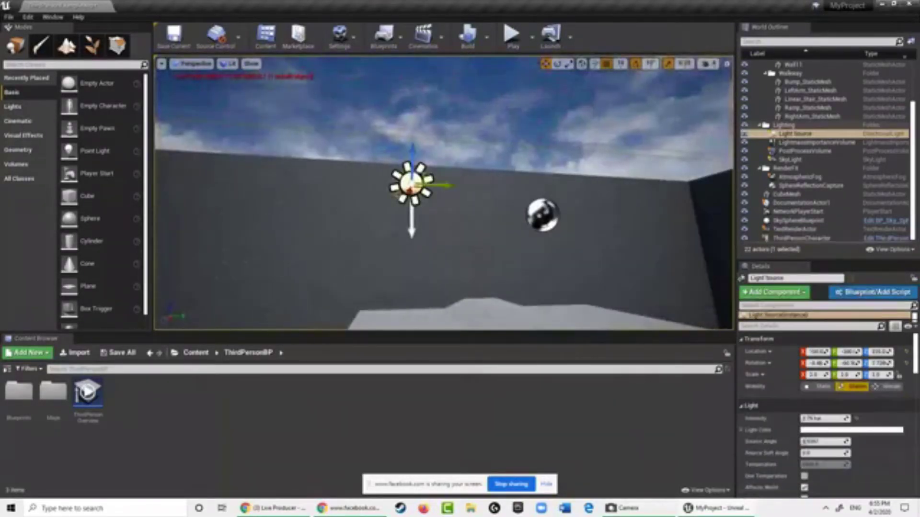
{"action": "left_click", "coordinate": [542, 214]}
{"action": "right_click_drag", "start_coordinate": [542, 214], "coordinate": [174, 109]}
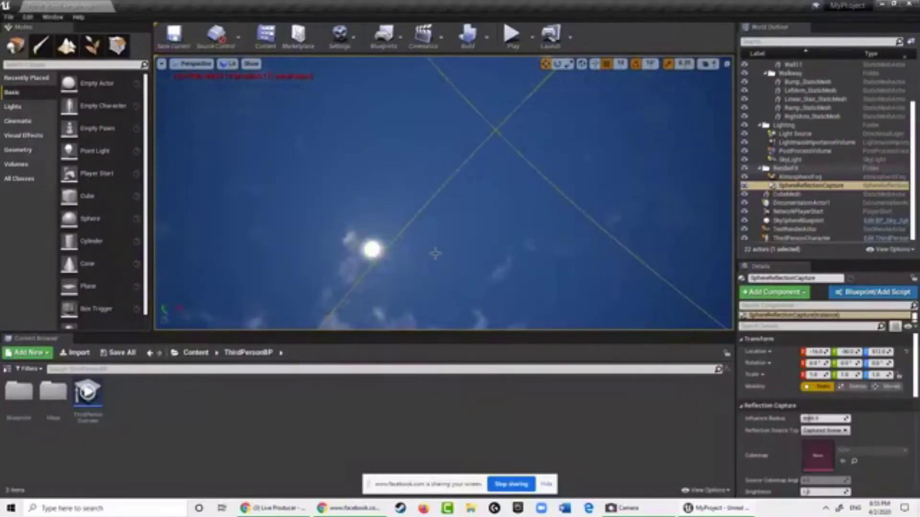
{"action": "left_click", "coordinate": [435, 254]}
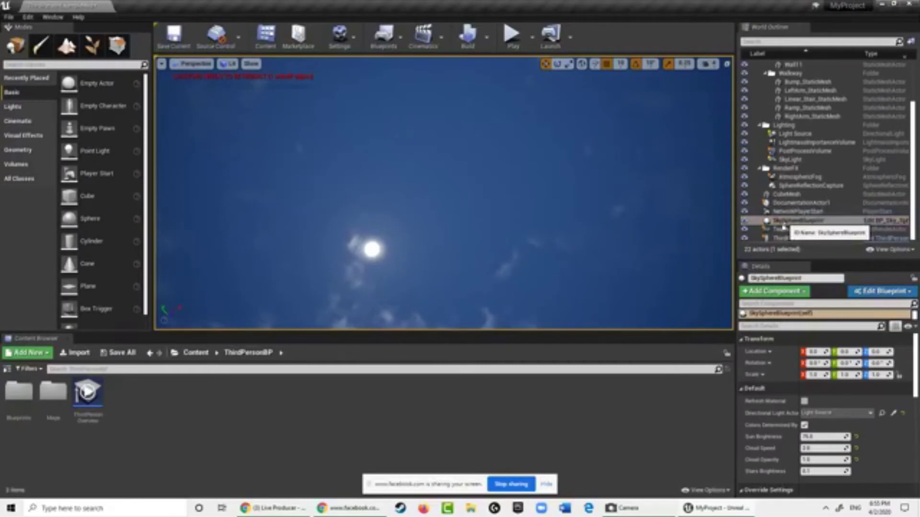
- Shift the sky sphere to about 170 on the X axis and look over the sky beyond the level's walls
{"action": "right_click_drag", "start_coordinate": [446, 173], "coordinate": [411, 177]}
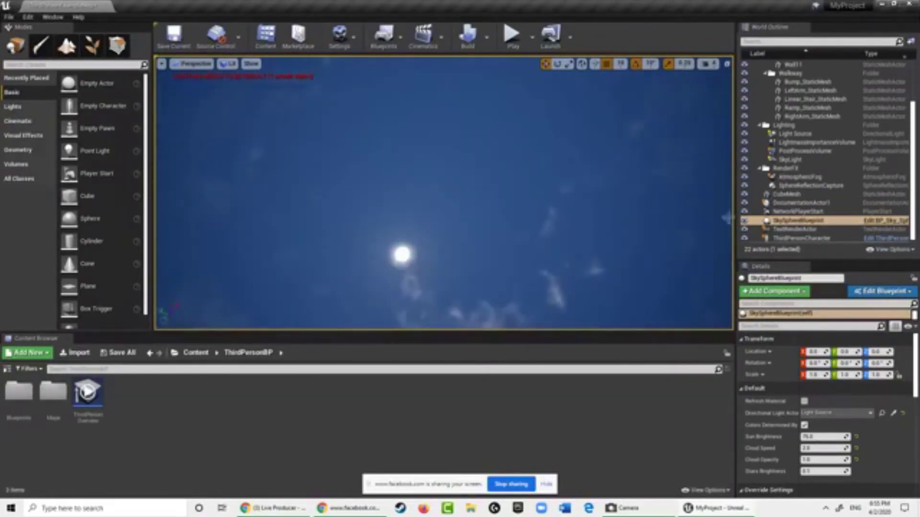
{"action": "right_click_drag", "start_coordinate": [566, 185], "coordinate": [566, 254]}
{"action": "right_click_drag", "start_coordinate": [527, 154], "coordinate": [865, 330]}
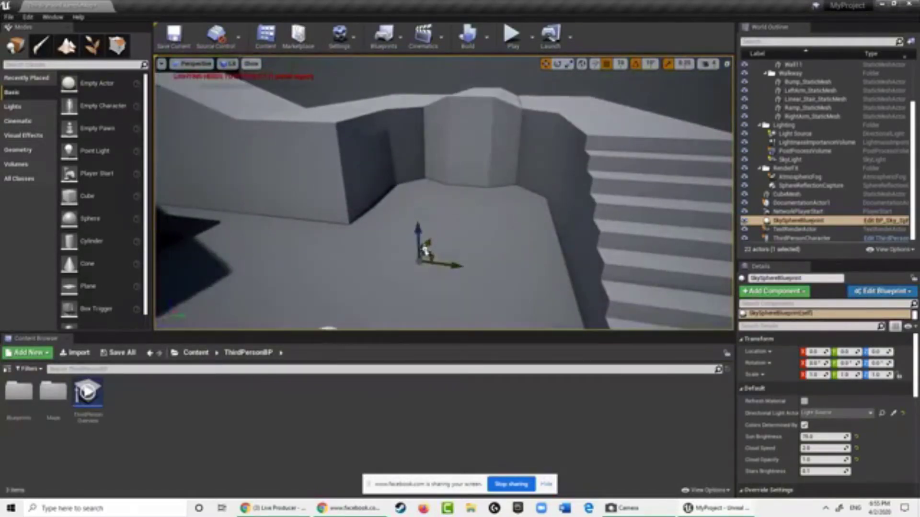
{"action": "right_click_drag", "start_coordinate": [450, 226], "coordinate": [120, 14]}
{"action": "right_click", "coordinate": [449, 211]}
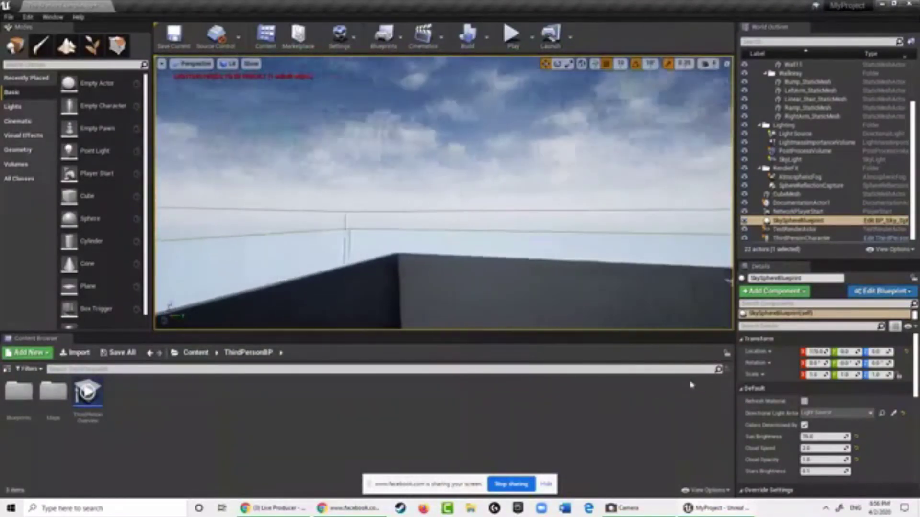
{"action": "key", "text": "e"}
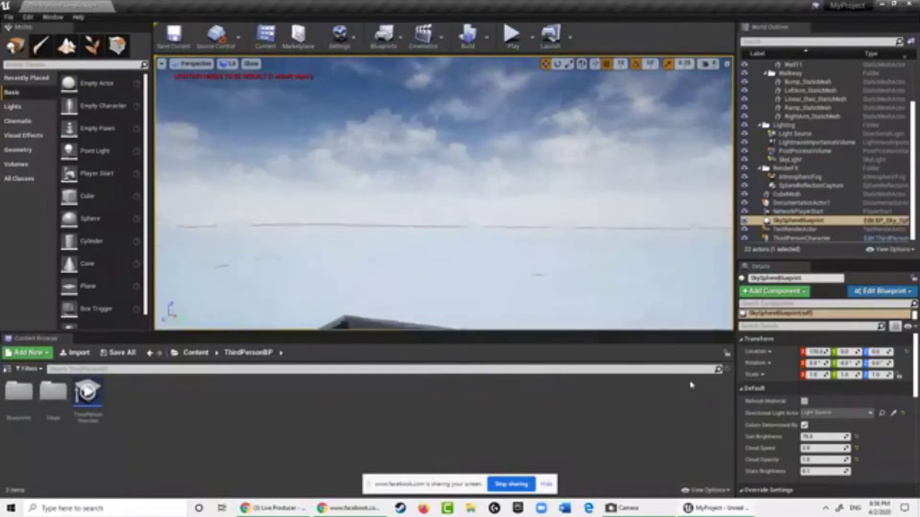
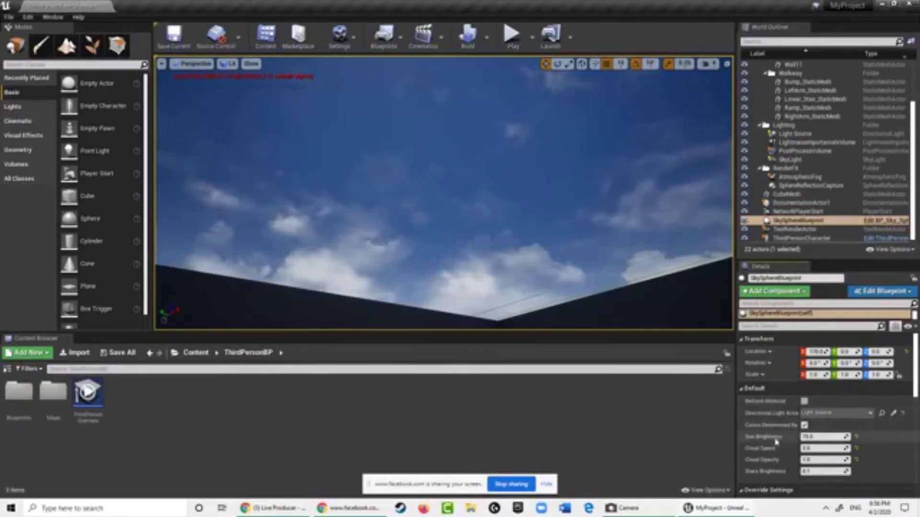
- Set the sky sphere's Cloud Speed to 100 and watch the clouds move
{"action": "mouse_move", "coordinate": [775, 439]}
{"action": "scroll", "coordinate": [774, 440], "scroll_direction": "down", "scroll_amount": 1}
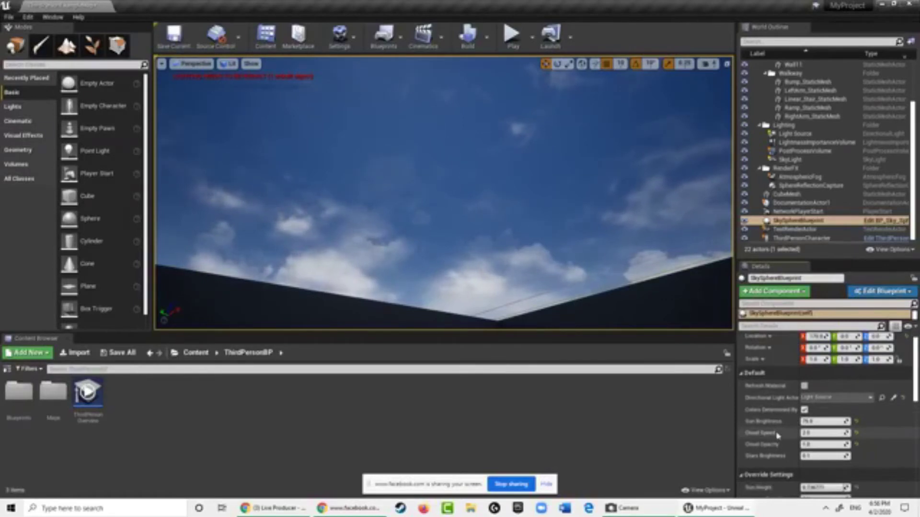
{"action": "scroll", "coordinate": [777, 436], "scroll_direction": "up", "scroll_amount": 1}
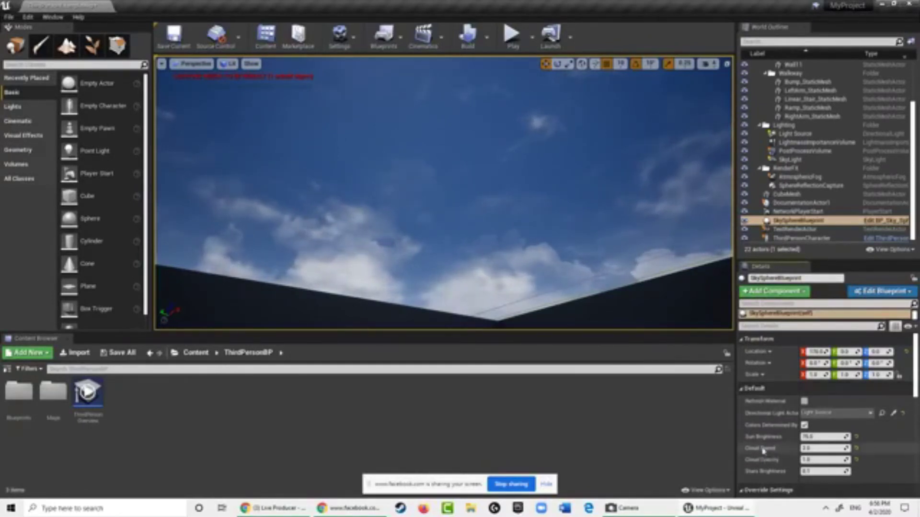
{"action": "left_click", "coordinate": [820, 449]}
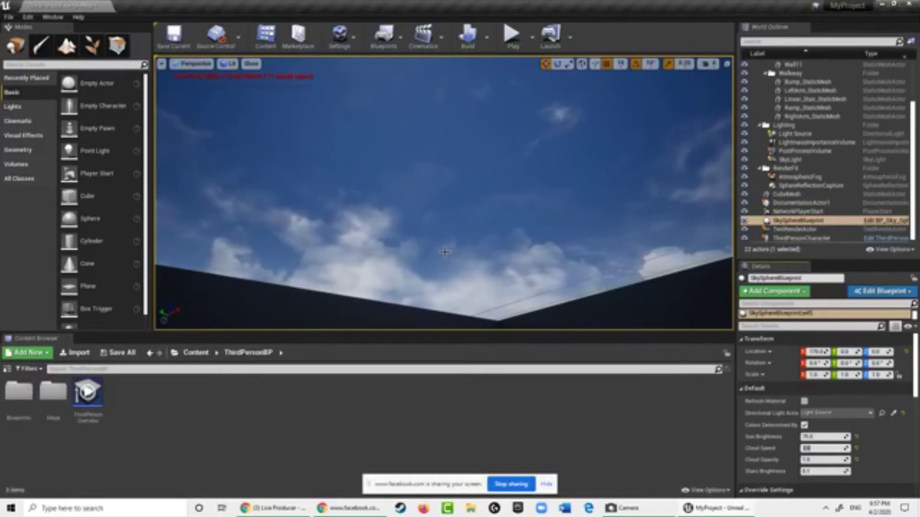
{"action": "key", "text": "Return"}
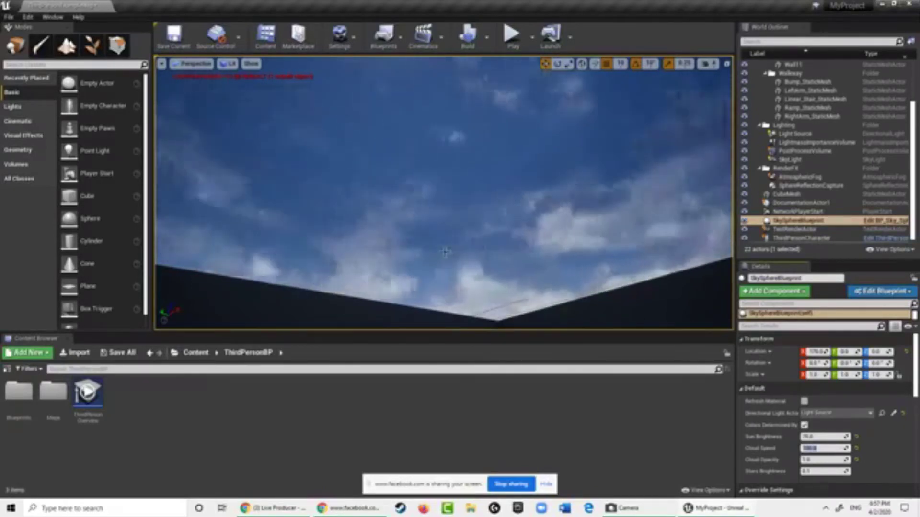
{"action": "mouse_move", "coordinate": [444, 252]}
{"action": "right_mouse_down"}
{"action": "mouse_move", "coordinate": [349, 274]}
{"action": "mouse_move", "coordinate": [220, 273]}
{"action": "mouse_move", "coordinate": [205, 288]}
{"action": "mouse_move", "coordinate": [444, 251]}
{"action": "right_mouse_up"}
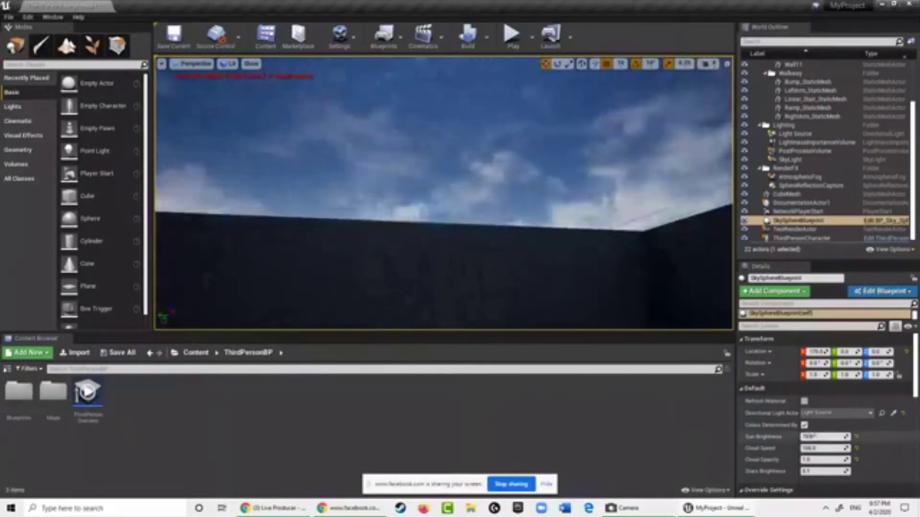
- Increase the sky sphere's Cloud Speed to 1000 and look at the clouds above the walls
{"action": "left_click", "coordinate": [824, 447]}
{"action": "type", "text": "500"}
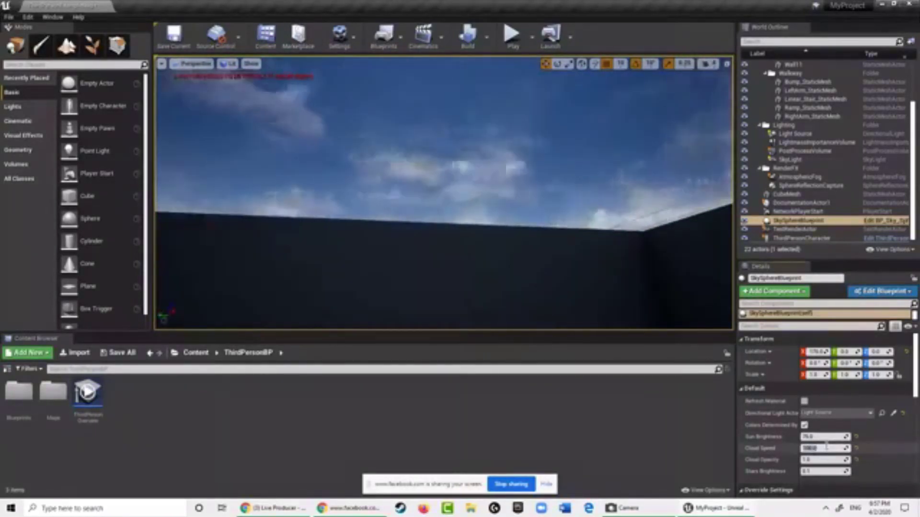
{"action": "type", "text": "0"}
{"action": "key", "text": "Return"}
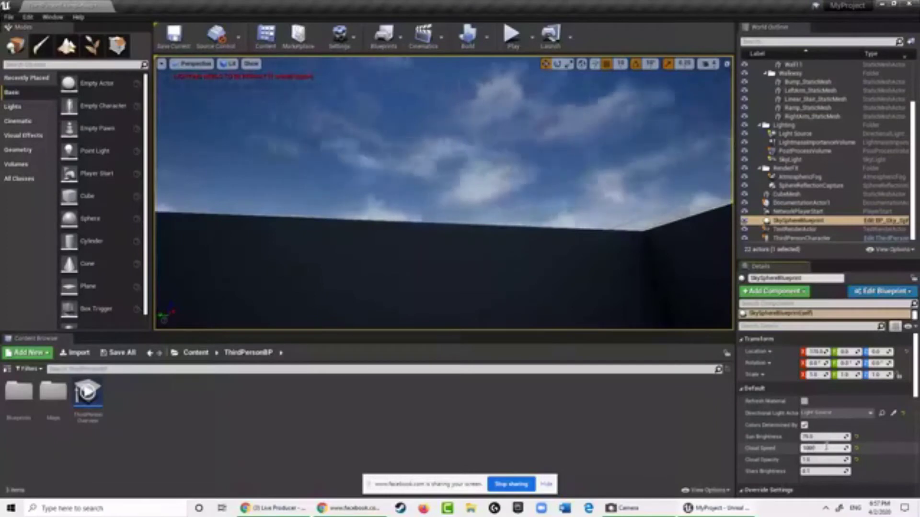
{"action": "right_click_drag", "start_coordinate": [250, 234], "coordinate": [369, 234]}
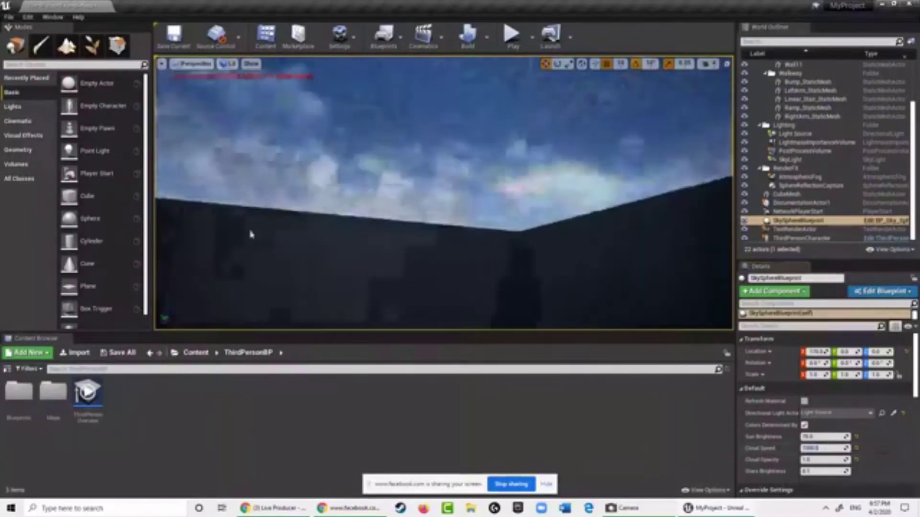
{"action": "right_click_drag", "start_coordinate": [249, 235], "coordinate": [251, 255]}
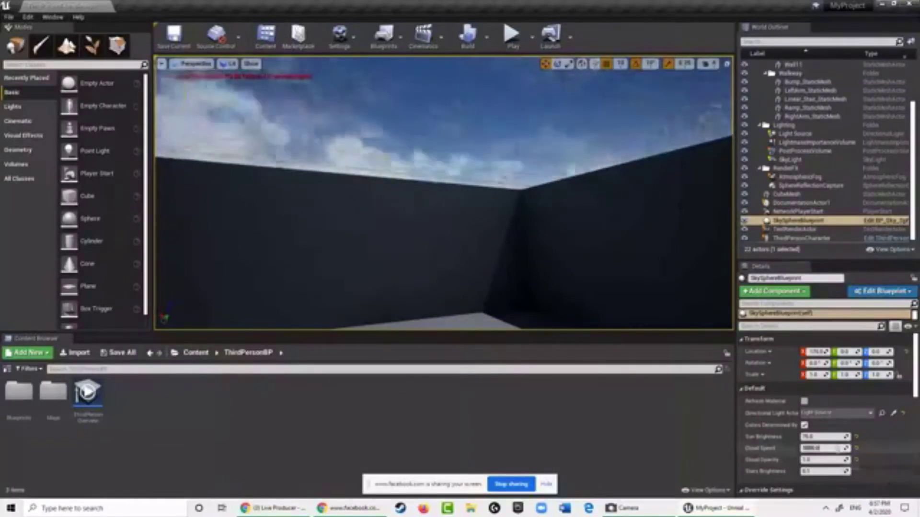
- Try an extremely large Cloud Speed value on the sky sphere and inspect the whole sky
{"action": "type", "text": "3500"}
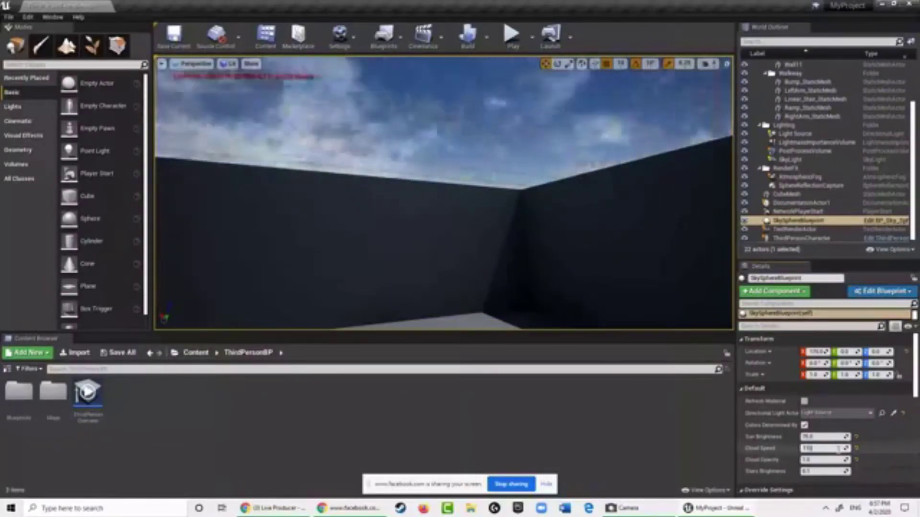
{"action": "left_click", "coordinate": [838, 448]}
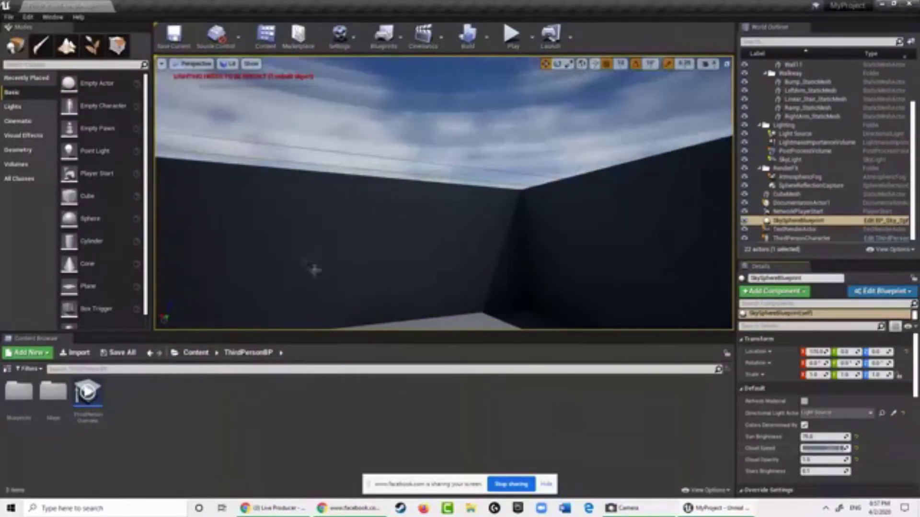
{"action": "right_click_drag", "start_coordinate": [312, 261], "coordinate": [360, 197]}
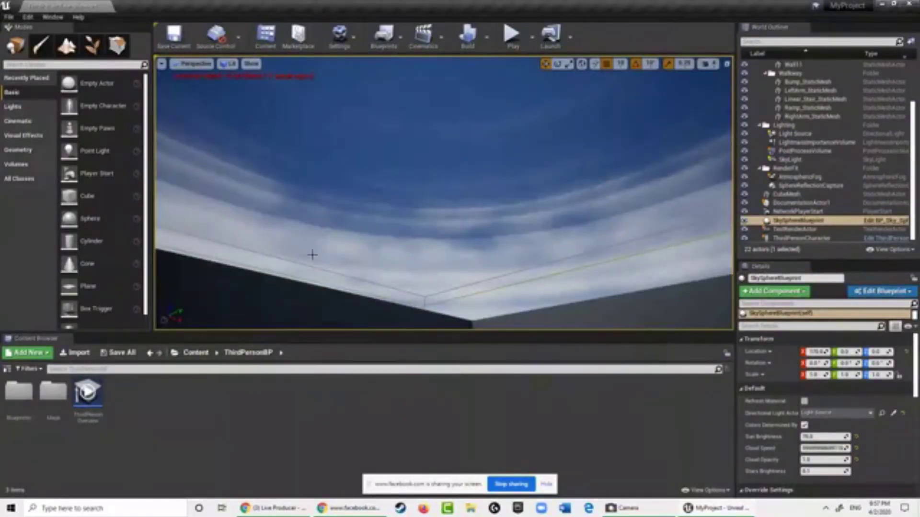
{"action": "right_click_drag", "start_coordinate": [173, 229], "coordinate": [469, 156]}
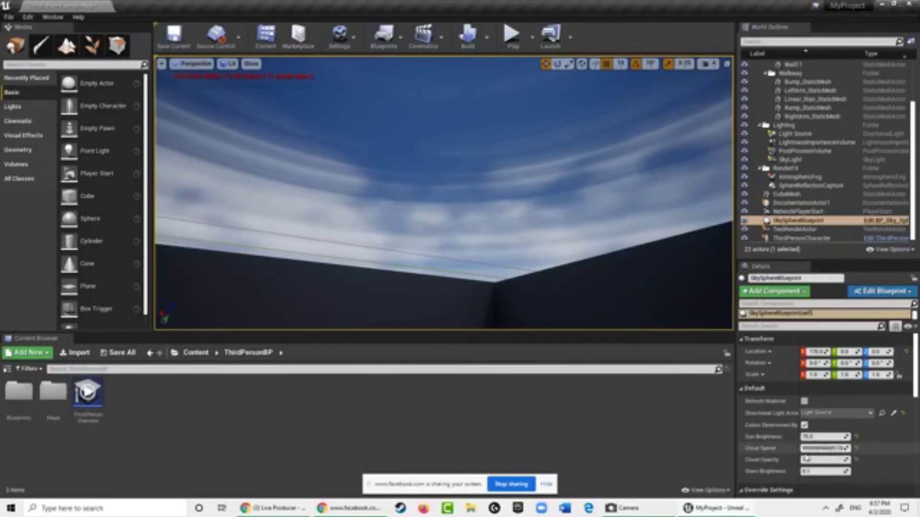
- Reset the sky sphere's Cloud Speed to its default and look around the sky and level
{"action": "left_click", "coordinate": [838, 448]}
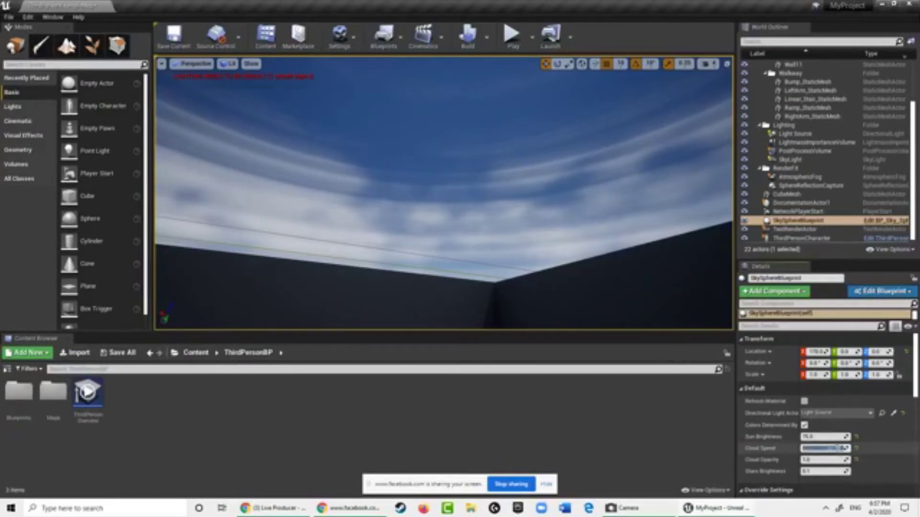
{"action": "left_click", "coordinate": [857, 450]}
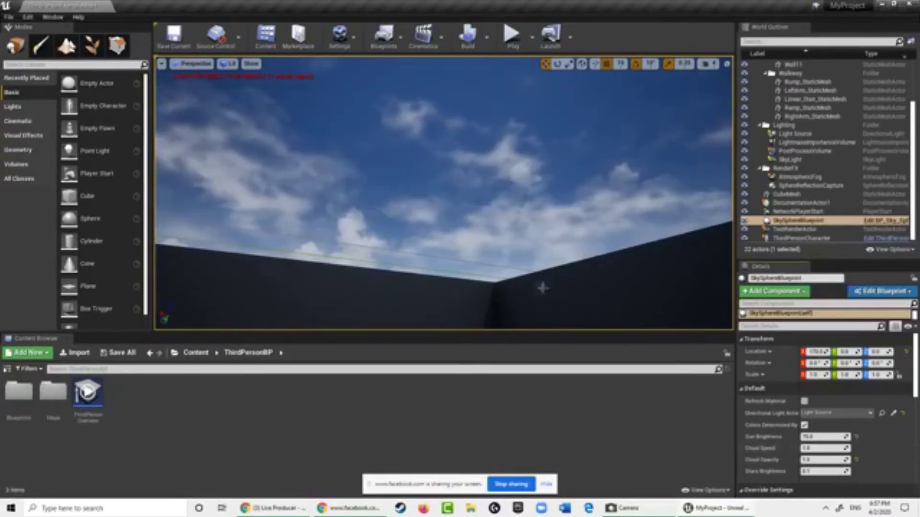
{"action": "right_click_drag", "start_coordinate": [522, 285], "coordinate": [330, 316]}
{"action": "right_click_drag", "start_coordinate": [531, 265], "coordinate": [726, 278]}
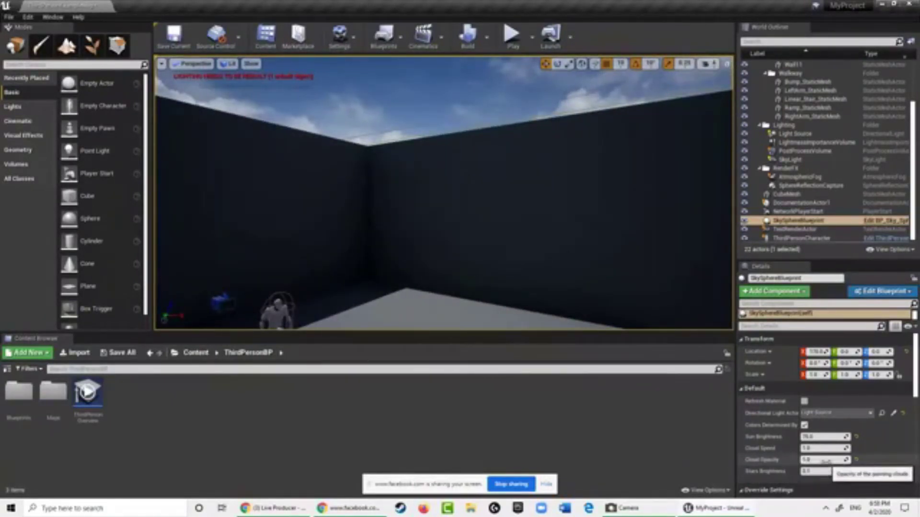
- Adjust the sky sphere's Cloud Opacity, trying much denser cloud cover before settling on about 1.84
{"action": "left_click_drag", "start_coordinate": [826, 462], "coordinate": [880, 466]}
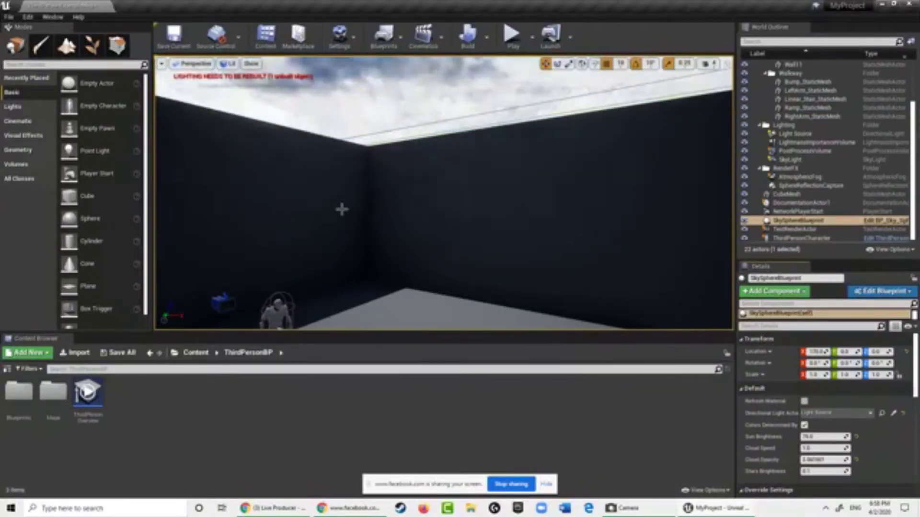
{"action": "right_click_drag", "start_coordinate": [342, 209], "coordinate": [342, 209]}
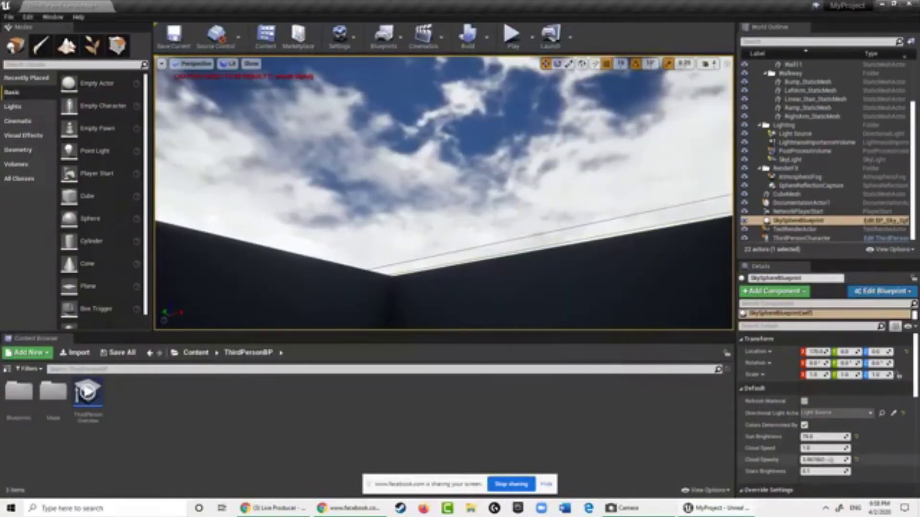
{"action": "left_click_drag", "start_coordinate": [830, 461], "coordinate": [880, 458]}
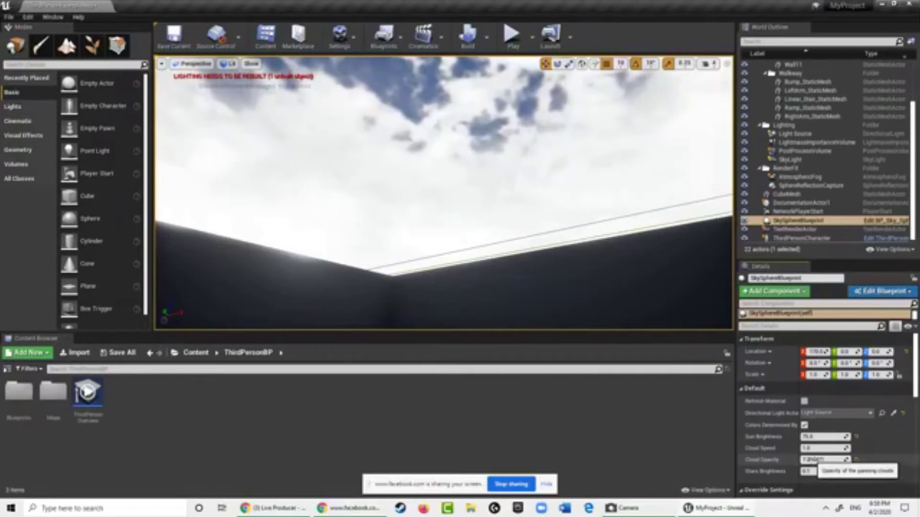
{"action": "left_click_drag", "start_coordinate": [816, 460], "coordinate": [781, 413]}
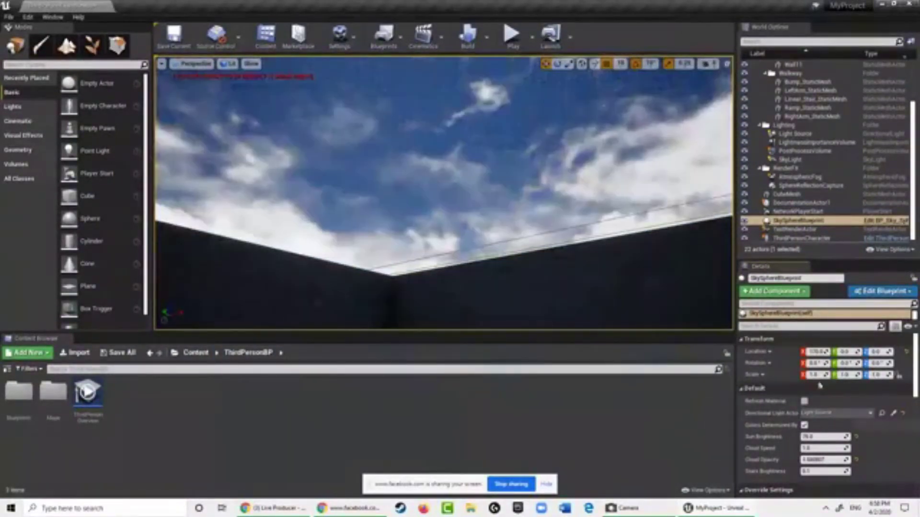
- Try an extremely high Sun Brightness on the sky sphere and reduce it while watching the sun's glow
{"action": "right_click_drag", "start_coordinate": [631, 298], "coordinate": [407, 177]}
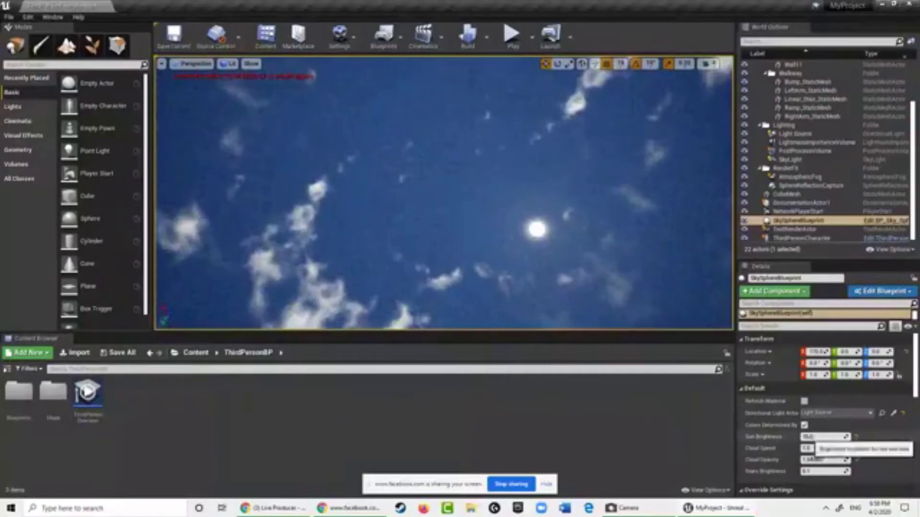
{"action": "left_click_drag", "start_coordinate": [814, 440], "coordinate": [863, 437]}
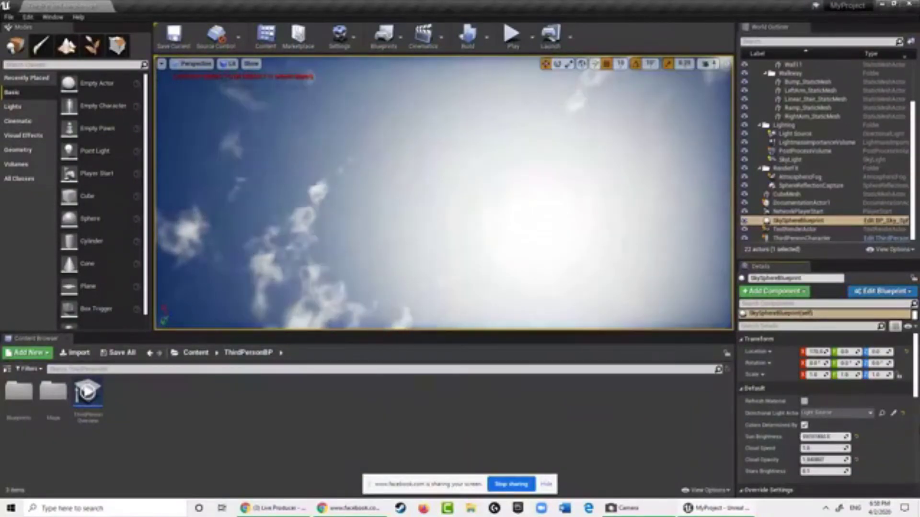
{"action": "mouse_move", "coordinate": [365, 235]}
{"action": "right_mouse_down"}
{"action": "mouse_move", "coordinate": [489, 329]}
{"action": "mouse_move", "coordinate": [367, 230]}
{"action": "right_mouse_up"}
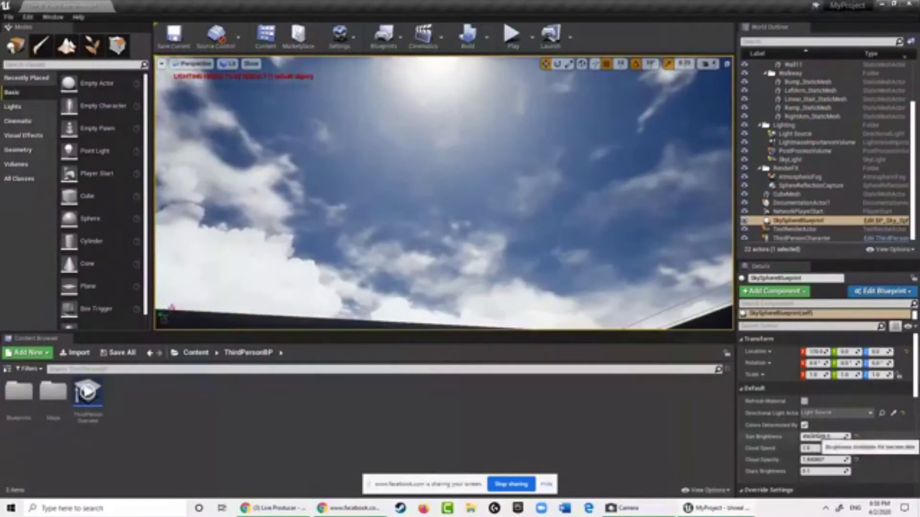
{"action": "left_click_drag", "start_coordinate": [753, 450], "coordinate": [320, 473]}
{"action": "left_click_drag", "start_coordinate": [255, 487], "coordinate": [268, 486]}
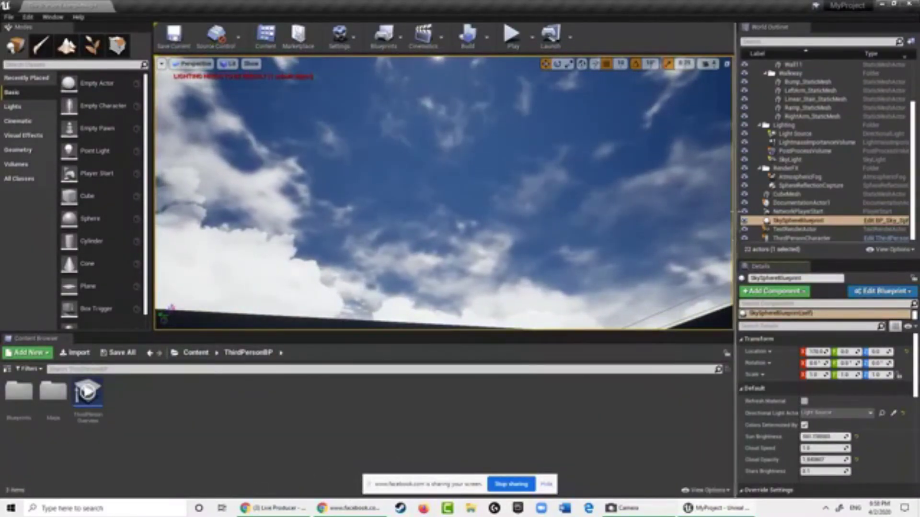
{"action": "right_click_drag", "start_coordinate": [623, 192], "coordinate": [596, 136]}
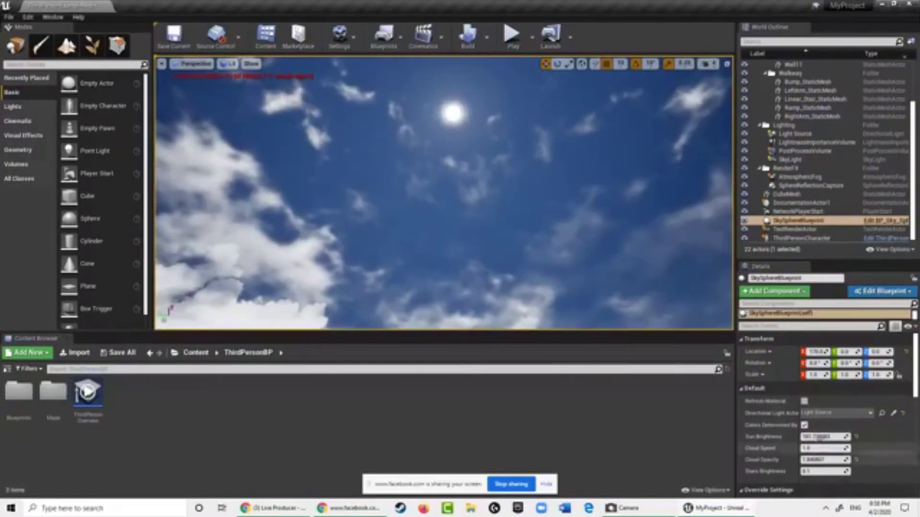
- Try near-zero and very high Sun Brightness values on the sky sphere, and reset the property to its default
{"action": "left_click_drag", "start_coordinate": [822, 438], "coordinate": [799, 445]}
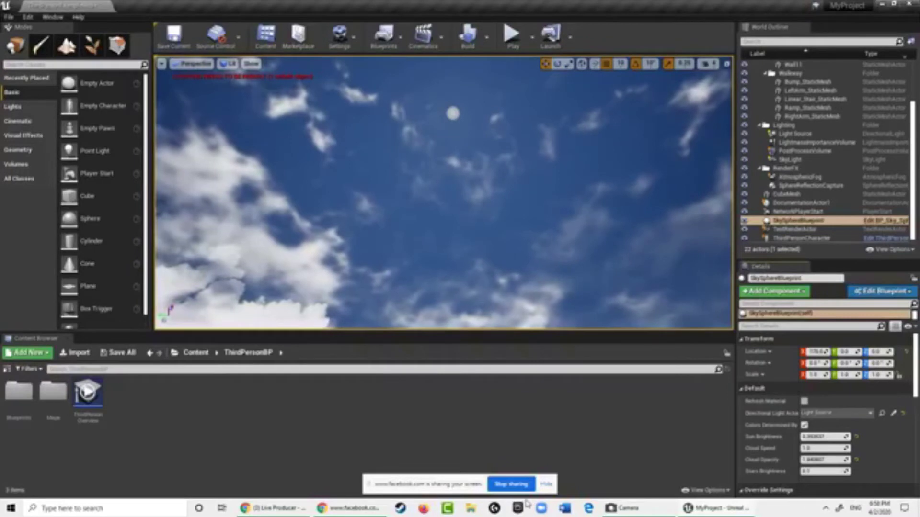
{"action": "left_click_drag", "start_coordinate": [526, 503], "coordinate": [822, 508]}
{"action": "left_click_drag", "start_coordinate": [858, 437], "coordinate": [868, 438]}
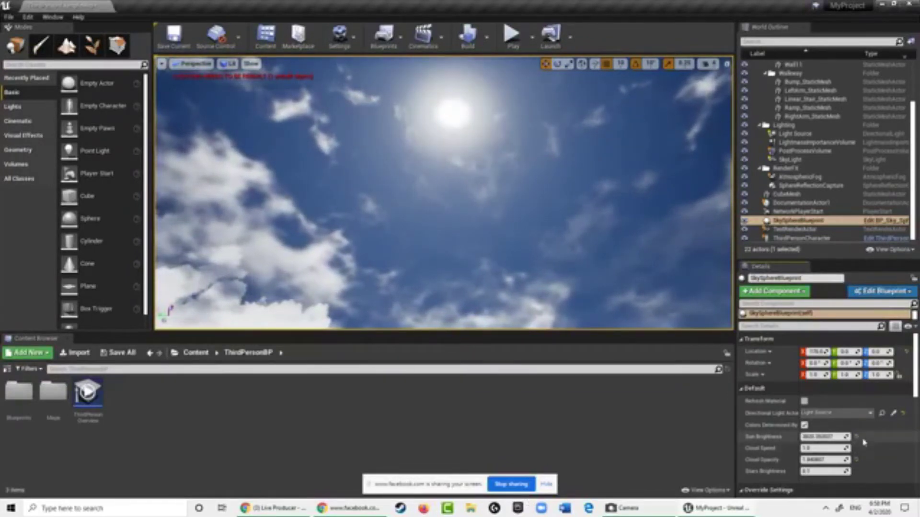
{"action": "left_click", "coordinate": [857, 437]}
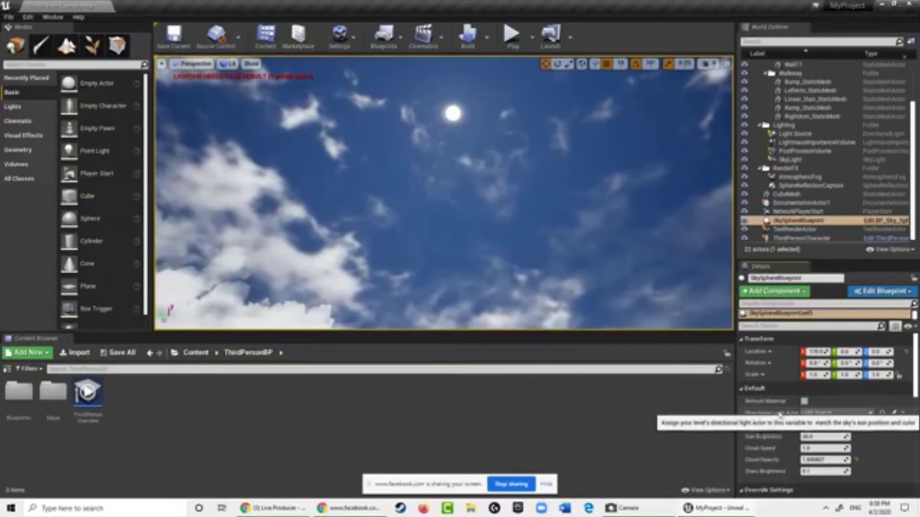
- Check the sky sphere's Directional Light Actor assignment and select the Light Source directional light in the level
{"action": "left_click", "coordinate": [824, 413]}
{"action": "left_click", "coordinate": [824, 419]}
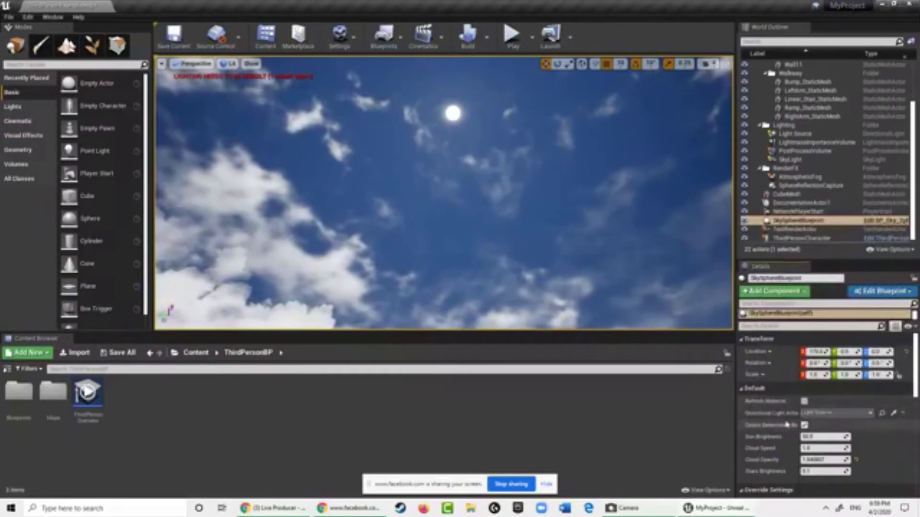
{"action": "right_click_drag", "start_coordinate": [599, 234], "coordinate": [568, 206]}
{"action": "left_click", "coordinate": [441, 201]}
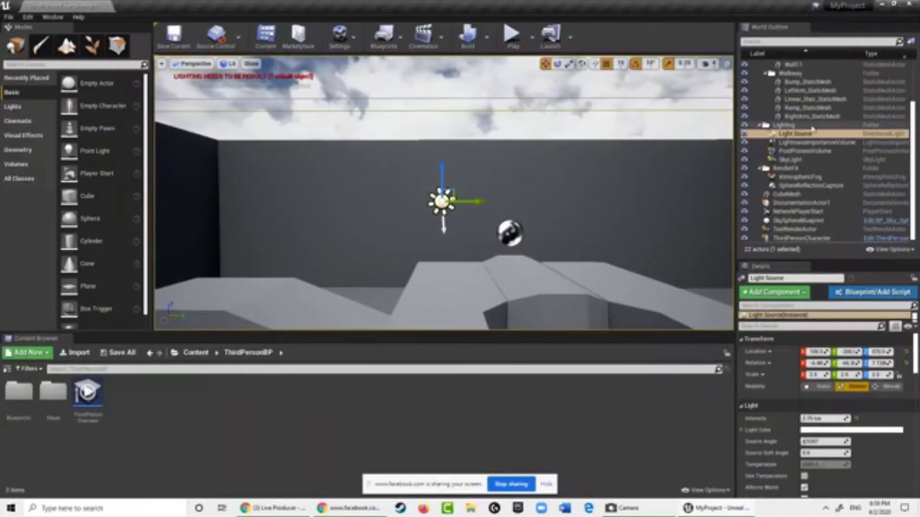
- Rotate the Light Source directional light until its direction arrow points almost horizontally toward the side wall
{"action": "left_click", "coordinate": [789, 136]}
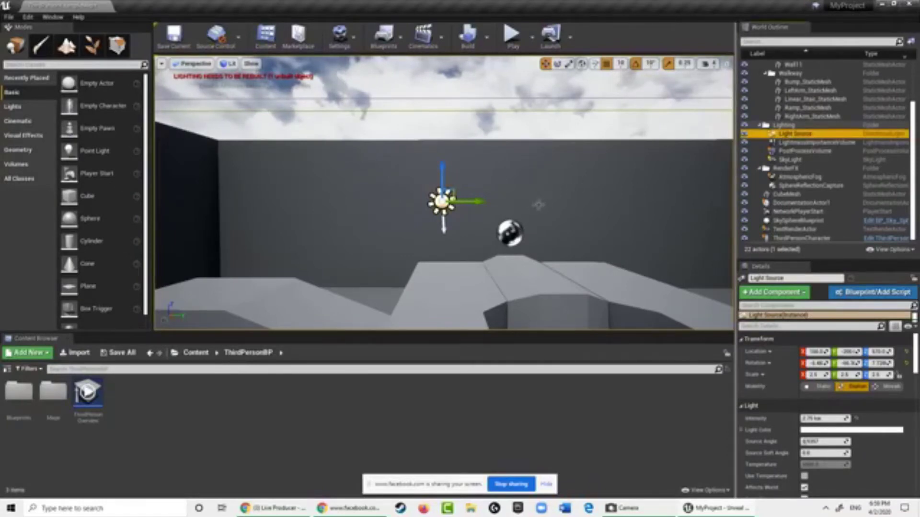
{"action": "right_click_drag", "start_coordinate": [534, 206], "coordinate": [320, 232]}
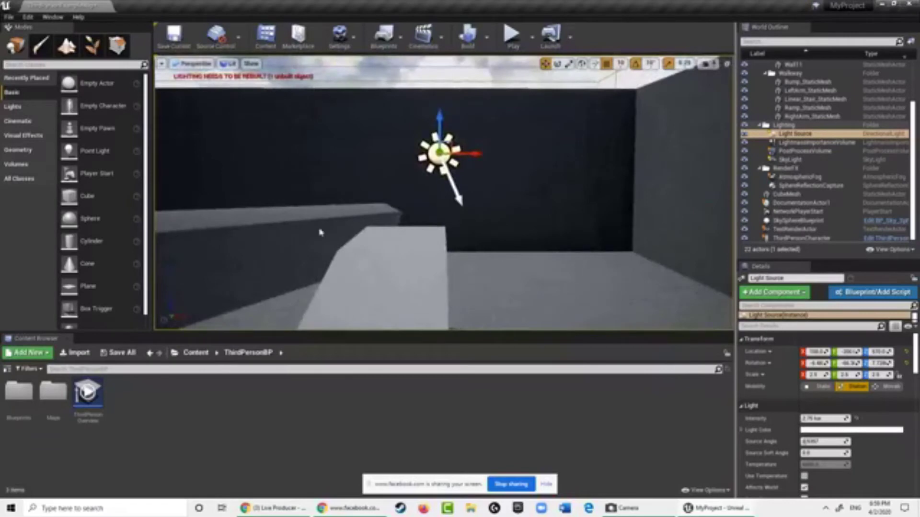
{"action": "mouse_move", "coordinate": [458, 184]}
{"action": "right_mouse_down"}
{"action": "mouse_move", "coordinate": [475, 243]}
{"action": "mouse_move", "coordinate": [479, 215]}
{"action": "mouse_move", "coordinate": [439, 183]}
{"action": "mouse_move", "coordinate": [425, 185]}
{"action": "mouse_move", "coordinate": [454, 194]}
{"action": "right_mouse_up"}
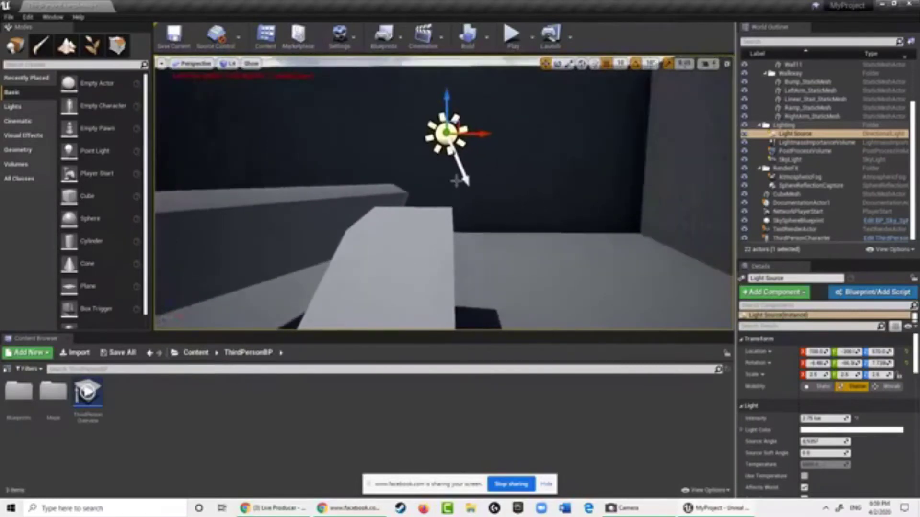
{"action": "key", "text": "e"}
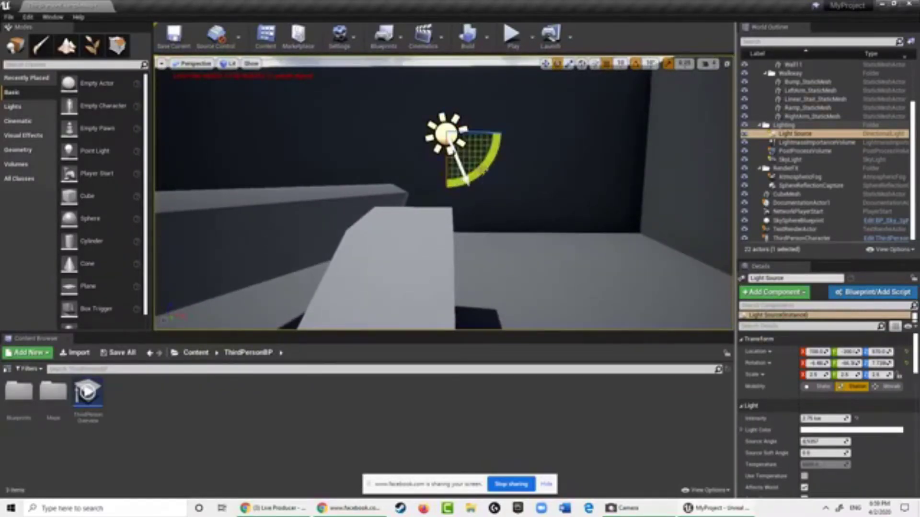
{"action": "left_click_drag", "start_coordinate": [496, 170], "coordinate": [560, 53]}
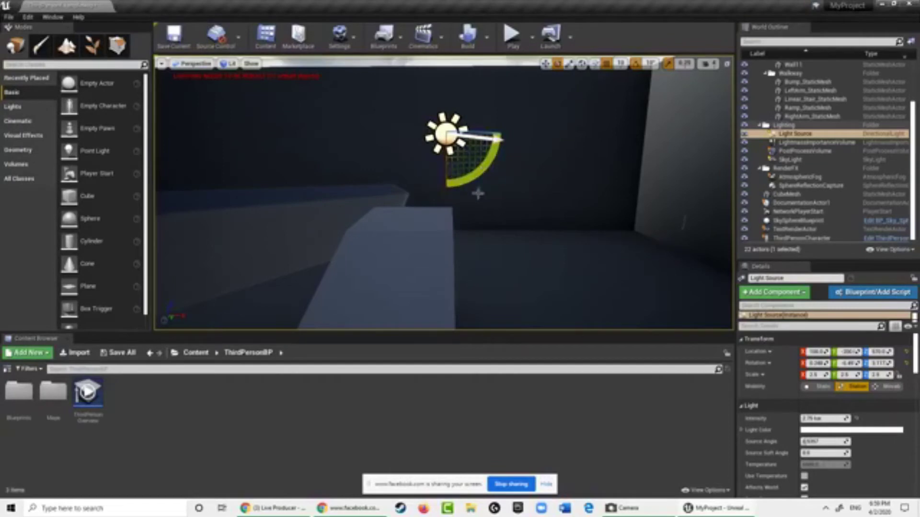
{"action": "right_click_drag", "start_coordinate": [477, 193], "coordinate": [414, 171]}
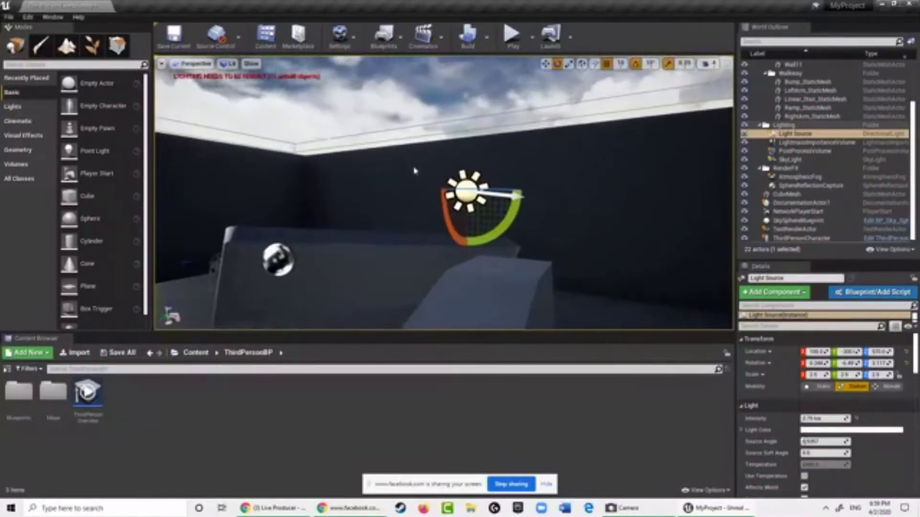
{"action": "right_click_drag", "start_coordinate": [468, 186], "coordinate": [331, 71]}
{"action": "right_click_drag", "start_coordinate": [333, 71], "coordinate": [520, 217]}
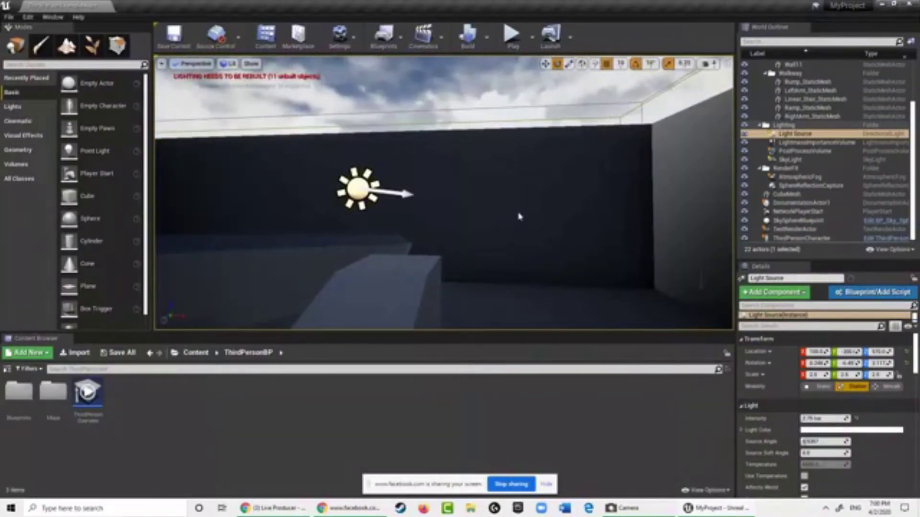
- Select the sky sphere and refresh its material to match the nearly horizontal light, checking the sky's colour
{"action": "right_click_drag", "start_coordinate": [519, 217], "coordinate": [518, 158]}
{"action": "left_click", "coordinate": [408, 155]}
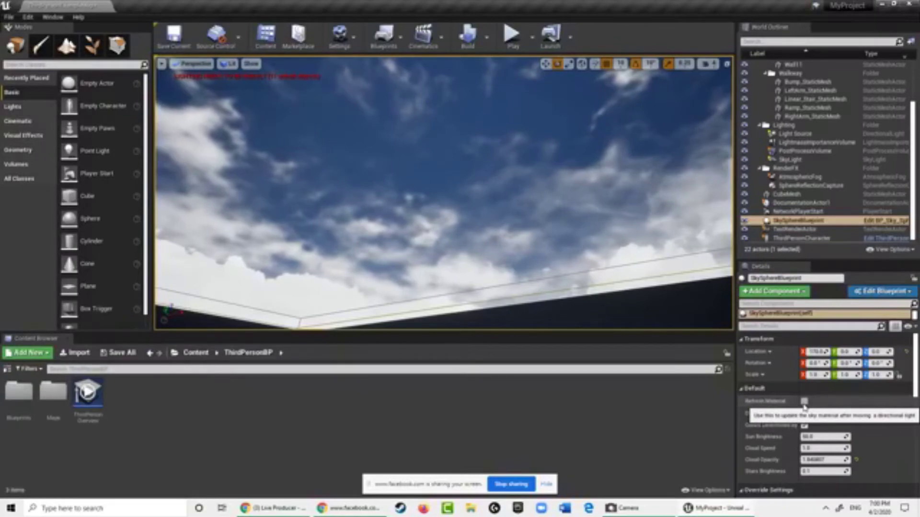
{"action": "right_click_drag", "start_coordinate": [445, 249], "coordinate": [472, 293]}
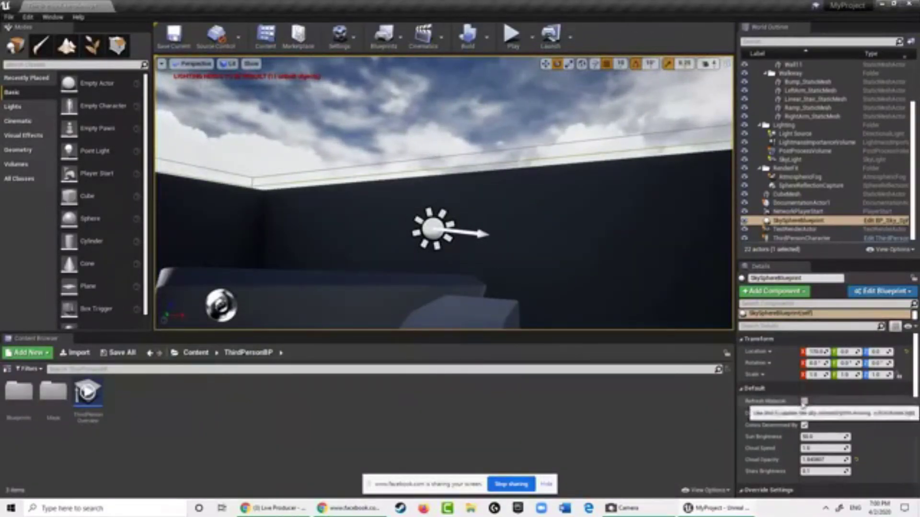
{"action": "left_click", "coordinate": [805, 401]}
{"action": "right_click_drag", "start_coordinate": [563, 255], "coordinate": [479, 316]}
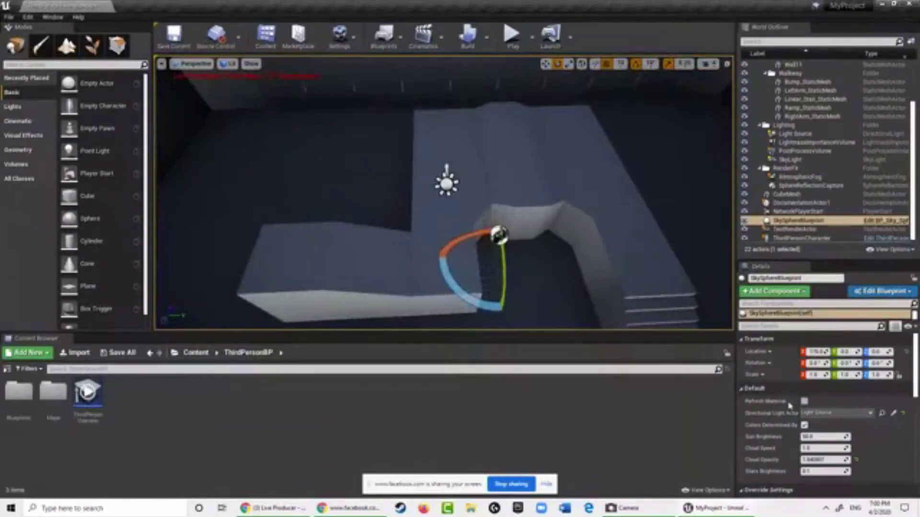
{"action": "right_click_drag", "start_coordinate": [789, 406], "coordinate": [662, 115]}
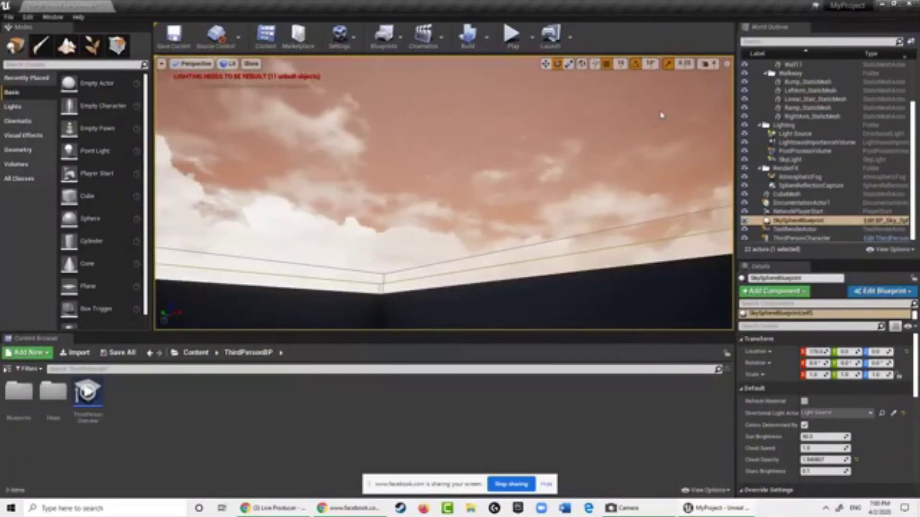
{"action": "right_click_drag", "start_coordinate": [661, 115], "coordinate": [673, 284]}
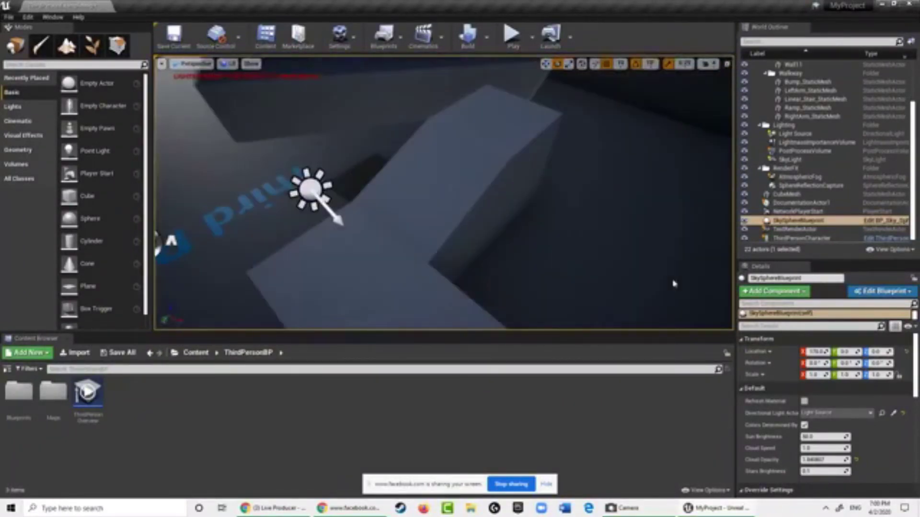
- Select the Light Source directional light again and rotate it so its direction arrow points upward, away from the floor
{"action": "left_click", "coordinate": [300, 188]}
{"action": "right_click_drag", "start_coordinate": [478, 271], "coordinate": [511, 222]}
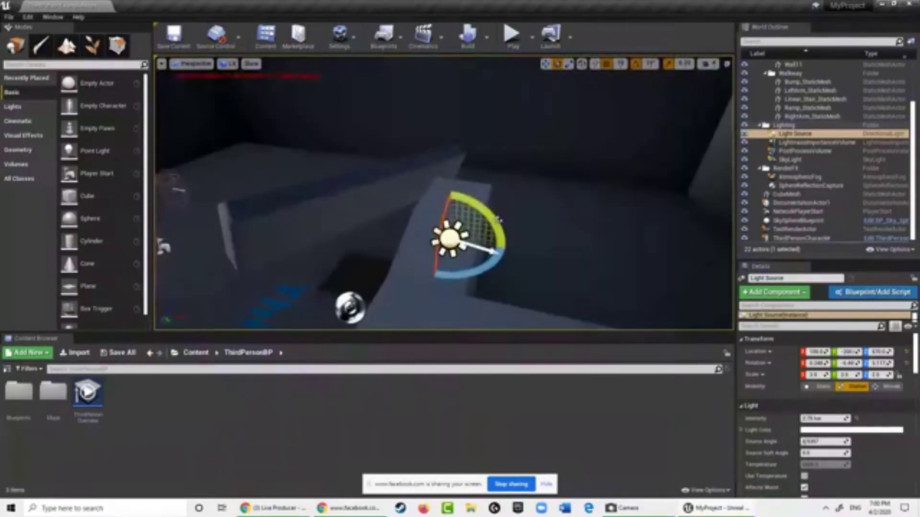
{"action": "left_click_drag", "start_coordinate": [498, 221], "coordinate": [364, 43]}
{"action": "mouse_move", "coordinate": [441, 255]}
{"action": "right_mouse_down"}
{"action": "mouse_move", "coordinate": [448, 174]}
{"action": "mouse_move", "coordinate": [434, 243]}
{"action": "right_mouse_up"}
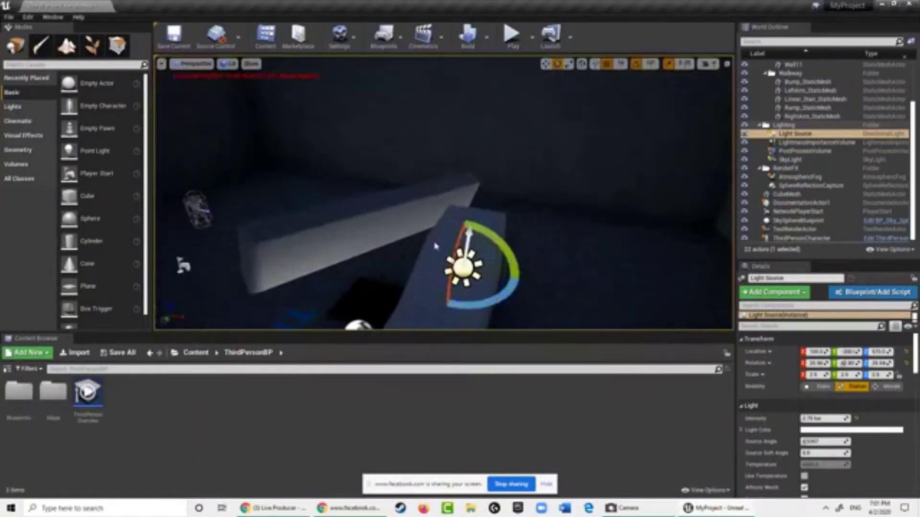
{"action": "right_click_drag", "start_coordinate": [532, 168], "coordinate": [532, 164]}
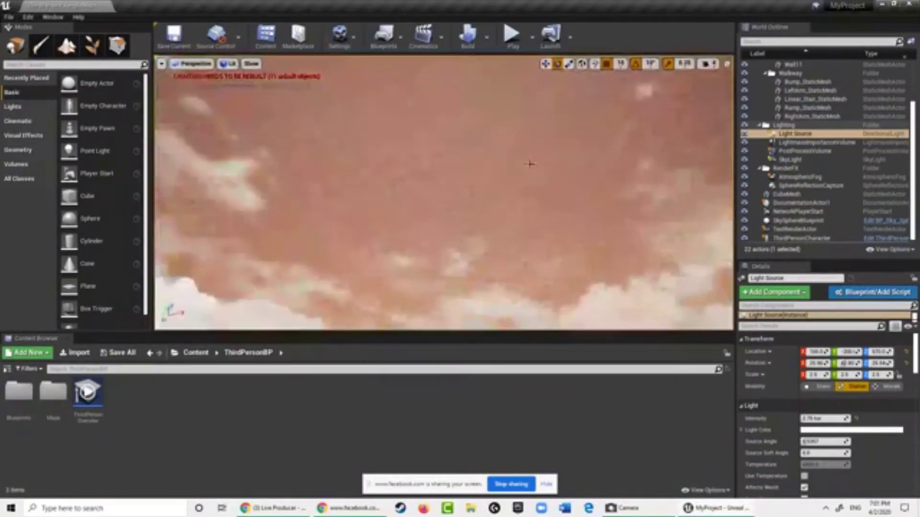
- Reselect the sky sphere, refresh its material for the upward-pointing light and look over the sky
{"action": "left_click", "coordinate": [543, 218]}
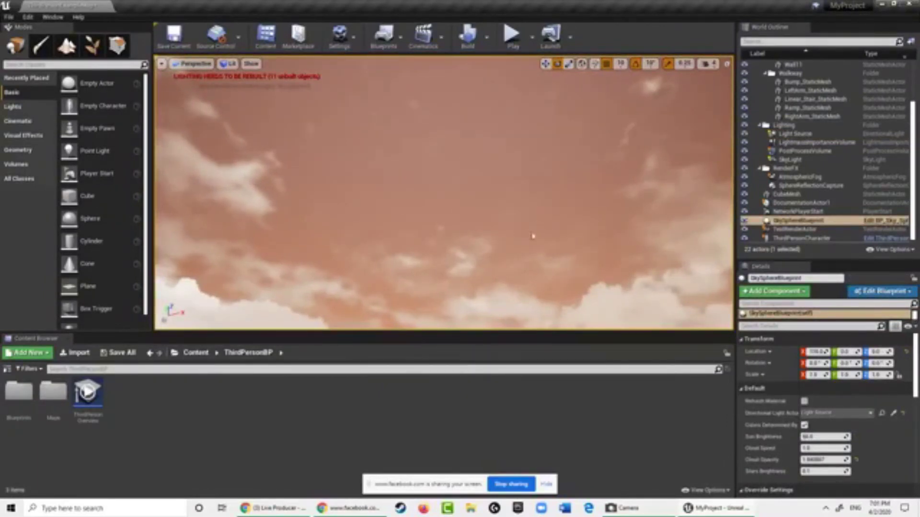
{"action": "right_click_drag", "start_coordinate": [532, 236], "coordinate": [531, 232]}
{"action": "right_click_drag", "start_coordinate": [476, 250], "coordinate": [477, 278]}
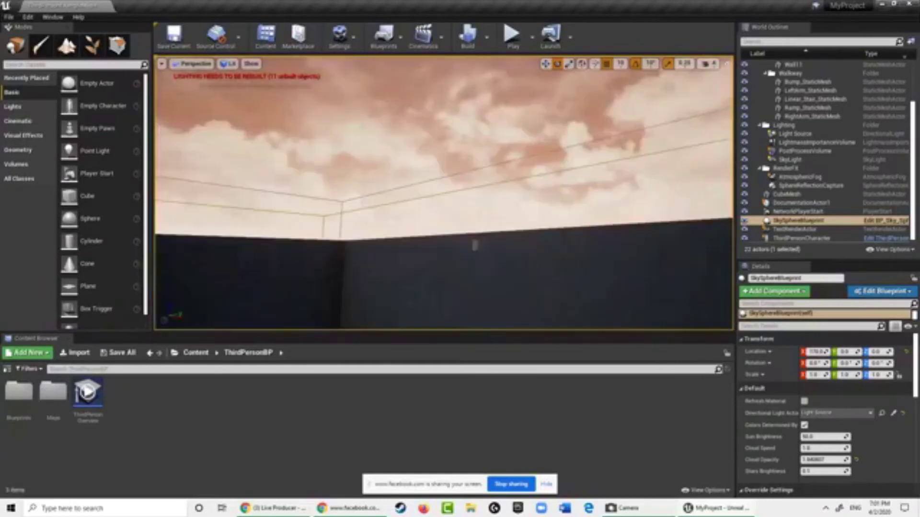
{"action": "left_click", "coordinate": [805, 402]}
{"action": "right_click_drag", "start_coordinate": [541, 198], "coordinate": [431, 120]}
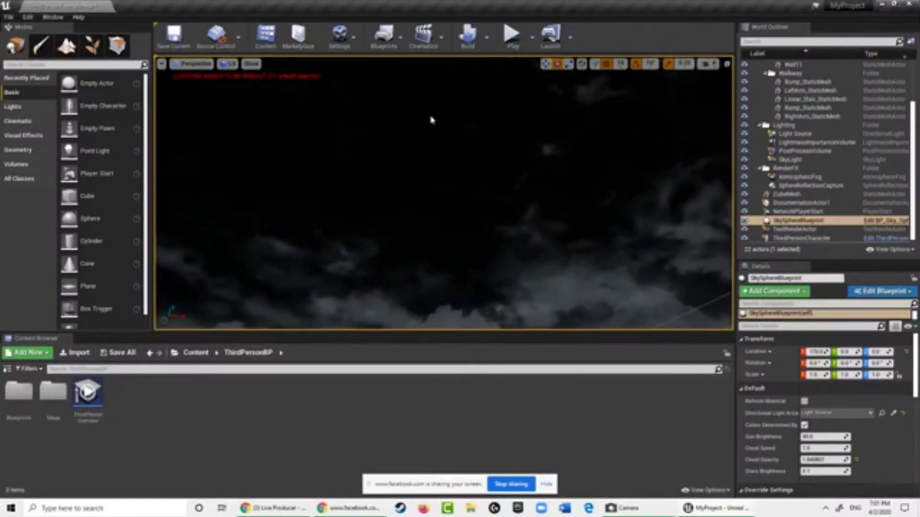
{"action": "right_click_drag", "start_coordinate": [432, 120], "coordinate": [750, 2]}
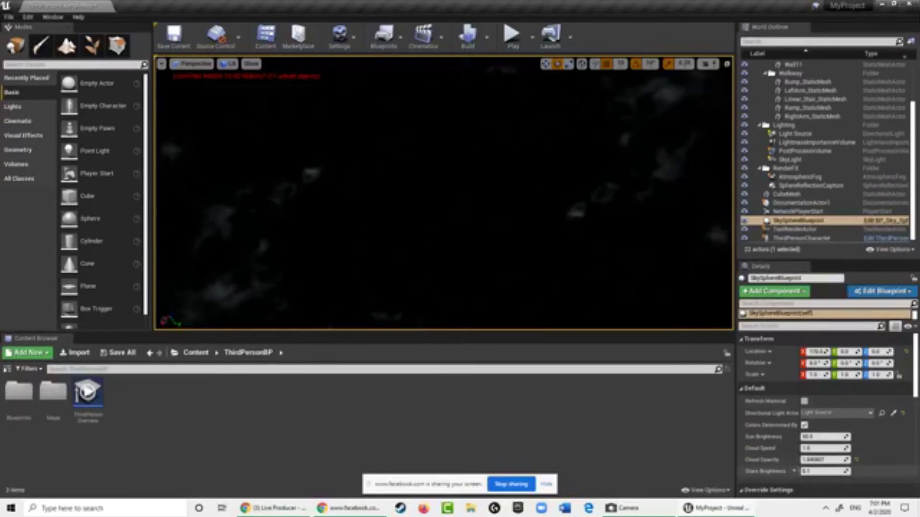
- Raise the sky sphere's Stars Brightness to about 24 and set its Cloud Opacity to 0
{"action": "left_click_drag", "start_coordinate": [808, 472], "coordinate": [886, 472]}
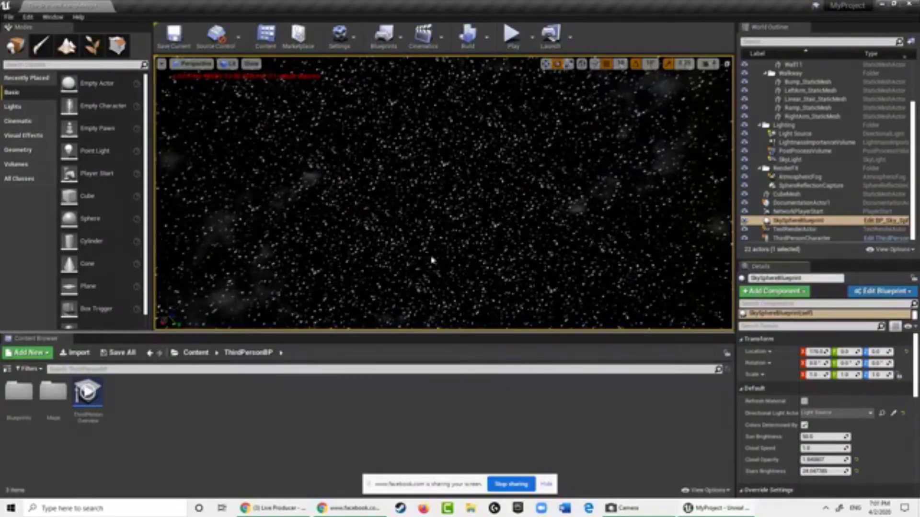
{"action": "right_click_drag", "start_coordinate": [431, 261], "coordinate": [558, 377]}
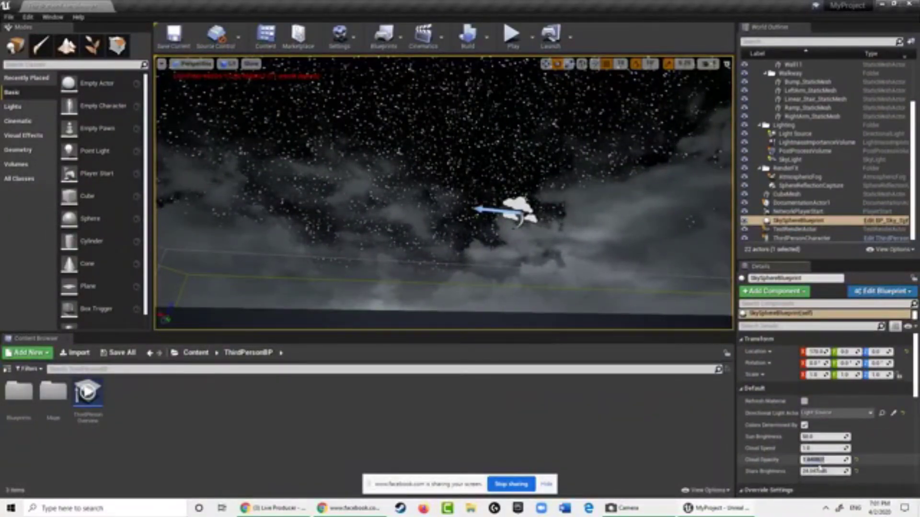
{"action": "key", "text": "Return"}
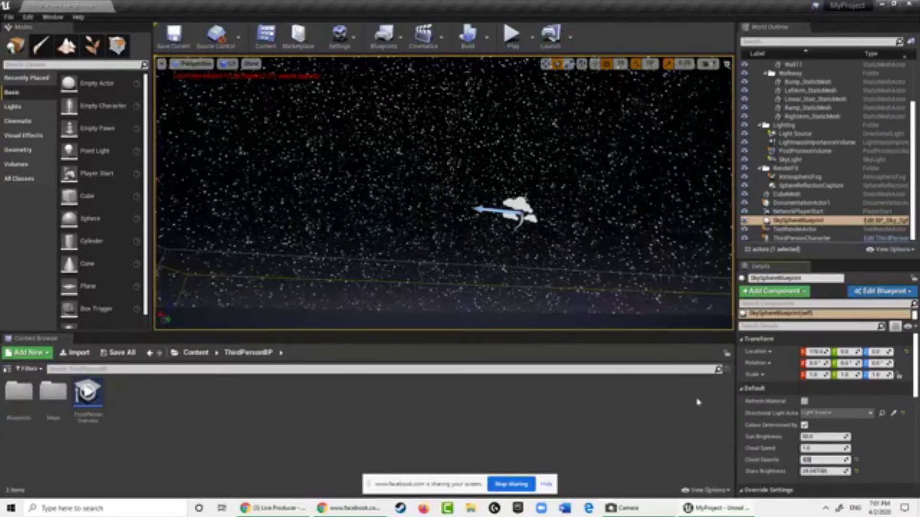
{"action": "right_click_drag", "start_coordinate": [562, 293], "coordinate": [567, 171]}
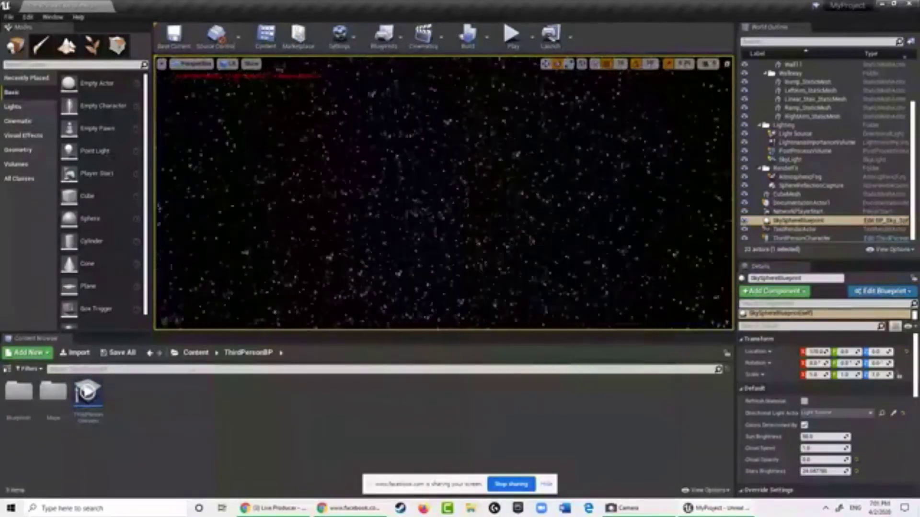
{"action": "right_click_drag", "start_coordinate": [395, 262], "coordinate": [719, 380]}
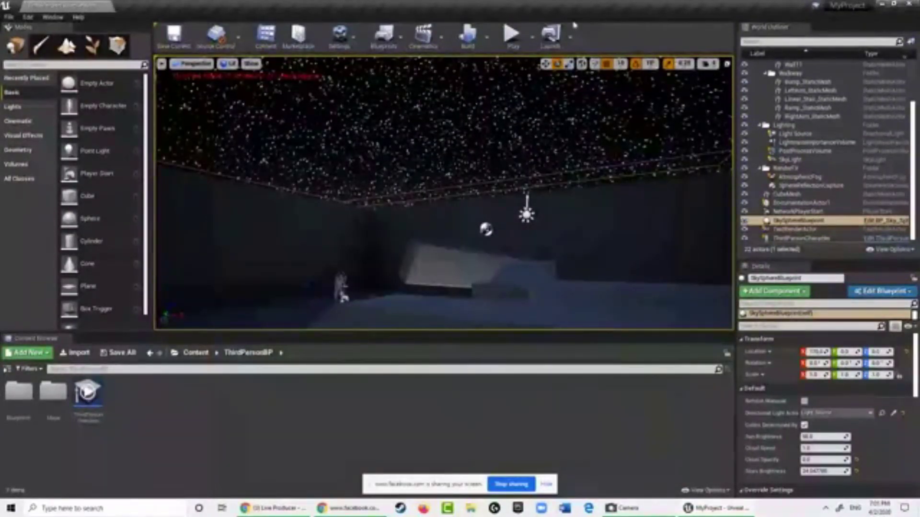
- Play the level, run the character forward under the starry sky, and stop the play session
{"action": "left_click", "coordinate": [510, 35]}
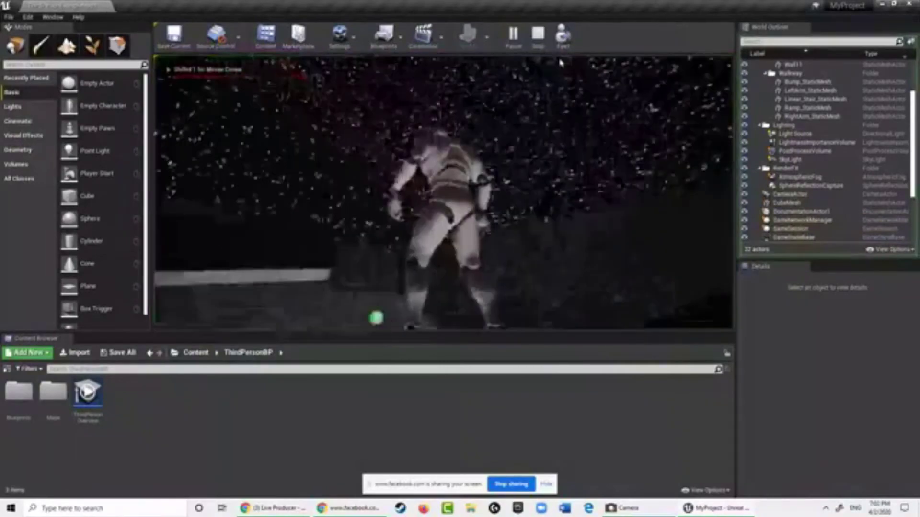
{"action": "key", "text": "w"}
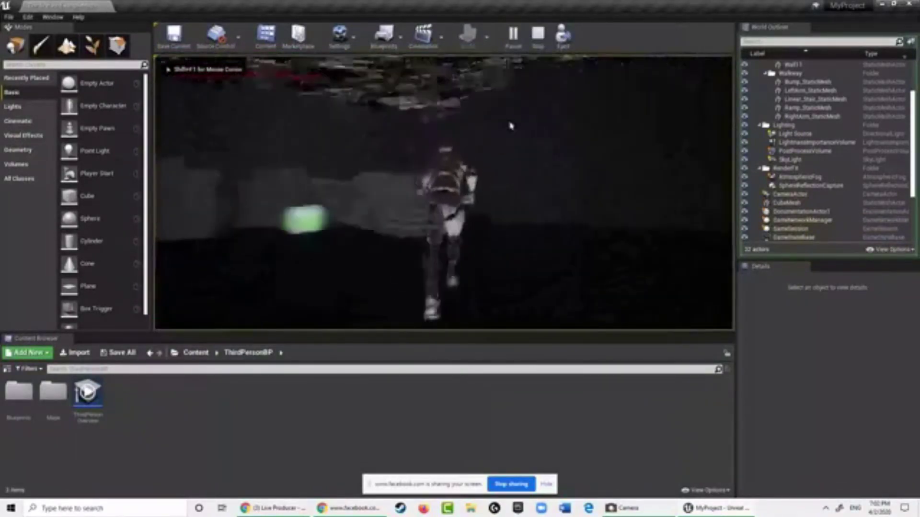
{"action": "key", "text": "w"}
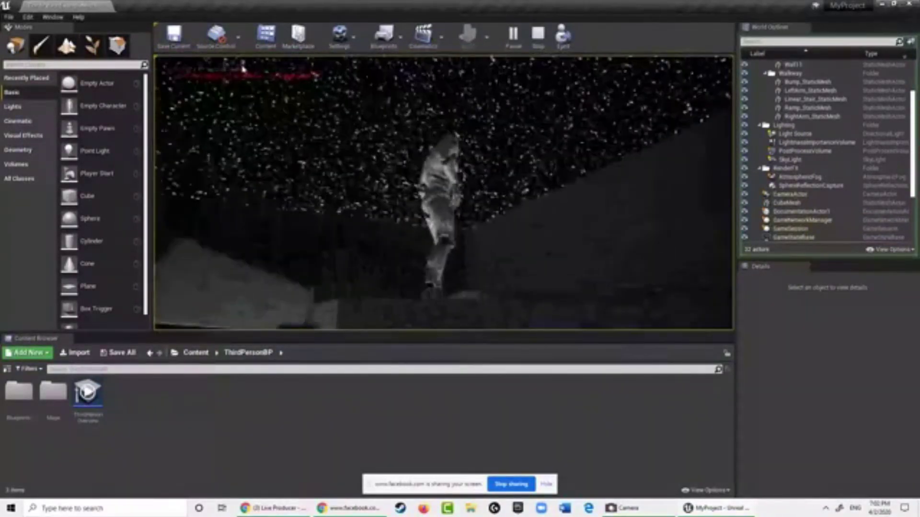
{"action": "key", "text": "w"}
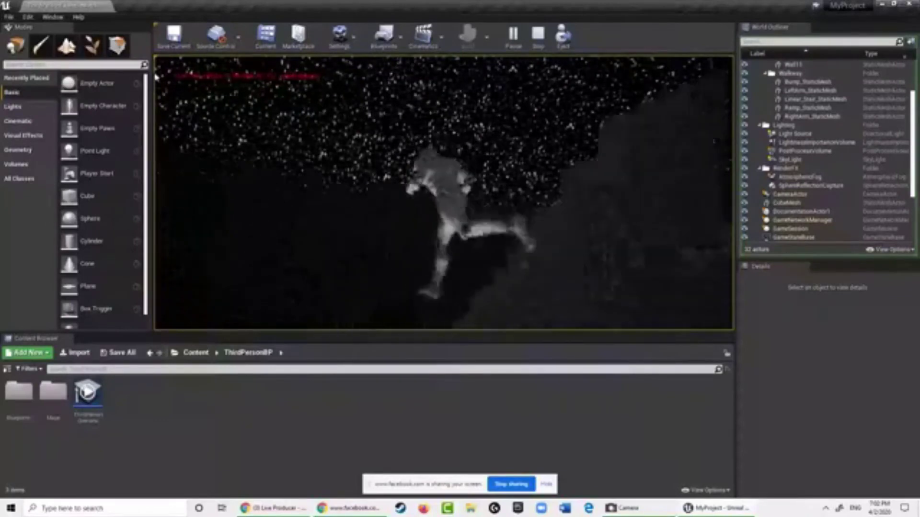
{"action": "key", "text": "Escape"}
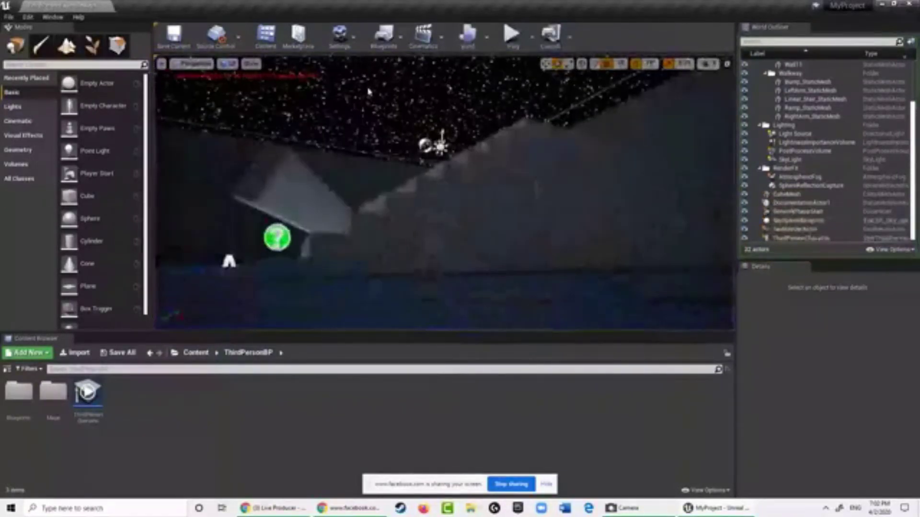
- Survey the level under the night lighting and select the CubeMesh block beside the walkway
{"action": "right_click_drag", "start_coordinate": [371, 57], "coordinate": [236, 135]}
{"action": "key", "text": "w"}
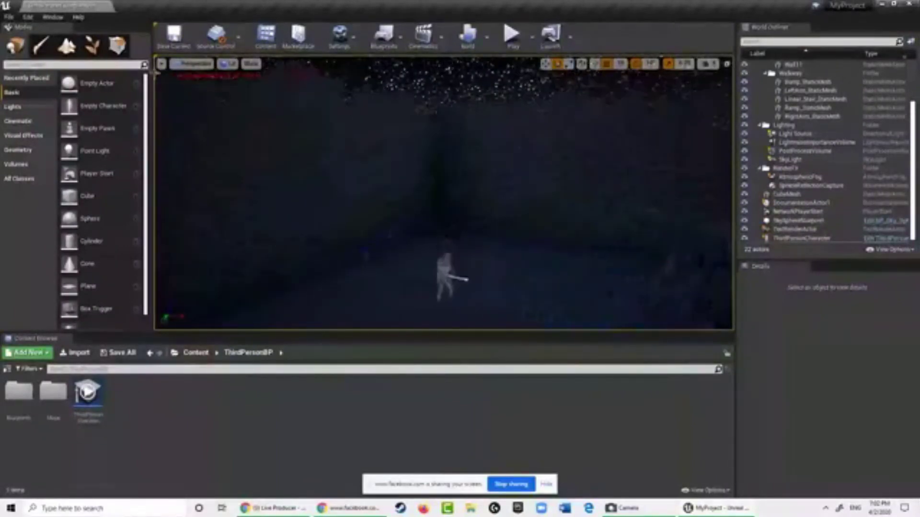
{"action": "left_click", "coordinate": [455, 281]}
{"action": "right_click_drag", "start_coordinate": [455, 280], "coordinate": [468, 269]}
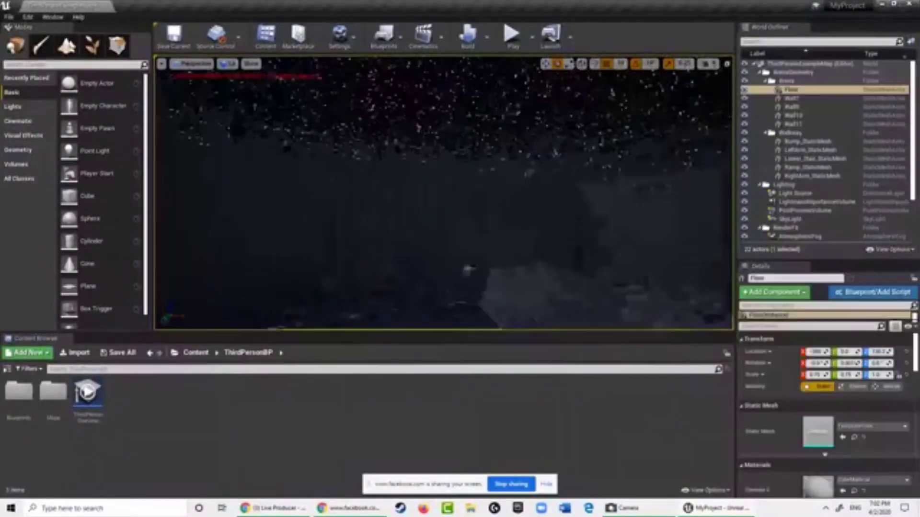
{"action": "left_click", "coordinate": [511, 308]}
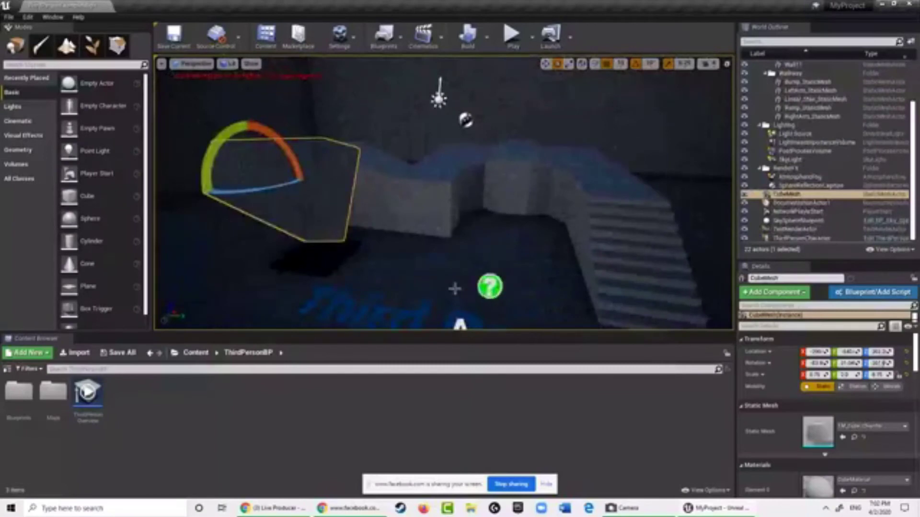
{"action": "key", "text": "alt+Tab"}
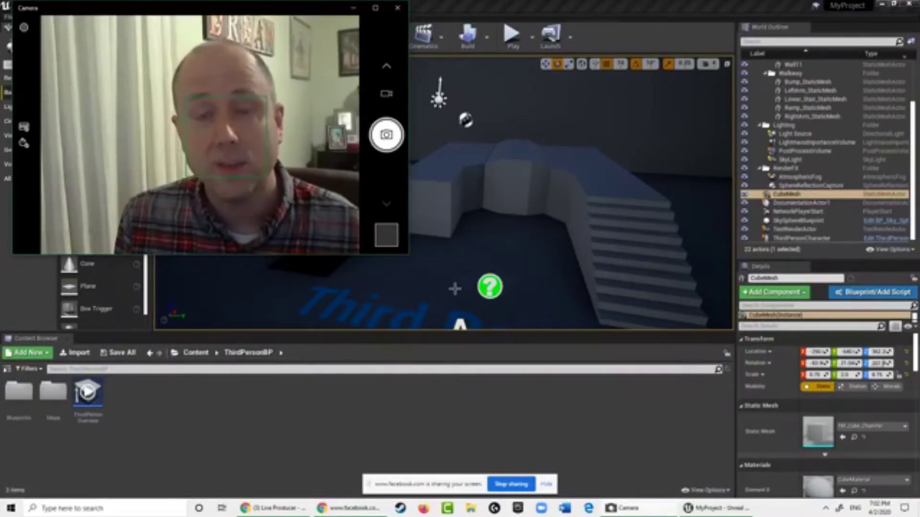
{"action": "left_click", "coordinate": [602, 290]}
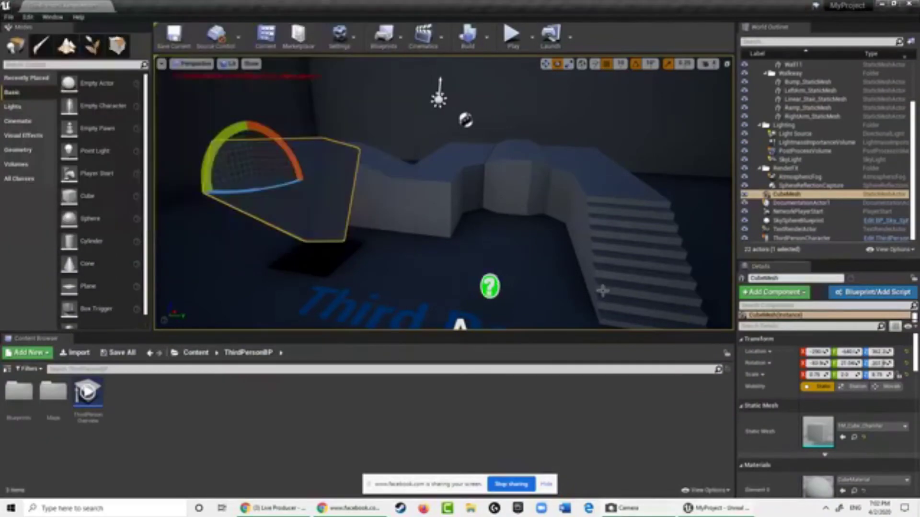
{"action": "mouse_move", "coordinate": [542, 236]}
{"action": "right_mouse_down"}
{"action": "mouse_move", "coordinate": [624, 208]}
{"action": "mouse_move", "coordinate": [628, 170]}
{"action": "mouse_move", "coordinate": [577, 230]}
{"action": "mouse_move", "coordinate": [438, 242]}
{"action": "mouse_move", "coordinate": [583, 252]}
{"action": "mouse_move", "coordinate": [633, 139]}
{"action": "mouse_move", "coordinate": [605, 103]}
{"action": "mouse_move", "coordinate": [540, 192]}
{"action": "mouse_move", "coordinate": [548, 246]}
{"action": "mouse_move", "coordinate": [695, 261]}
{"action": "mouse_move", "coordinate": [542, 236]}
{"action": "right_mouse_up"}
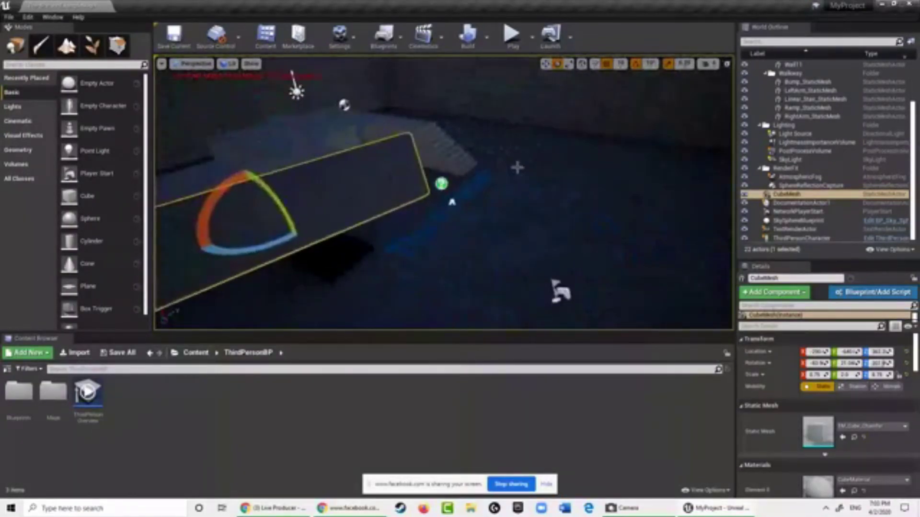
- Undo the night-time light rotation and sky sphere edits, back through the Sun Brightness edit, to restore the daylight sky
{"action": "key", "text": "ctrl+z"}
{"action": "right_click_drag", "start_coordinate": [518, 167], "coordinate": [489, 115]}
{"action": "key", "text": "ctrl+z"}
{"action": "key", "text": "ctrl+z"}
{"action": "key", "text": "ctrl+z"}
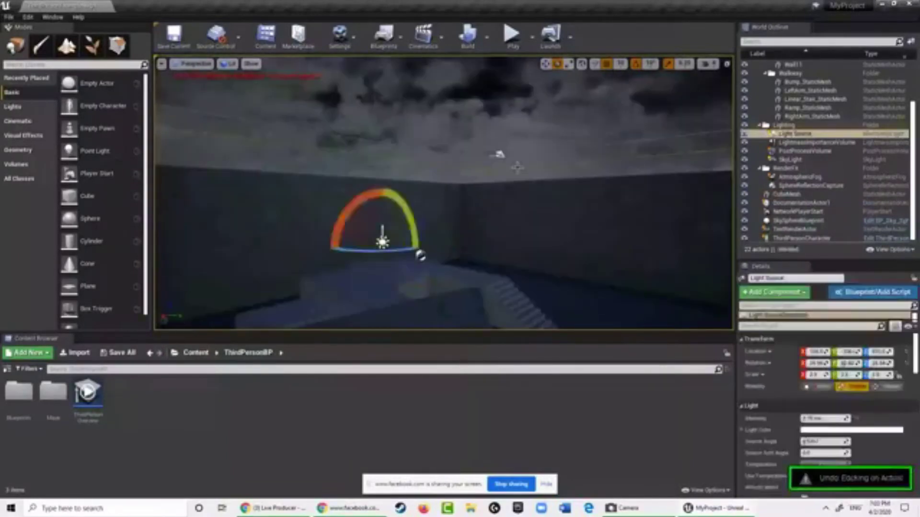
{"action": "key", "text": "ctrl+z"}
{"action": "key", "text": "ctrl+z"}
{"action": "key", "text": "ctrl+z"}
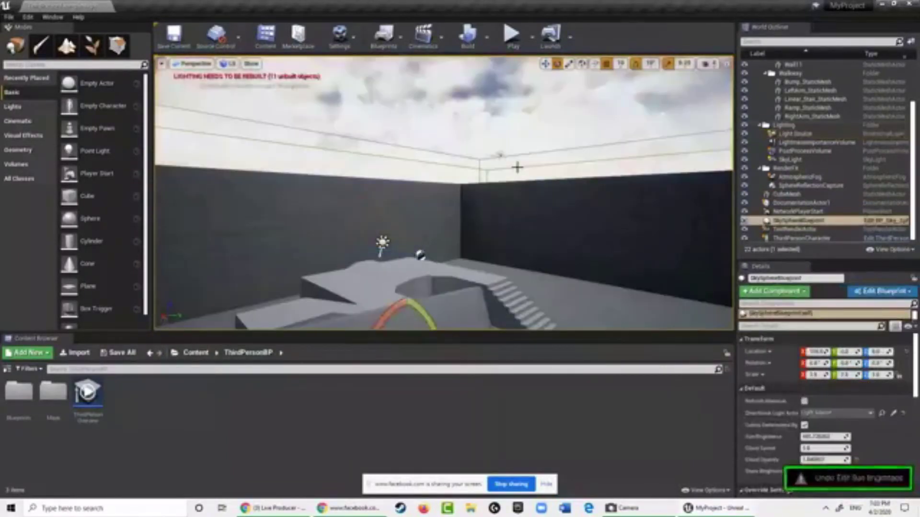
- Move out of the walled arena and view the whole level from far away
{"action": "right_click_drag", "start_coordinate": [522, 220], "coordinate": [277, 274]}
{"action": "right_click_drag", "start_coordinate": [197, 306], "coordinate": [649, 249]}
{"action": "key", "text": "w"}
{"action": "key", "text": "s"}
{"action": "key", "text": "a"}
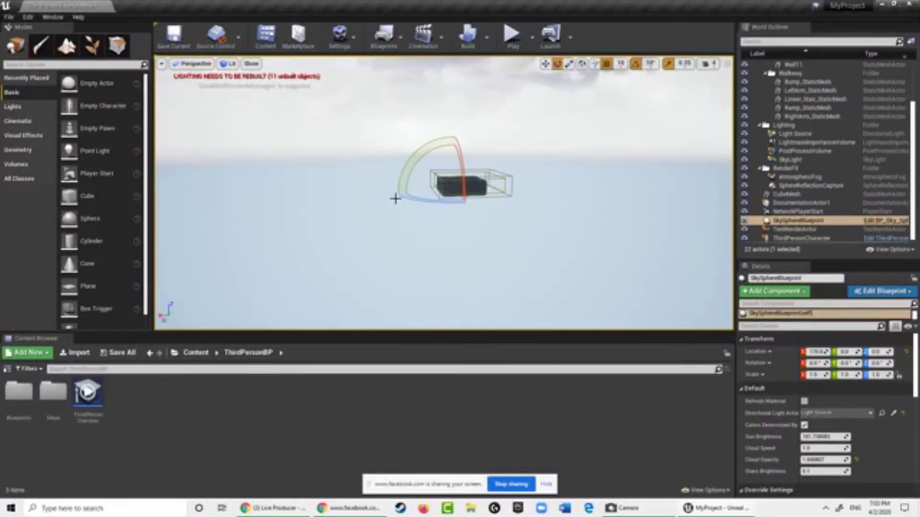
{"action": "right_click_drag", "start_coordinate": [395, 198], "coordinate": [353, 202]}
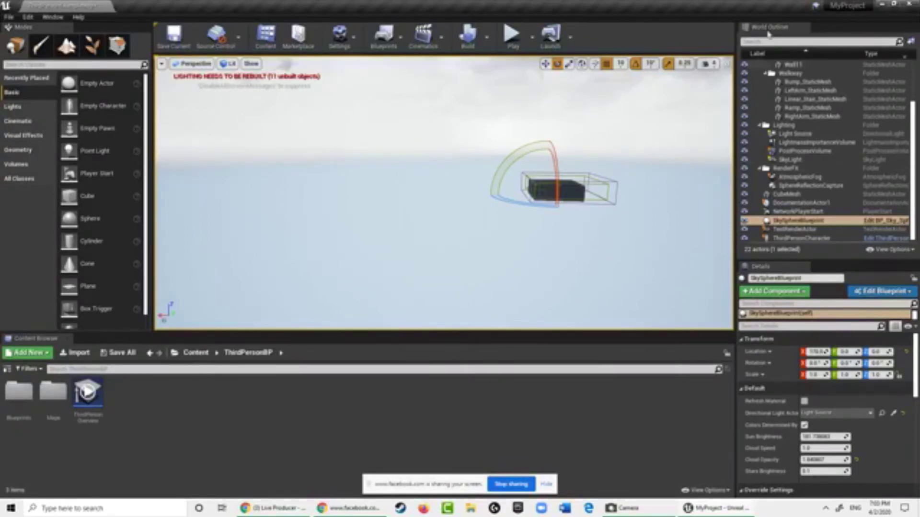
- Find ThirdPersonCharacter in the level's actor list, select it and focus the view on it
{"action": "scroll", "coordinate": [782, 168], "scroll_direction": "down", "scroll_amount": 1}
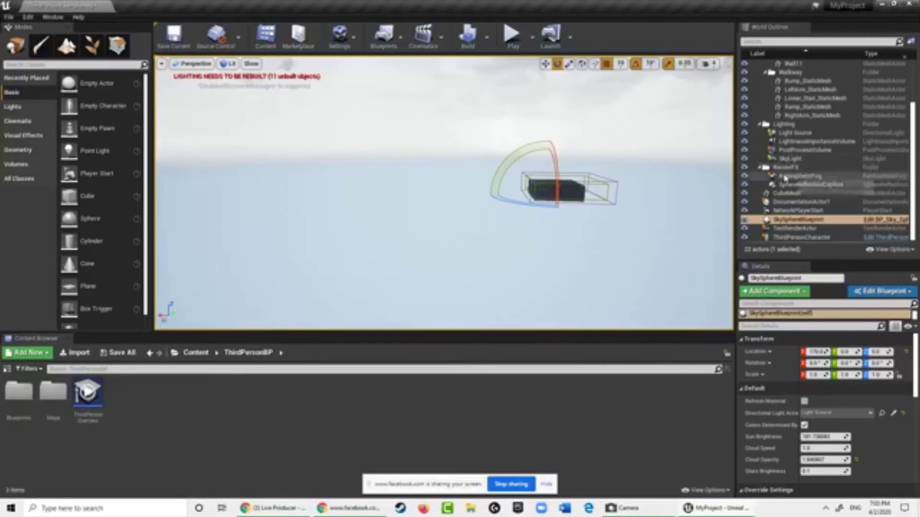
{"action": "scroll", "coordinate": [790, 179], "scroll_direction": "up", "scroll_amount": 3}
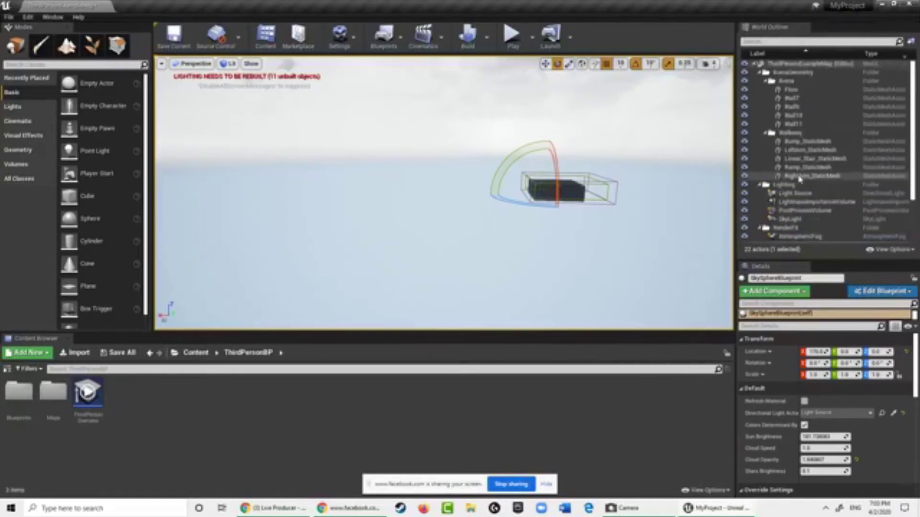
{"action": "scroll", "coordinate": [799, 179], "scroll_direction": "down", "scroll_amount": 3}
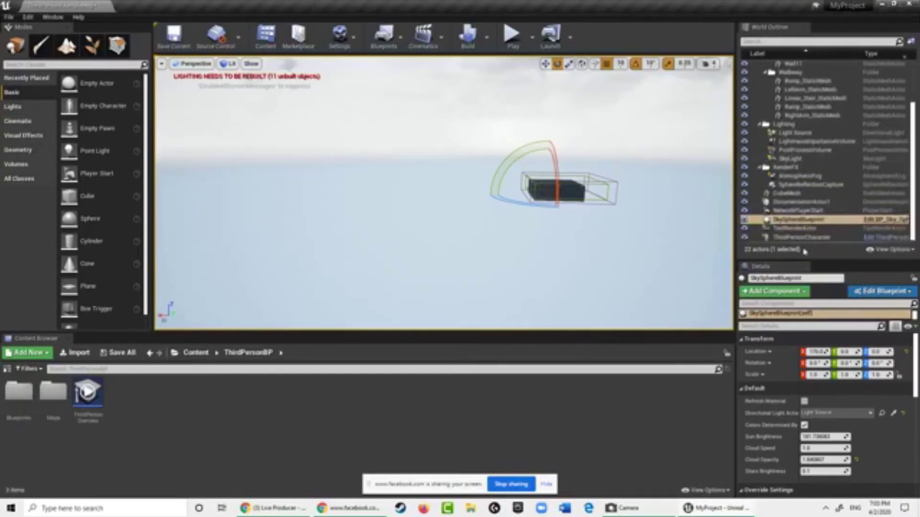
{"action": "left_click", "coordinate": [806, 237]}
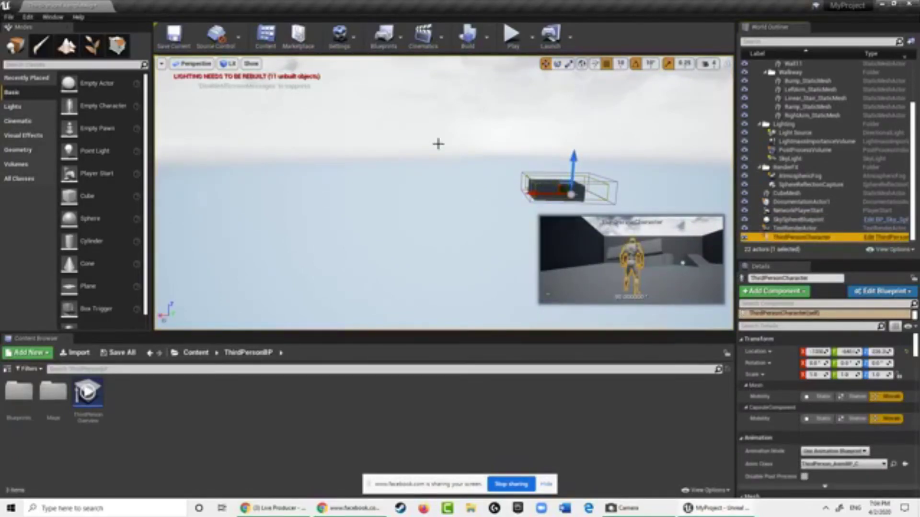
{"action": "key", "text": "f"}
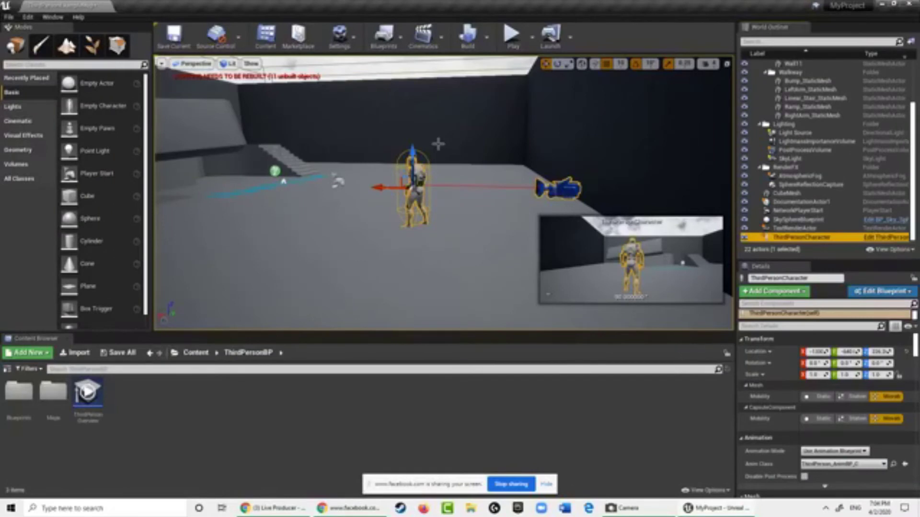
- Select the Linear_Stair_StaticMesh staircase in the level and focus the view on it
{"action": "right_click_drag", "start_coordinate": [433, 148], "coordinate": [321, 141]}
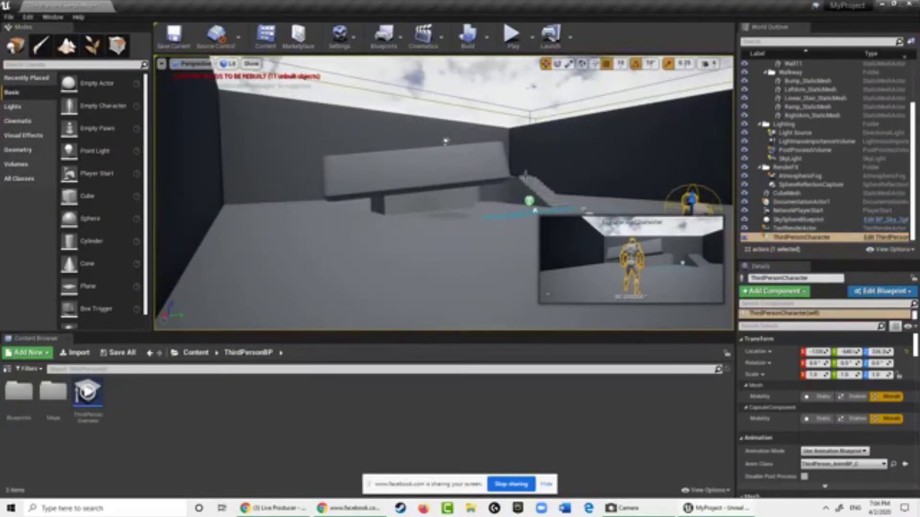
{"action": "right_click_drag", "start_coordinate": [404, 168], "coordinate": [522, 182]}
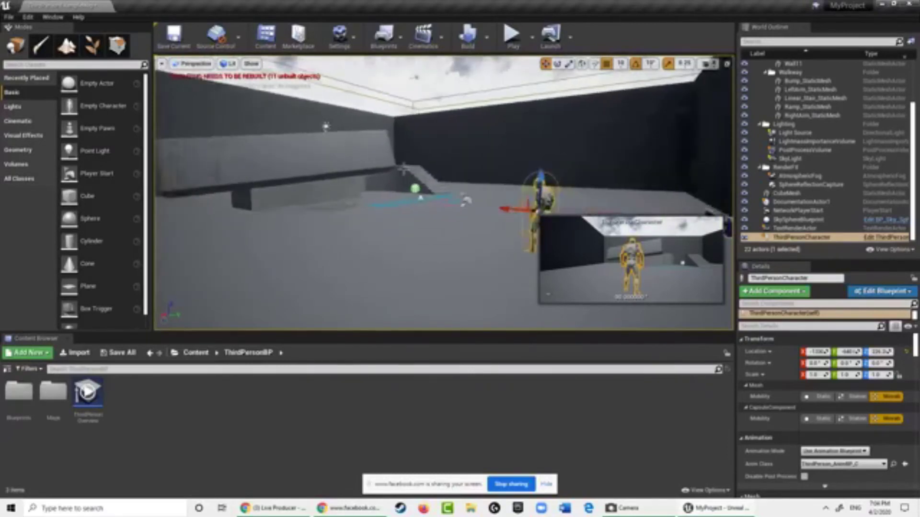
{"action": "left_click", "coordinate": [419, 178]}
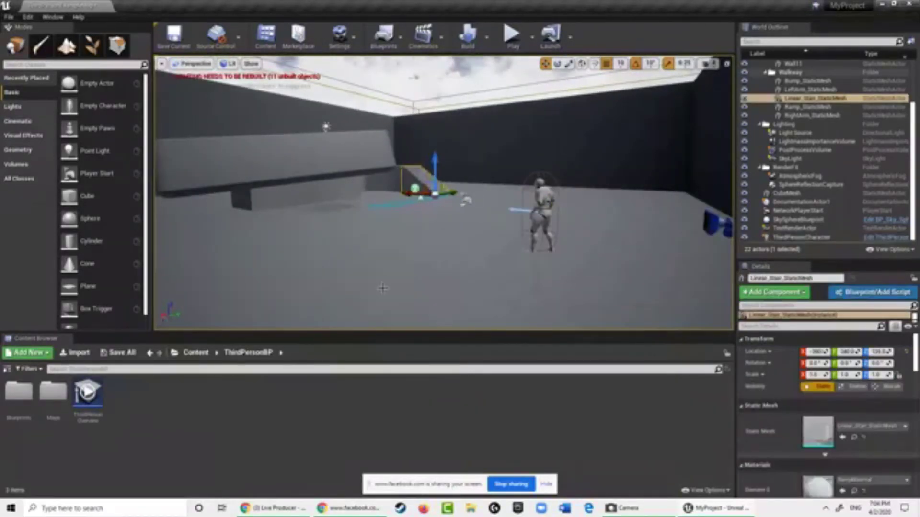
{"action": "key", "text": "f"}
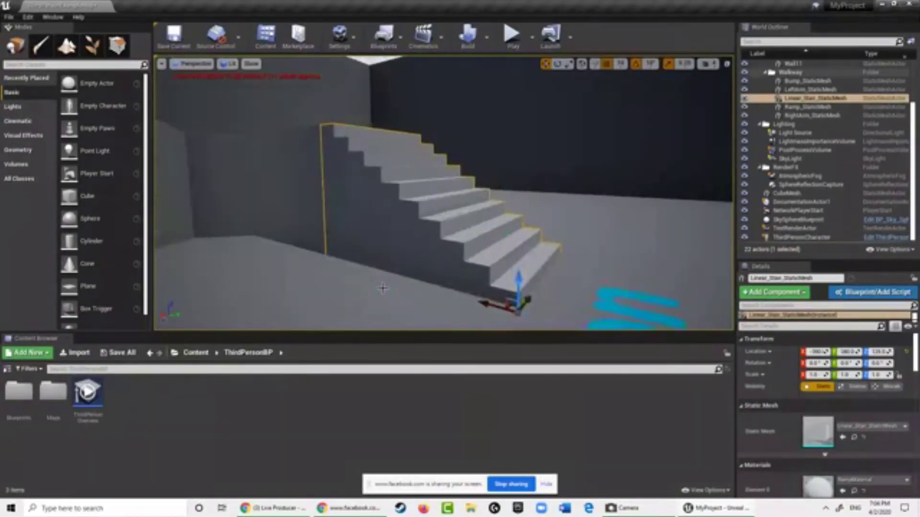
- Select the sky sphere by its visible sky and frame the entire sphere from outside
{"action": "mouse_move", "coordinate": [384, 293]}
{"action": "right_mouse_down"}
{"action": "mouse_move", "coordinate": [386, 268]}
{"action": "mouse_move", "coordinate": [390, 288]}
{"action": "right_mouse_up"}
{"action": "left_click", "coordinate": [394, 286]}
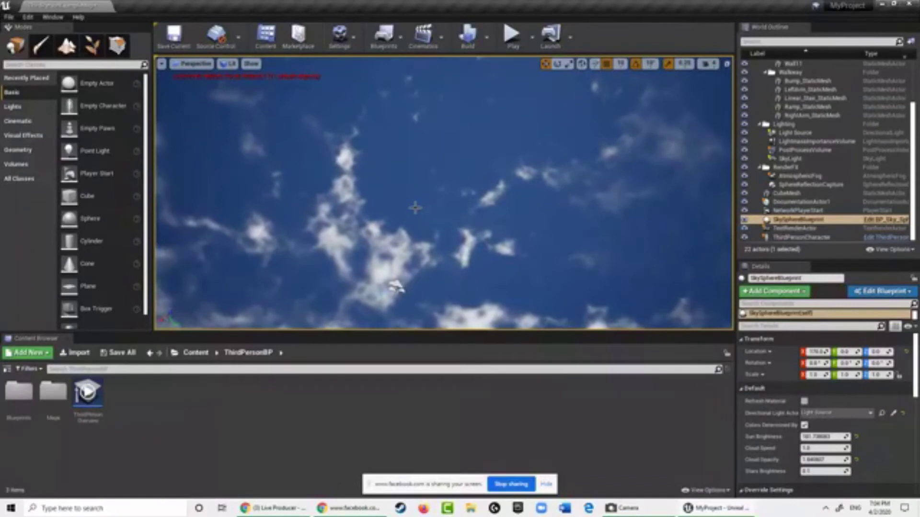
{"action": "key", "text": "f"}
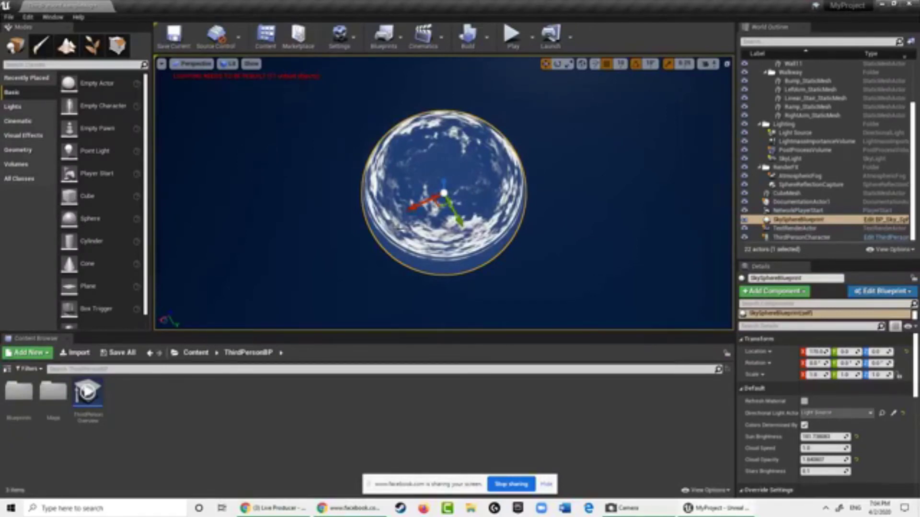
{"action": "mouse_move", "coordinate": [403, 223]}
{"action": "right_mouse_down"}
{"action": "mouse_move", "coordinate": [409, 230]}
{"action": "mouse_move", "coordinate": [413, 220]}
{"action": "mouse_move", "coordinate": [396, 242]}
{"action": "mouse_move", "coordinate": [403, 223]}
{"action": "right_mouse_up"}
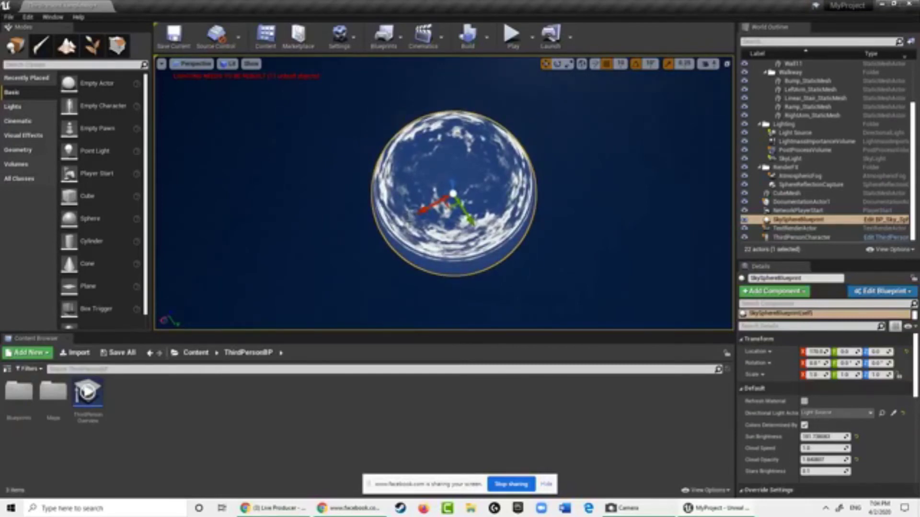
{"action": "middle_click_drag", "start_coordinate": [547, 183], "coordinate": [596, 168]}
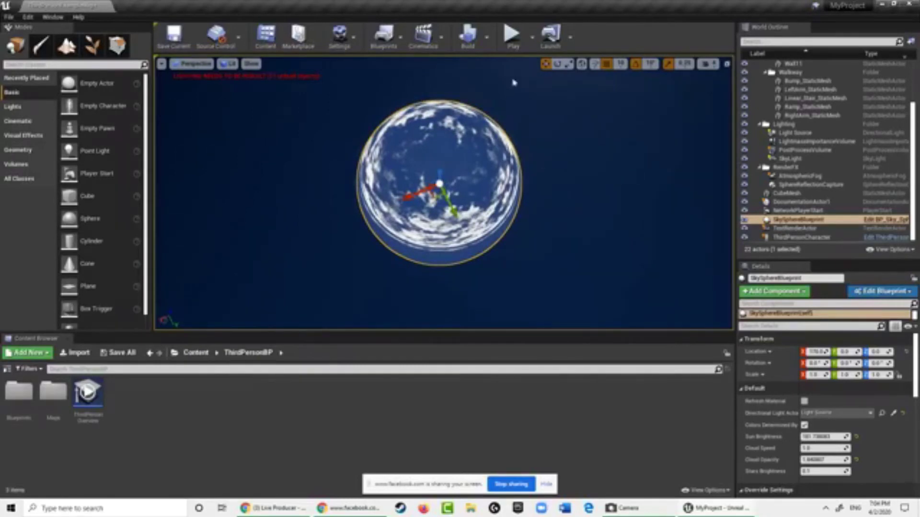
- Start and stop a brief play session to return to the arena, and focus the view on the CubeMesh block
{"action": "left_click", "coordinate": [511, 35]}
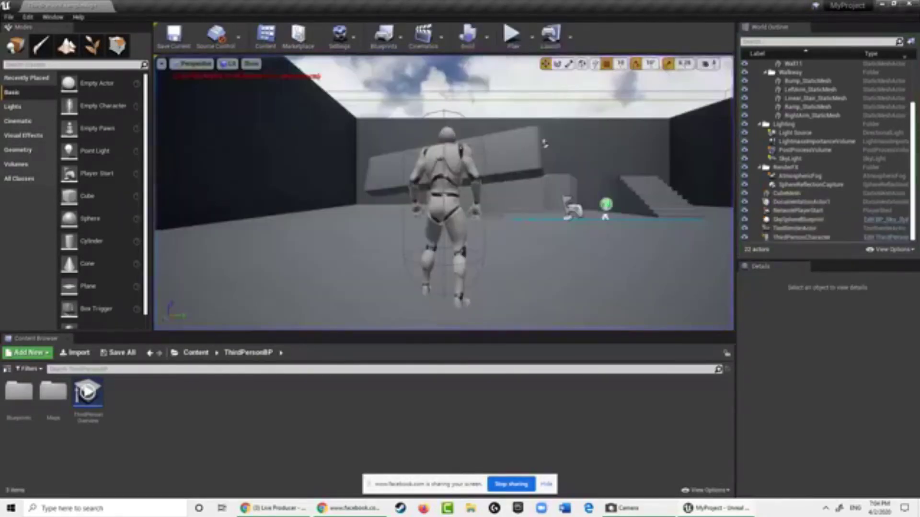
{"action": "key", "text": "Escape"}
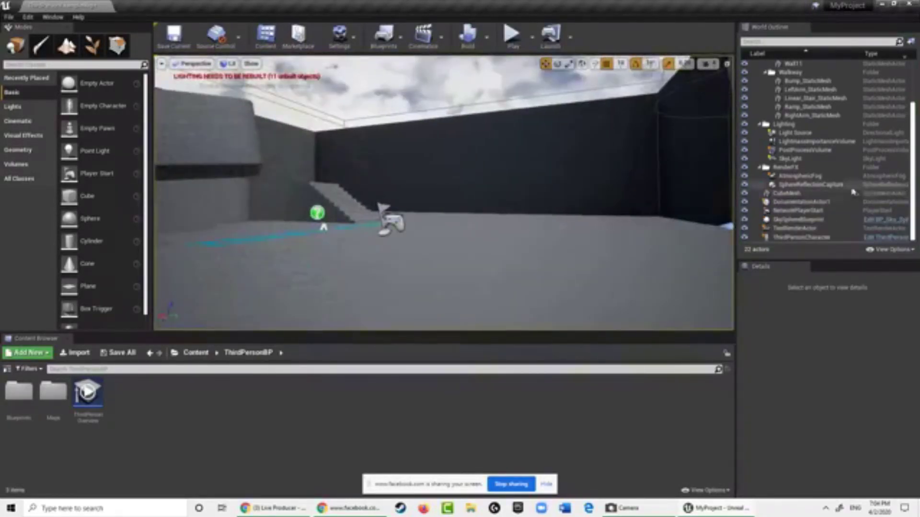
{"action": "left_click", "coordinate": [834, 193]}
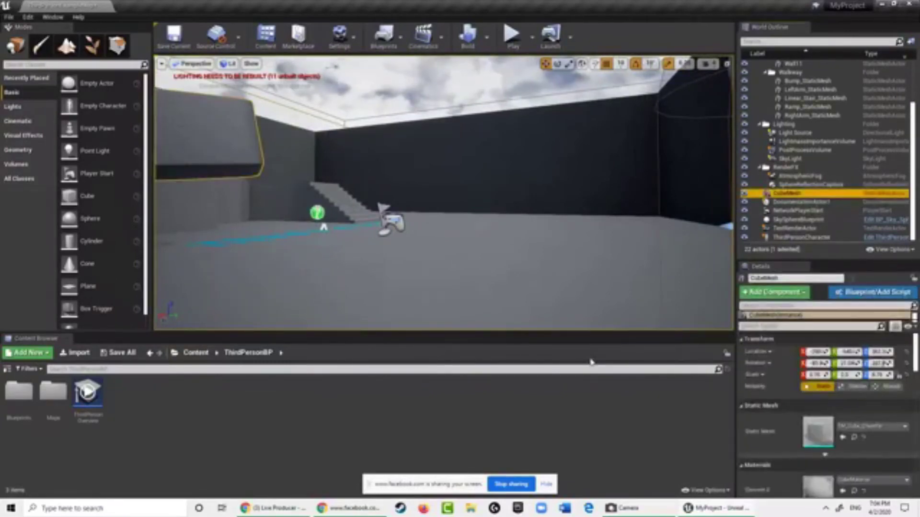
{"action": "key", "text": "f"}
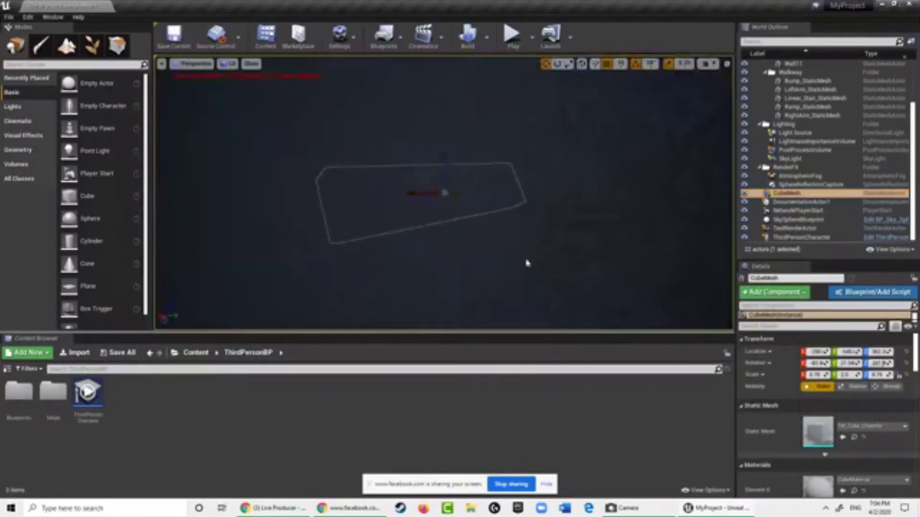
{"action": "right_click_drag", "start_coordinate": [527, 263], "coordinate": [333, 266]}
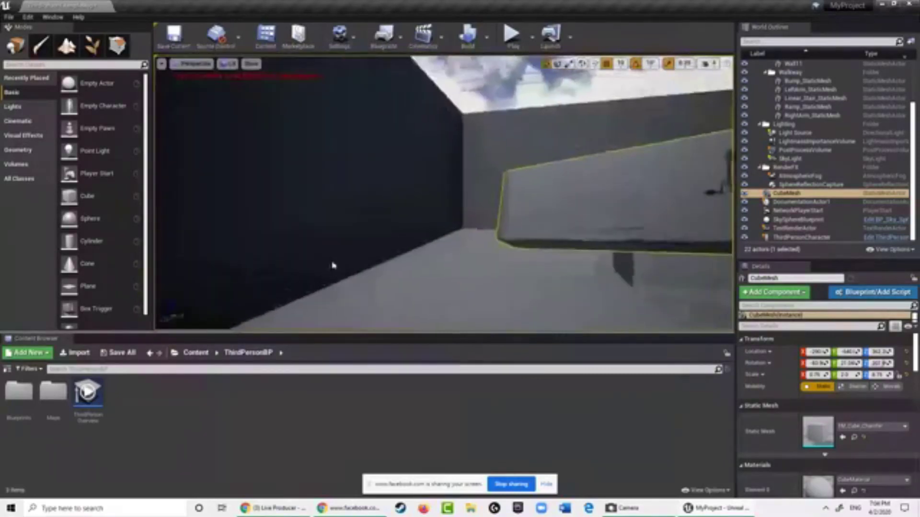
{"action": "left_click_drag", "start_coordinate": [333, 264], "coordinate": [409, 273]}
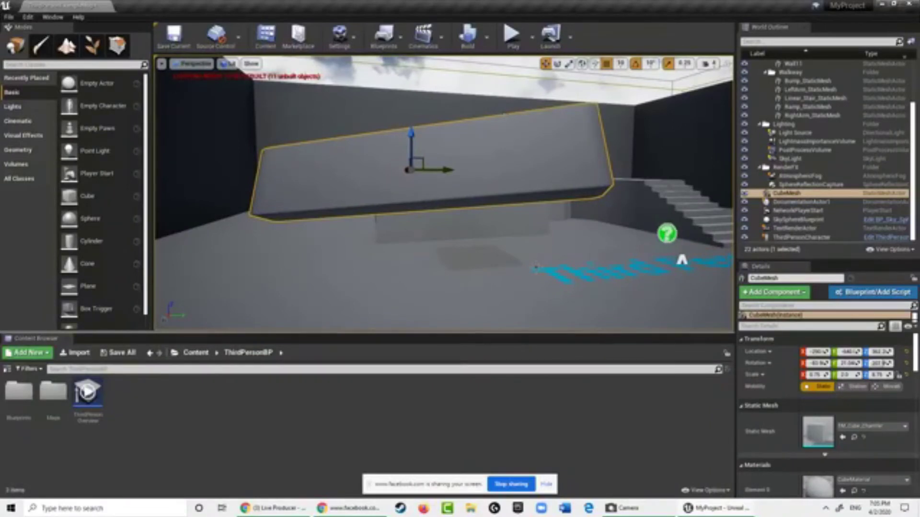
- Look around the arena's walls and sky and select the third-person character standing on the floor
{"action": "right_click_drag", "start_coordinate": [320, 240], "coordinate": [912, 259]}
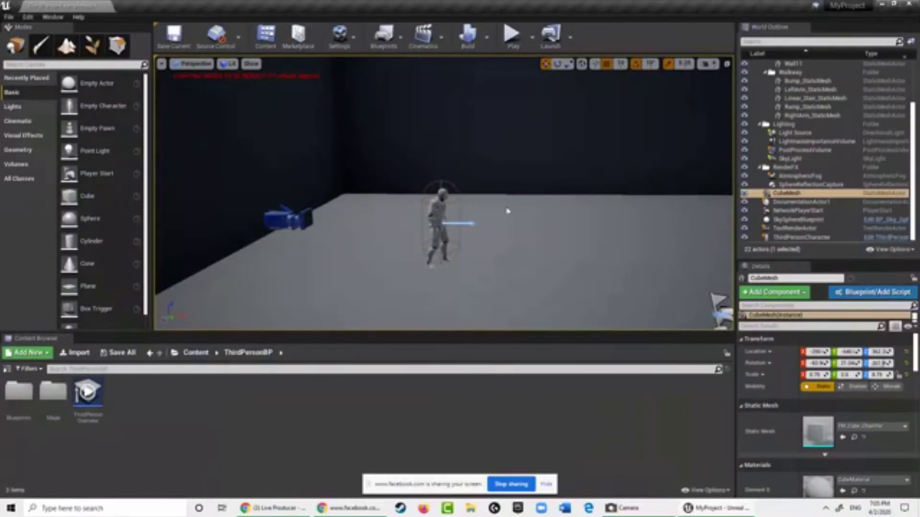
{"action": "right_click_drag", "start_coordinate": [508, 211], "coordinate": [522, 146]}
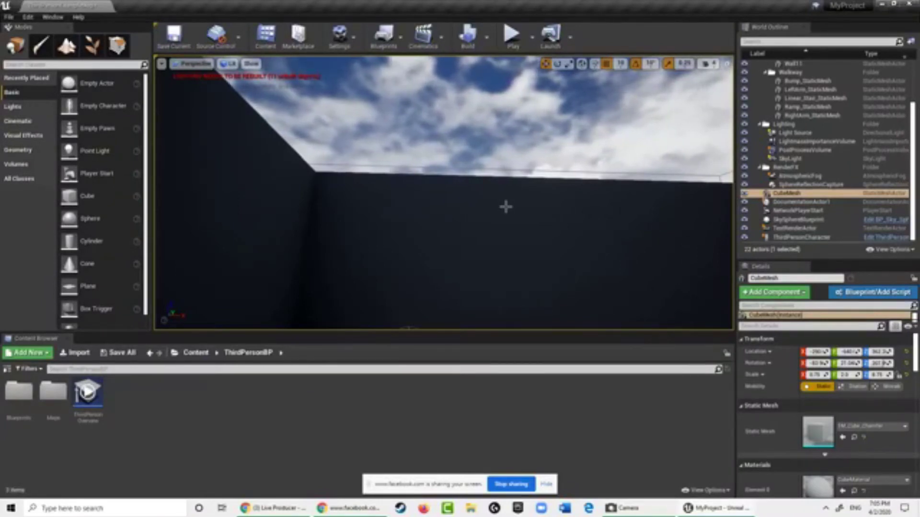
{"action": "right_click_drag", "start_coordinate": [506, 207], "coordinate": [484, 304]}
{"action": "left_click", "coordinate": [457, 149]}
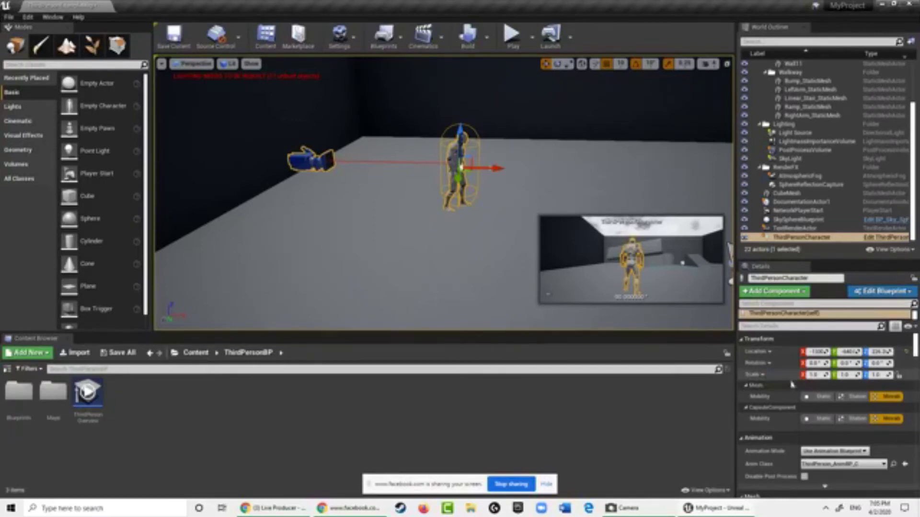
- Look through the third-person character's details and filter its properties by "jump"
{"action": "scroll", "coordinate": [792, 383], "scroll_direction": "down", "scroll_amount": 2}
{"action": "scroll", "coordinate": [784, 411], "scroll_direction": "down", "scroll_amount": 2}
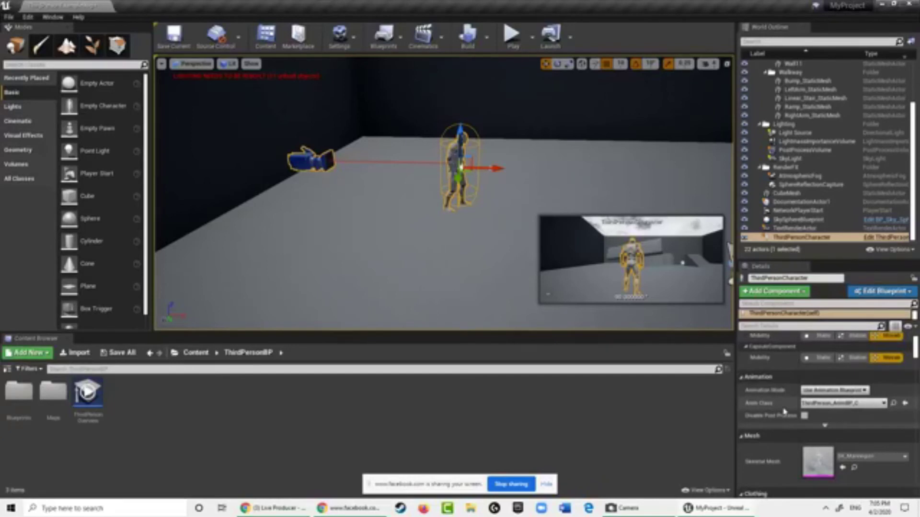
{"action": "scroll", "coordinate": [766, 402], "scroll_direction": "up", "scroll_amount": 3}
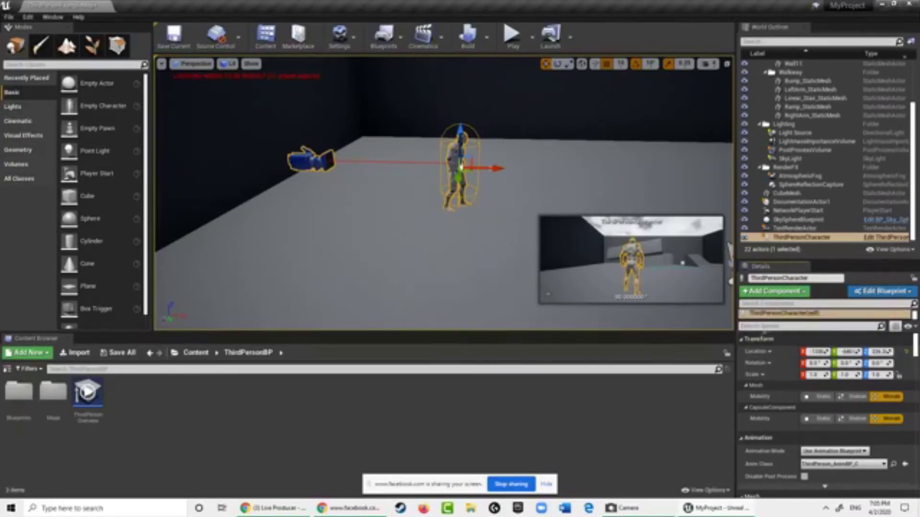
{"action": "scroll", "coordinate": [769, 327], "scroll_direction": "down", "scroll_amount": 3}
{"action": "scroll", "coordinate": [767, 327], "scroll_direction": "up", "scroll_amount": 3}
{"action": "left_click", "coordinate": [762, 326]}
{"action": "type", "text": "jump"}
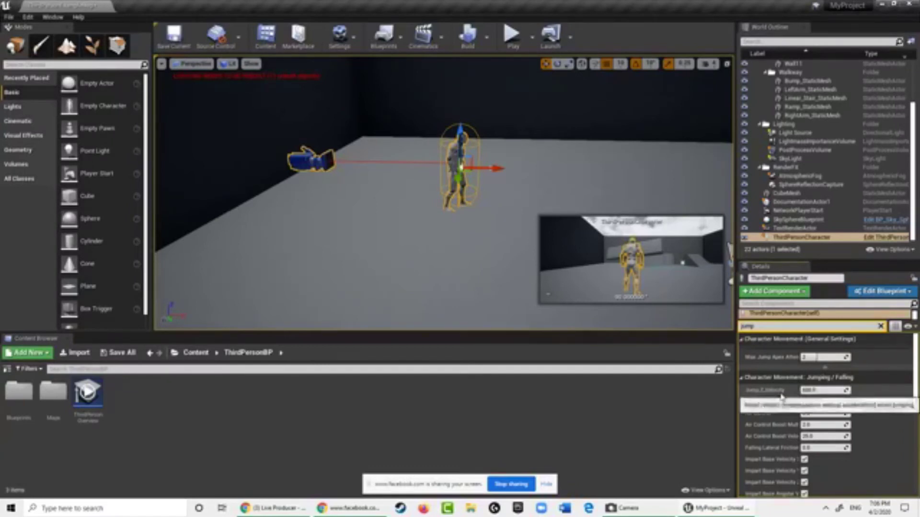
- Increase the third-person character's Jump Z Velocity
{"action": "left_click", "coordinate": [817, 391]}
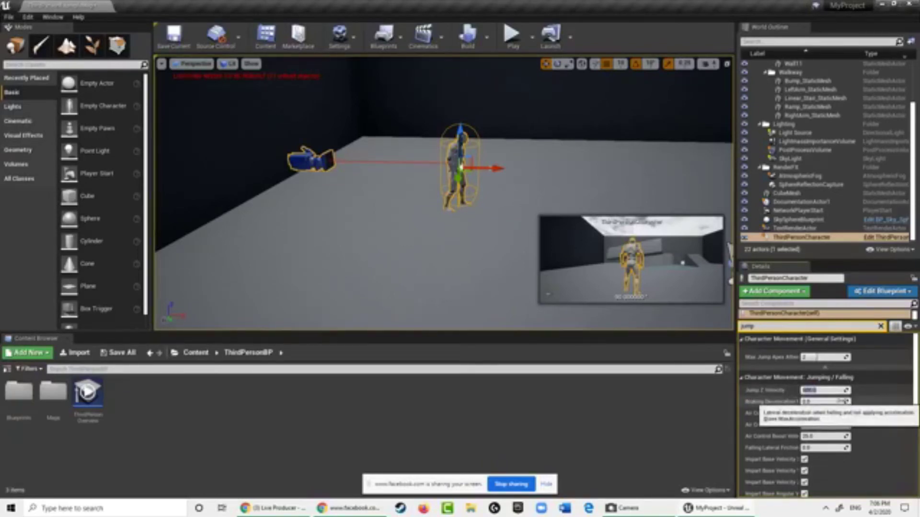
{"action": "type", "text": "000.0"}
{"action": "key", "text": "Return"}
- Play-test the character's increased jump velocity with several jumps and runs around the arena, and stop the session
{"action": "left_click", "coordinate": [512, 34]}
{"action": "key", "text": "space"}
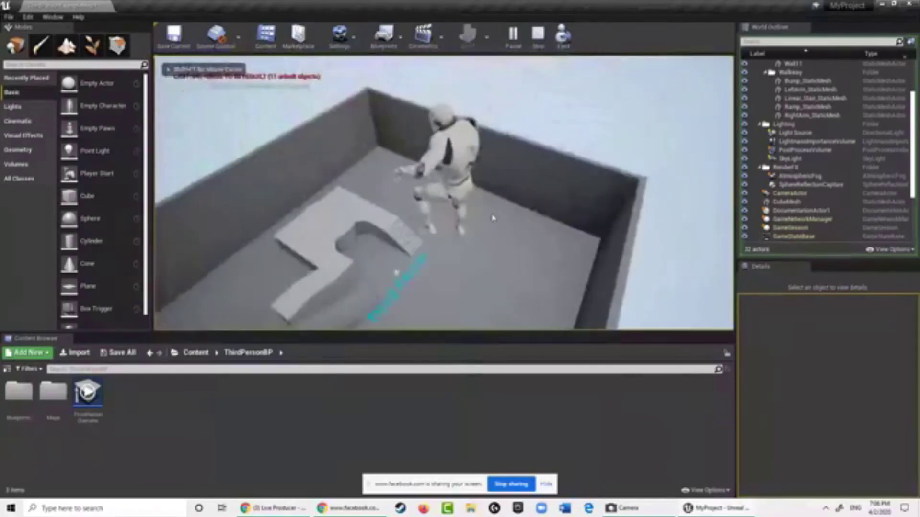
{"action": "key", "text": "space"}
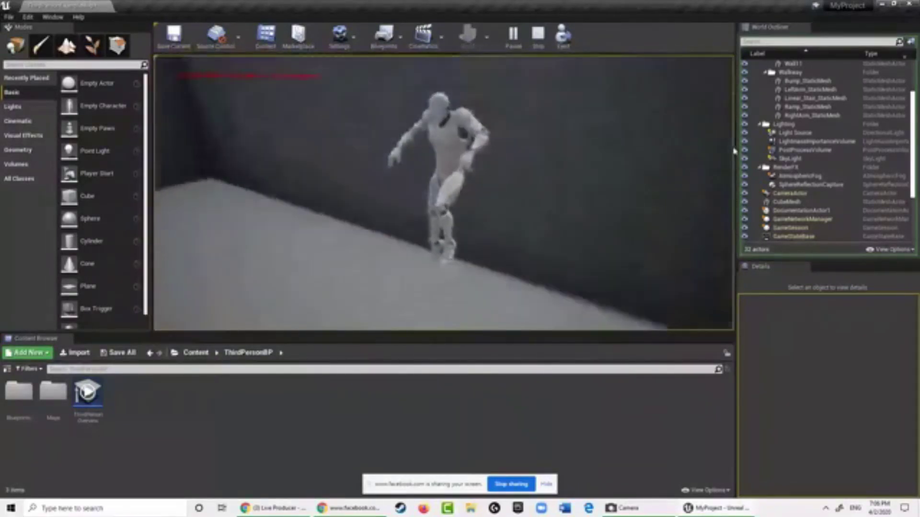
{"action": "key", "text": "w"}
{"action": "key", "text": "space"}
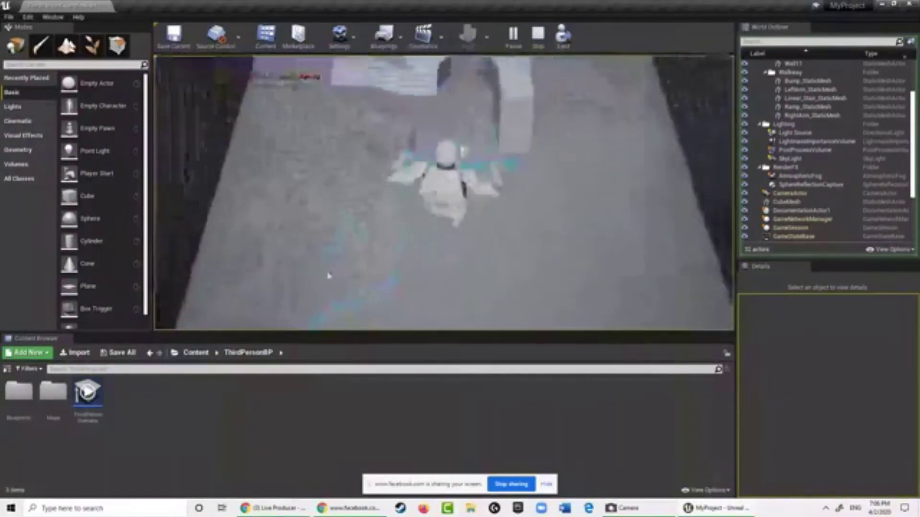
{"action": "key", "text": "space"}
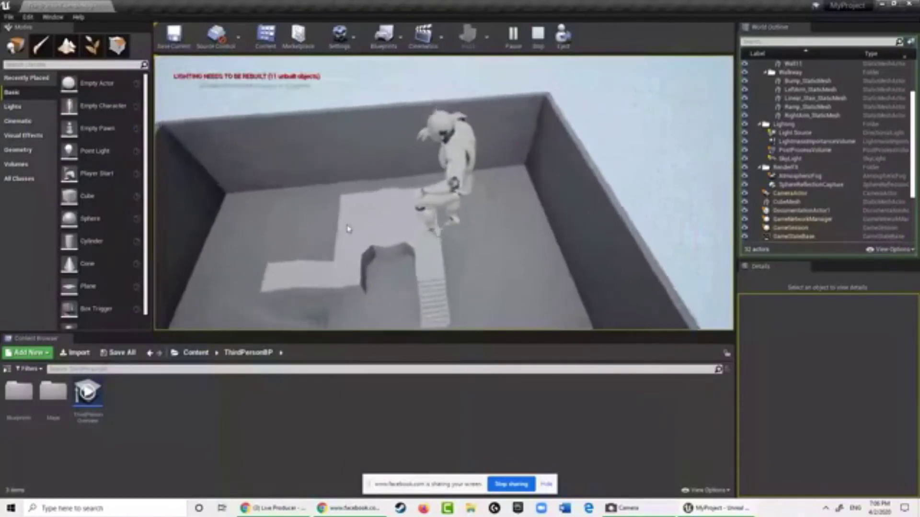
{"action": "key", "text": "w"}
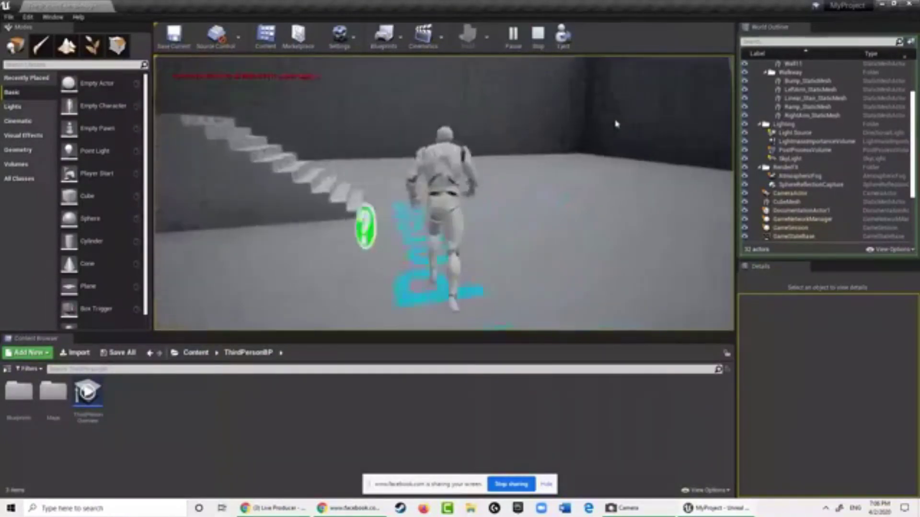
{"action": "key", "text": "Escape"}
- Reselect the third-person character and examine its jump-related properties, from the Jumping / Falling settings through the Character section
{"action": "right_click_drag", "start_coordinate": [443, 192], "coordinate": [623, 177]}
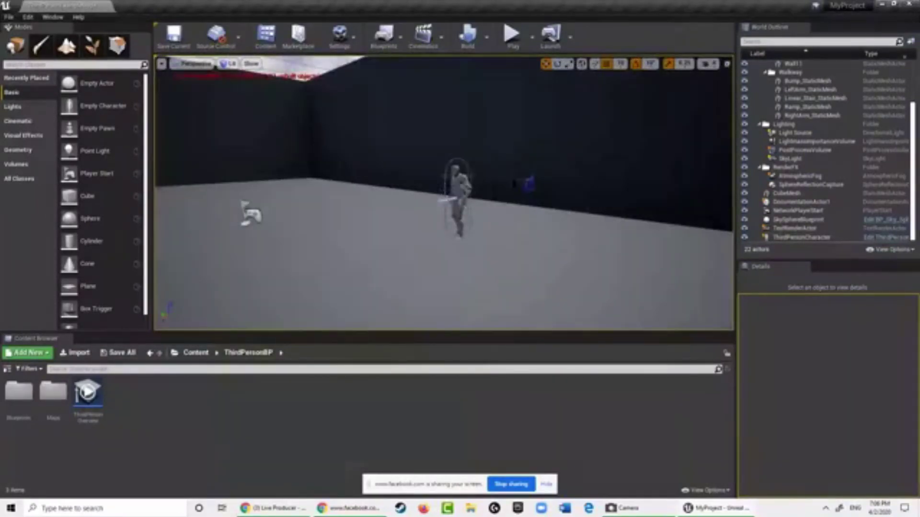
{"action": "left_click", "coordinate": [456, 201]}
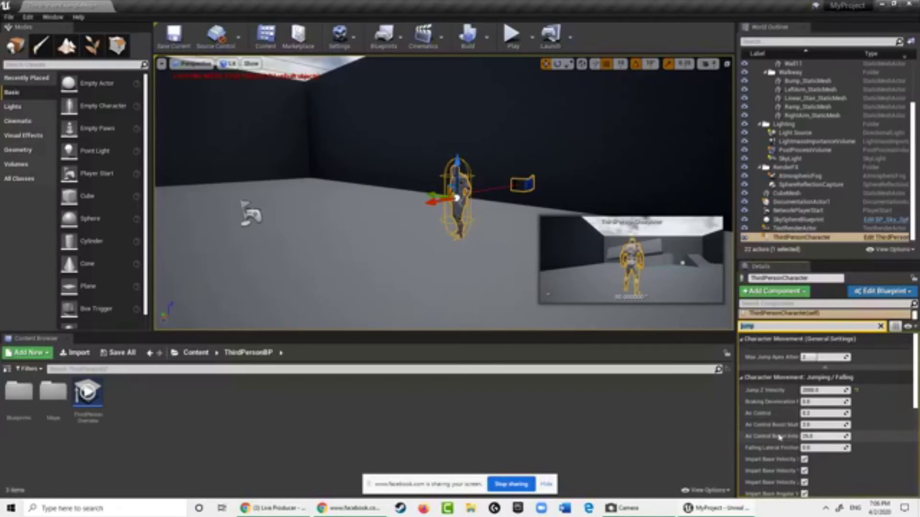
{"action": "scroll", "coordinate": [779, 437], "scroll_direction": "down", "scroll_amount": 2}
{"action": "scroll", "coordinate": [779, 437], "scroll_direction": "down", "scroll_amount": 3}
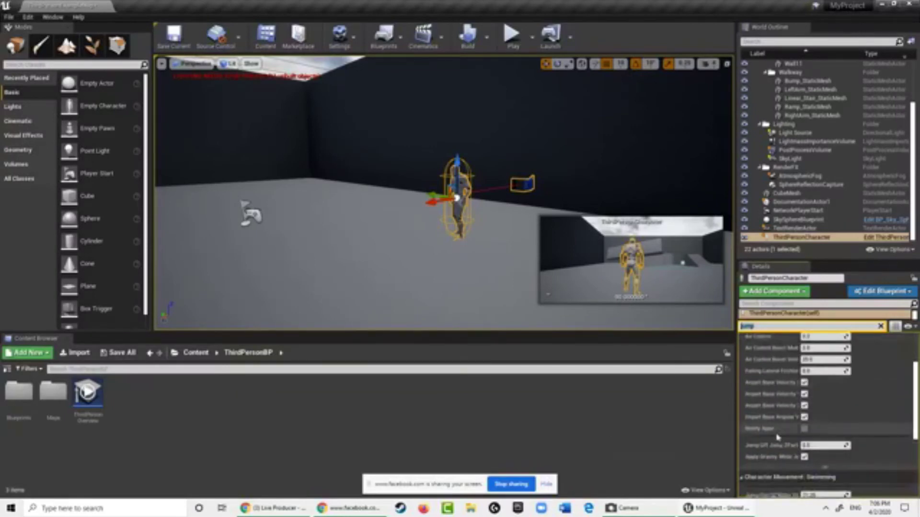
{"action": "scroll", "coordinate": [778, 437], "scroll_direction": "down", "scroll_amount": 3}
{"action": "scroll", "coordinate": [756, 405], "scroll_direction": "down", "scroll_amount": 6}
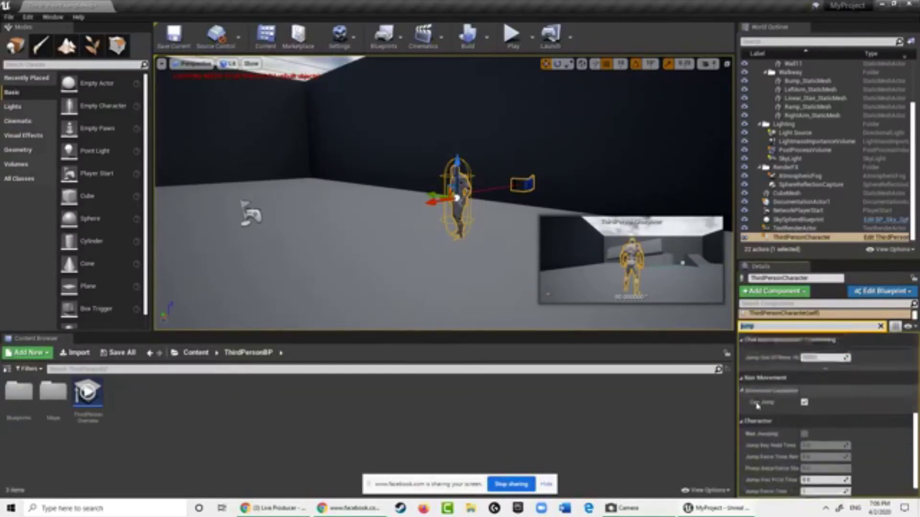
{"action": "scroll", "coordinate": [757, 405], "scroll_direction": "down", "scroll_amount": 1}
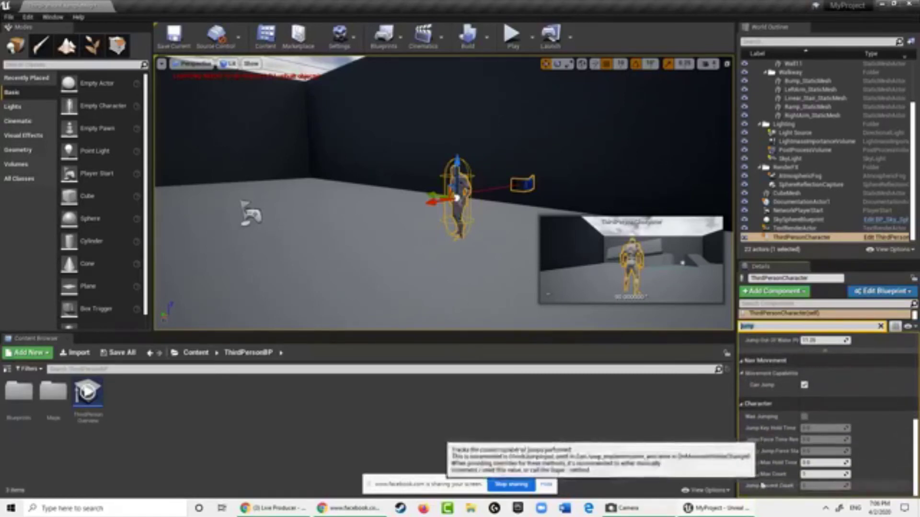
{"action": "scroll", "coordinate": [773, 417], "scroll_direction": "up", "scroll_amount": 5}
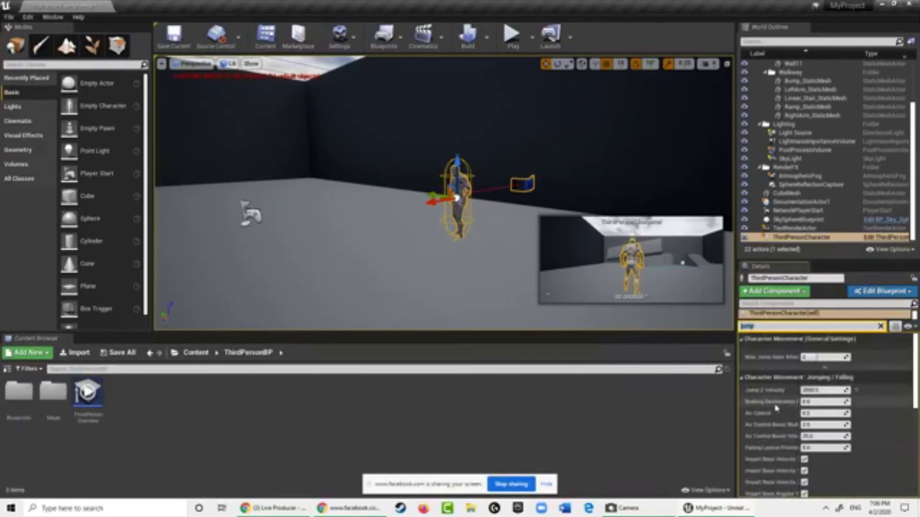
{"action": "scroll", "coordinate": [776, 408], "scroll_direction": "down", "scroll_amount": 4}
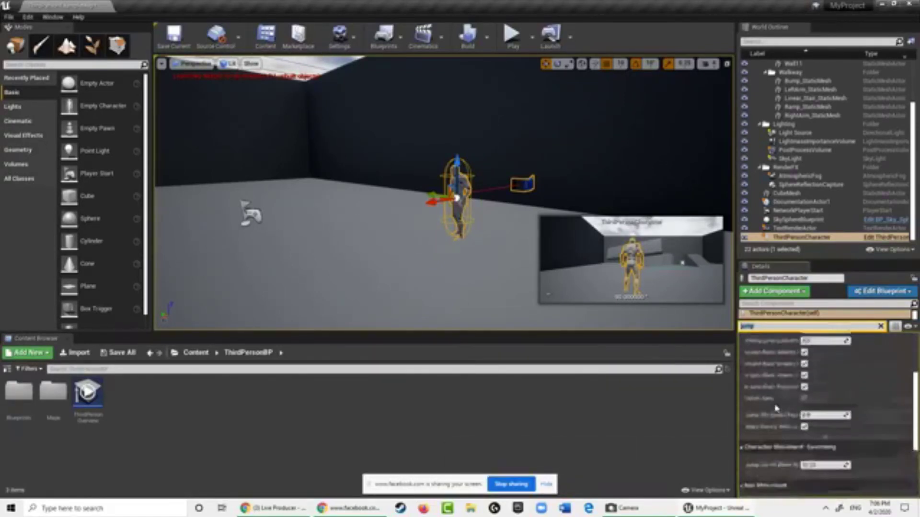
{"action": "scroll", "coordinate": [777, 408], "scroll_direction": "up", "scroll_amount": 4}
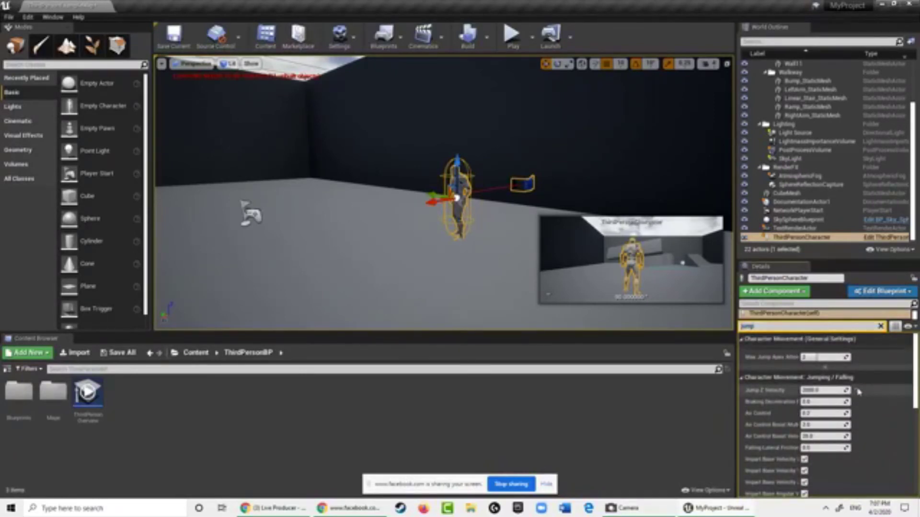
- Reset the third-person character's Jump Z Velocity to its default and set its Jump Max Count to 2
{"action": "left_click", "coordinate": [857, 391]}
{"action": "scroll", "coordinate": [824, 412], "scroll_direction": "down", "scroll_amount": 5}
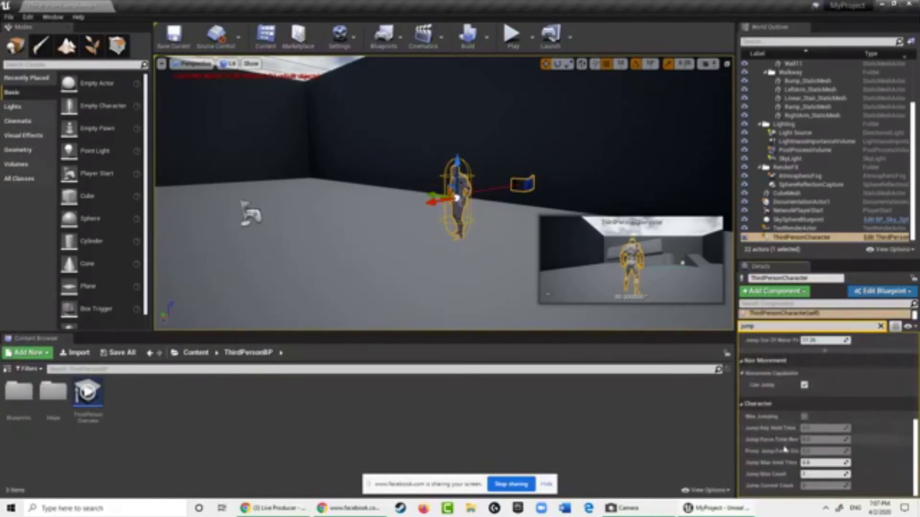
{"action": "mouse_move", "coordinate": [751, 477]}
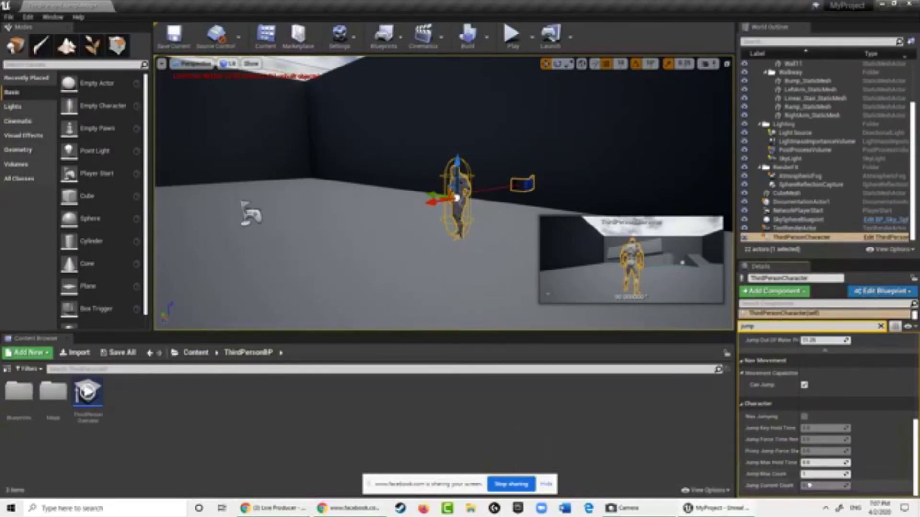
{"action": "left_click", "coordinate": [823, 475]}
{"action": "type", "text": "2"}
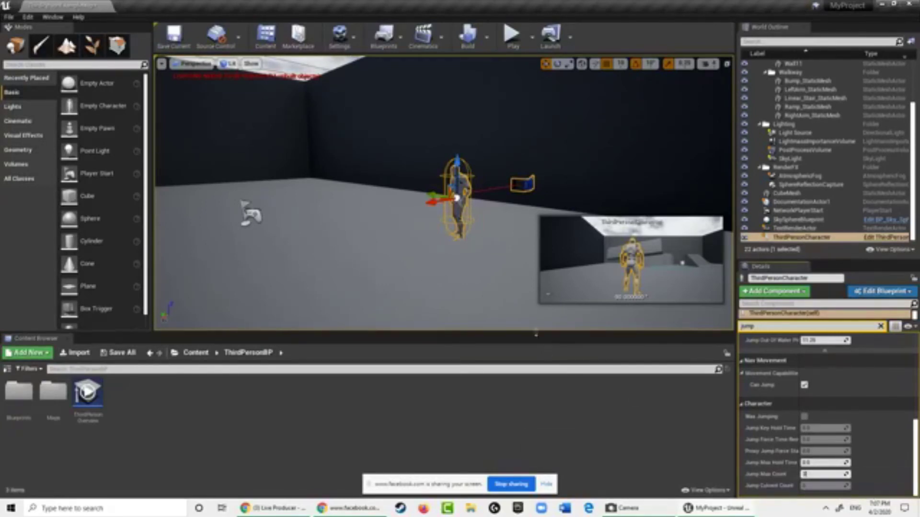
{"action": "left_click", "coordinate": [475, 249]}
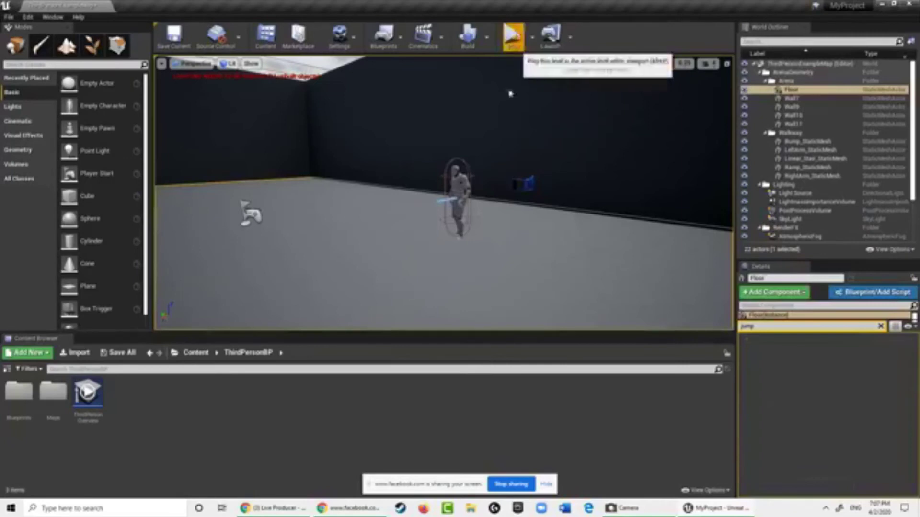
- Play-test the character's double jump while running towards the stairs, and stop the session
{"action": "left_click", "coordinate": [513, 37]}
{"action": "key", "text": "space"}
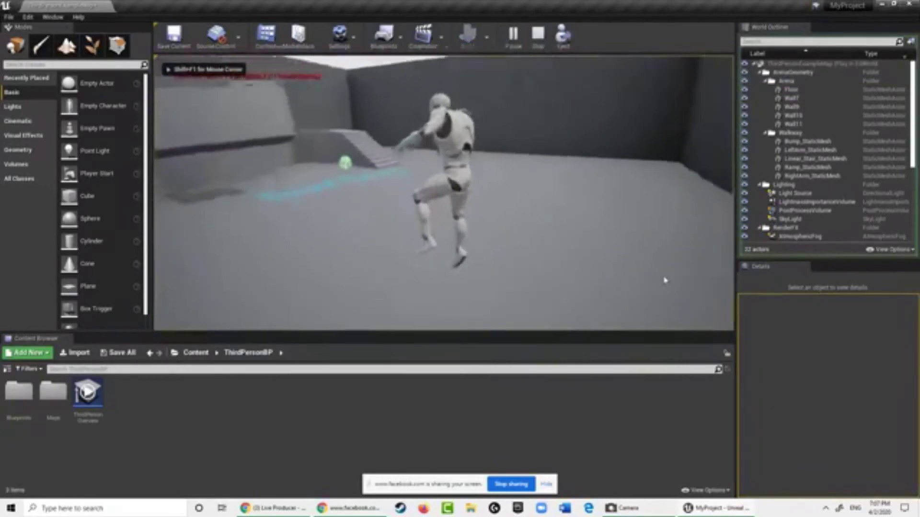
{"action": "key", "text": "space"}
{"action": "key", "text": "w"}
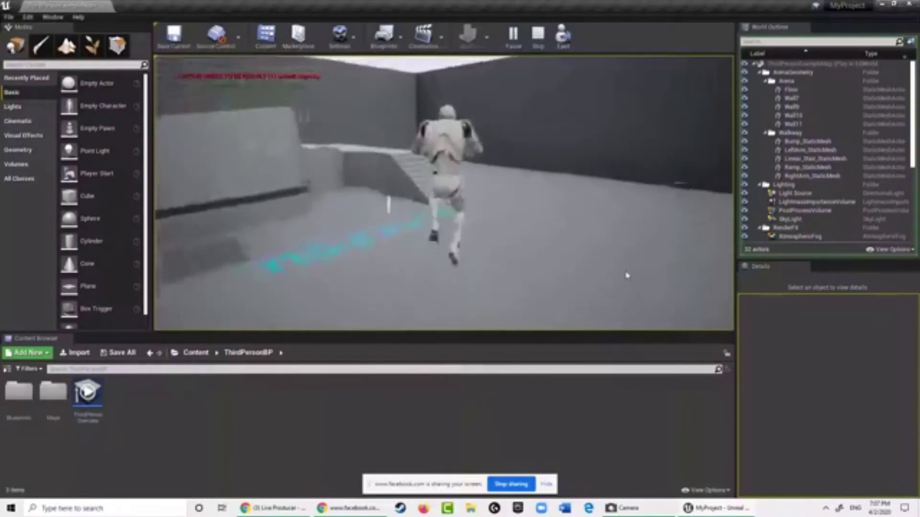
{"action": "key", "text": "w"}
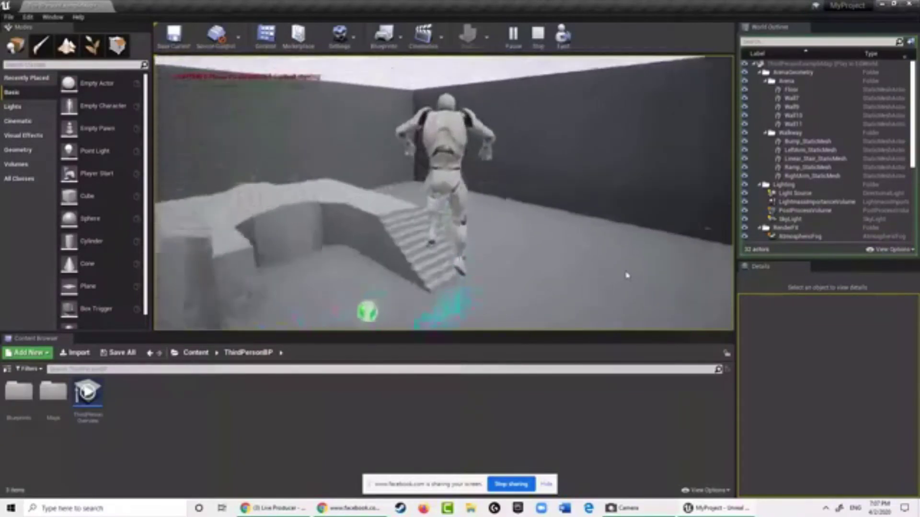
{"action": "key", "text": "Escape"}
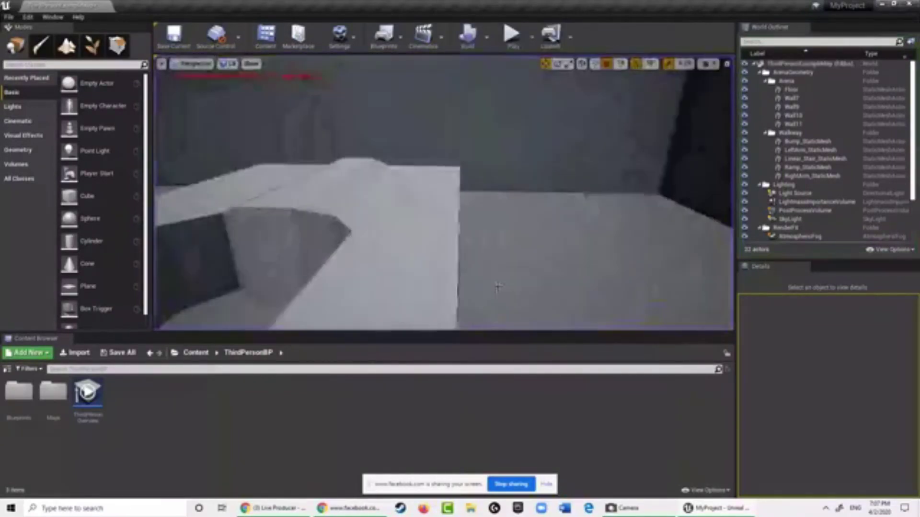
- Reselect the third-person character and increase its Jump Max Hold Time
{"action": "left_click_drag", "start_coordinate": [496, 285], "coordinate": [398, 234]}
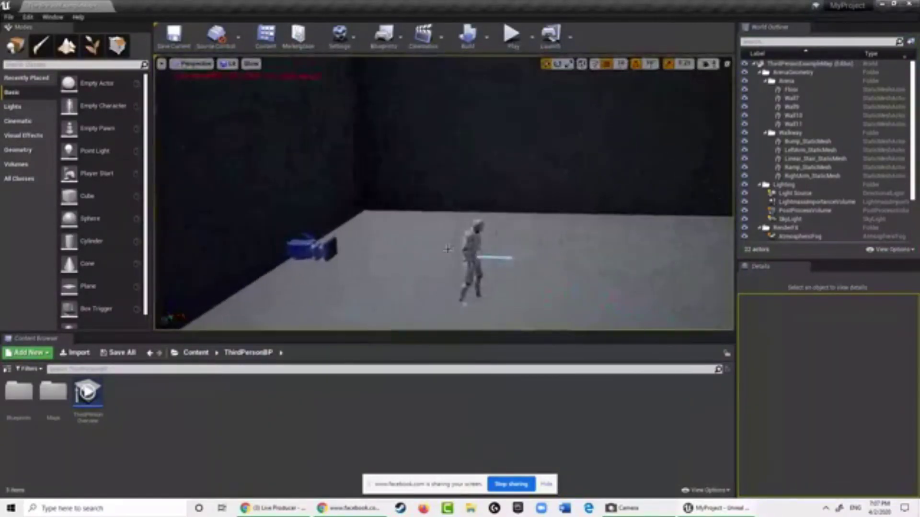
{"action": "left_click", "coordinate": [469, 251]}
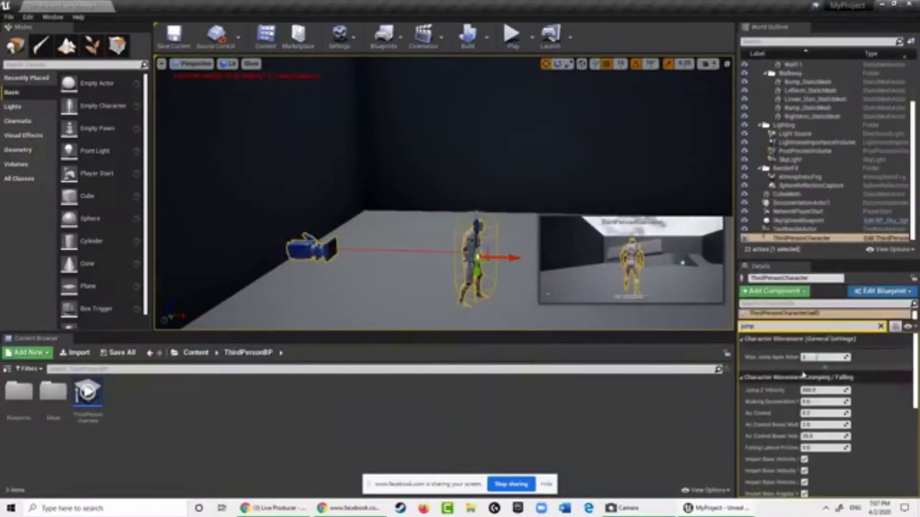
{"action": "scroll", "coordinate": [804, 374], "scroll_direction": "down", "scroll_amount": 5}
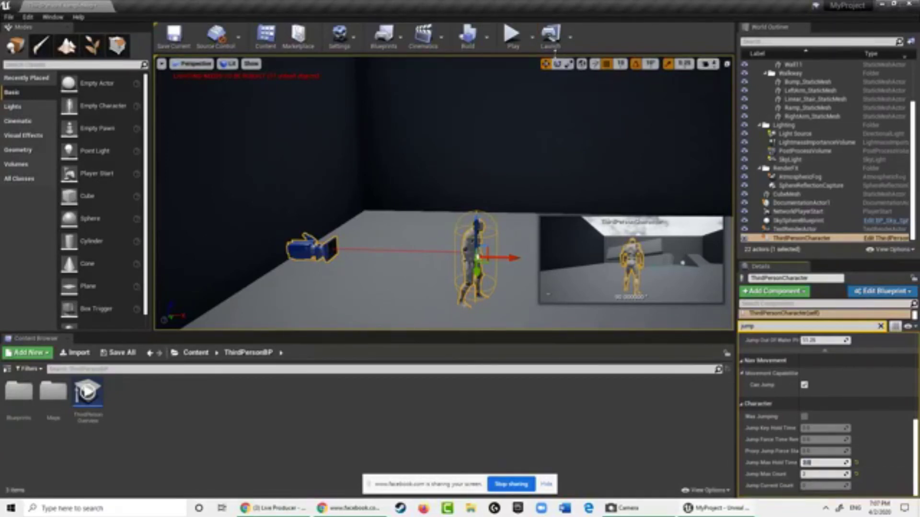
- Play-test the longer jump hold time by running and double-jumping around the arena and walkway, and stop the session
{"action": "left_click", "coordinate": [512, 34]}
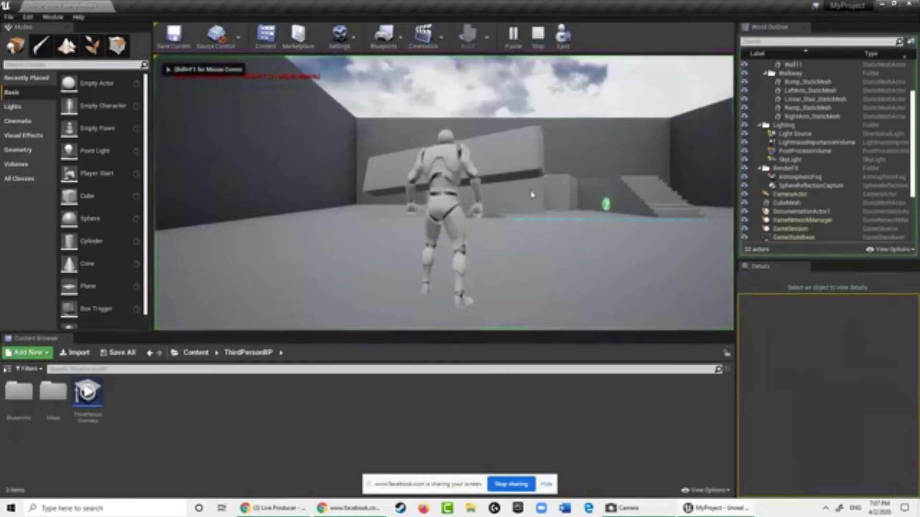
{"action": "key", "text": "w"}
{"action": "key", "text": "space"}
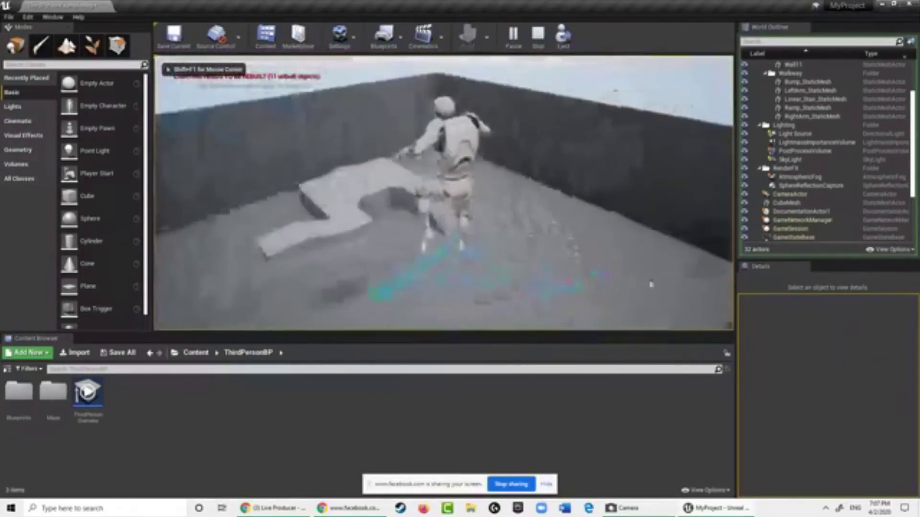
{"action": "key", "text": "space"}
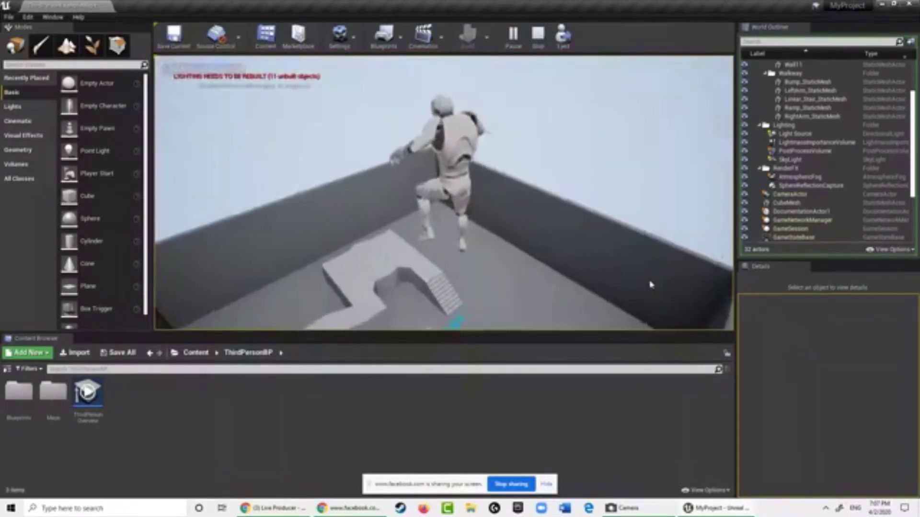
{"action": "key", "text": "w"}
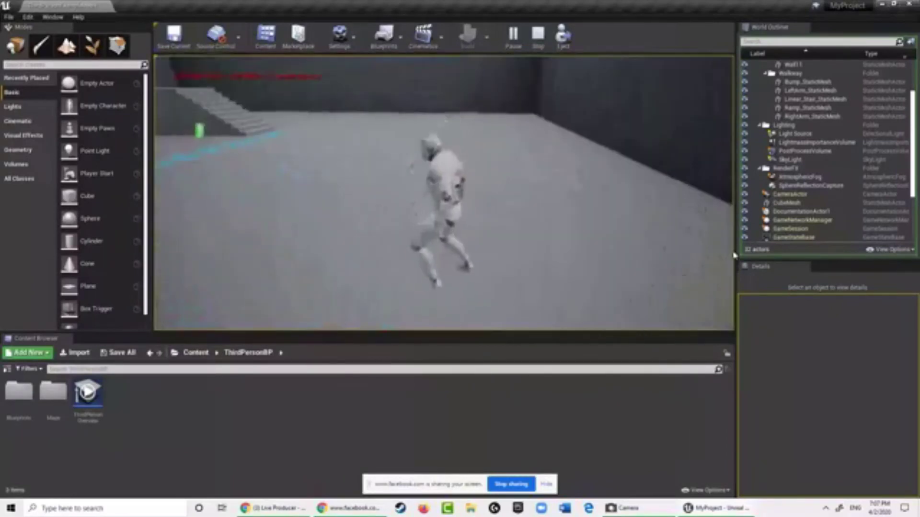
{"action": "key", "text": "space"}
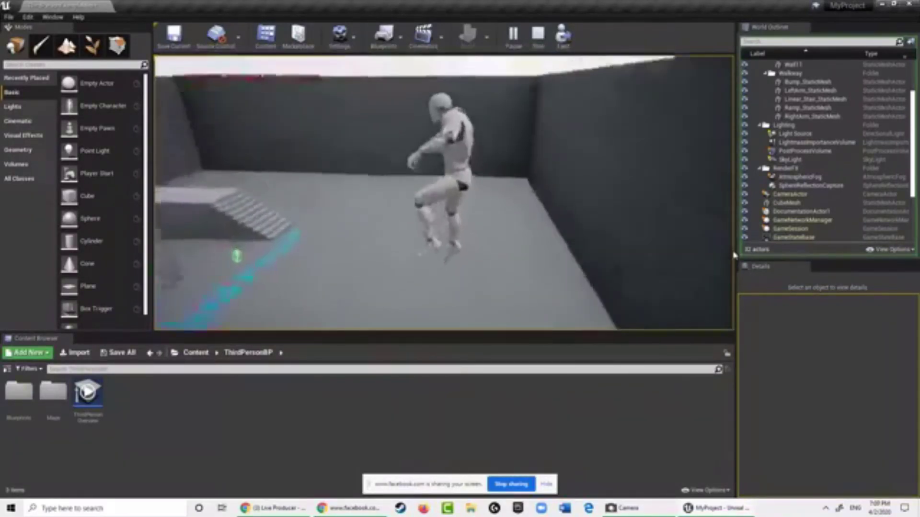
{"action": "key", "text": "w"}
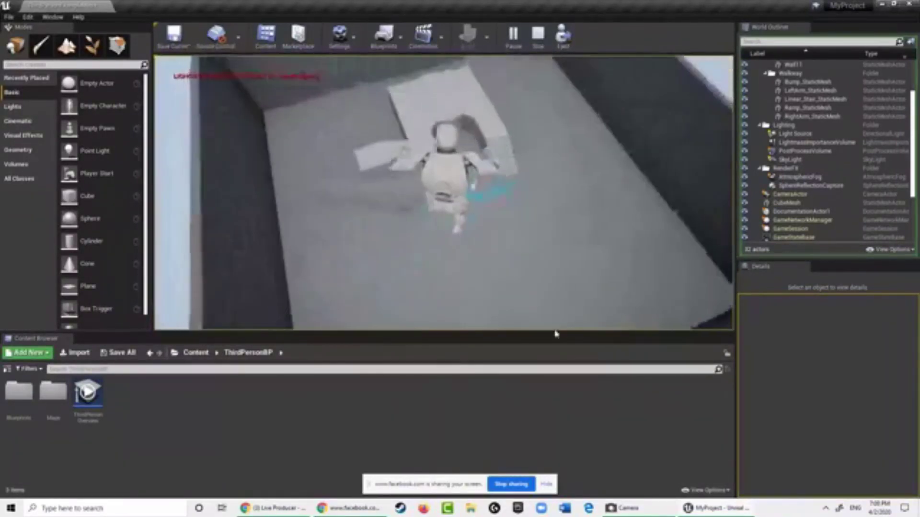
{"action": "key", "text": "w"}
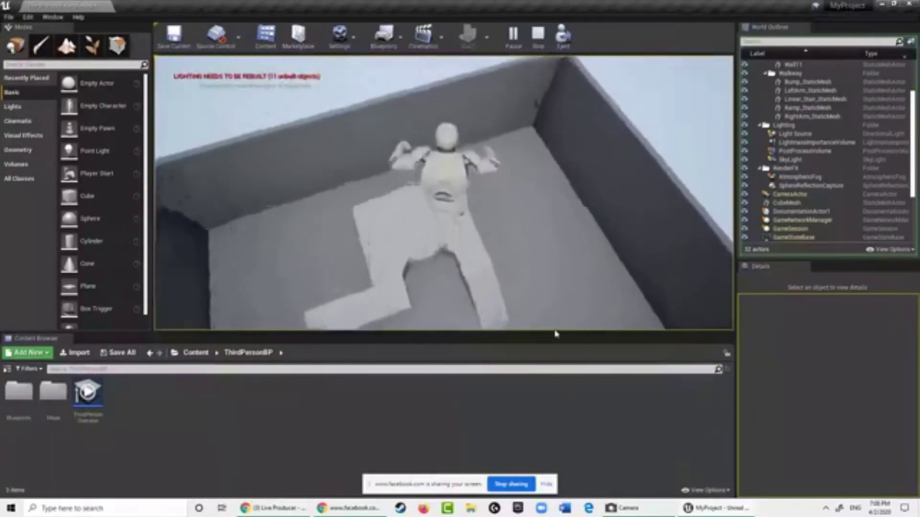
{"action": "key", "text": "w"}
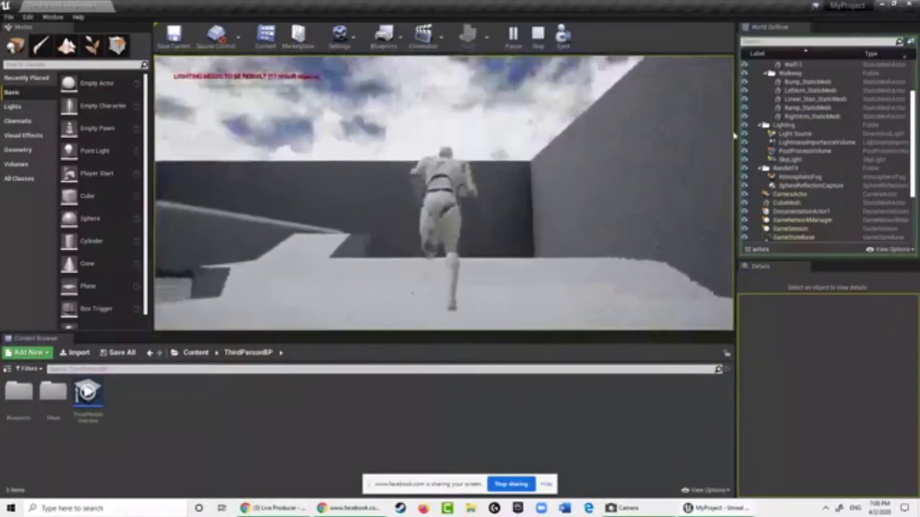
{"action": "key", "text": "w"}
{"action": "key", "text": "space"}
{"action": "key", "text": "alt+Tab"}
{"action": "key", "text": "alt+Tab"}
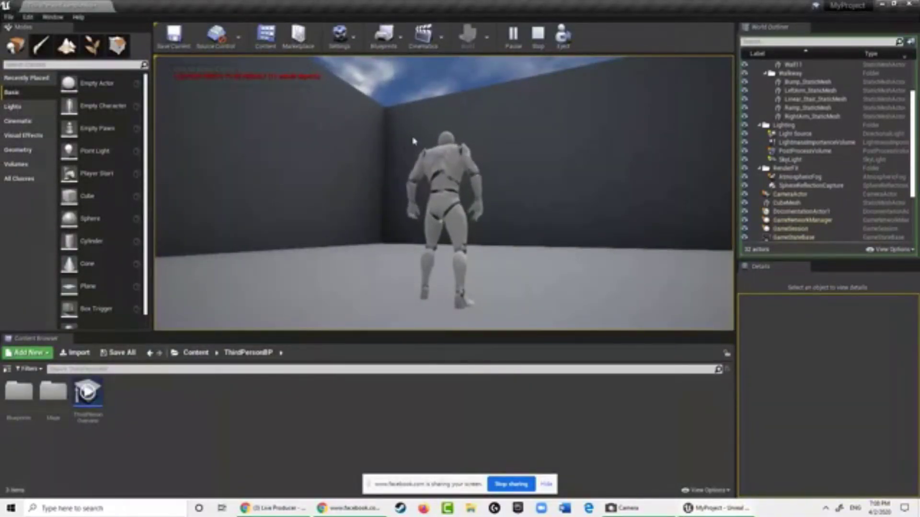
{"action": "key", "text": "Escape"}
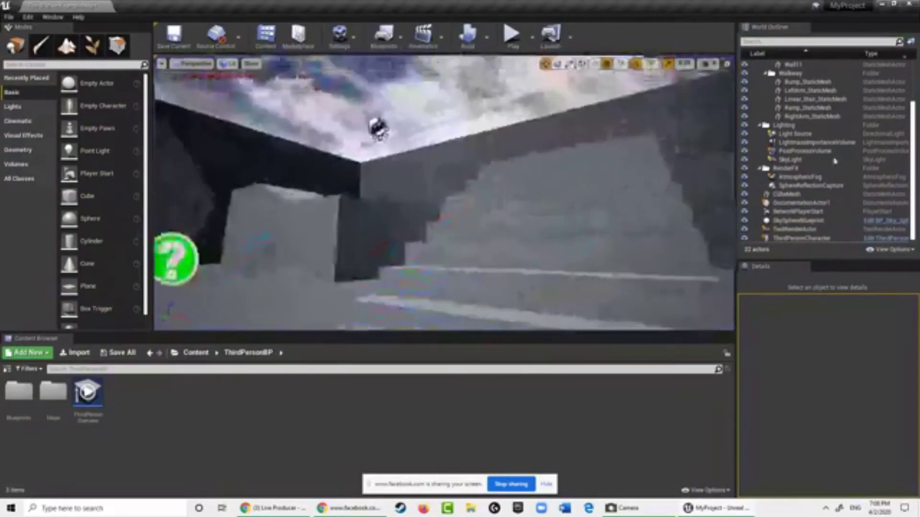
{"action": "right_click_drag", "start_coordinate": [834, 161], "coordinate": [895, 218]}
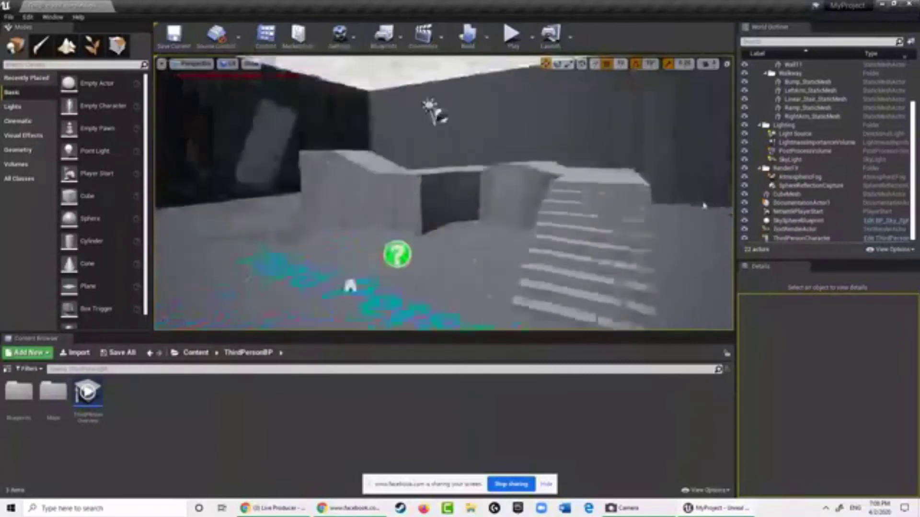
- Create a new level from the Default template, discarding the unsaved changes to ThirdPersonExampleMap
{"action": "right_click_drag", "start_coordinate": [704, 206], "coordinate": [700, 232]}
{"action": "key", "text": "s"}
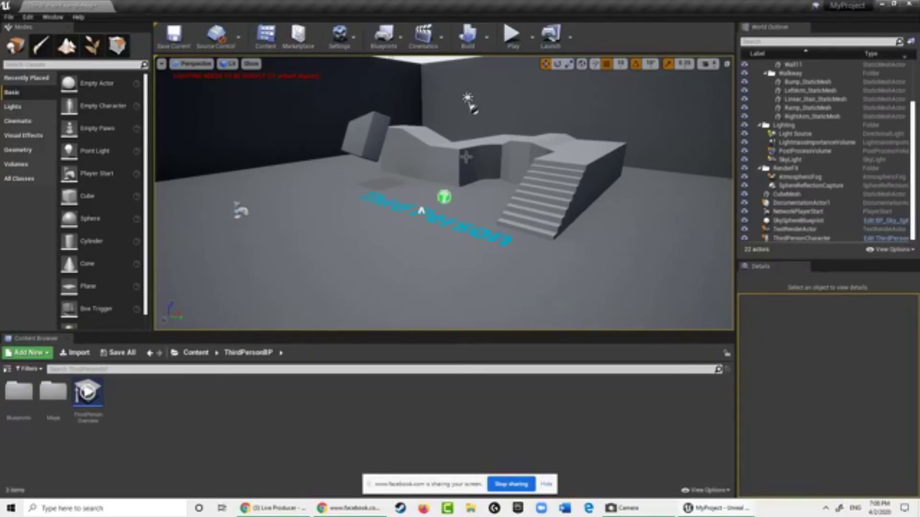
{"action": "left_click", "coordinate": [9, 19]}
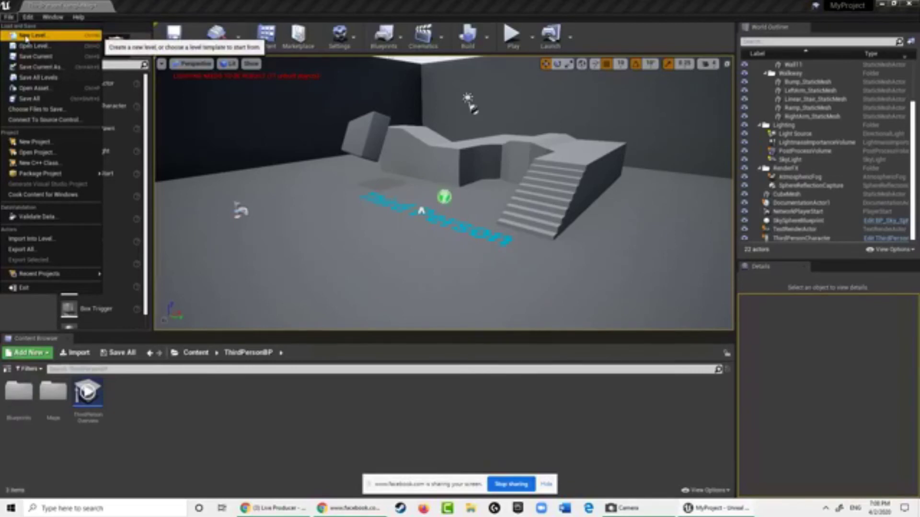
{"action": "left_click", "coordinate": [26, 39]}
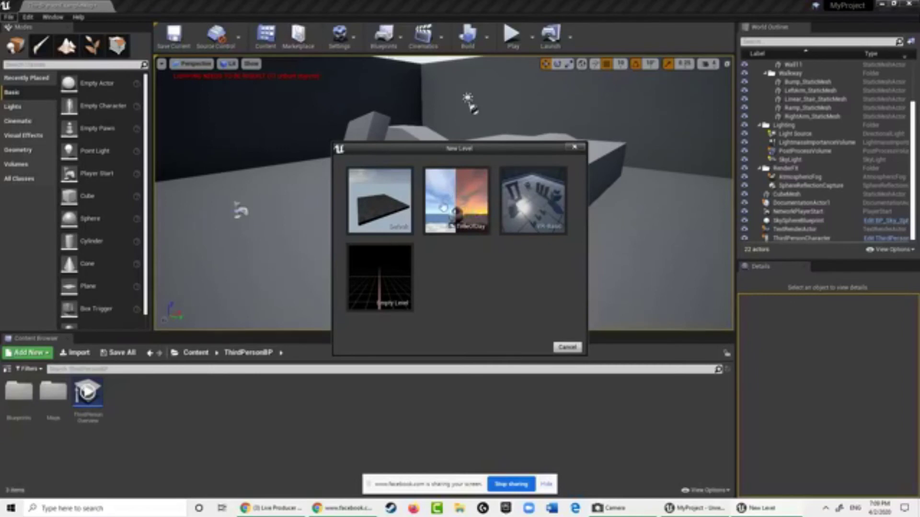
{"action": "left_click", "coordinate": [387, 211]}
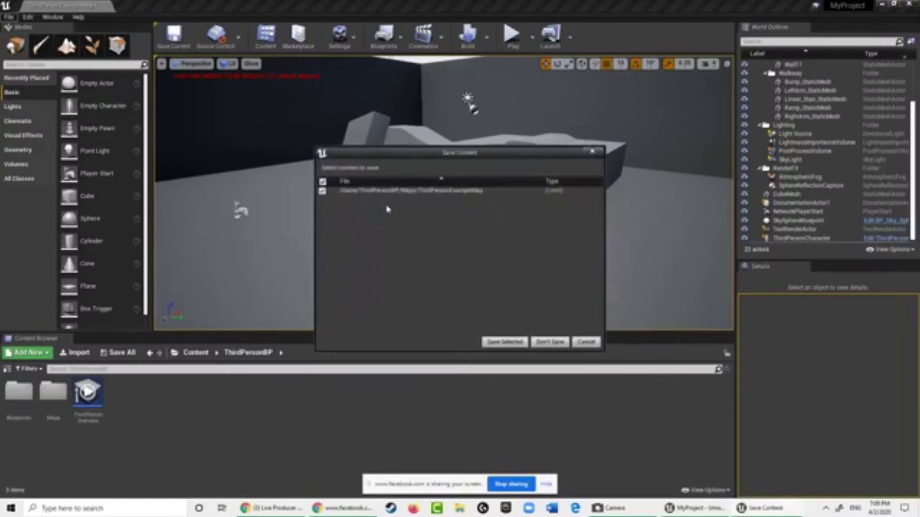
{"action": "left_click_drag", "start_coordinate": [435, 156], "coordinate": [396, 70]}
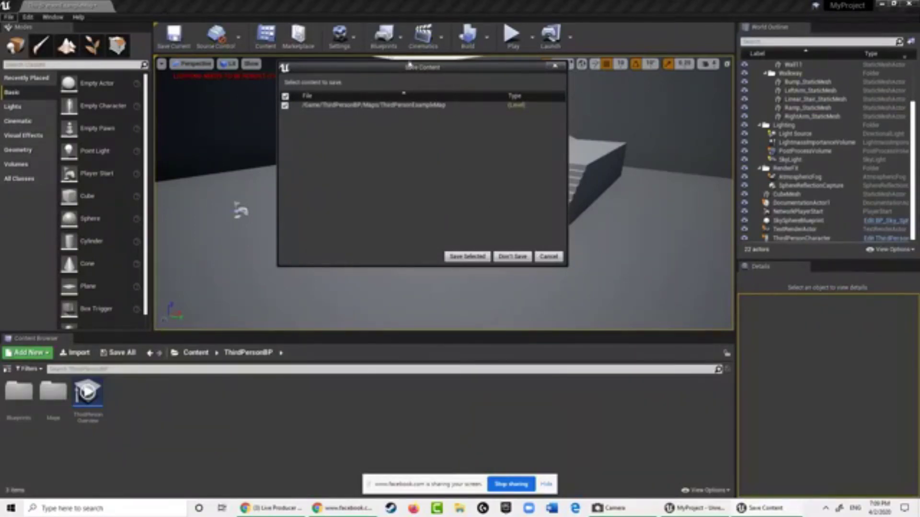
{"action": "left_click_drag", "start_coordinate": [395, 73], "coordinate": [395, 128]}
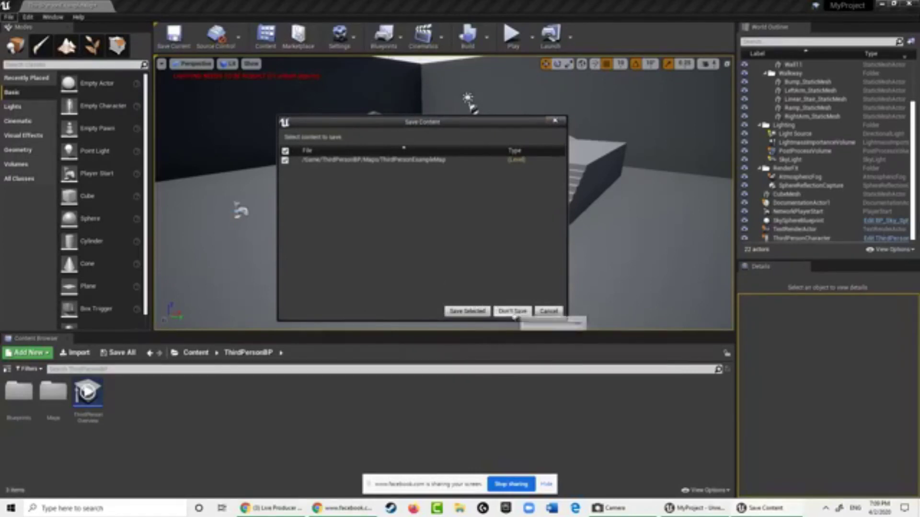
{"action": "left_click_drag", "start_coordinate": [411, 127], "coordinate": [461, 129]}
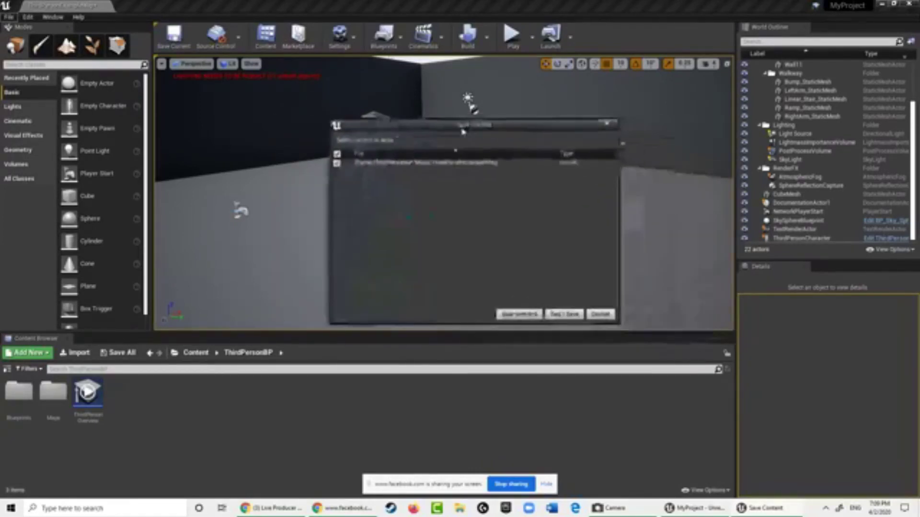
{"action": "left_click", "coordinate": [561, 312]}
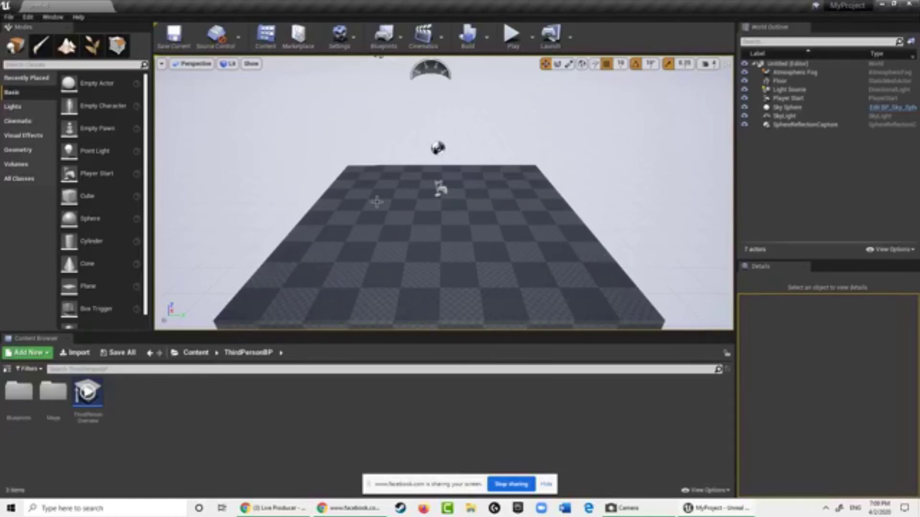
- Save the new level as Level1 in the Content folder and select its asset there
{"action": "left_click", "coordinate": [186, 41]}
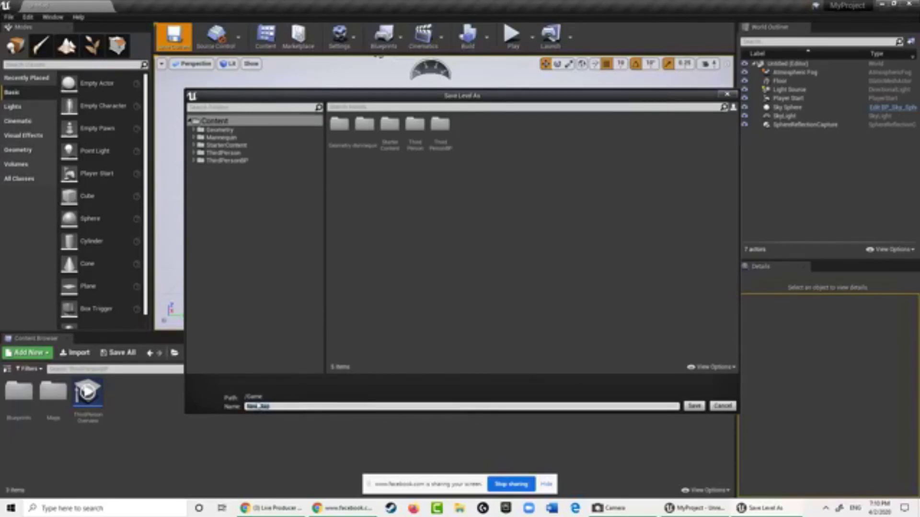
{"action": "left_click", "coordinate": [259, 407]}
{"action": "left_click_drag", "start_coordinate": [280, 409], "coordinate": [189, 414]}
{"action": "type", "text": "Level1"}
{"action": "left_click", "coordinate": [693, 408]}
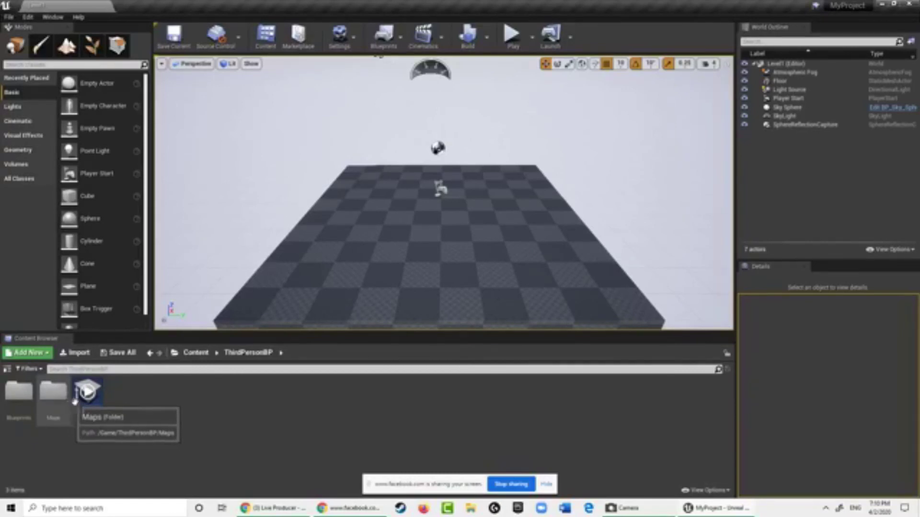
{"action": "left_click", "coordinate": [204, 357]}
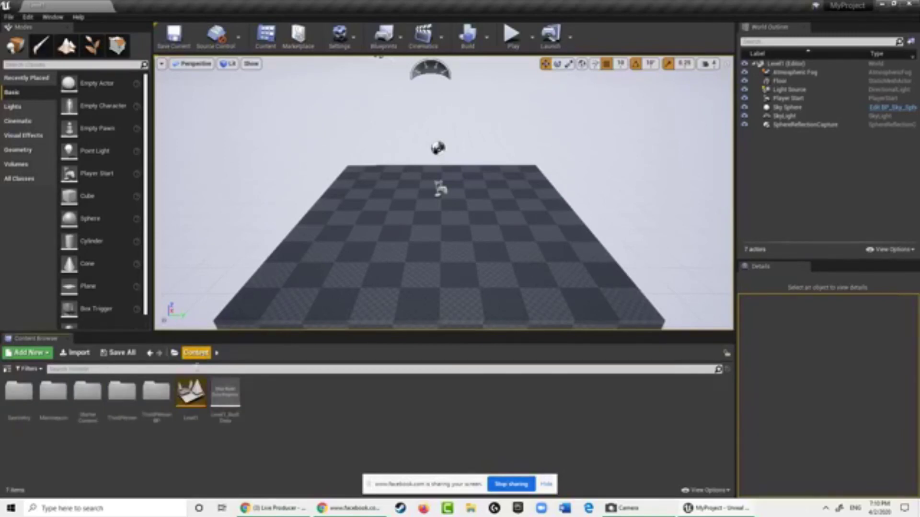
{"action": "left_click", "coordinate": [191, 400]}
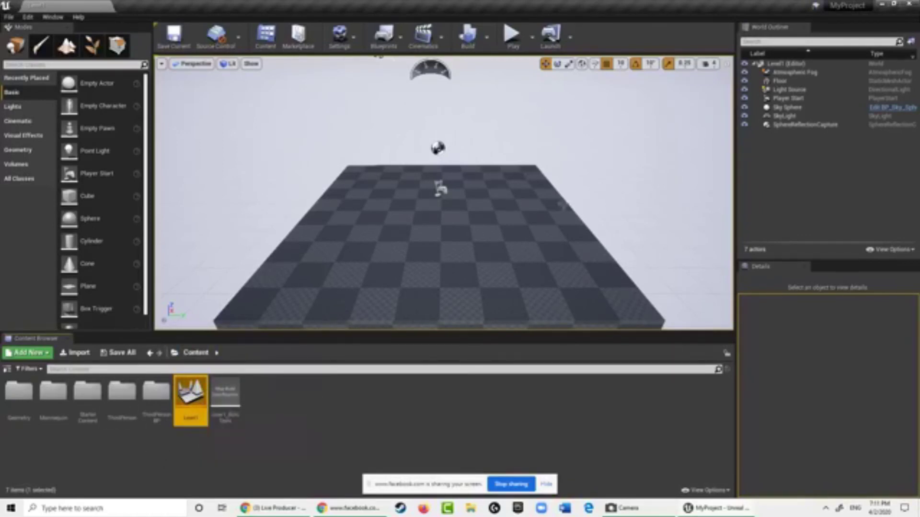
- Examine the new level's actors by selecting the floor, sky light, sphere reflection capture and player start in turn
{"action": "left_click", "coordinate": [528, 210]}
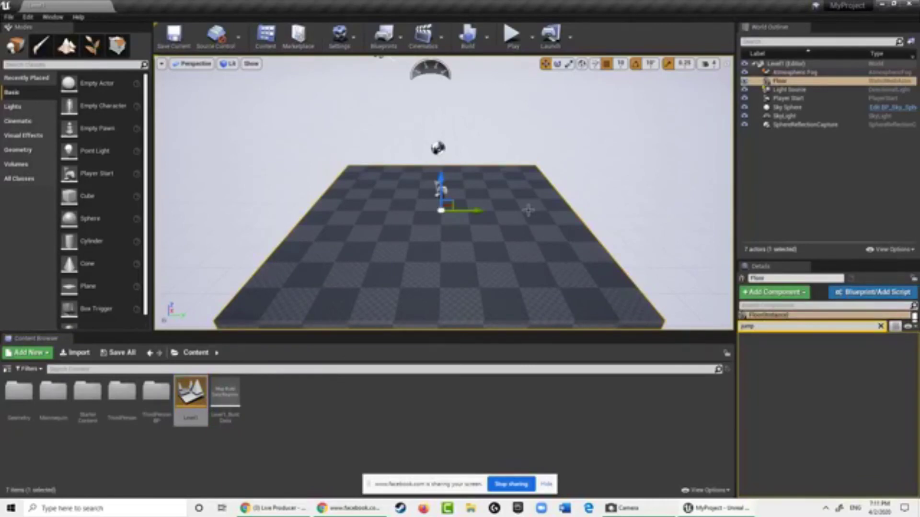
{"action": "mouse_move", "coordinate": [528, 210]}
{"action": "right_mouse_down"}
{"action": "mouse_move", "coordinate": [524, 181]}
{"action": "mouse_move", "coordinate": [544, 185]}
{"action": "mouse_move", "coordinate": [526, 198]}
{"action": "right_mouse_up"}
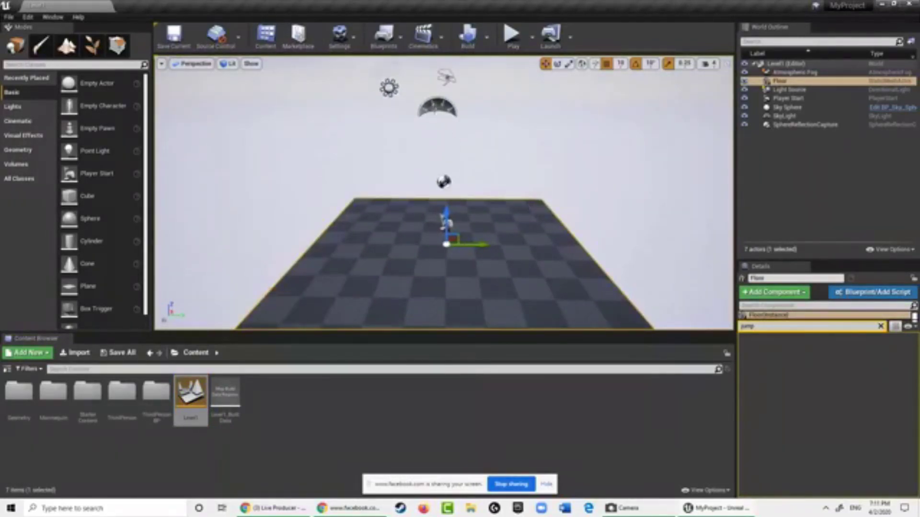
{"action": "left_click", "coordinate": [434, 106]}
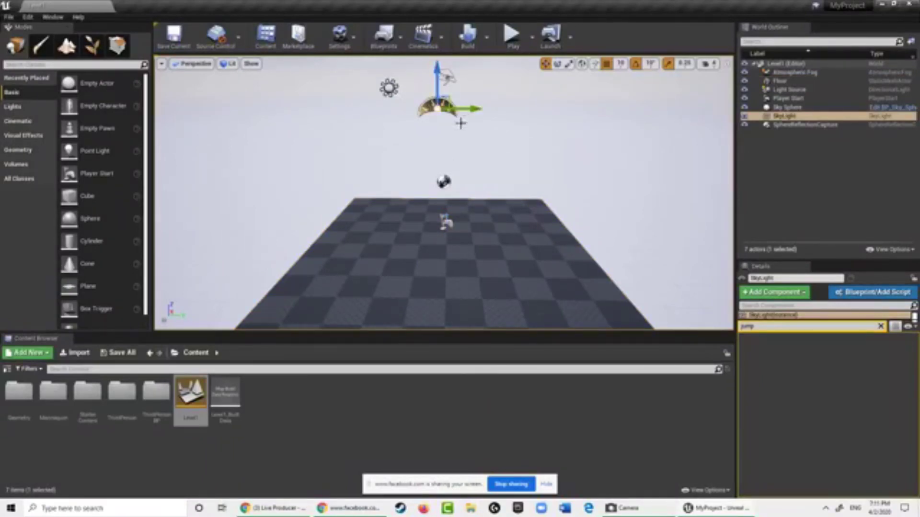
{"action": "left_click", "coordinate": [444, 182]}
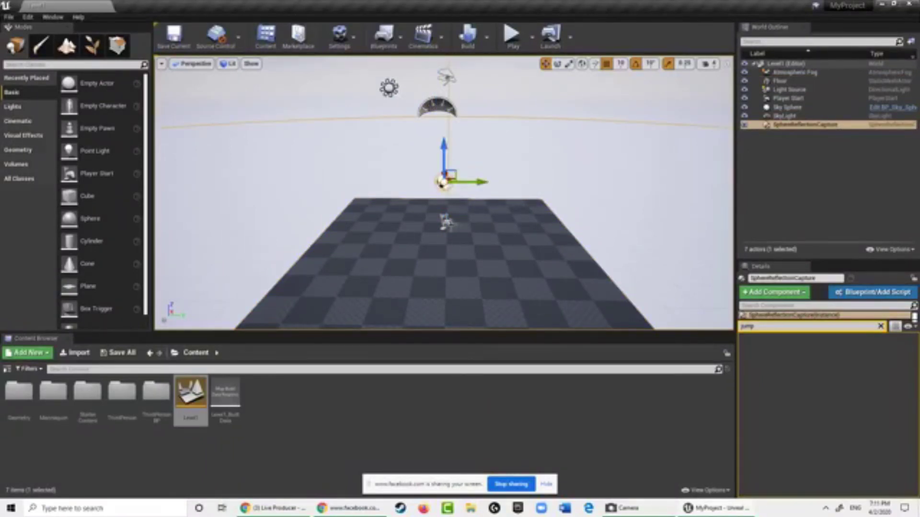
{"action": "left_click", "coordinate": [446, 222]}
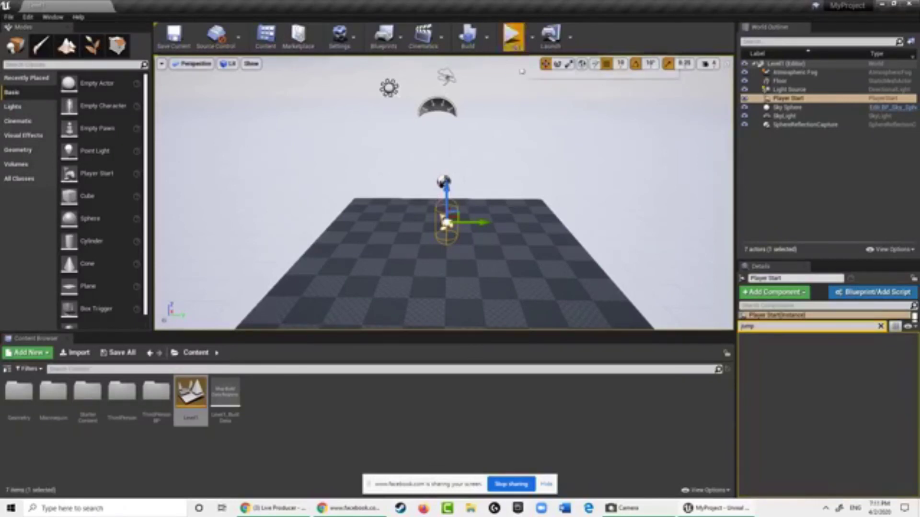
- Play-test Level1 by running the character around and off the floor, restart the test briefly, and stop it
{"action": "left_click", "coordinate": [511, 34]}
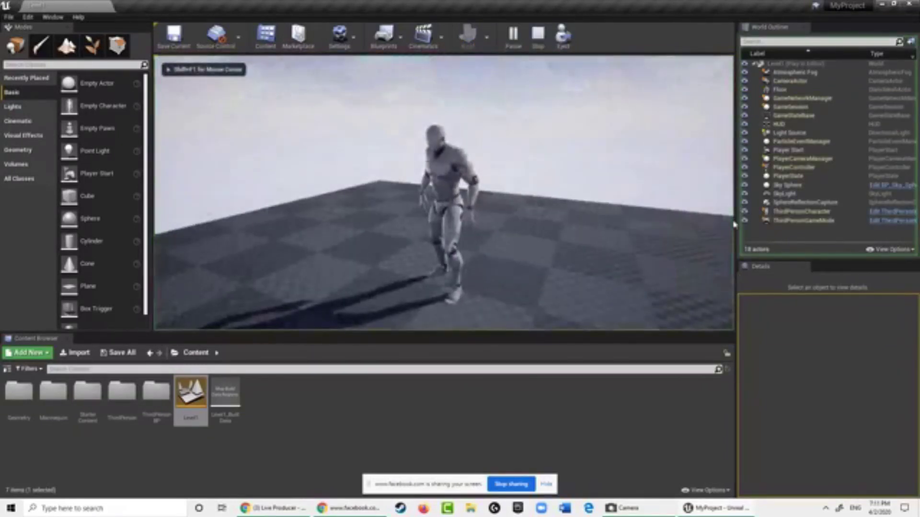
{"action": "key", "text": "a"}
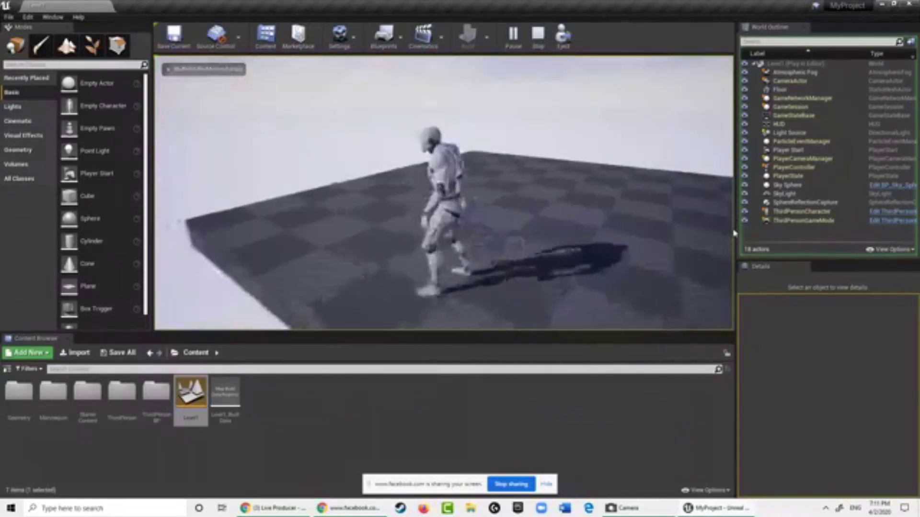
{"action": "key", "text": "w"}
{"action": "key", "text": "s"}
{"action": "key", "text": "w"}
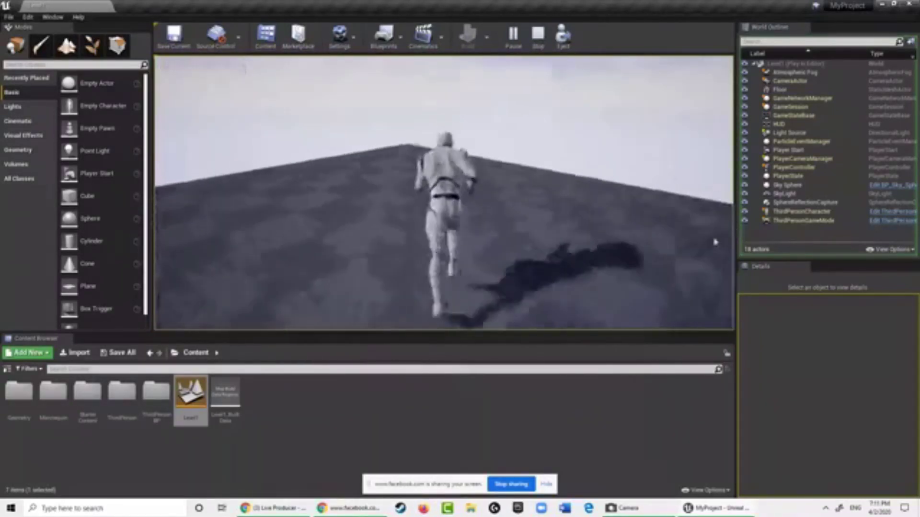
{"action": "key", "text": "d"}
{"action": "key", "text": "s"}
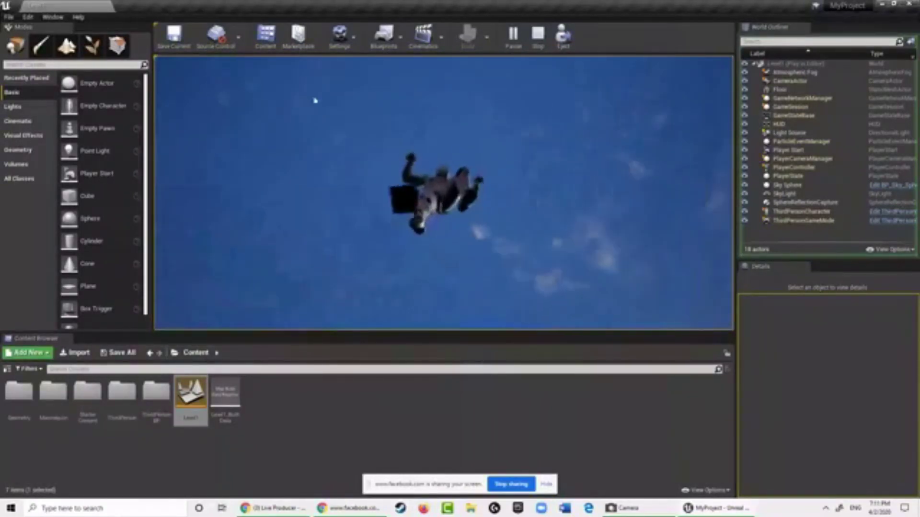
{"action": "key", "text": "Escape"}
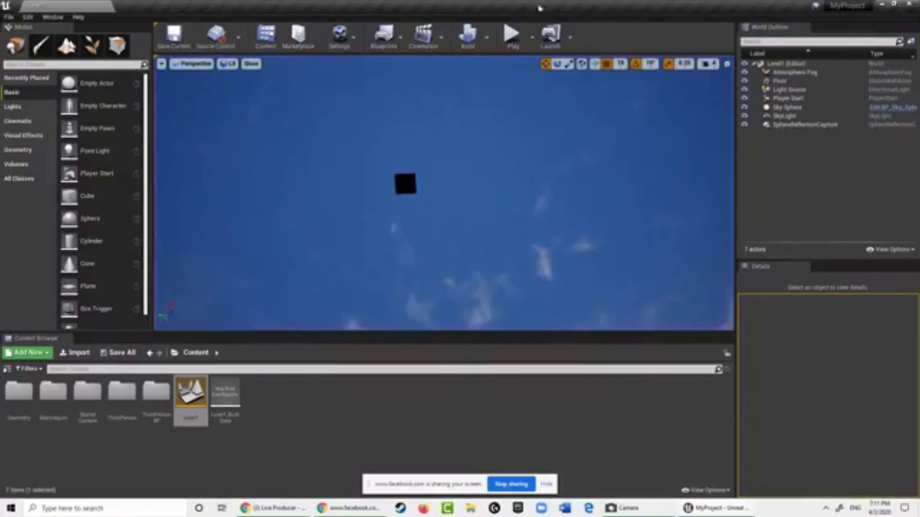
{"action": "left_click", "coordinate": [510, 35]}
{"action": "key", "text": "Escape"}
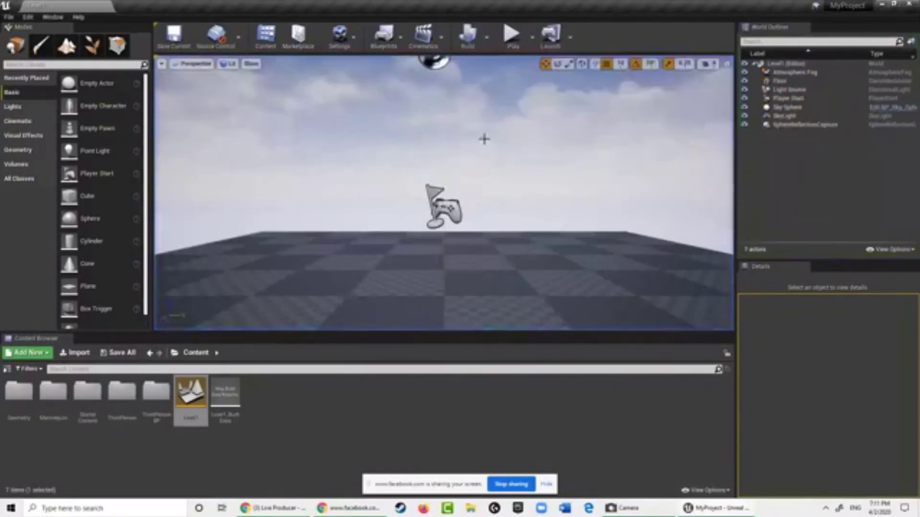
- Try stretching the floor mesh far along its X axis with the Scale tool, undoing both attempts
{"action": "left_click_drag", "start_coordinate": [484, 139], "coordinate": [521, 173]}
{"action": "right_click_drag", "start_coordinate": [520, 172], "coordinate": [918, 204]}
{"action": "right_click_drag", "start_coordinate": [592, 161], "coordinate": [472, 143]}
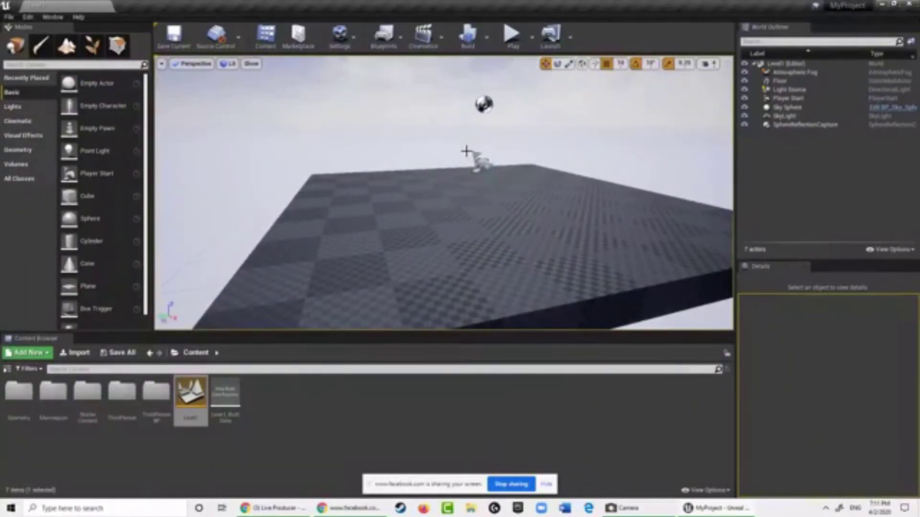
{"action": "left_click", "coordinate": [486, 232]}
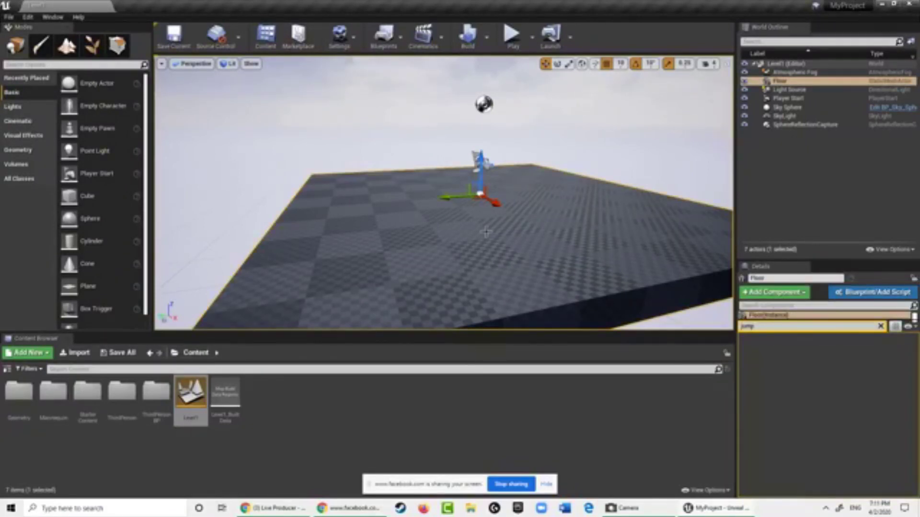
{"action": "right_click_drag", "start_coordinate": [486, 232], "coordinate": [685, 242]}
{"action": "key", "text": "a"}
{"action": "key", "text": "r"}
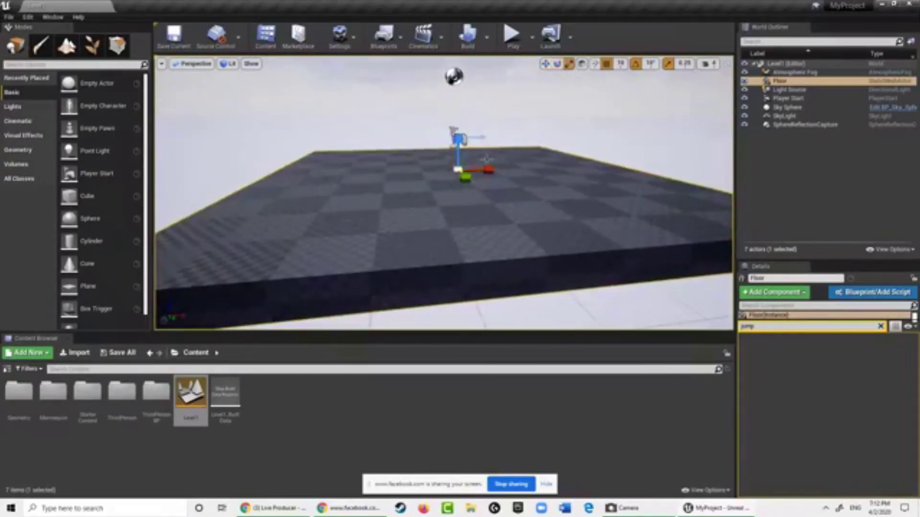
{"action": "left_click_drag", "start_coordinate": [488, 165], "coordinate": [887, 163]}
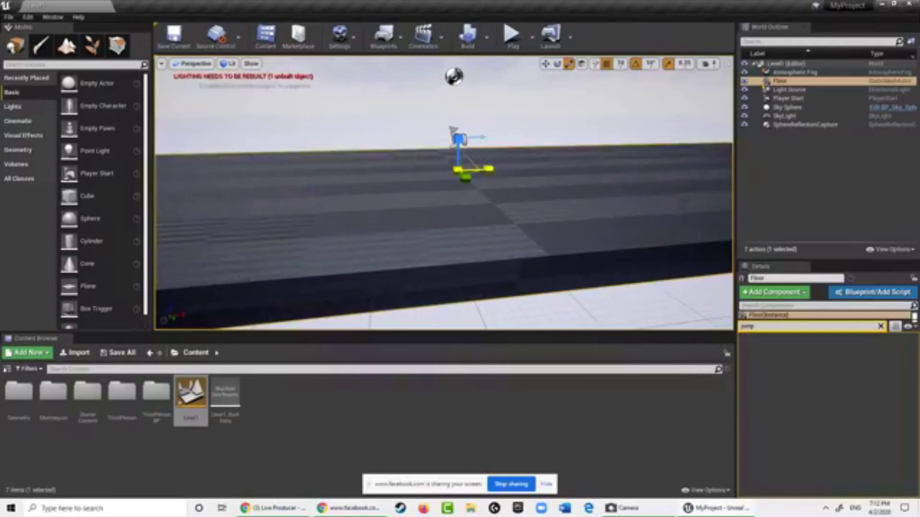
{"action": "right_click_drag", "start_coordinate": [313, 154], "coordinate": [292, 163]}
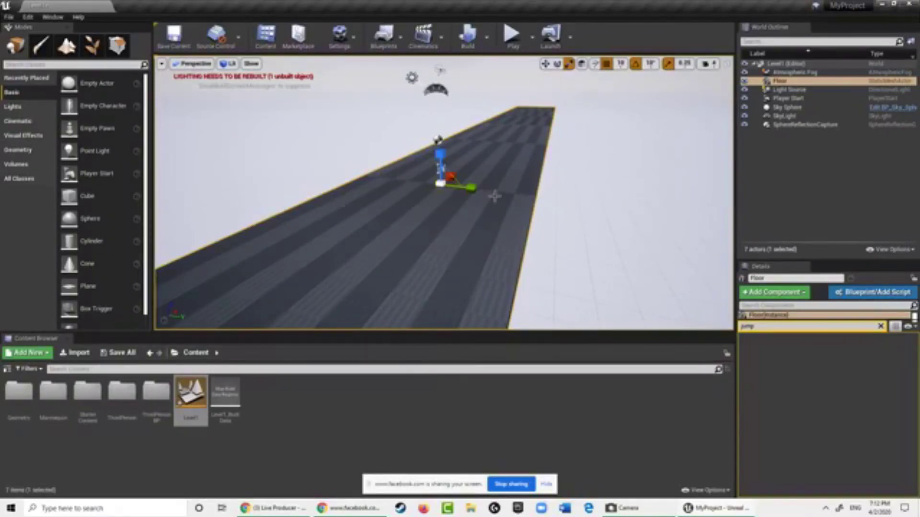
{"action": "key", "text": "ctrl+z"}
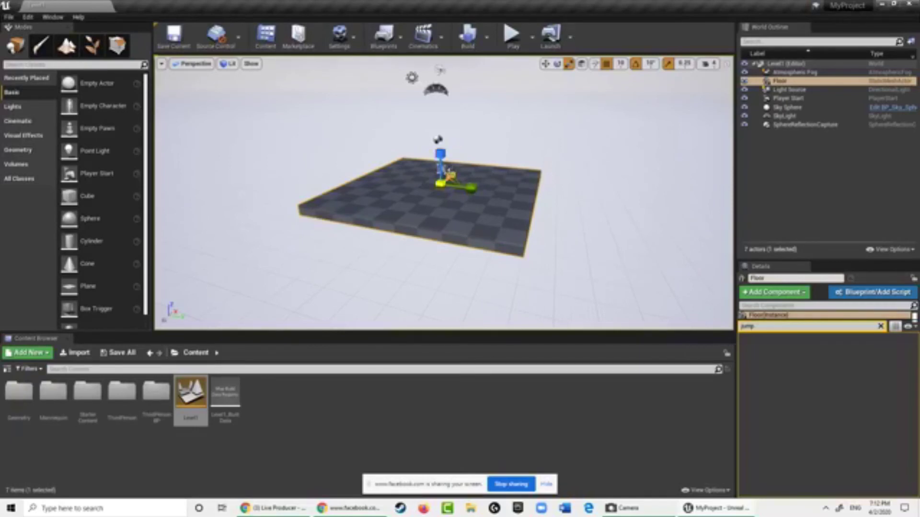
{"action": "left_click_drag", "start_coordinate": [451, 174], "coordinate": [455, 325]}
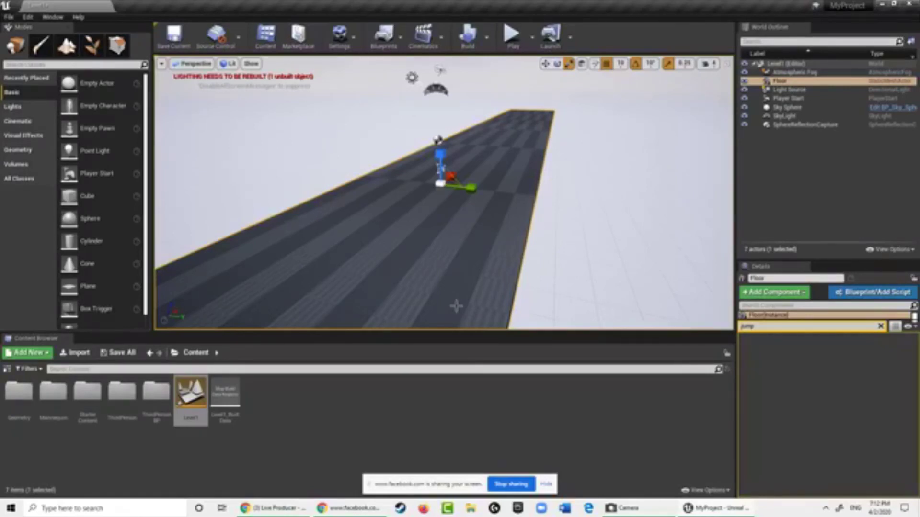
{"action": "key", "text": "ctrl+z"}
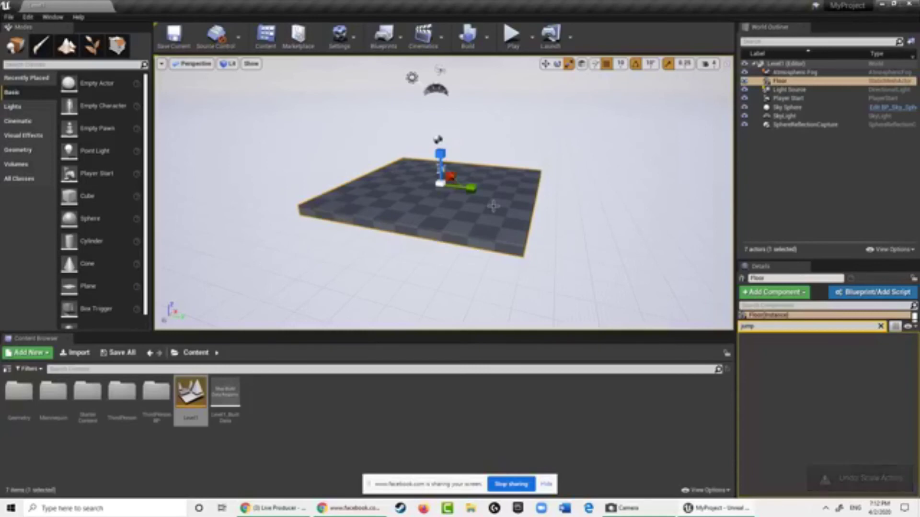
- Delete the floor mesh and place a Box geometry brush in the level below the player start
{"action": "key", "text": "Delete"}
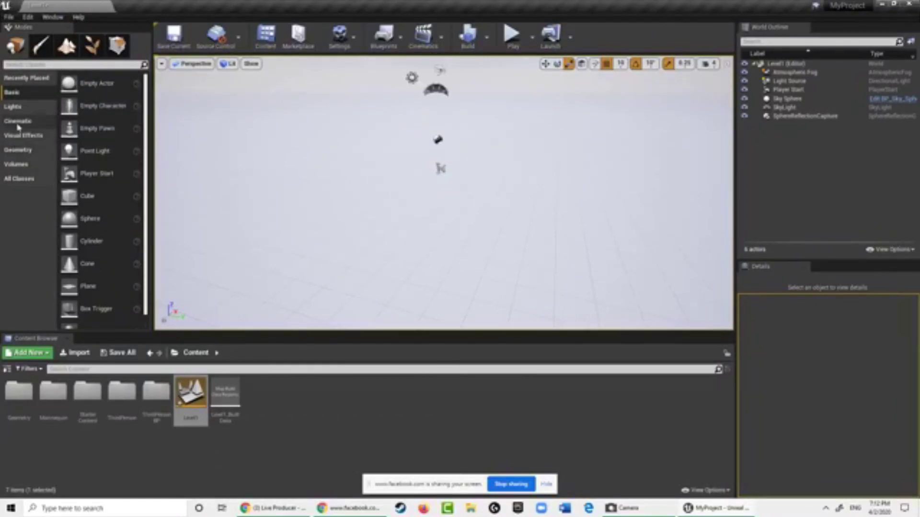
{"action": "left_click", "coordinate": [15, 151]}
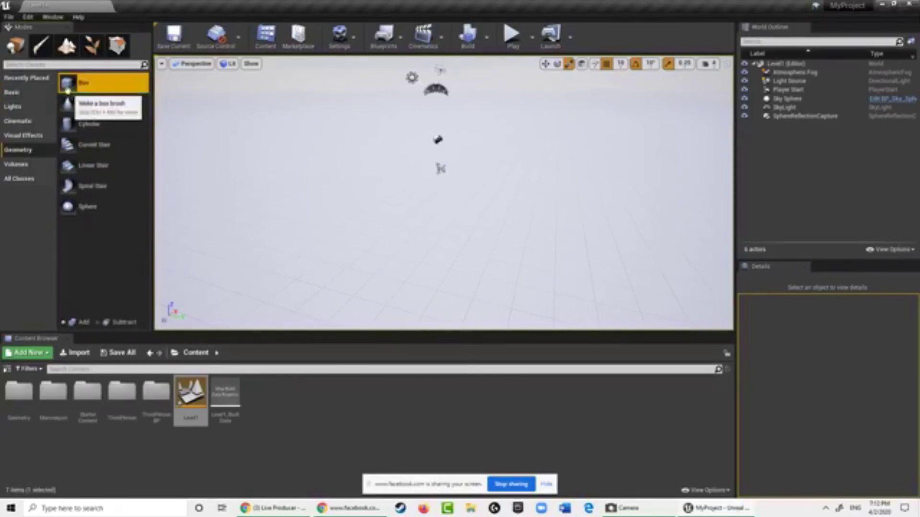
{"action": "mouse_move", "coordinate": [68, 90]}
{"action": "left_mouse_down"}
{"action": "mouse_move", "coordinate": [180, 175]}
{"action": "mouse_move", "coordinate": [505, 259]}
{"action": "mouse_move", "coordinate": [447, 194]}
{"action": "mouse_move", "coordinate": [437, 160]}
{"action": "mouse_move", "coordinate": [457, 311]}
{"action": "mouse_move", "coordinate": [466, 292]}
{"action": "left_mouse_up"}
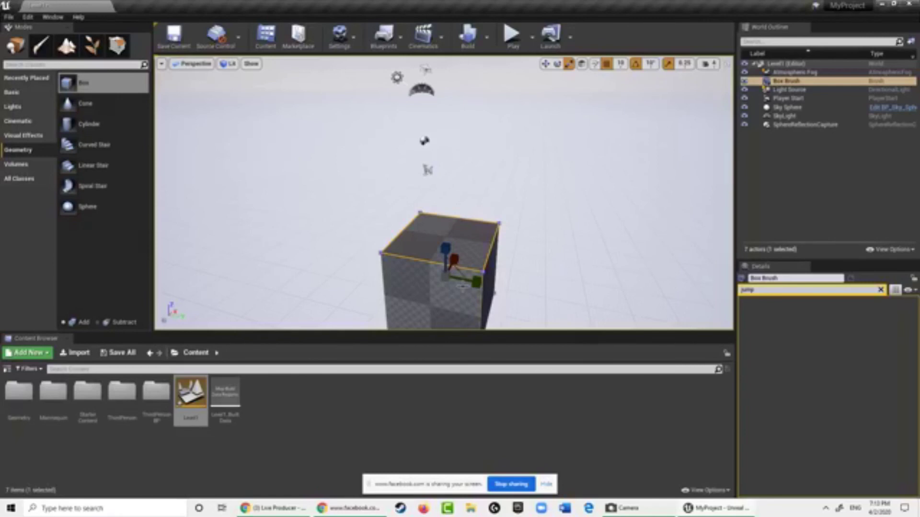
- Try scaling the box brush along its X axis and undo the change
{"action": "mouse_move", "coordinate": [455, 266]}
{"action": "left_mouse_down"}
{"action": "mouse_move", "coordinate": [548, 158]}
{"action": "mouse_move", "coordinate": [476, 246]}
{"action": "left_mouse_up"}
{"action": "right_click_drag", "start_coordinate": [476, 245], "coordinate": [452, 257]}
{"action": "key", "text": "ctrl+z"}
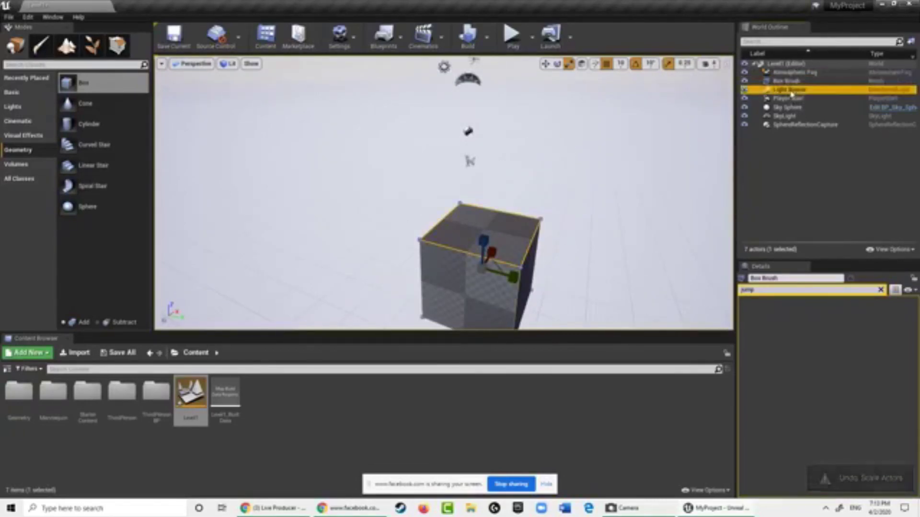
- Clear the property filter for the box brush and set its X brush size to 10000
{"action": "left_click", "coordinate": [791, 90]}
{"action": "left_click", "coordinate": [785, 81]}
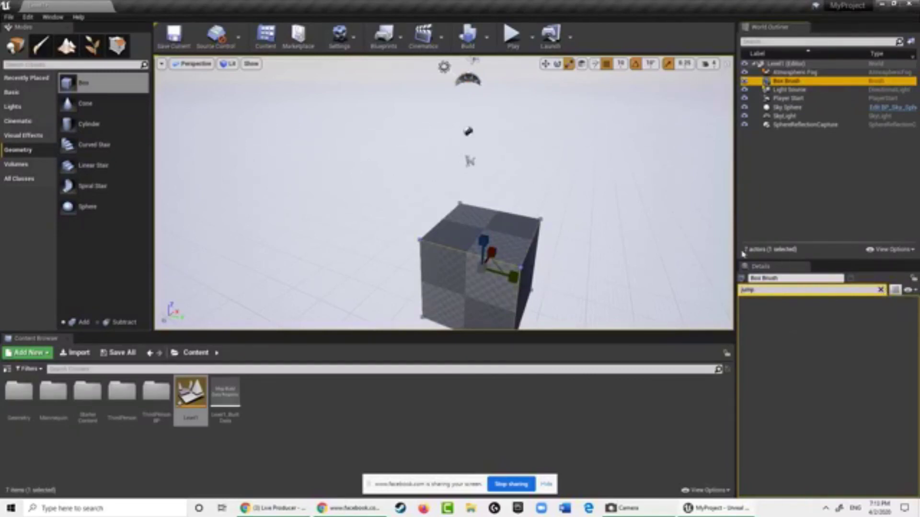
{"action": "left_click", "coordinate": [882, 291]}
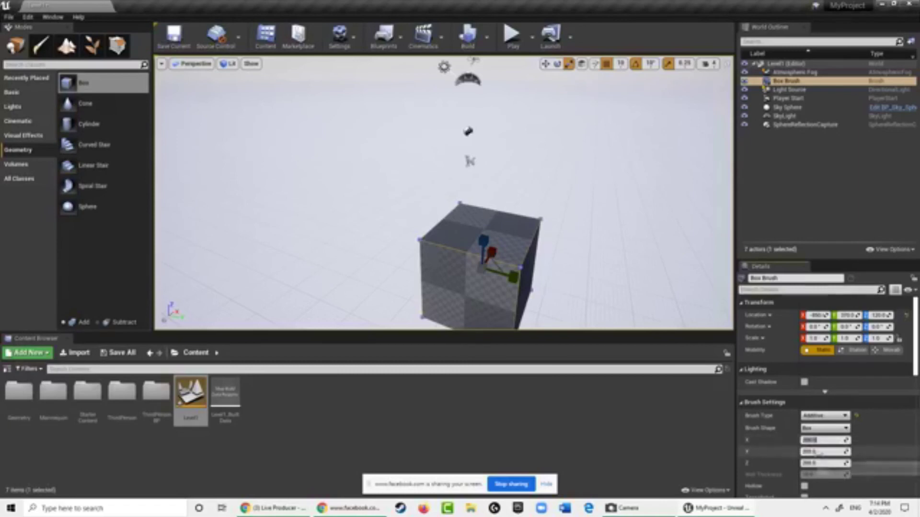
{"action": "left_click", "coordinate": [813, 441]}
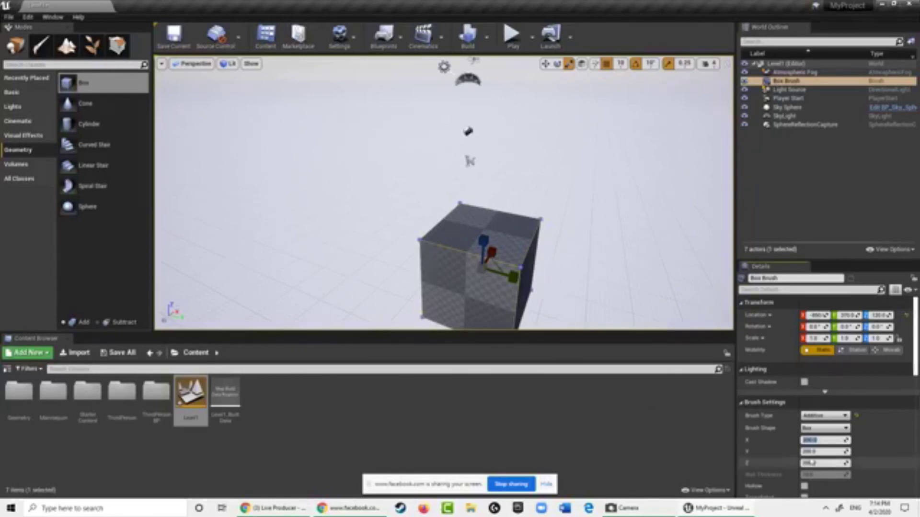
{"action": "left_click", "coordinate": [786, 405]}
{"action": "left_click", "coordinate": [782, 403]}
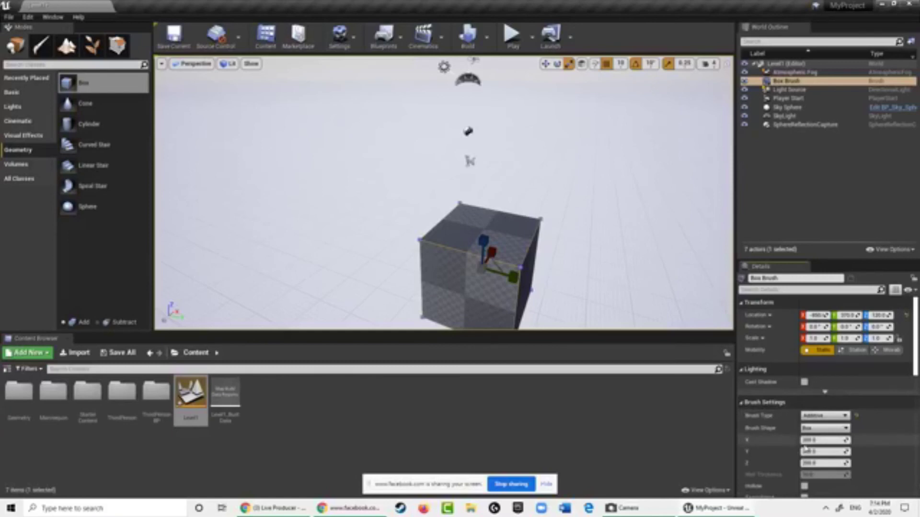
{"action": "left_click", "coordinate": [810, 440]}
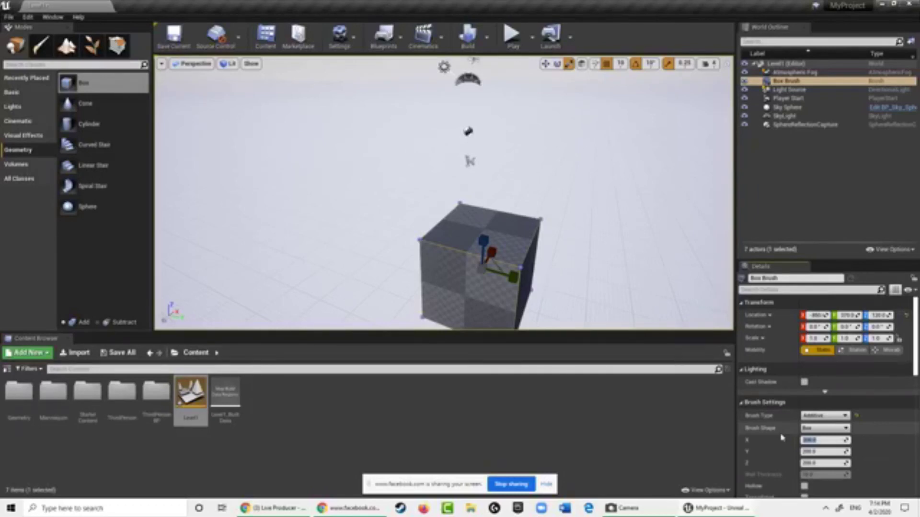
{"action": "type", "text": "10000"}
{"action": "key", "text": "Return"}
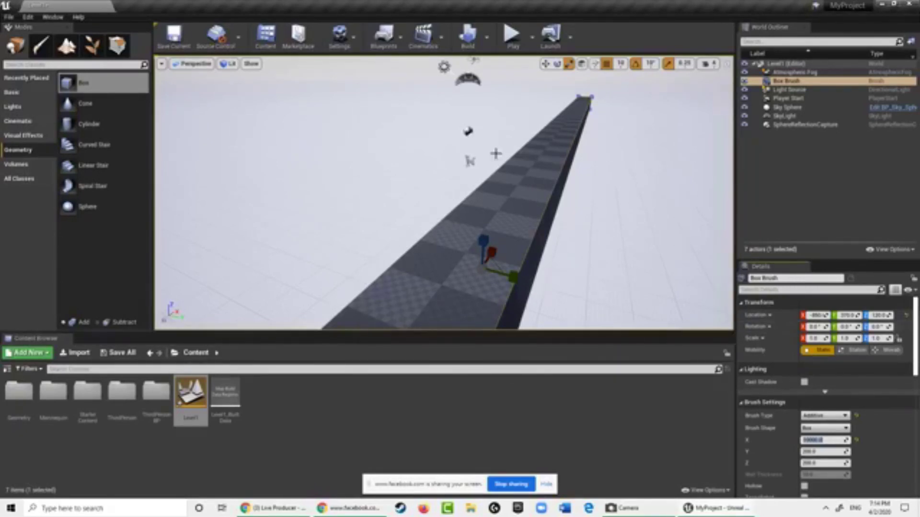
- Set the box brush's location to 0 on the X, Y and Z axes to bring it beneath the player start
{"action": "left_click", "coordinate": [470, 163]}
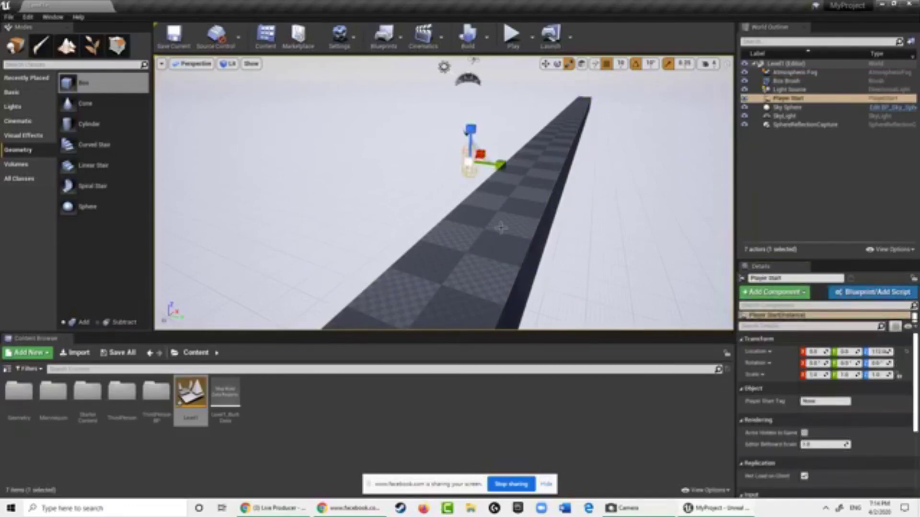
{"action": "left_click", "coordinate": [546, 250]}
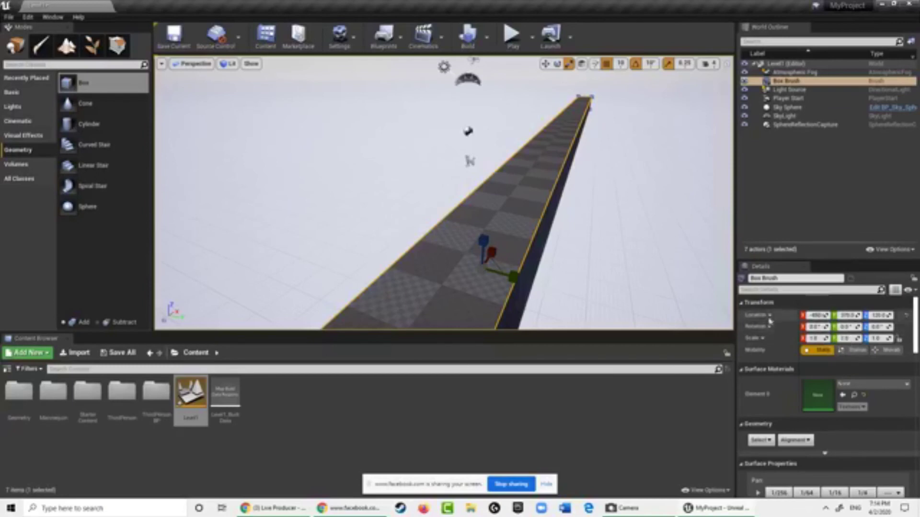
{"action": "left_click", "coordinate": [816, 316]}
{"action": "left_click", "coordinate": [814, 326]}
{"action": "left_click", "coordinate": [822, 361]}
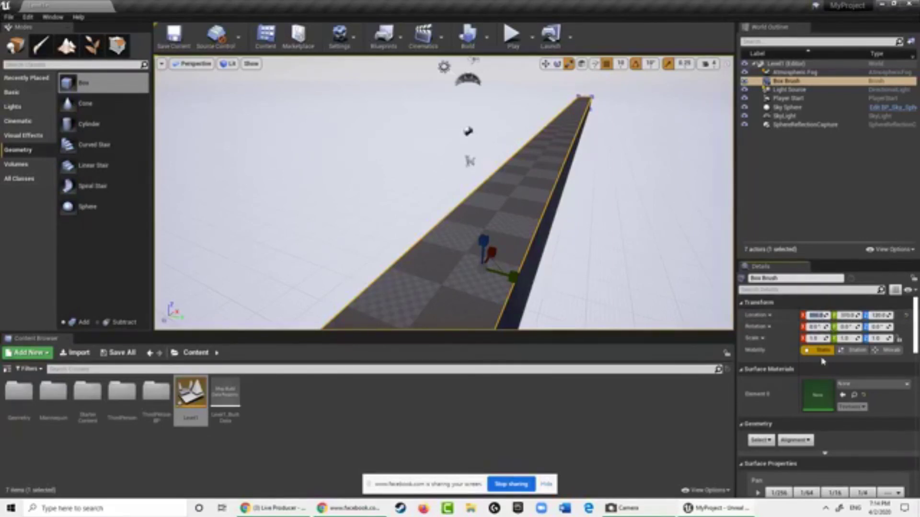
{"action": "key", "text": "Tab"}
{"action": "type", "text": "0"}
{"action": "key", "text": "Tab"}
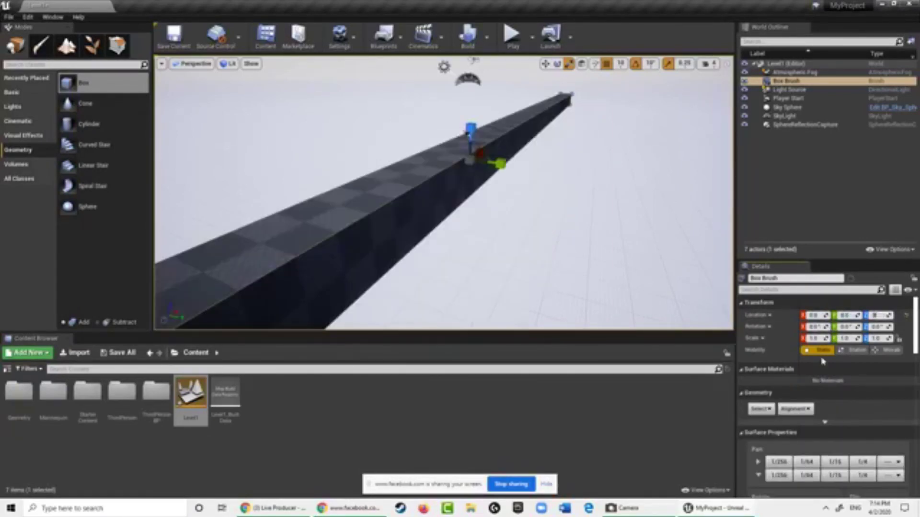
{"action": "key", "text": "ctrl+z"}
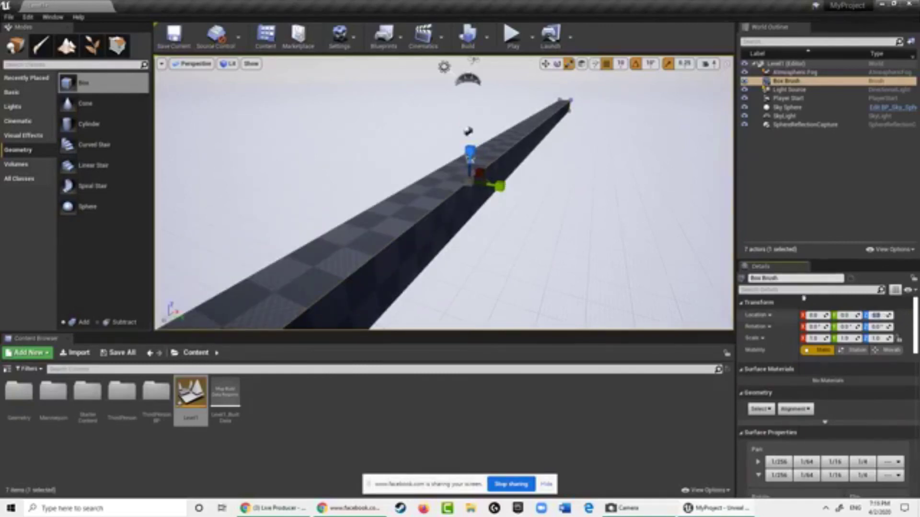
- Inspect the player start on top of the brush, play-test the level by running forward along it, and stop the test
{"action": "middle_click_drag", "start_coordinate": [663, 231], "coordinate": [641, 223]}
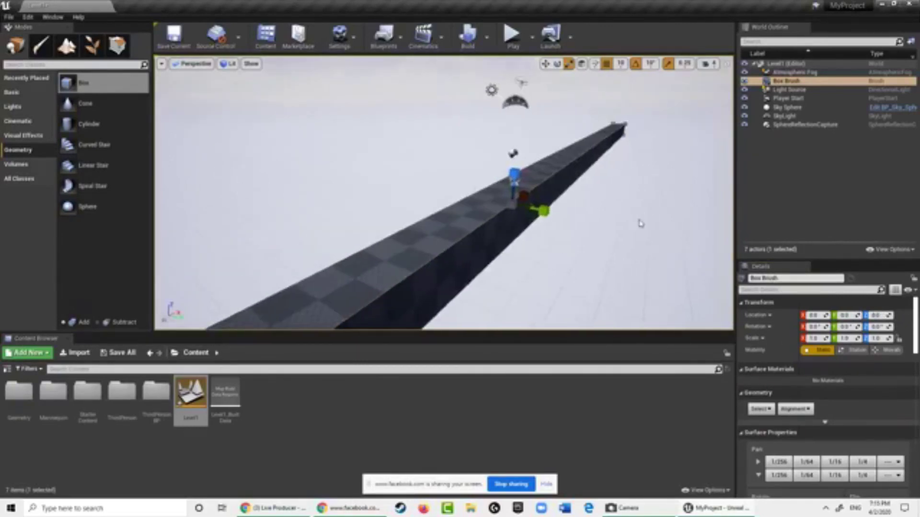
{"action": "key", "text": "w"}
{"action": "right_click_drag", "start_coordinate": [640, 223], "coordinate": [623, 212]}
{"action": "key", "text": "a"}
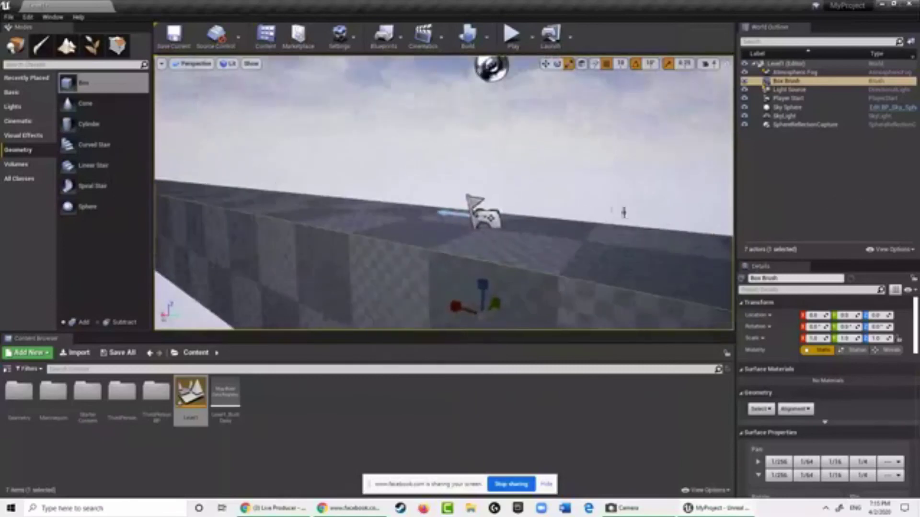
{"action": "left_click", "coordinate": [490, 221]}
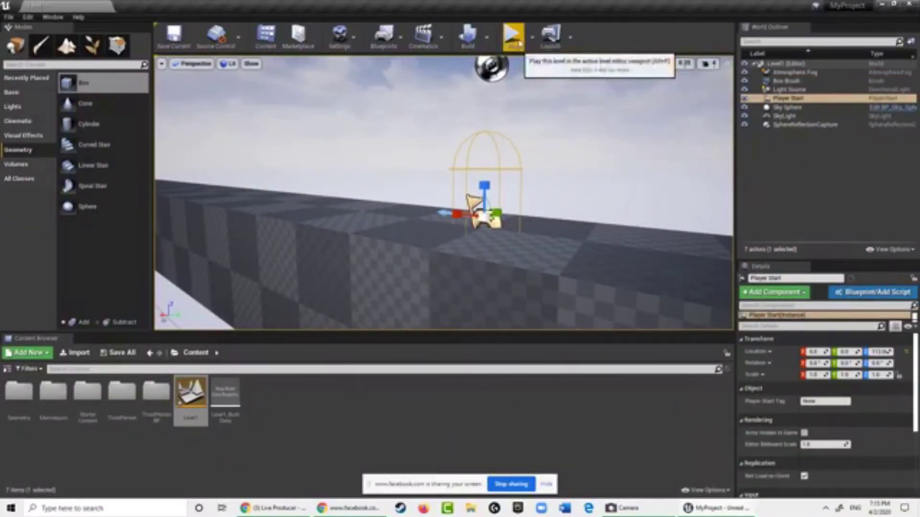
{"action": "left_click", "coordinate": [516, 39]}
{"action": "left_click", "coordinate": [509, 136]}
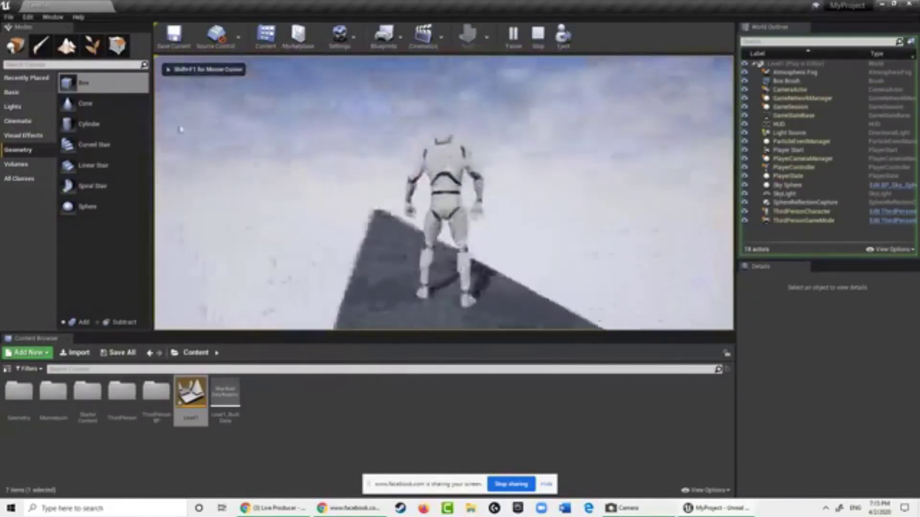
{"action": "key", "text": "w"}
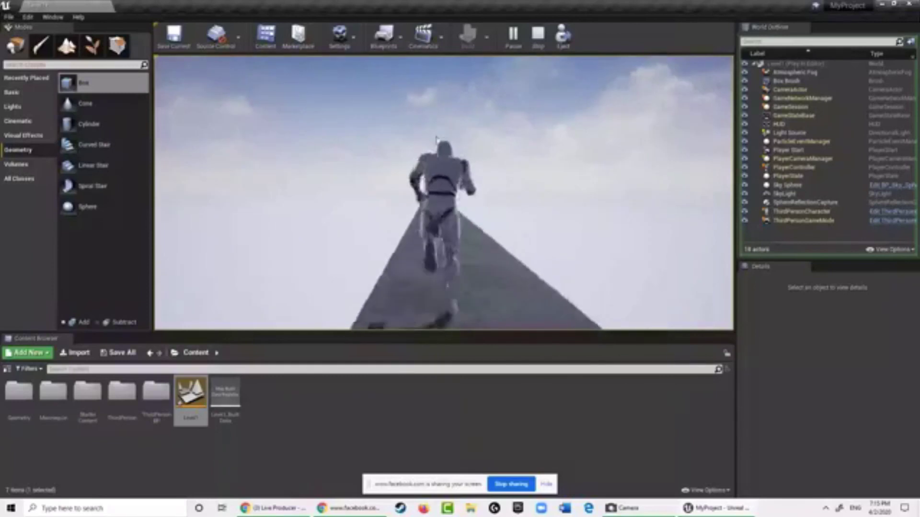
{"action": "key", "text": "Escape"}
- Compare the properties of the player start, sky light and box brush, including the brush selected as a whole and by its surface
{"action": "right_click_drag", "start_coordinate": [367, 185], "coordinate": [628, 265]}
{"action": "left_click", "coordinate": [386, 191]}
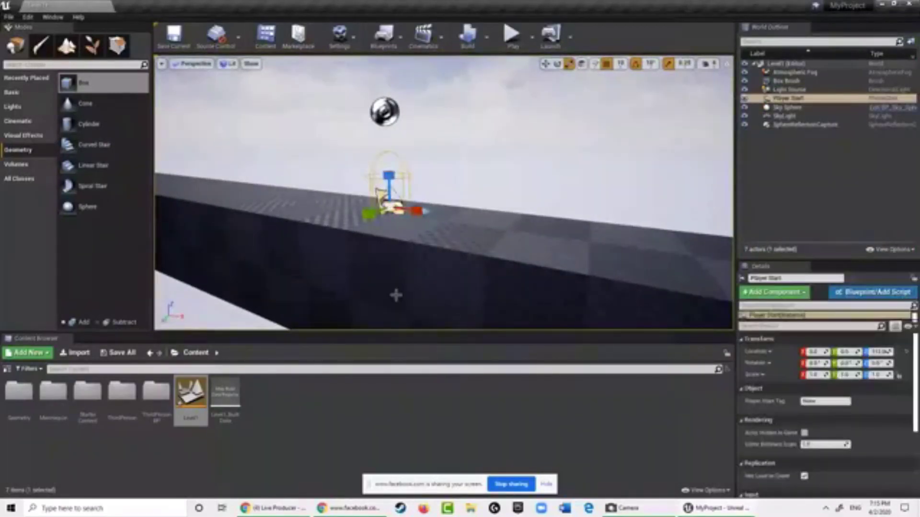
{"action": "left_click", "coordinate": [524, 243]}
{"action": "left_click", "coordinate": [785, 116]}
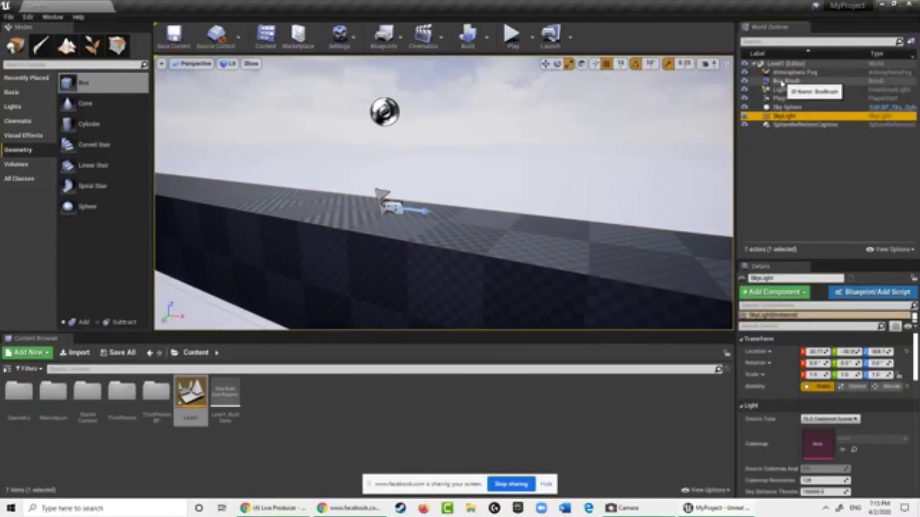
{"action": "left_click", "coordinate": [788, 81]}
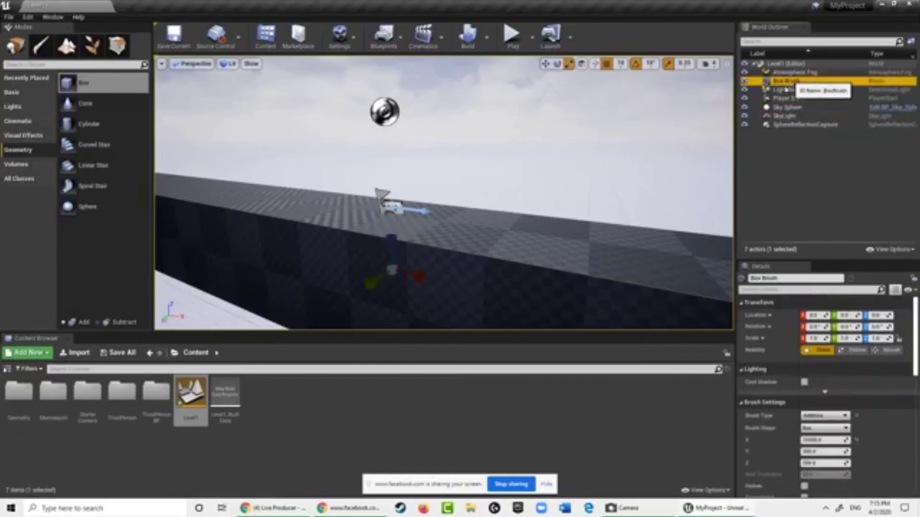
{"action": "left_click", "coordinate": [788, 98]}
{"action": "left_click", "coordinate": [793, 89]}
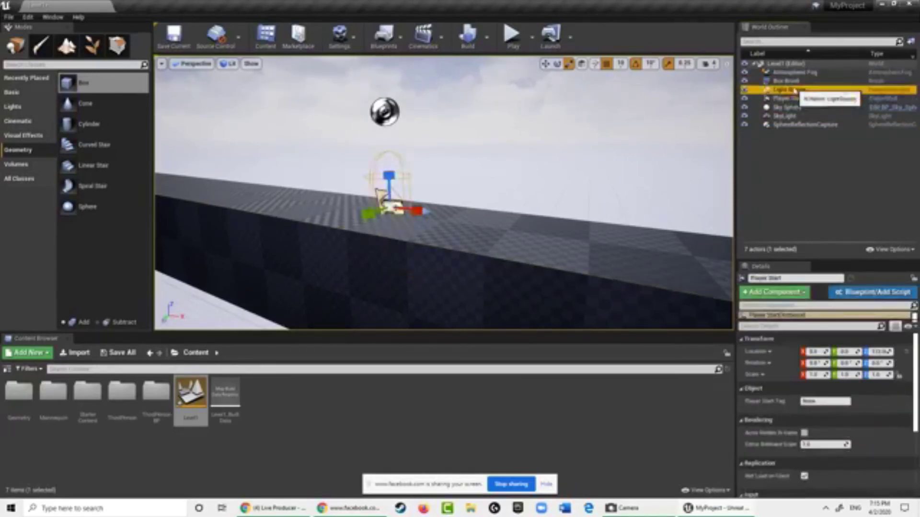
{"action": "left_click", "coordinate": [792, 81]}
{"action": "left_click", "coordinate": [492, 248]}
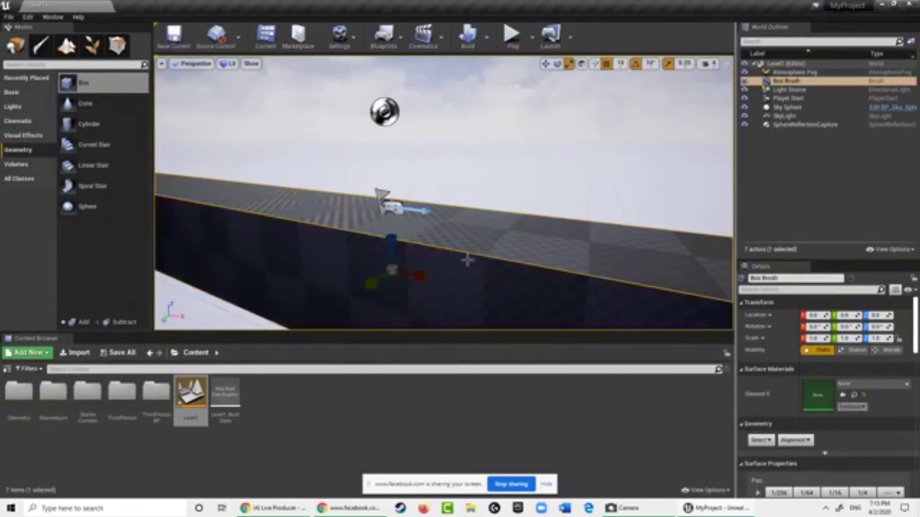
{"action": "right_click_drag", "start_coordinate": [467, 273], "coordinate": [659, 272]}
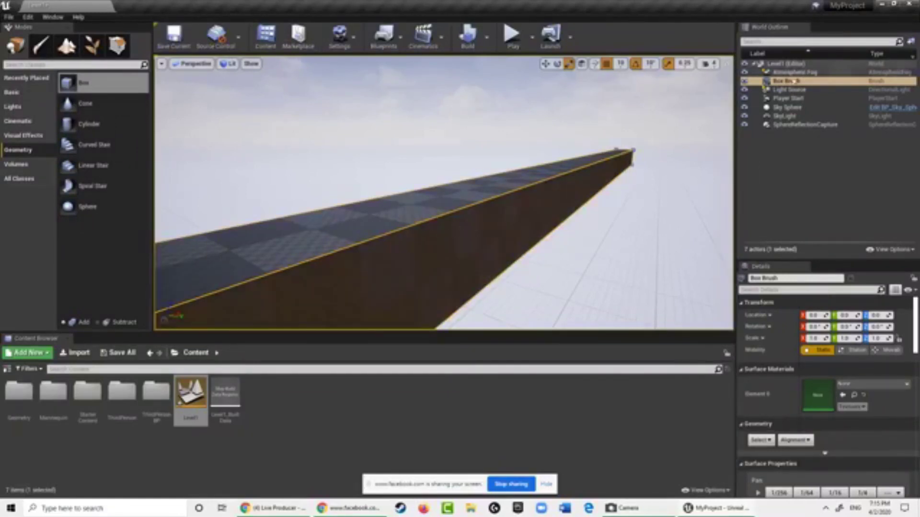
- Set the box brush's Y size to 500 and its Z size to 20 to make a wider, thinner floor
{"action": "left_click", "coordinate": [790, 98]}
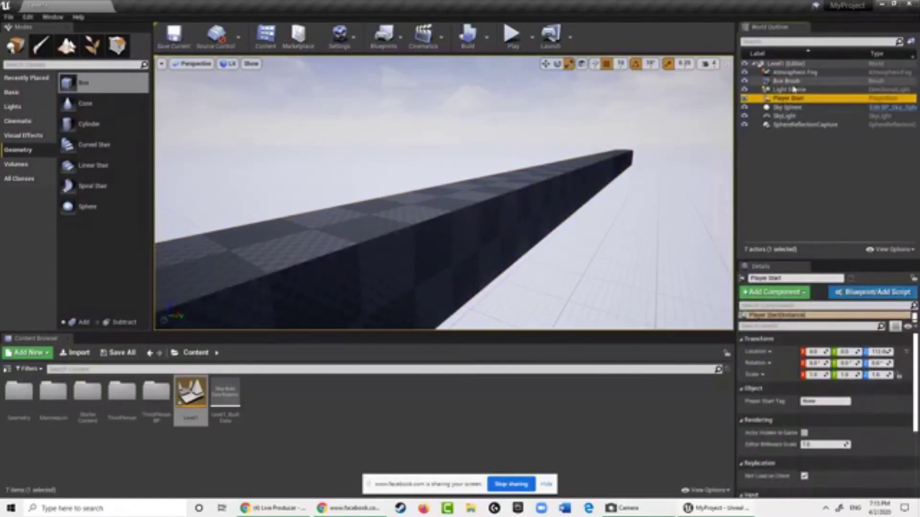
{"action": "left_click", "coordinate": [795, 81]}
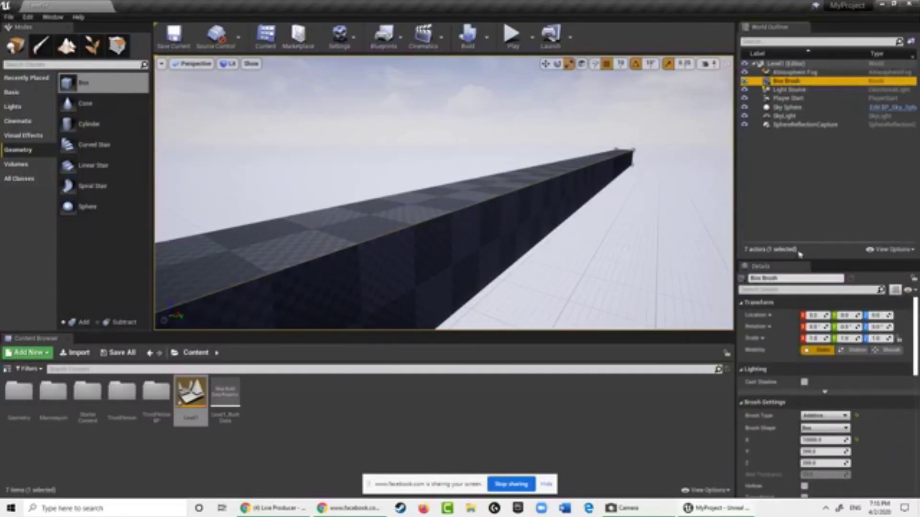
{"action": "left_click", "coordinate": [822, 440]}
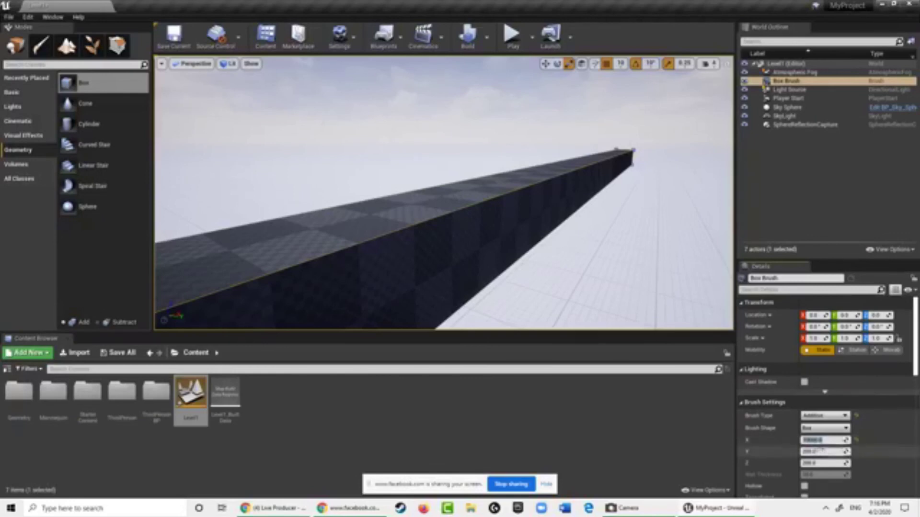
{"action": "left_click", "coordinate": [816, 452]}
{"action": "key", "text": "ctrl+a"}
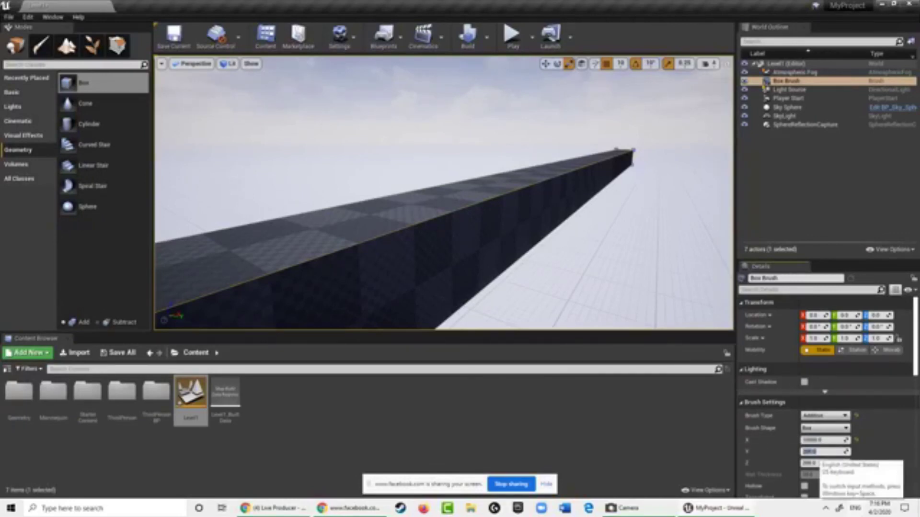
{"action": "type", "text": "8000"}
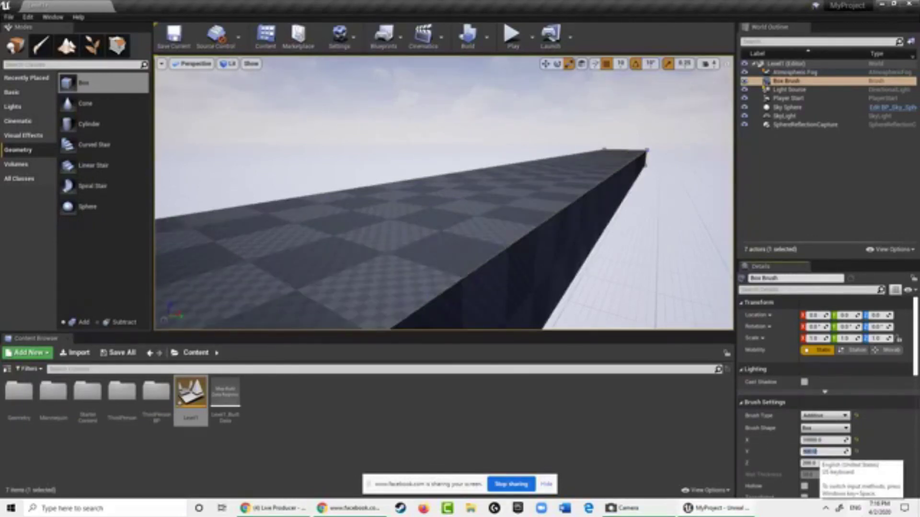
{"action": "key", "text": "Tab"}
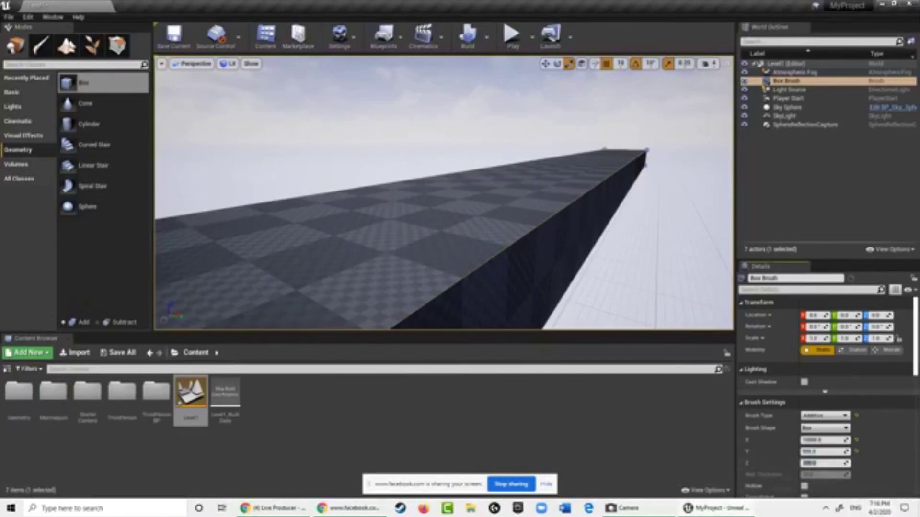
{"action": "type", "text": "20"}
{"action": "key", "text": "Return"}
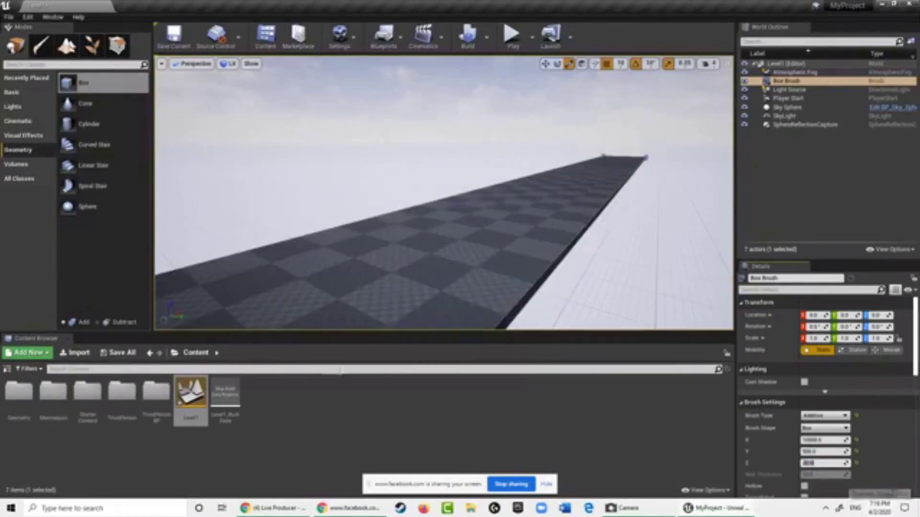
- Play-test the level with the resized floor, running the character forward from the player start while weaving from side to side
{"action": "mouse_move", "coordinate": [541, 243]}
{"action": "right_mouse_down"}
{"action": "mouse_move", "coordinate": [408, 320]}
{"action": "mouse_move", "coordinate": [355, 321]}
{"action": "mouse_move", "coordinate": [337, 291]}
{"action": "mouse_move", "coordinate": [528, 257]}
{"action": "mouse_move", "coordinate": [618, 261]}
{"action": "mouse_move", "coordinate": [623, 247]}
{"action": "mouse_move", "coordinate": [610, 240]}
{"action": "right_mouse_up"}
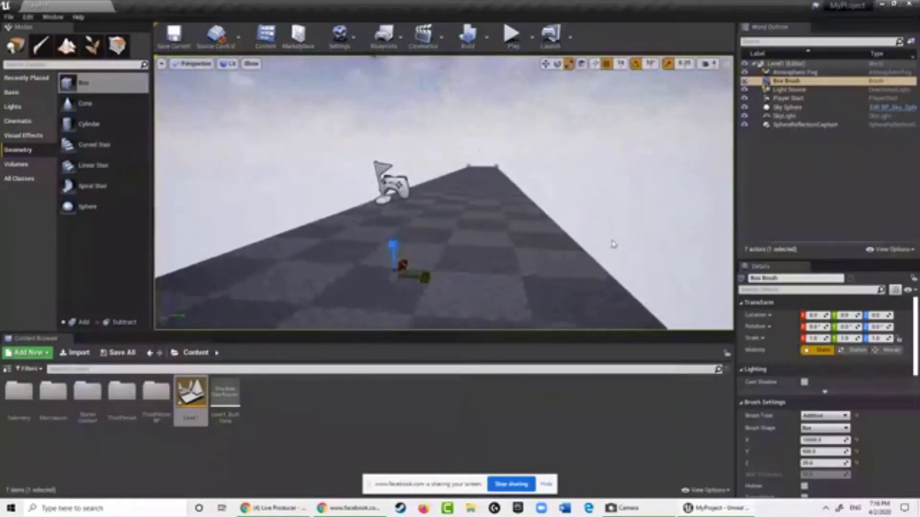
{"action": "left_click", "coordinate": [547, 251]}
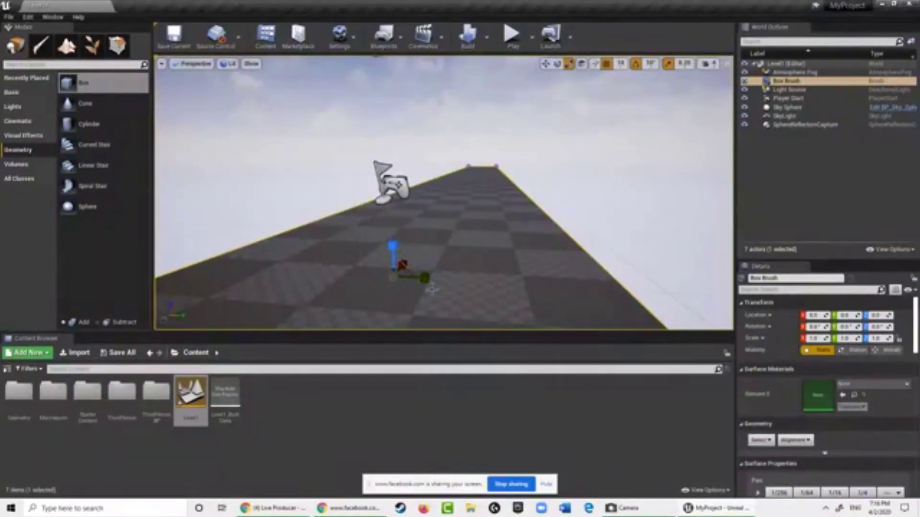
{"action": "mouse_move", "coordinate": [554, 259]}
{"action": "right_mouse_down"}
{"action": "mouse_move", "coordinate": [216, 243]}
{"action": "mouse_move", "coordinate": [634, 250]}
{"action": "mouse_move", "coordinate": [632, 225]}
{"action": "right_mouse_up"}
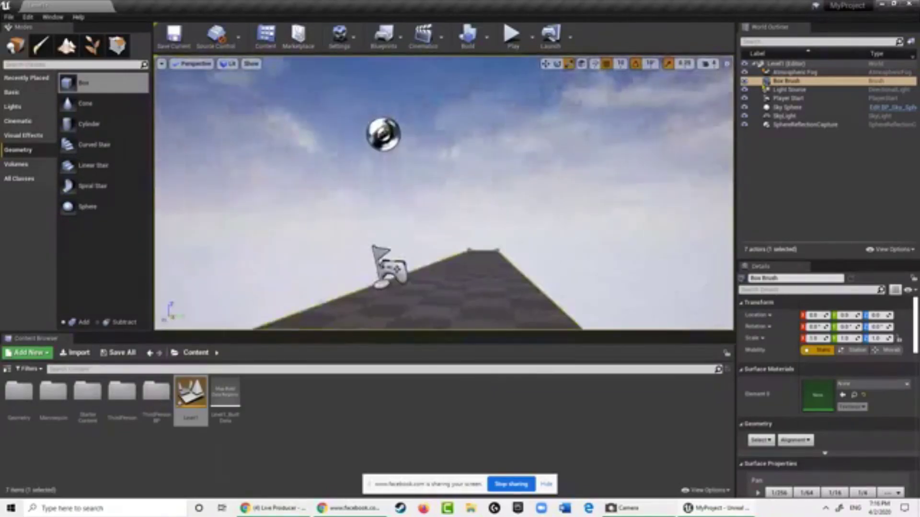
{"action": "left_click", "coordinate": [512, 35]}
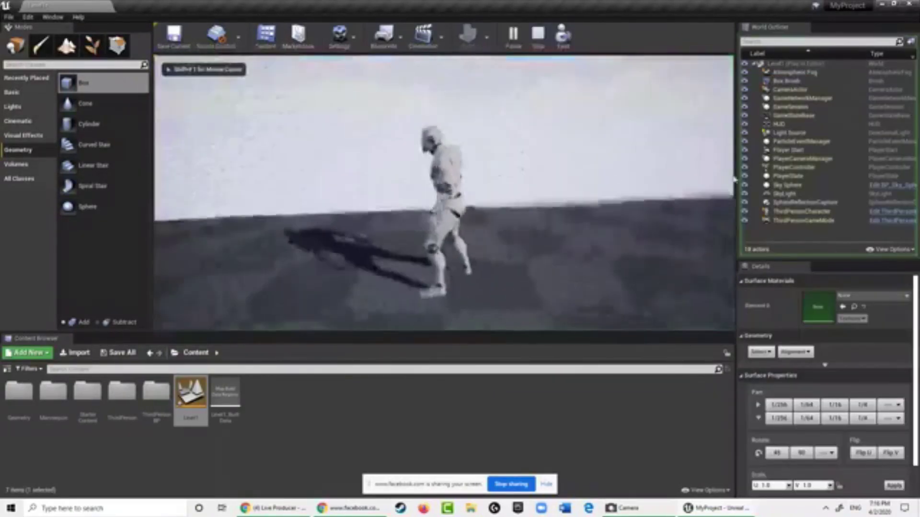
{"action": "key", "text": "w"}
{"action": "key", "text": "a"}
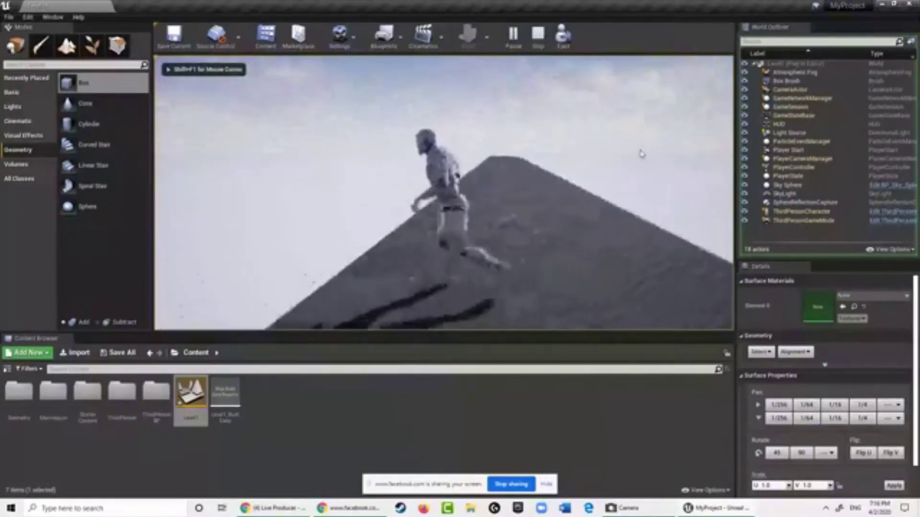
{"action": "key", "text": "d"}
{"action": "key", "text": "a"}
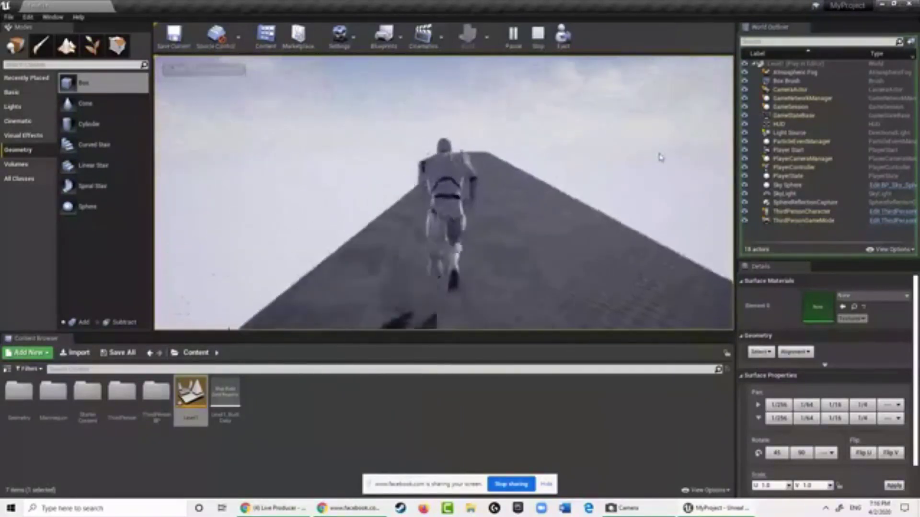
{"action": "key", "text": "d"}
{"action": "key", "text": "a"}
{"action": "key", "text": "w"}
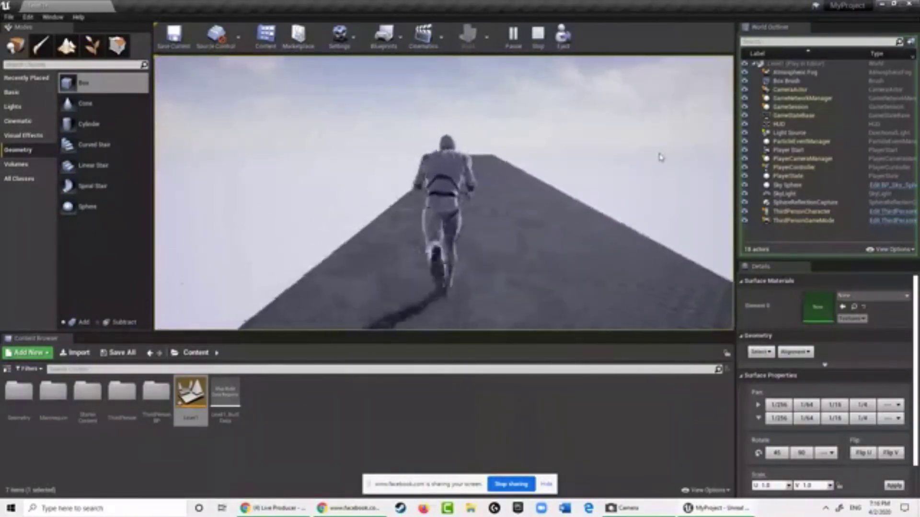
- Run the character further along the floor, turn around to head the opposite way, and jump while running
{"action": "key", "text": "w"}
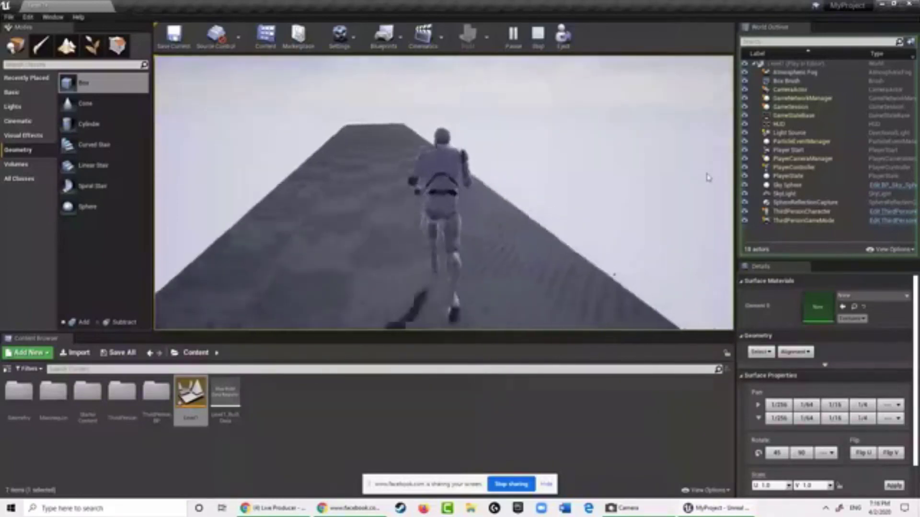
{"action": "key", "text": "w"}
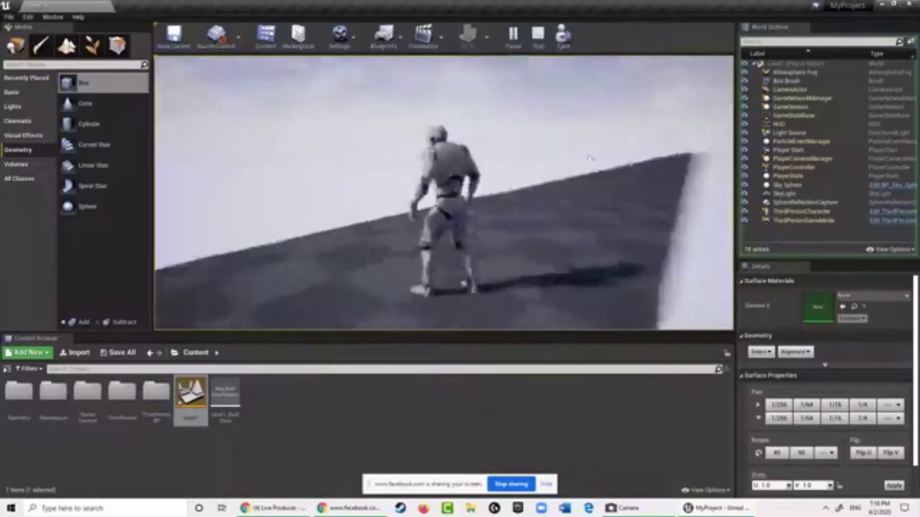
{"action": "key", "text": "w"}
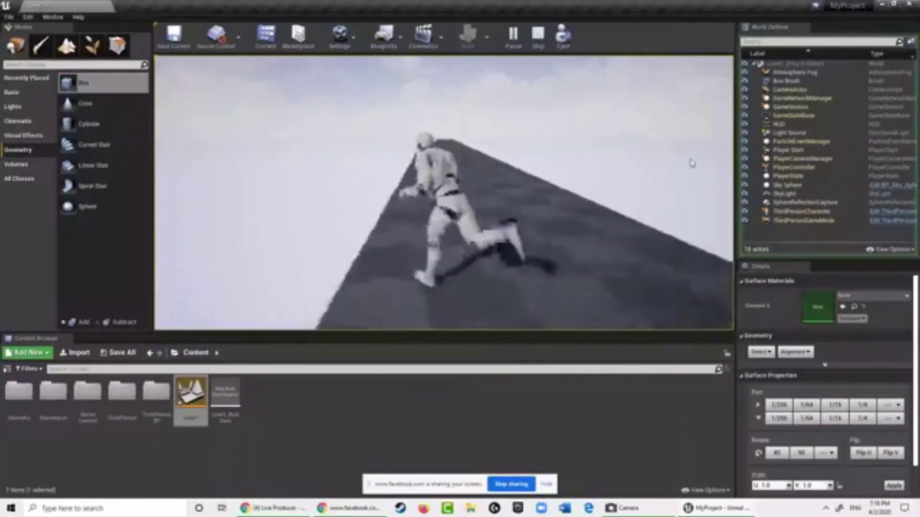
{"action": "key", "text": "a"}
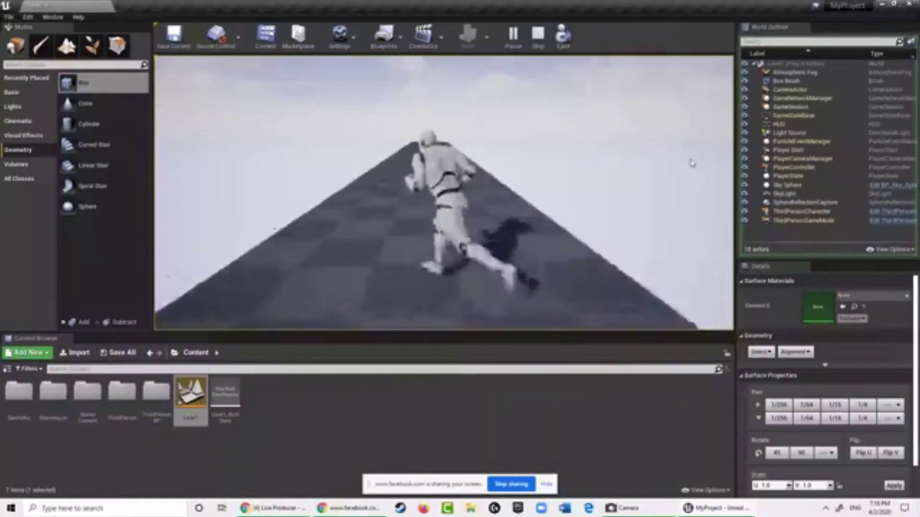
{"action": "key", "text": "space"}
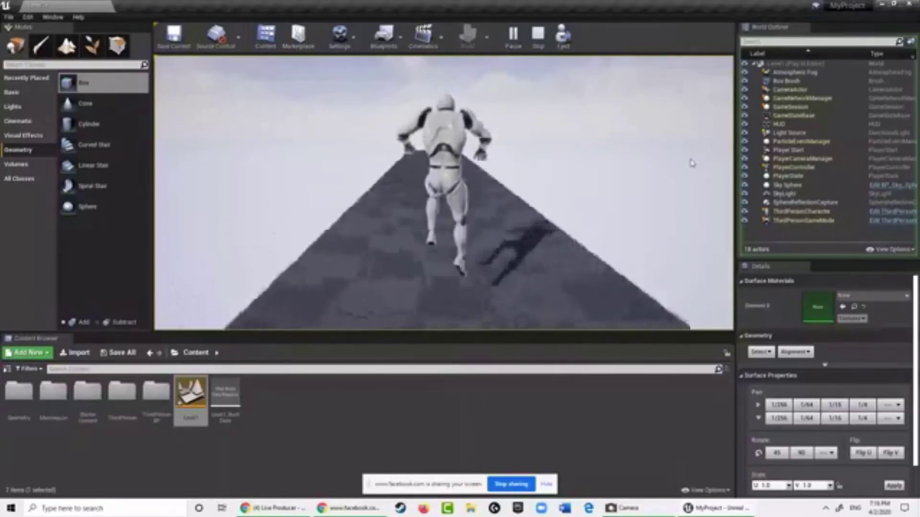